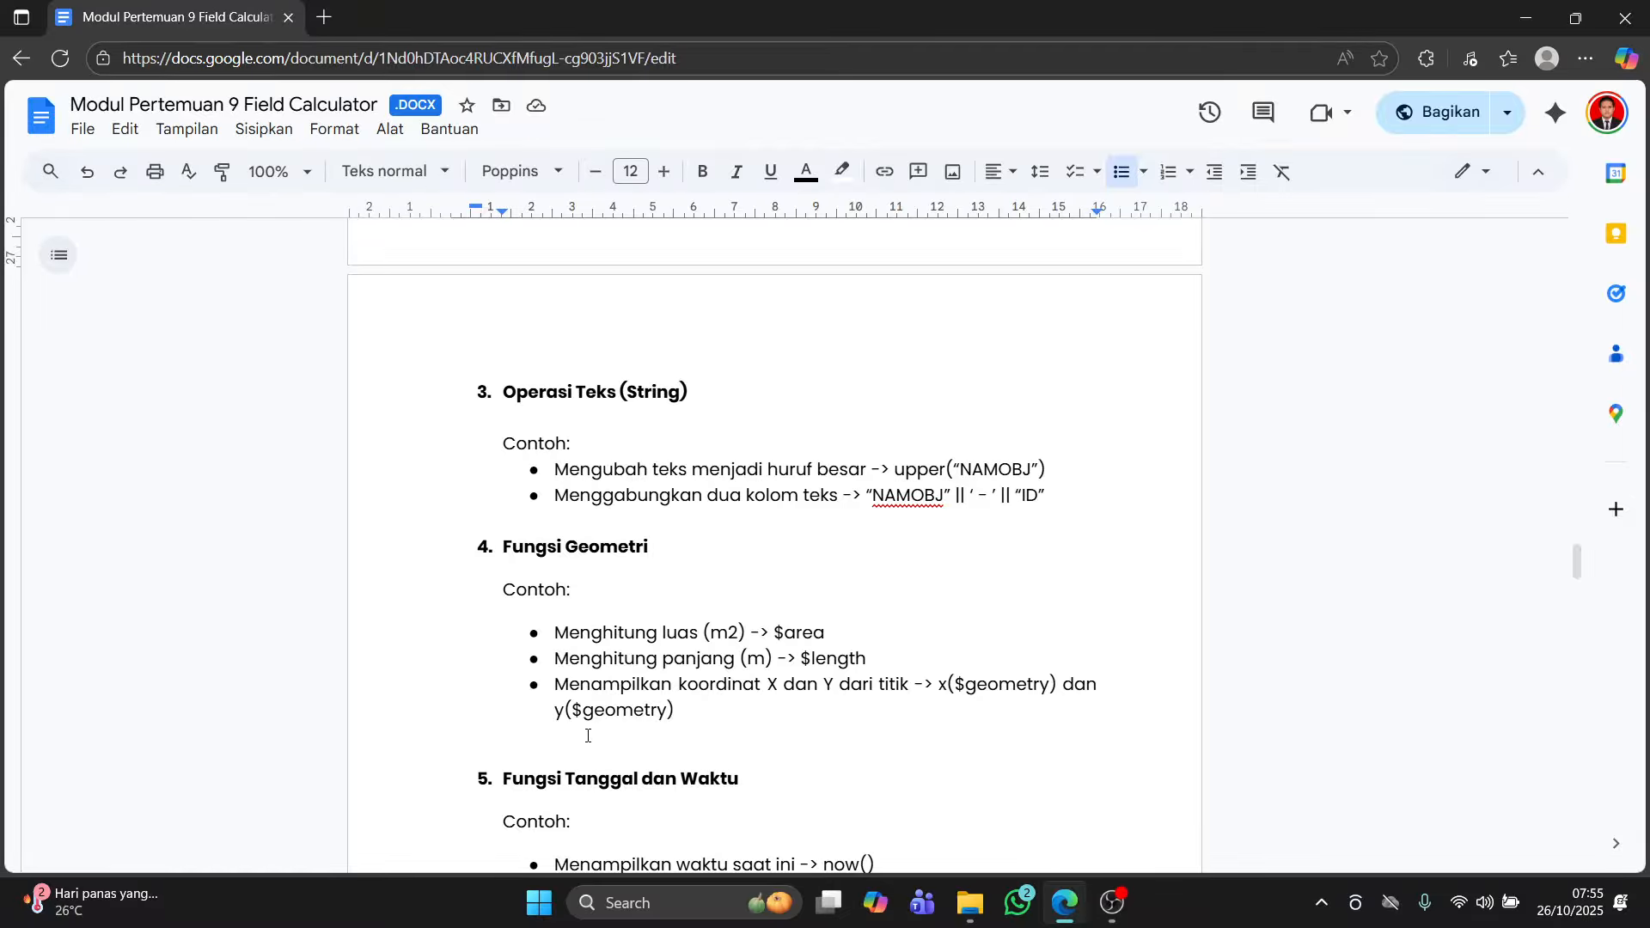
Step: Launch QGIS from the taskbar search
scroll(591, 705, "down", 4)
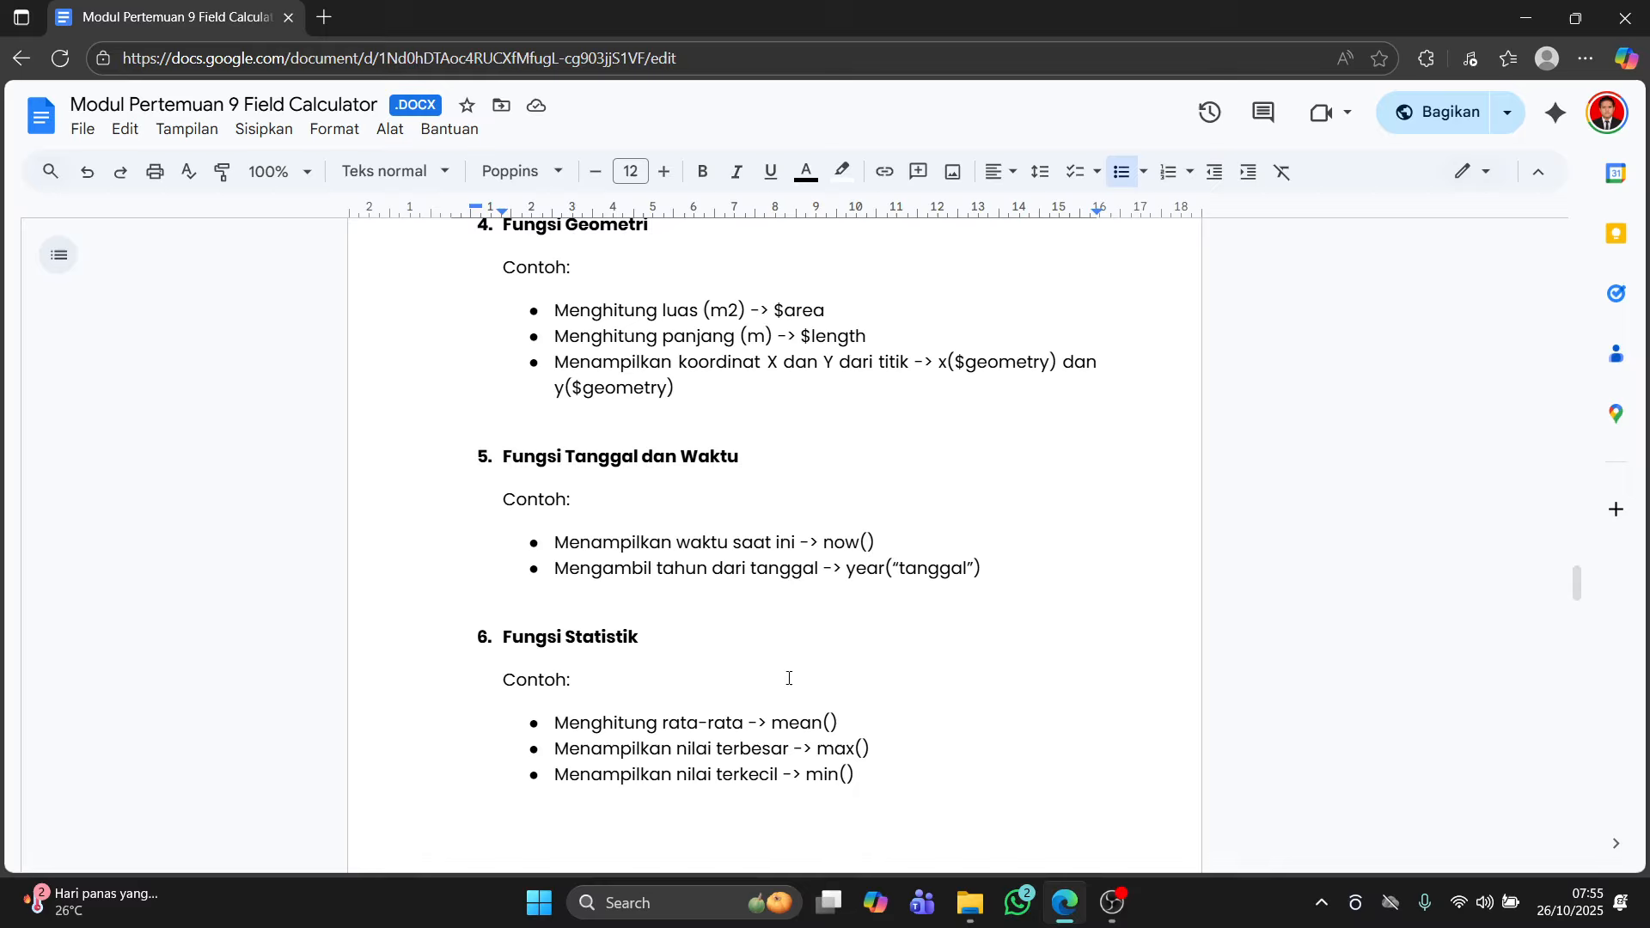
scroll(787, 677, "down", 3)
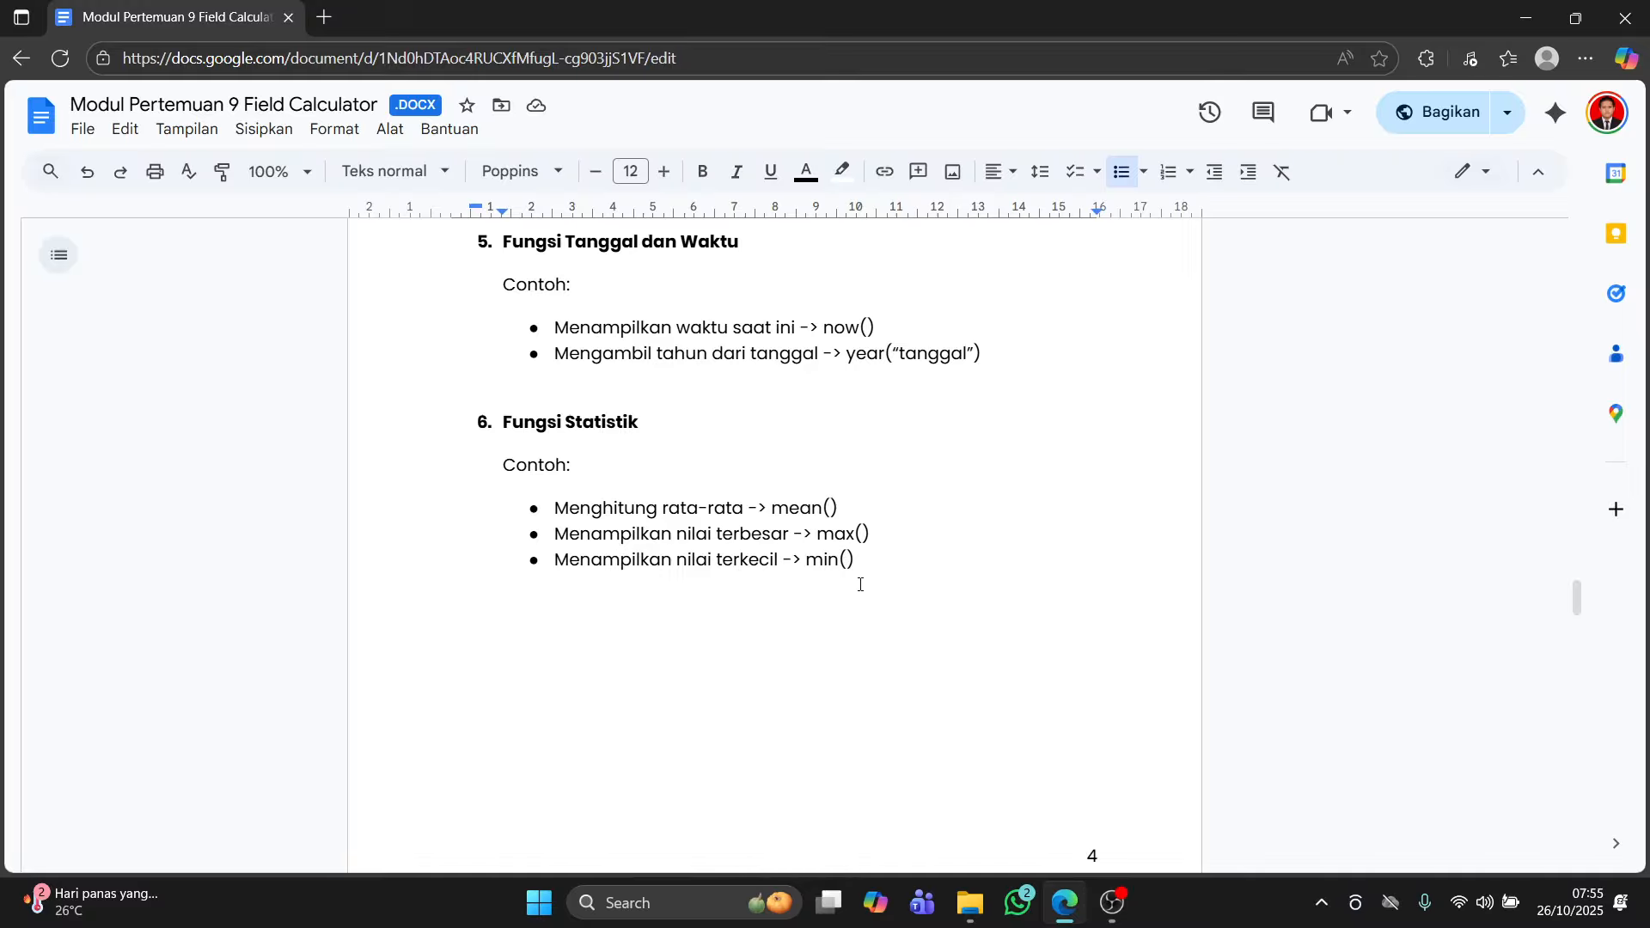
scroll(870, 582, "down", 6)
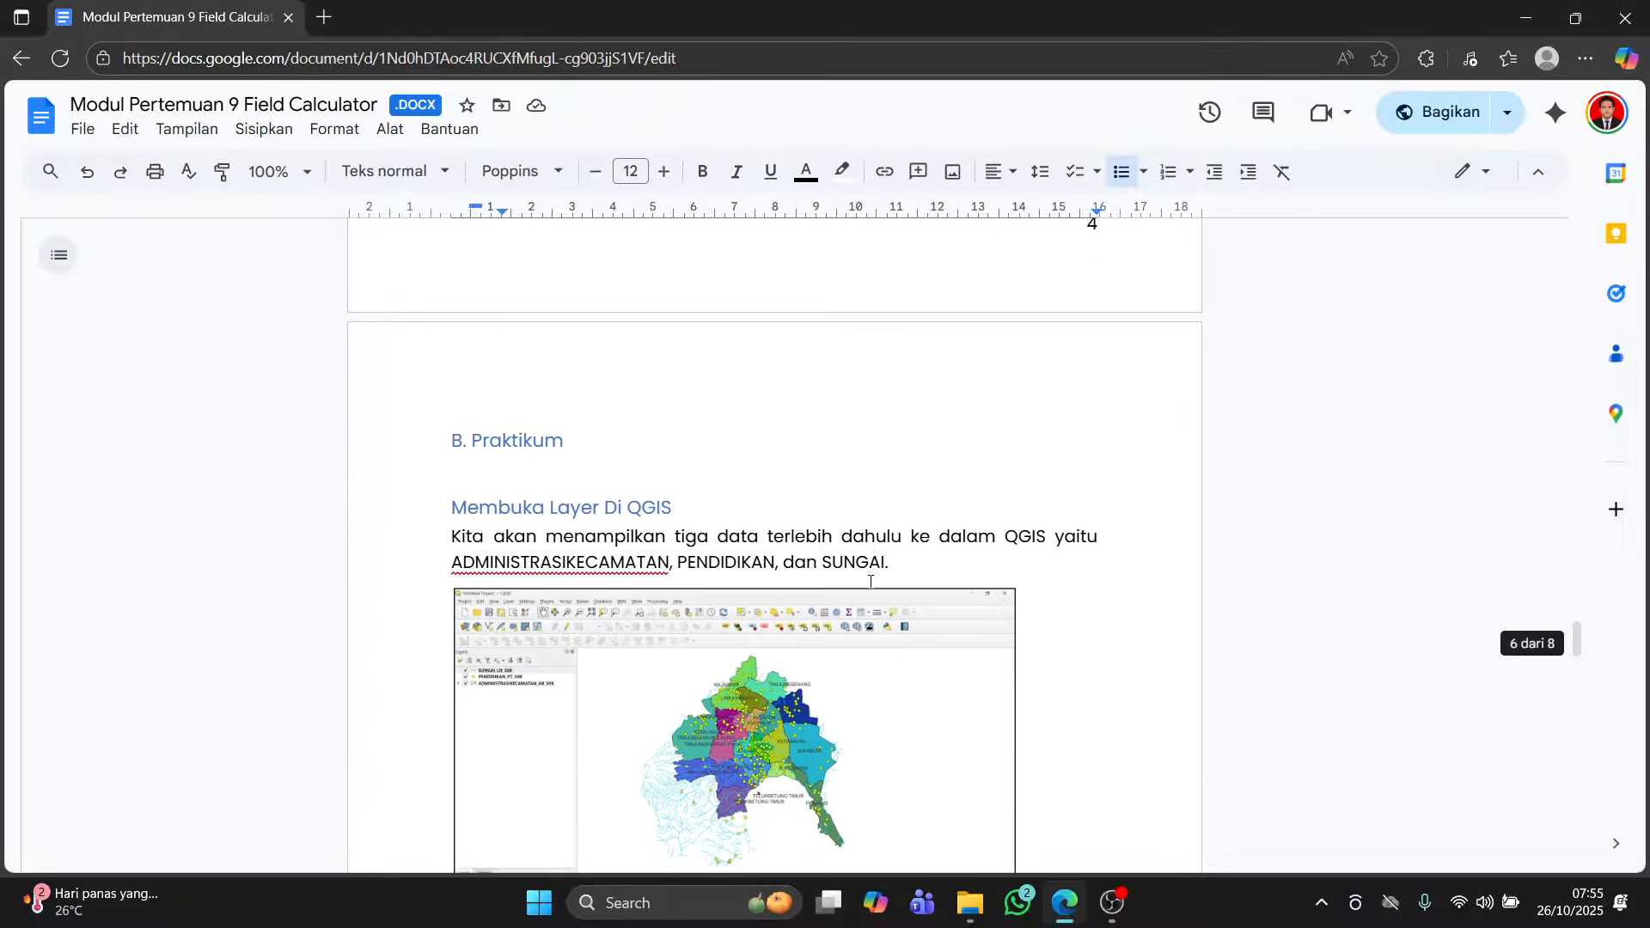
left_click(719, 896)
type("qg")
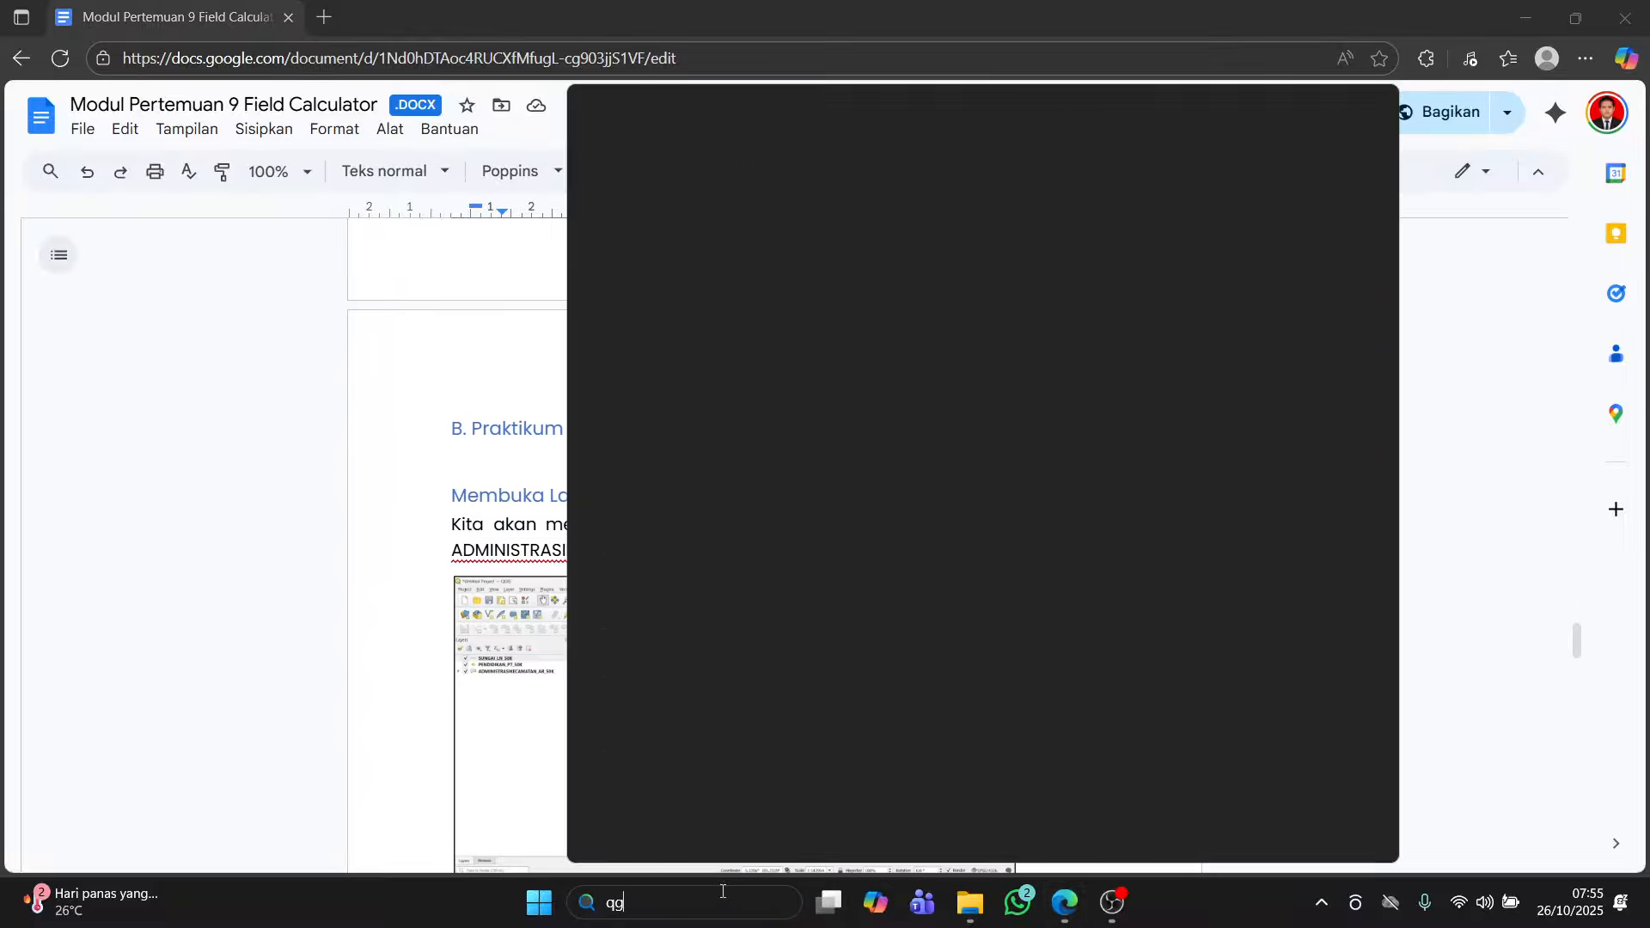
left_click(685, 249)
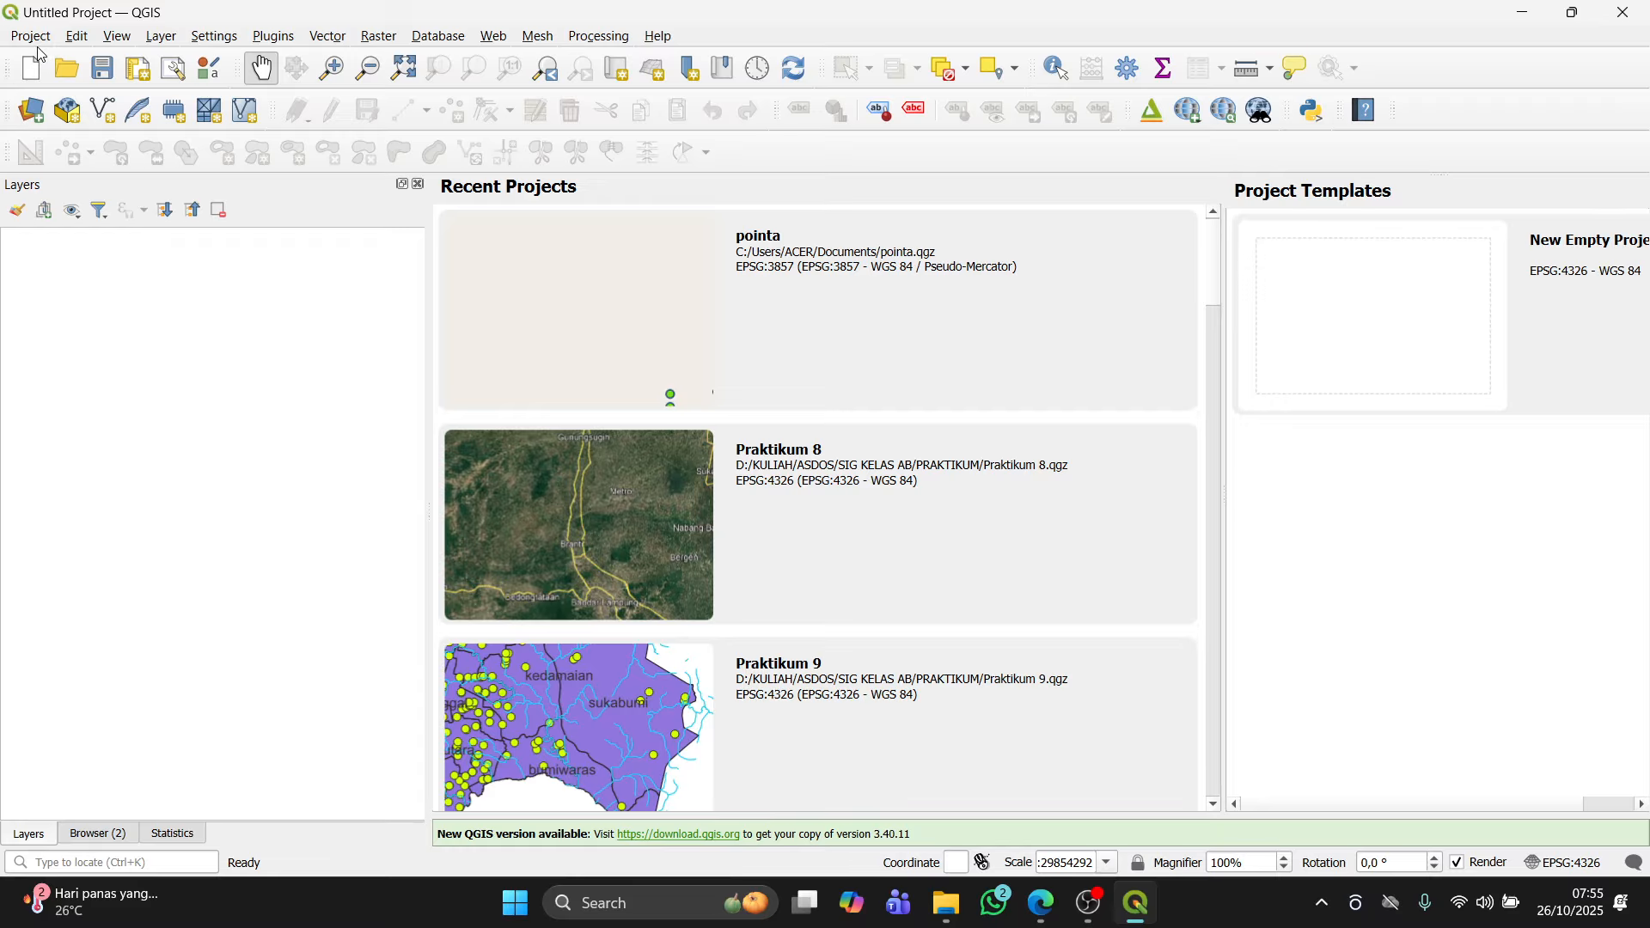
Step: Start a new empty project and open the vector Data Source Manager
left_click(43, 40)
left_click(47, 61)
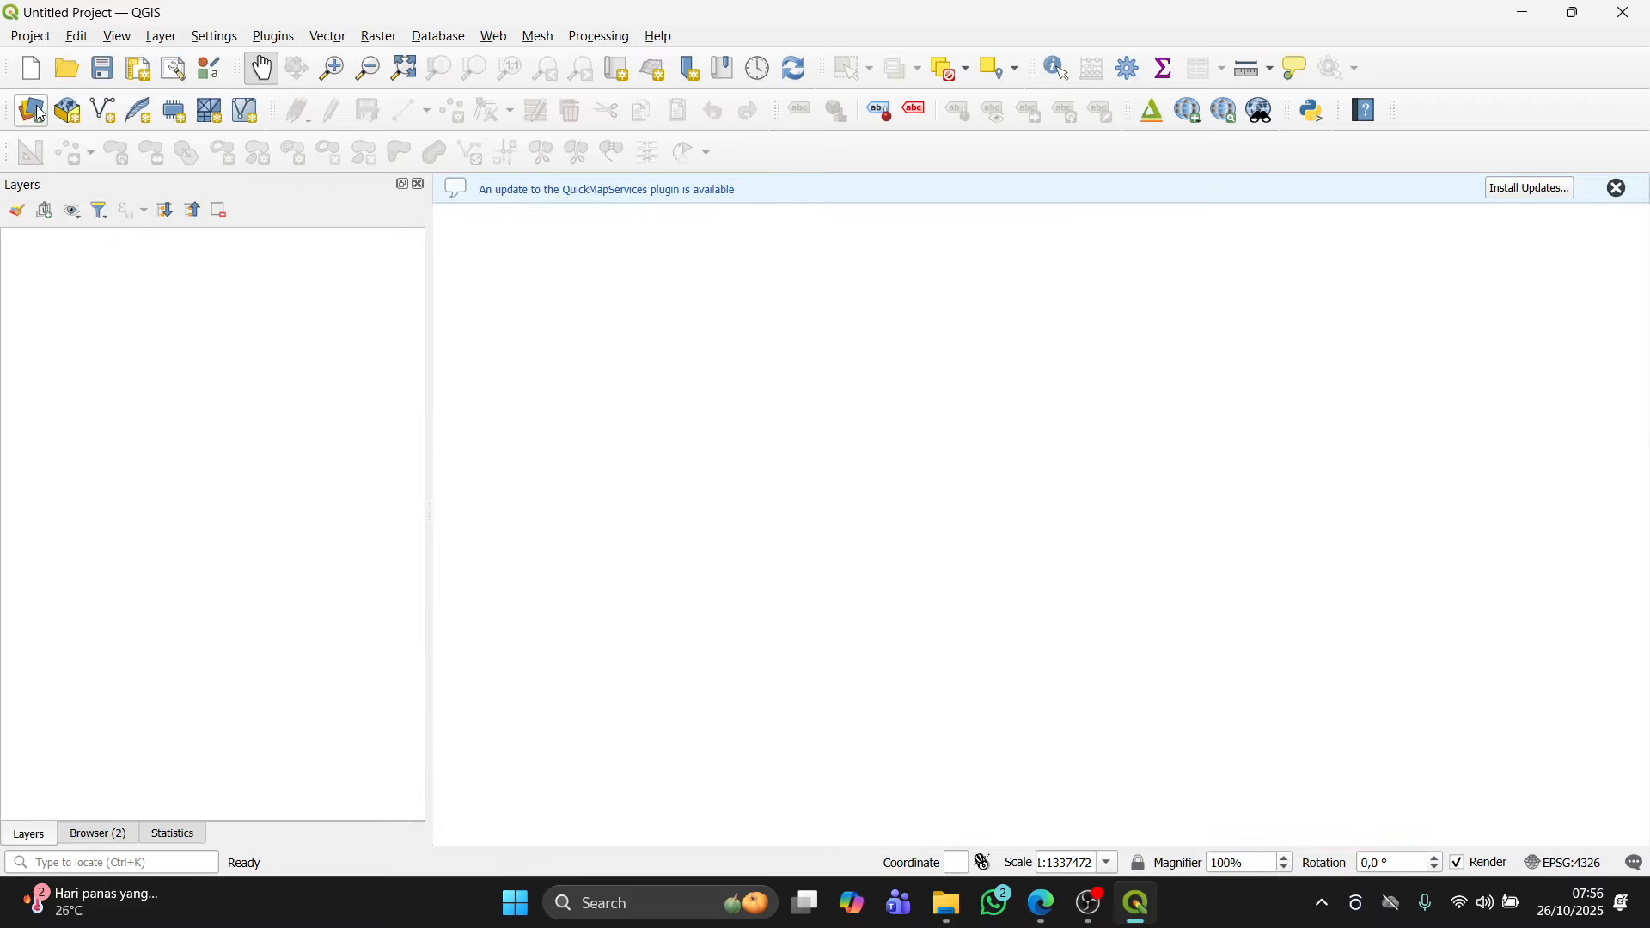
left_click(34, 110)
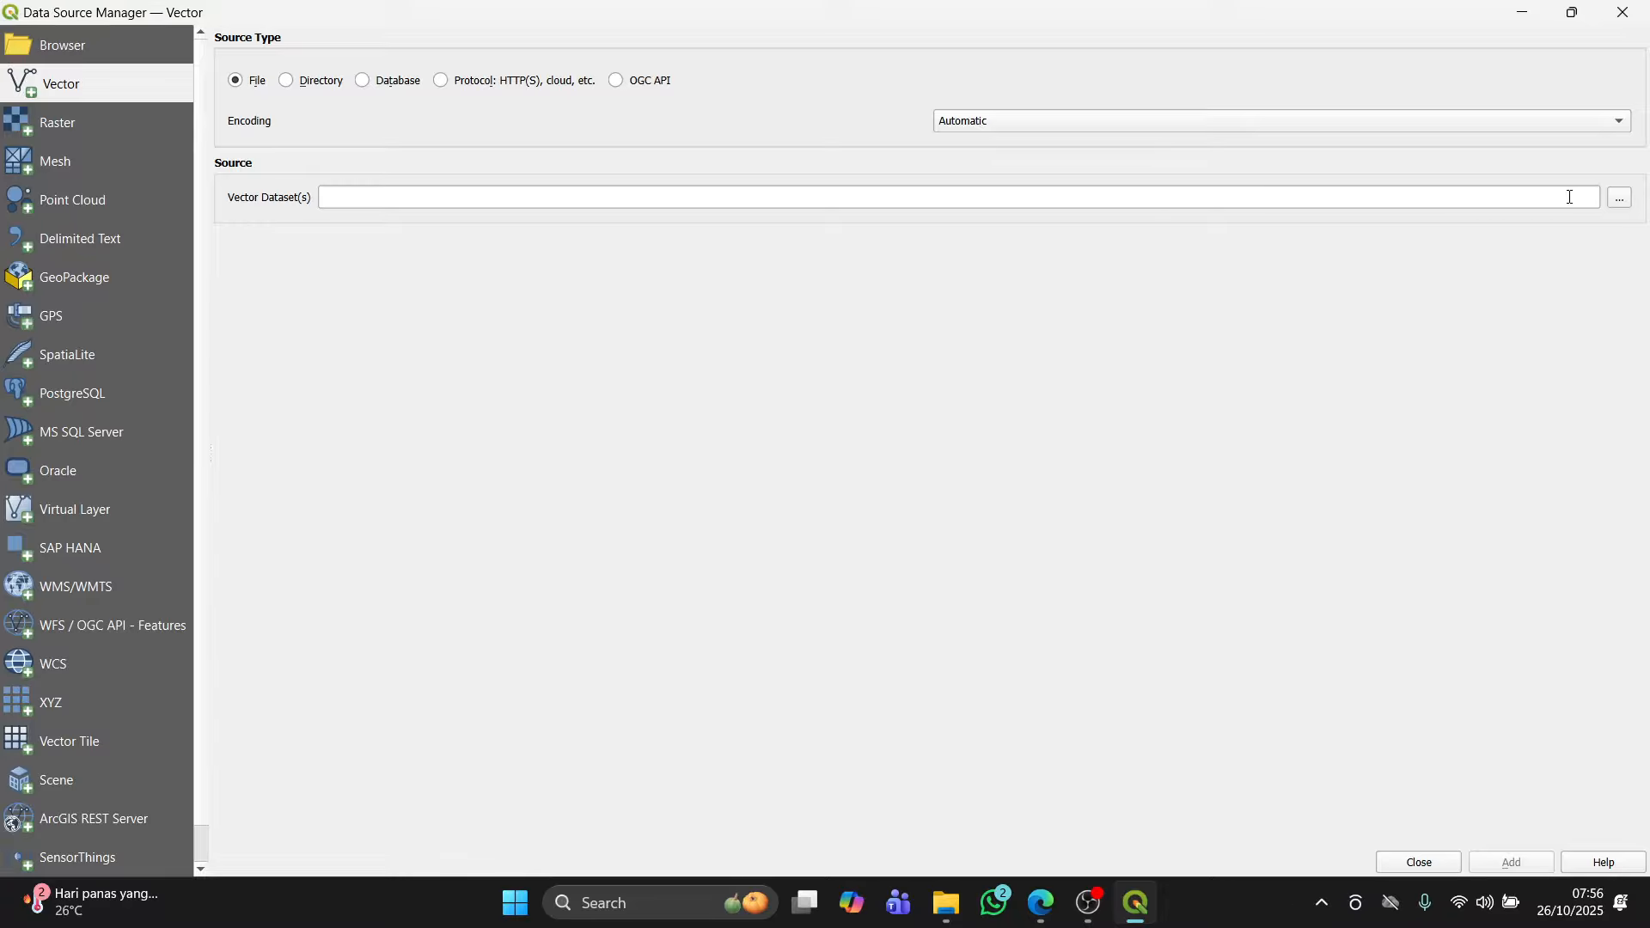
Step: Add the ADMINISTRASIKECAMATAN_AR_50K, PENDIDIKAN_PT_50K and SUNGAI_LN_50K shapefiles as vector layers, filtering the file browser to ESRI Shapefiles
left_click(1629, 205)
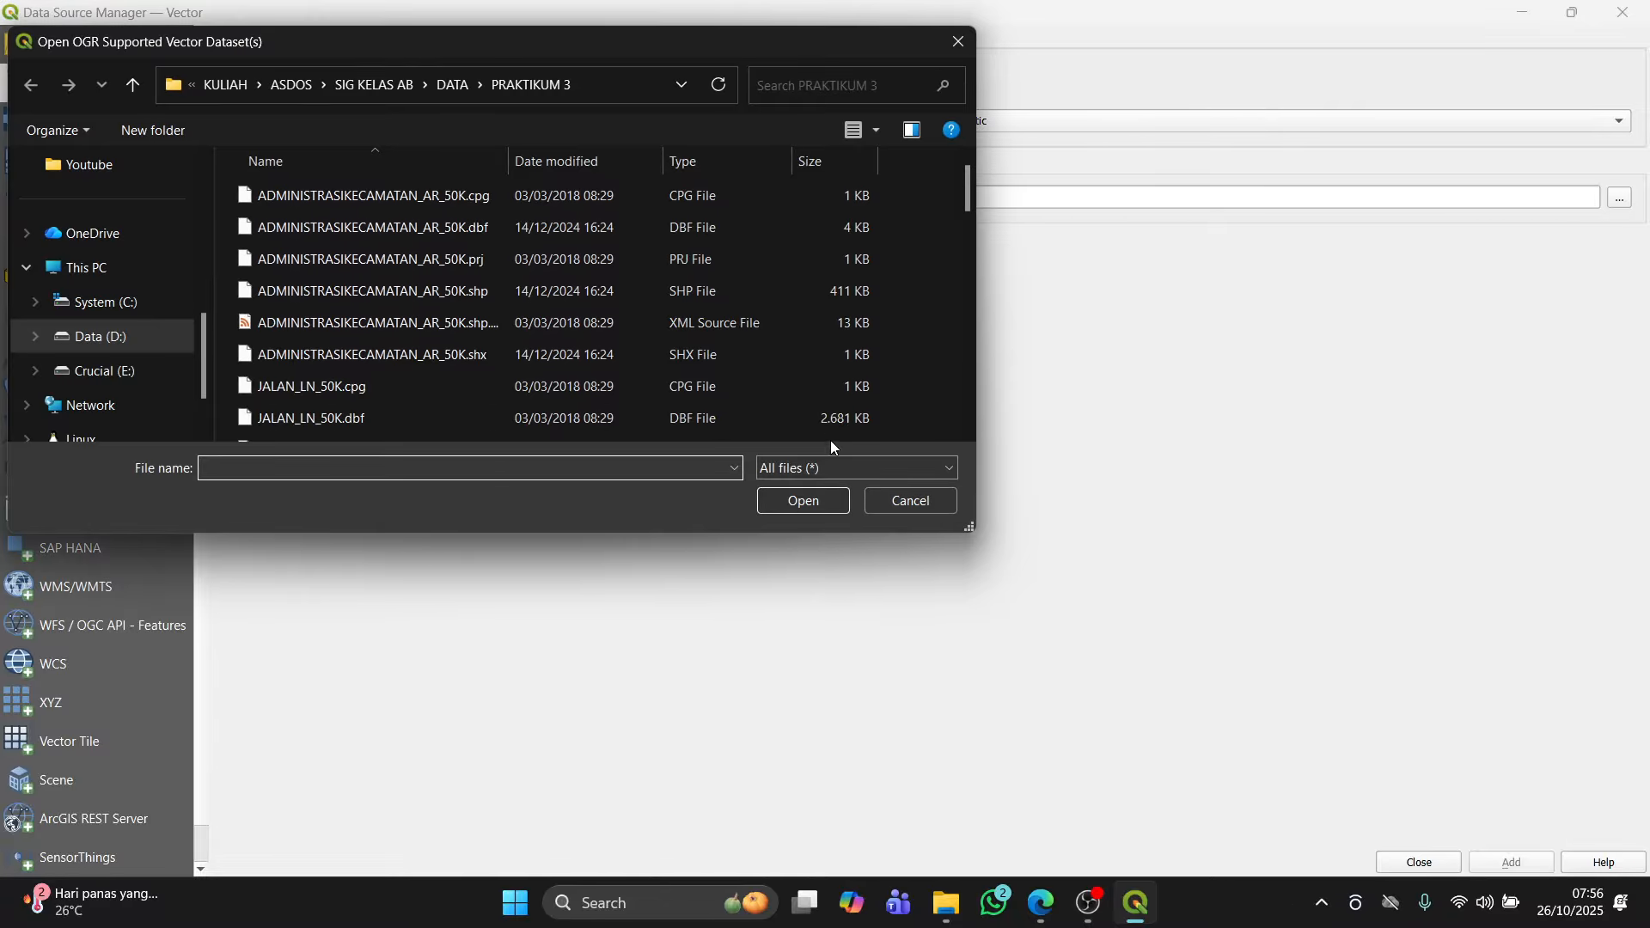
left_click(833, 466)
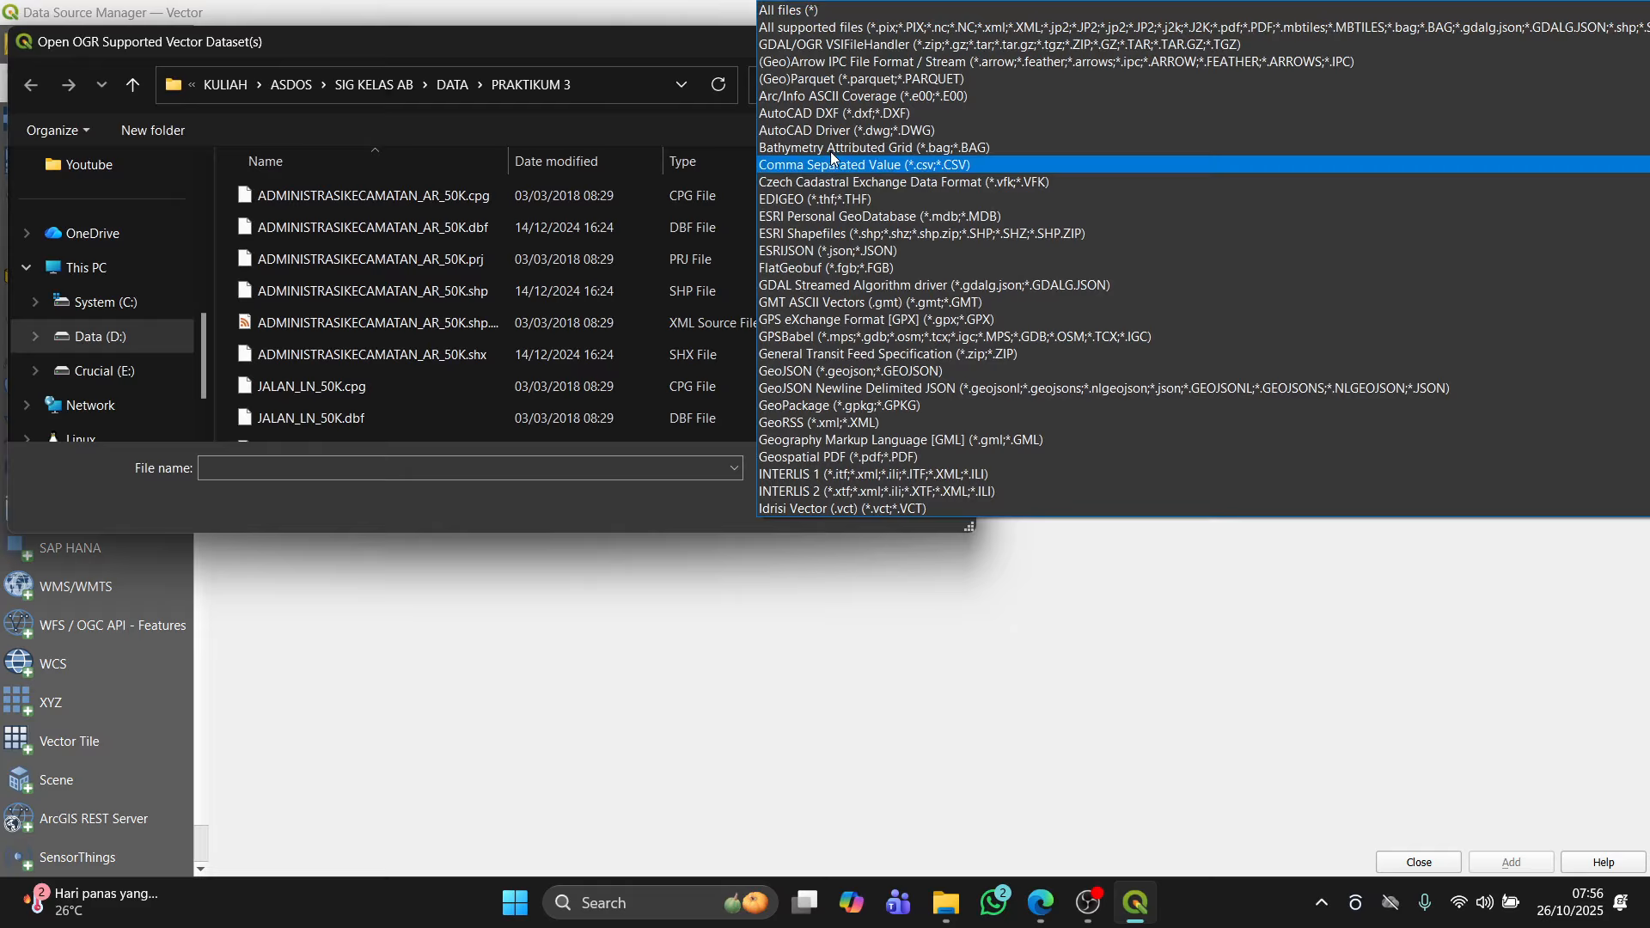
left_click(823, 243)
left_click(392, 195)
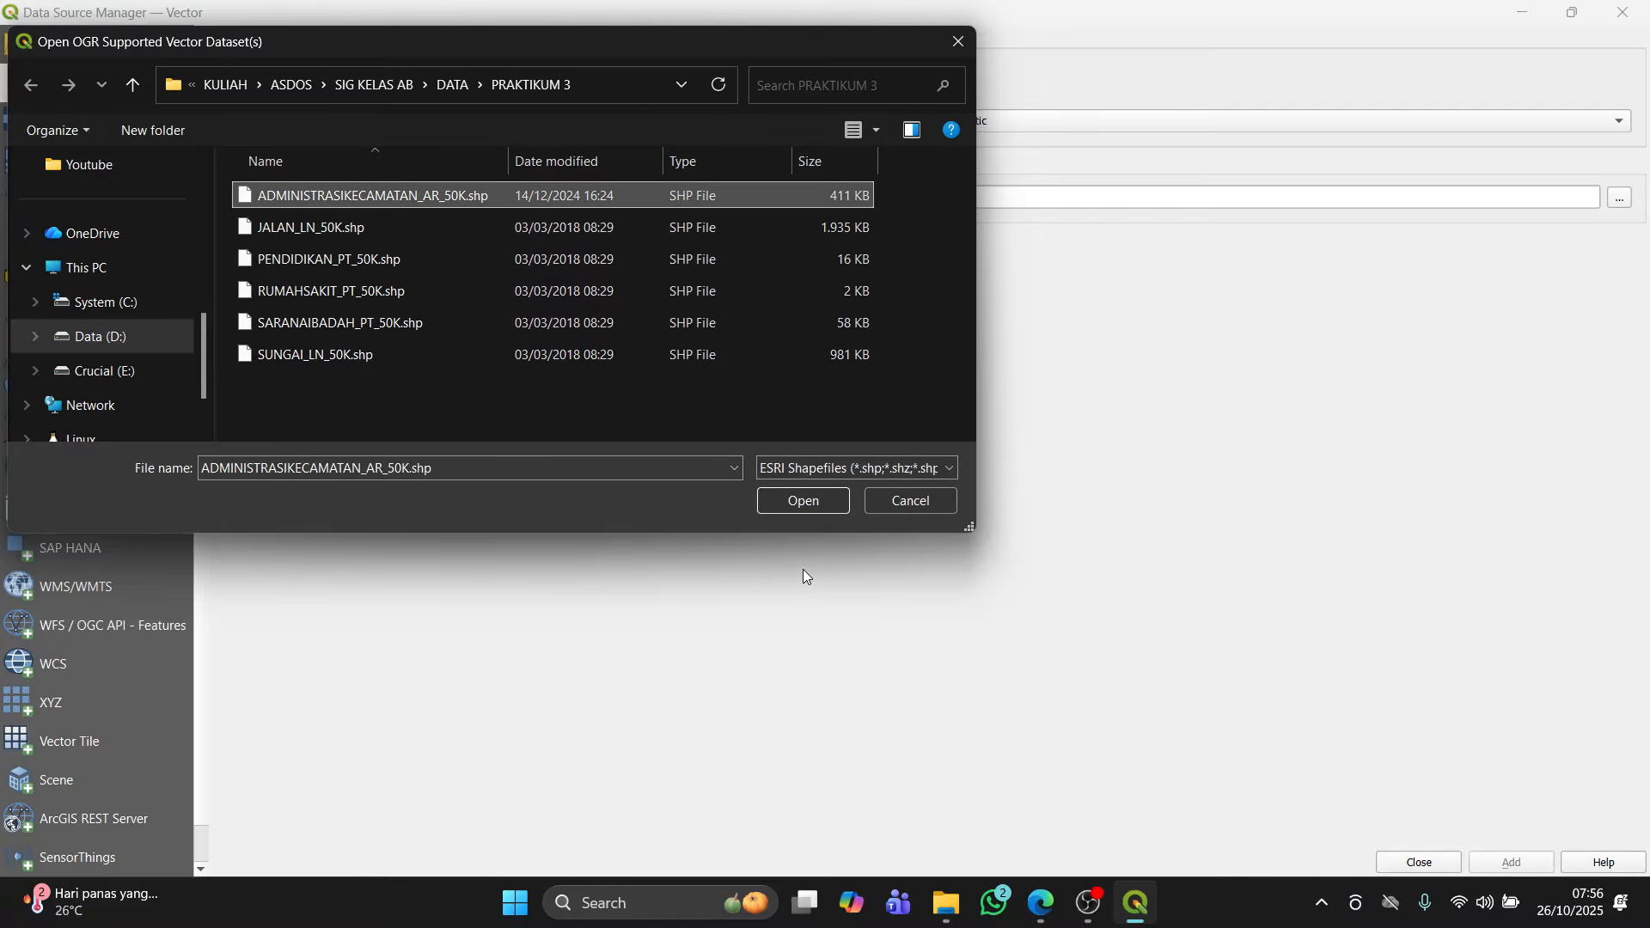
left_click(436, 261, "ctrl")
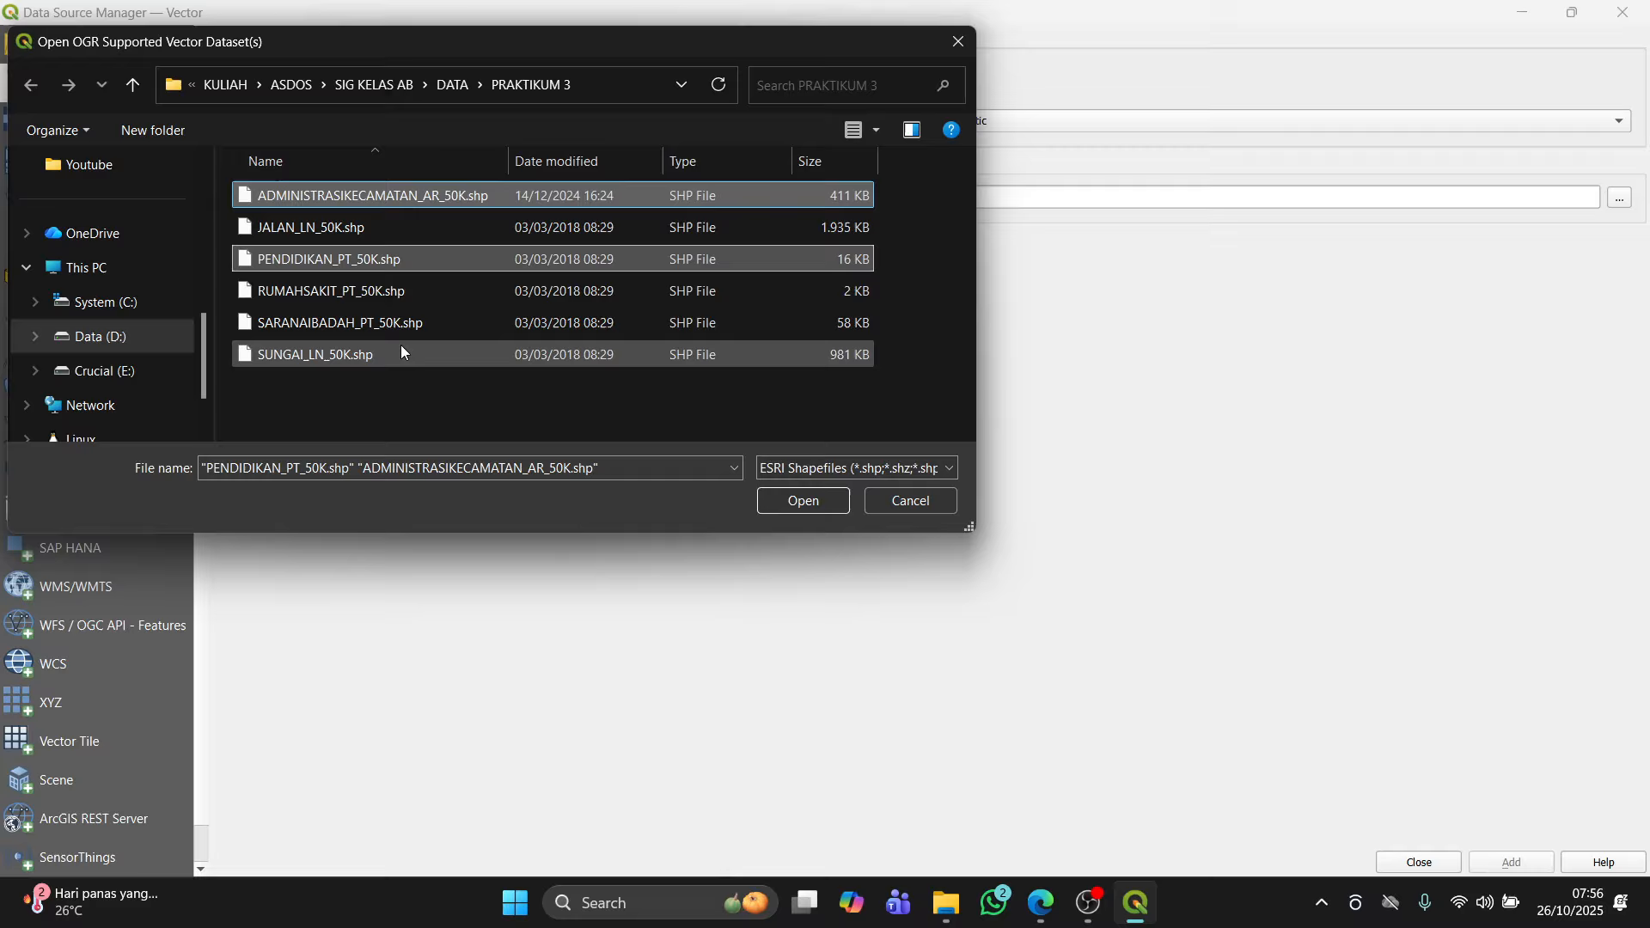
left_click(397, 356, "ctrl")
left_click(812, 500)
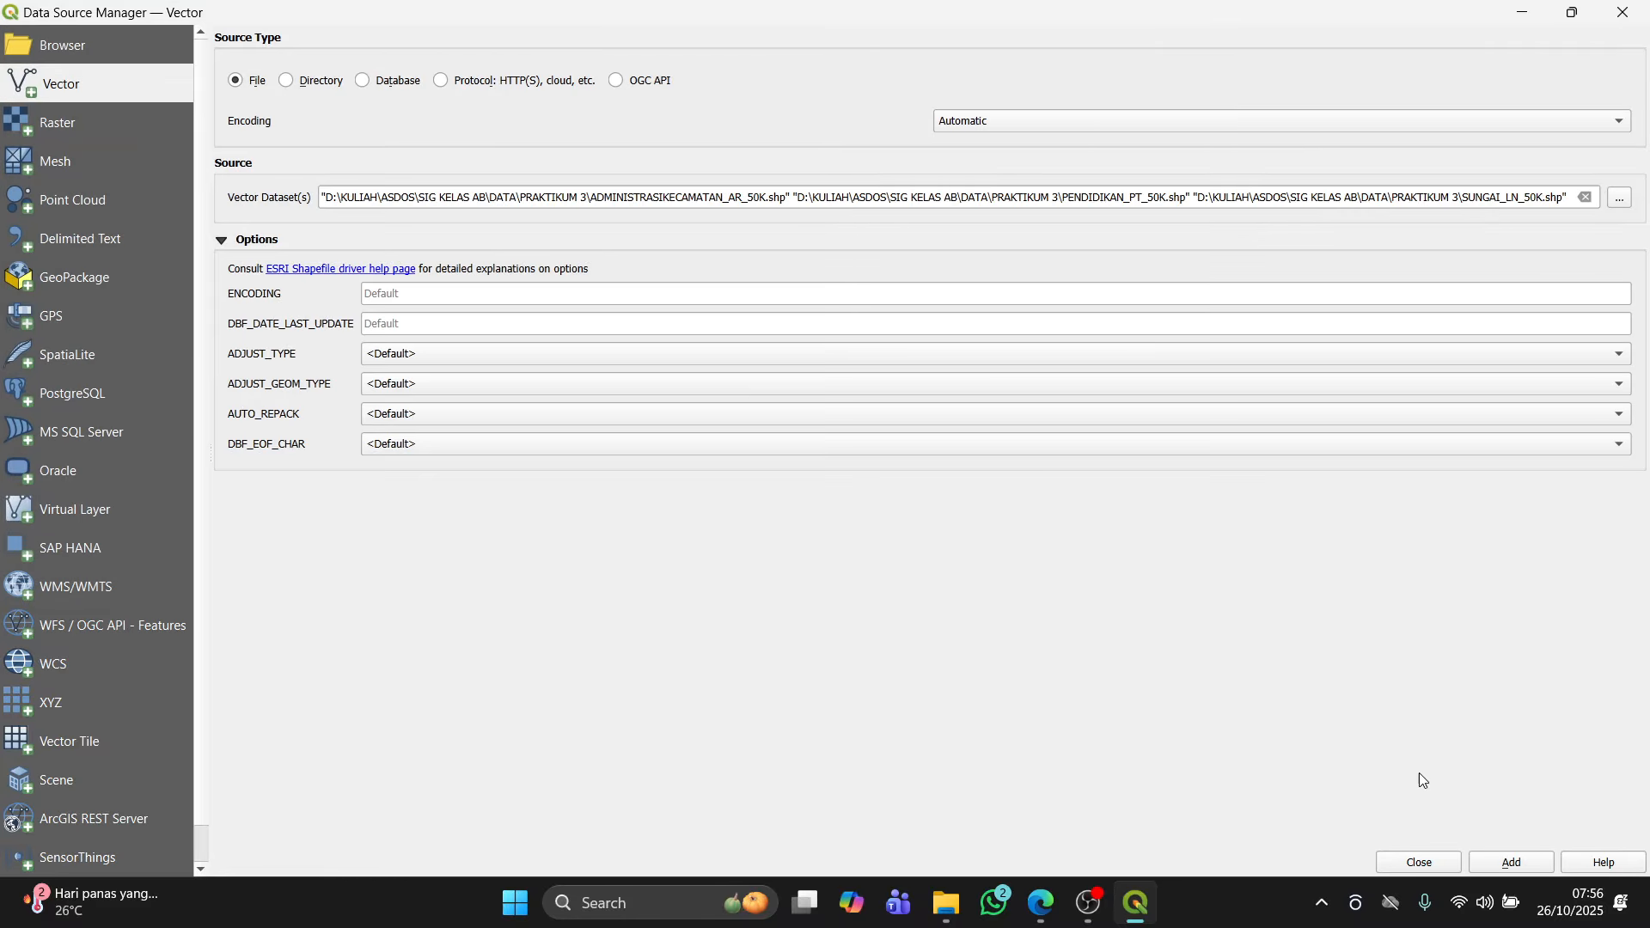
left_click(1512, 862)
left_click(1419, 863)
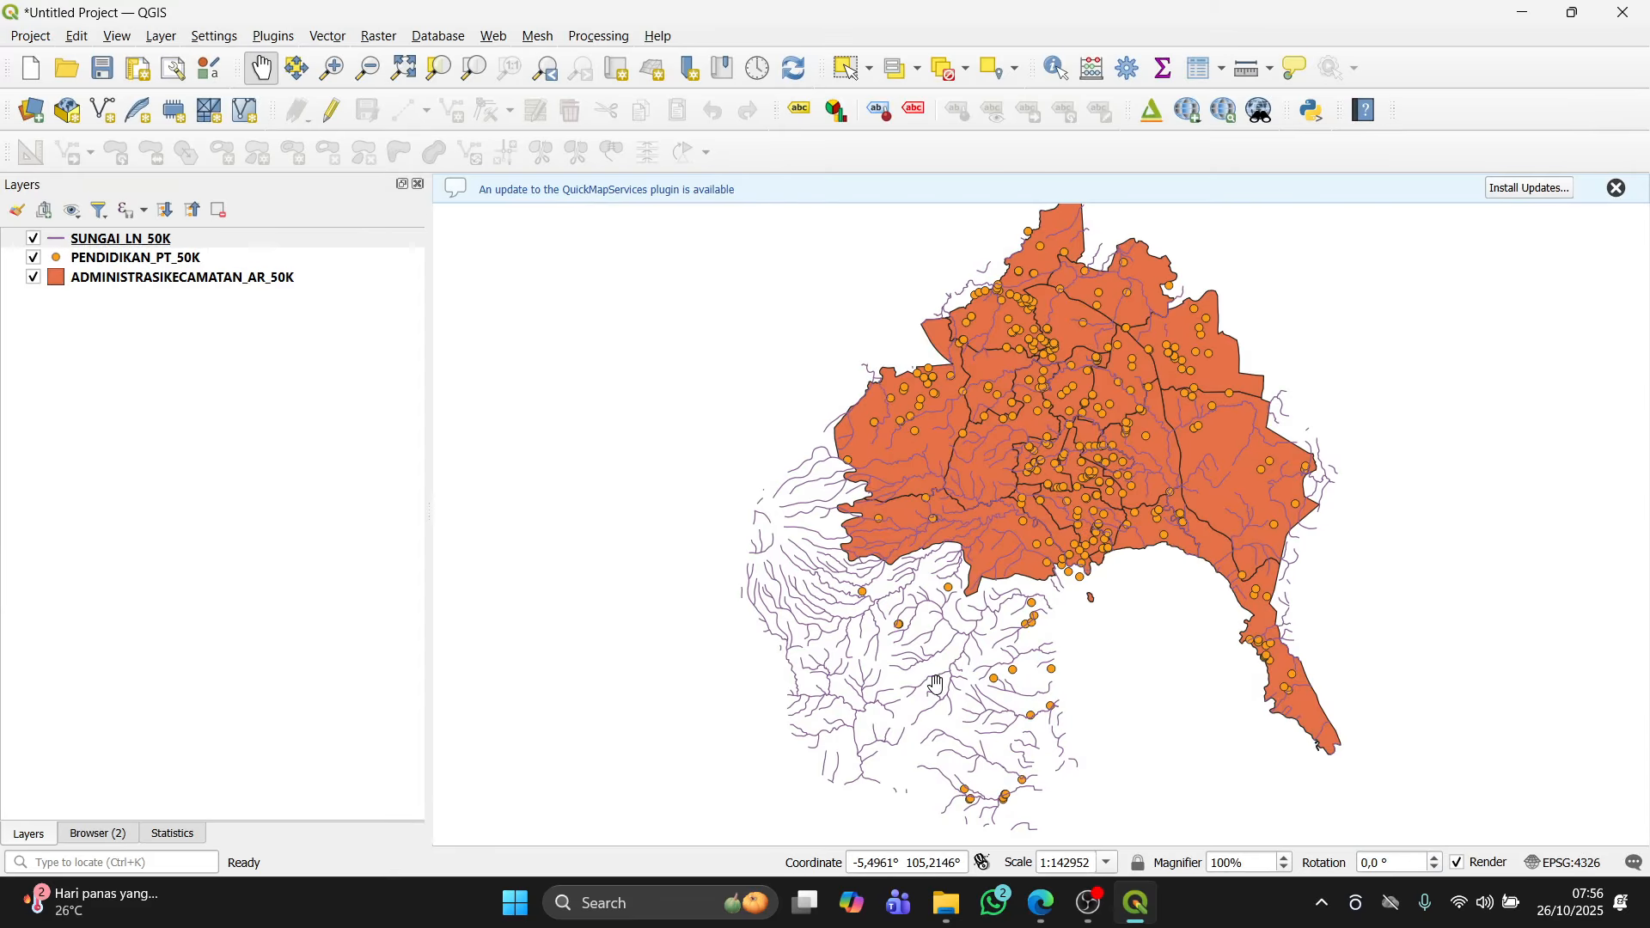
Step: Dismiss the QuickMapServices plugin update notice
left_click_drag(801, 445, 757, 424)
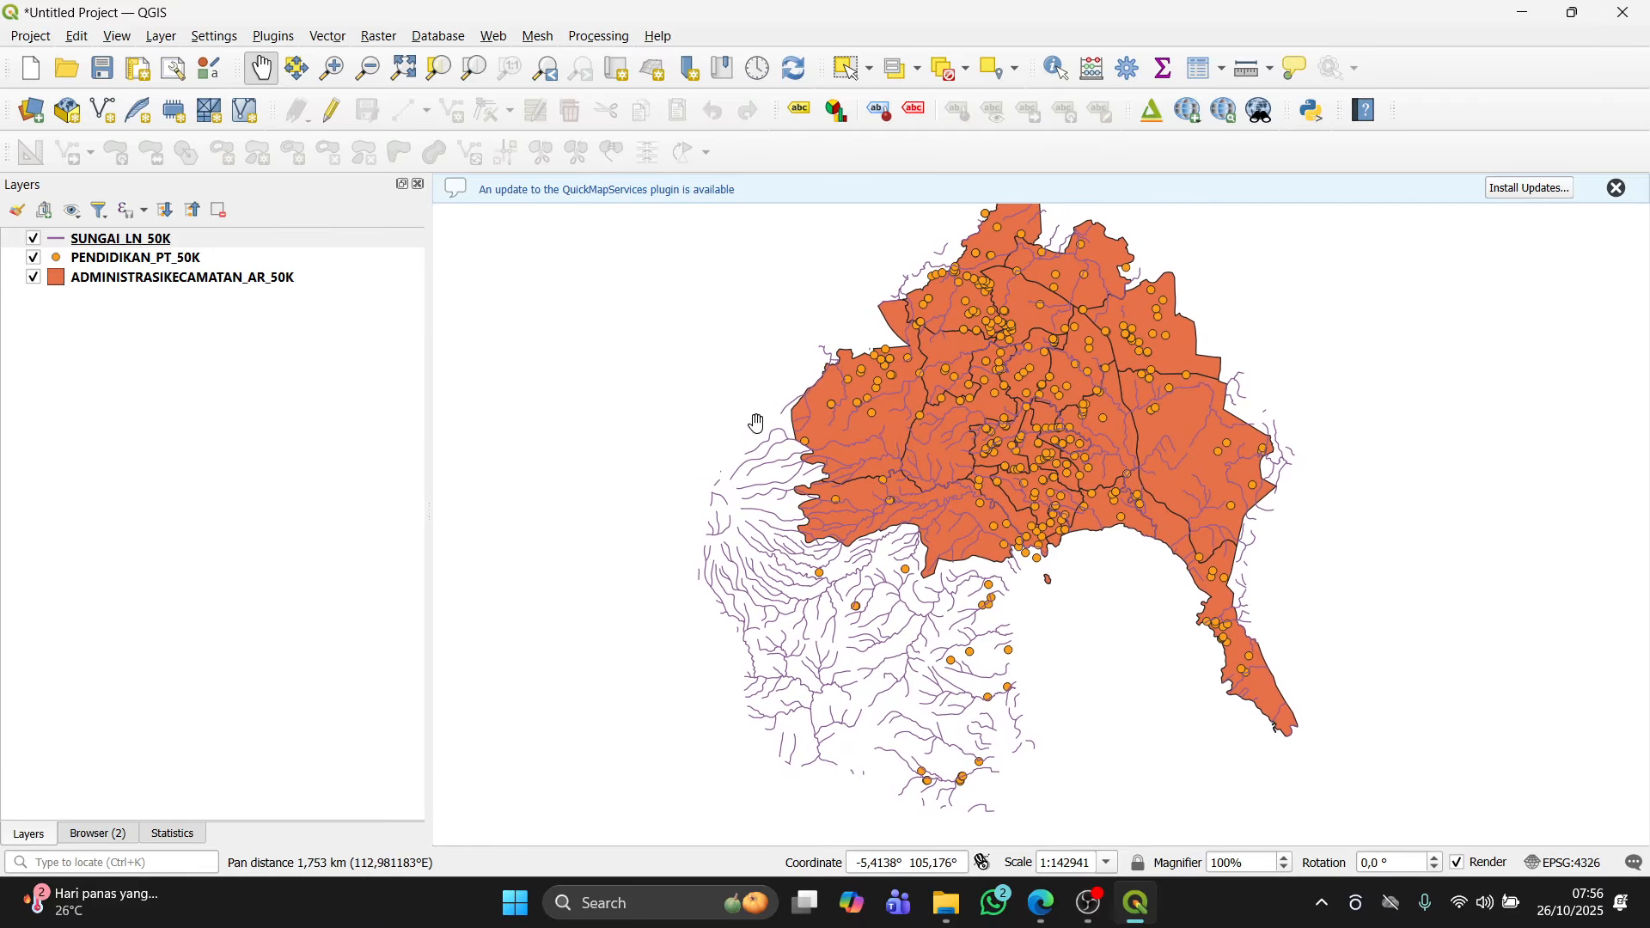
left_click(1619, 188)
left_click_drag(1059, 393, 978, 398)
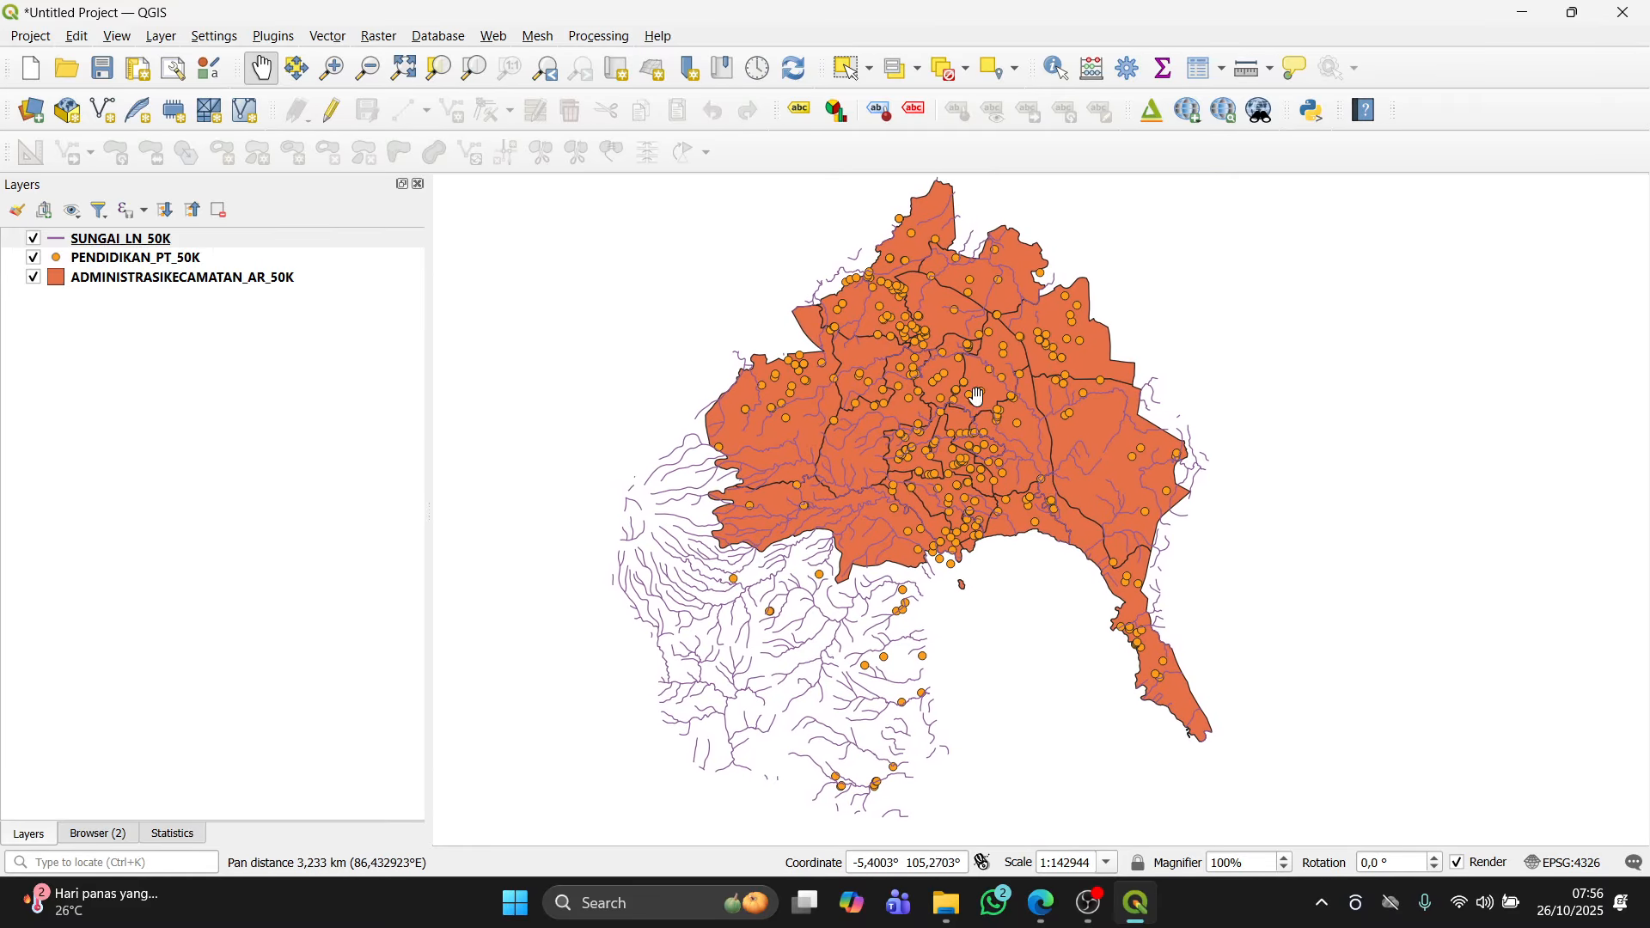
Step: Open the attribute table of the ADMINISTRASIKECAMATAN_AR_50K layer
left_click(163, 277)
right_click(163, 276)
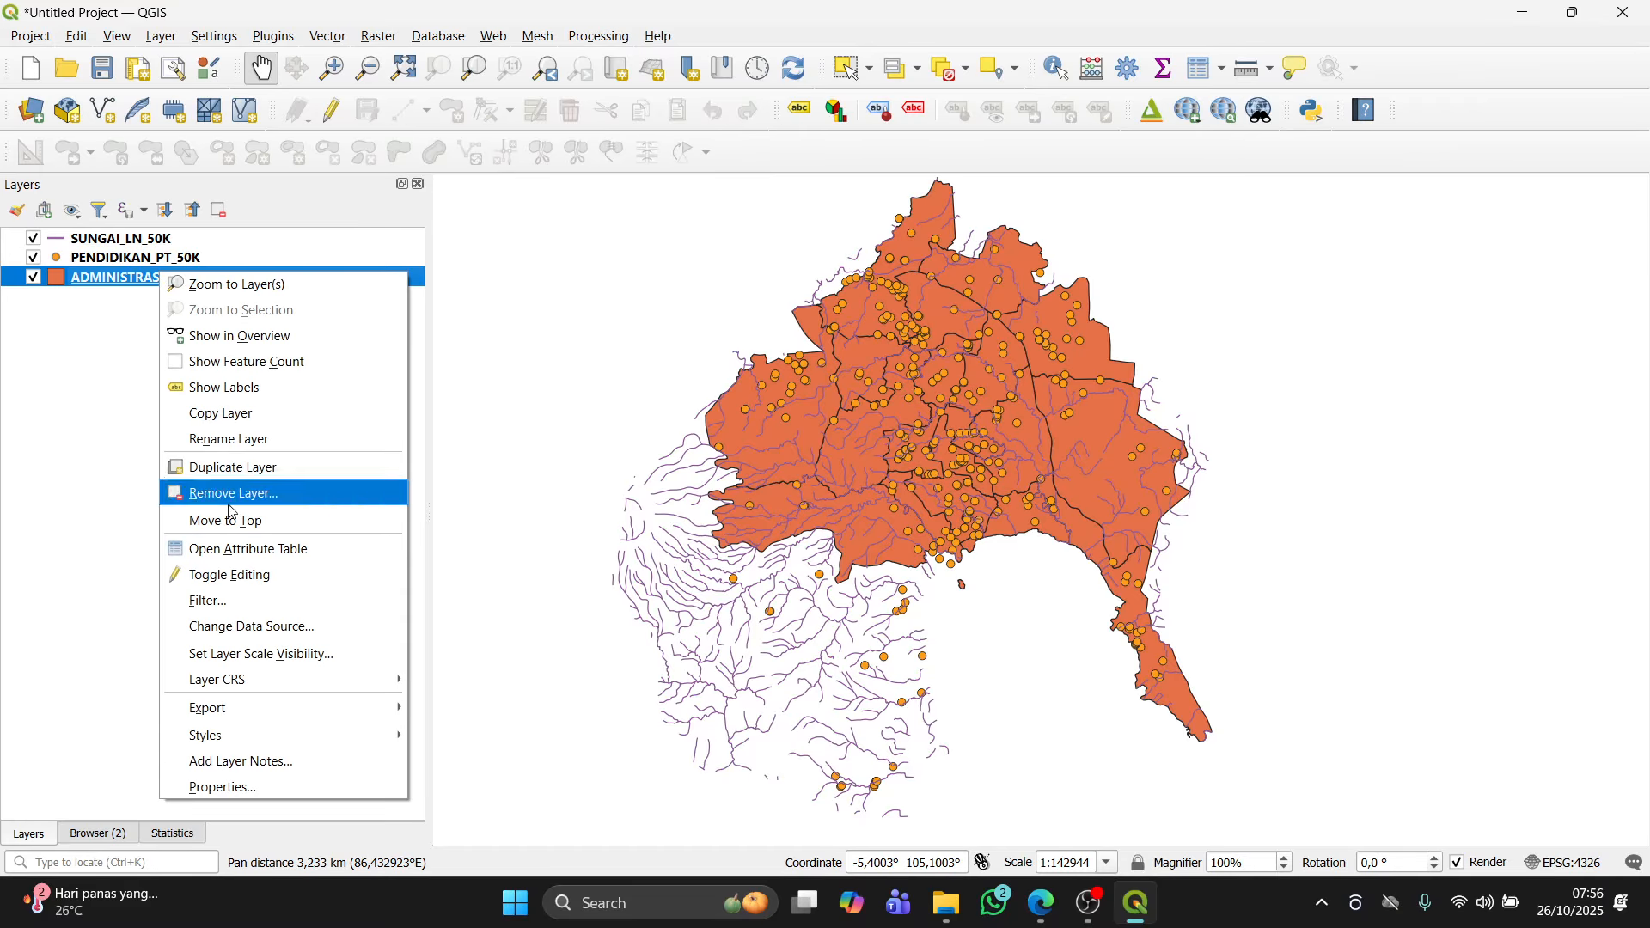
left_click(246, 557)
left_click(1206, 62)
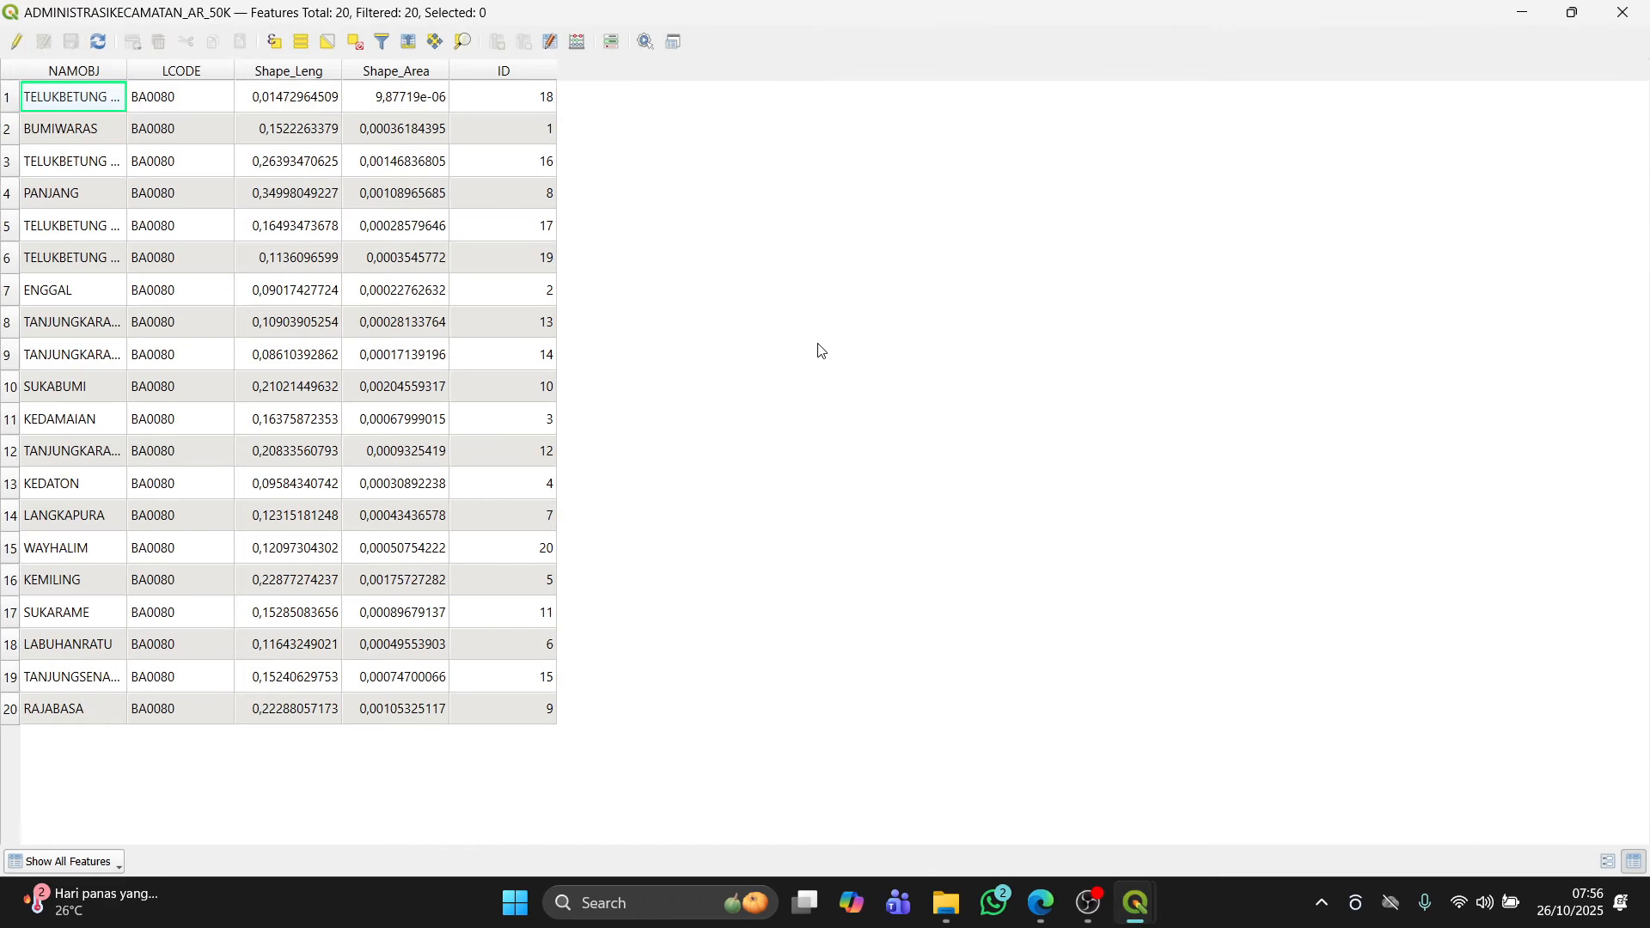
Step: Review the module's instructions for opening the Field Calculator
key("alt+Tab")
key("alt+Tab")
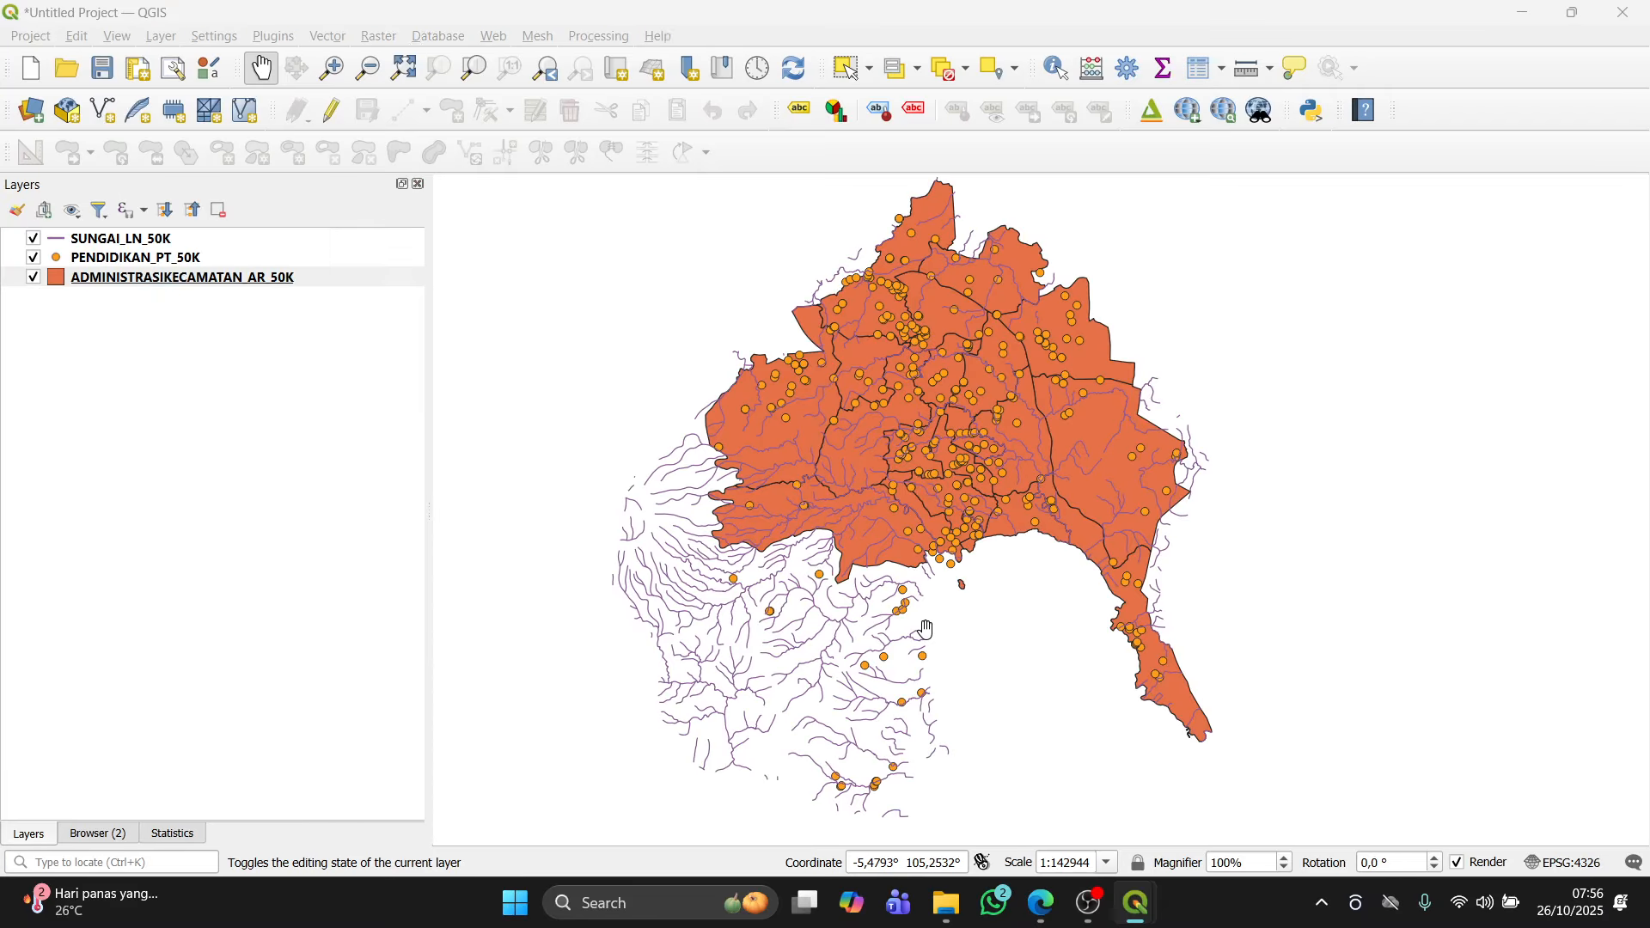
scroll(930, 630, "down", 8)
scroll(929, 630, "up", 1)
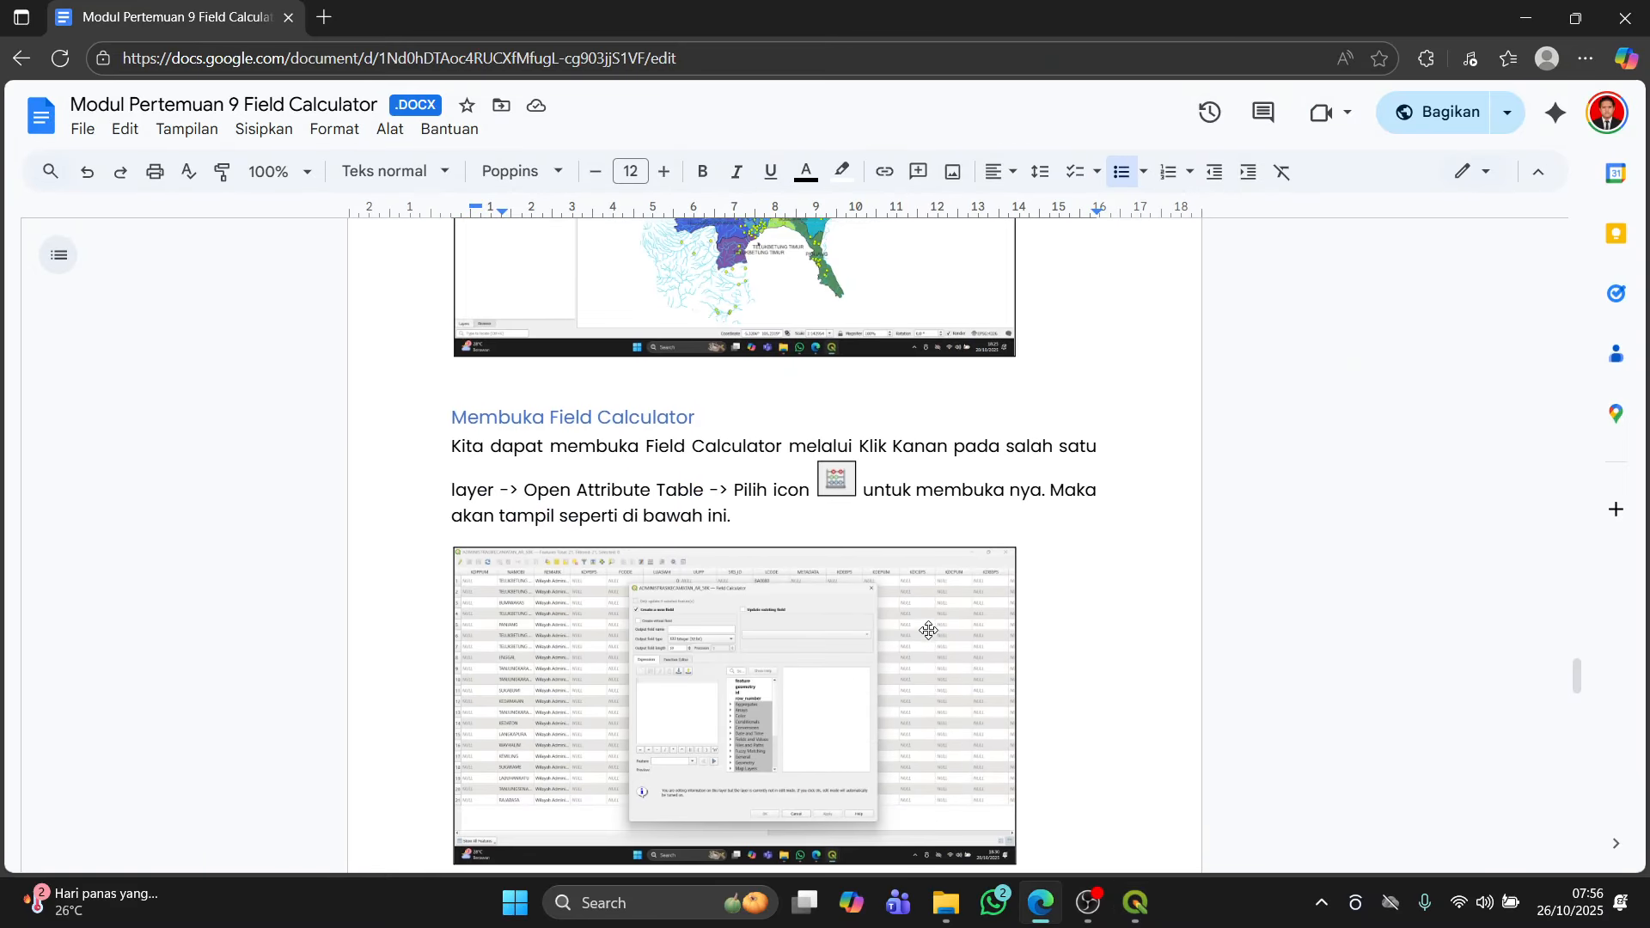
scroll(929, 630, "down", 2)
key("alt+Tab")
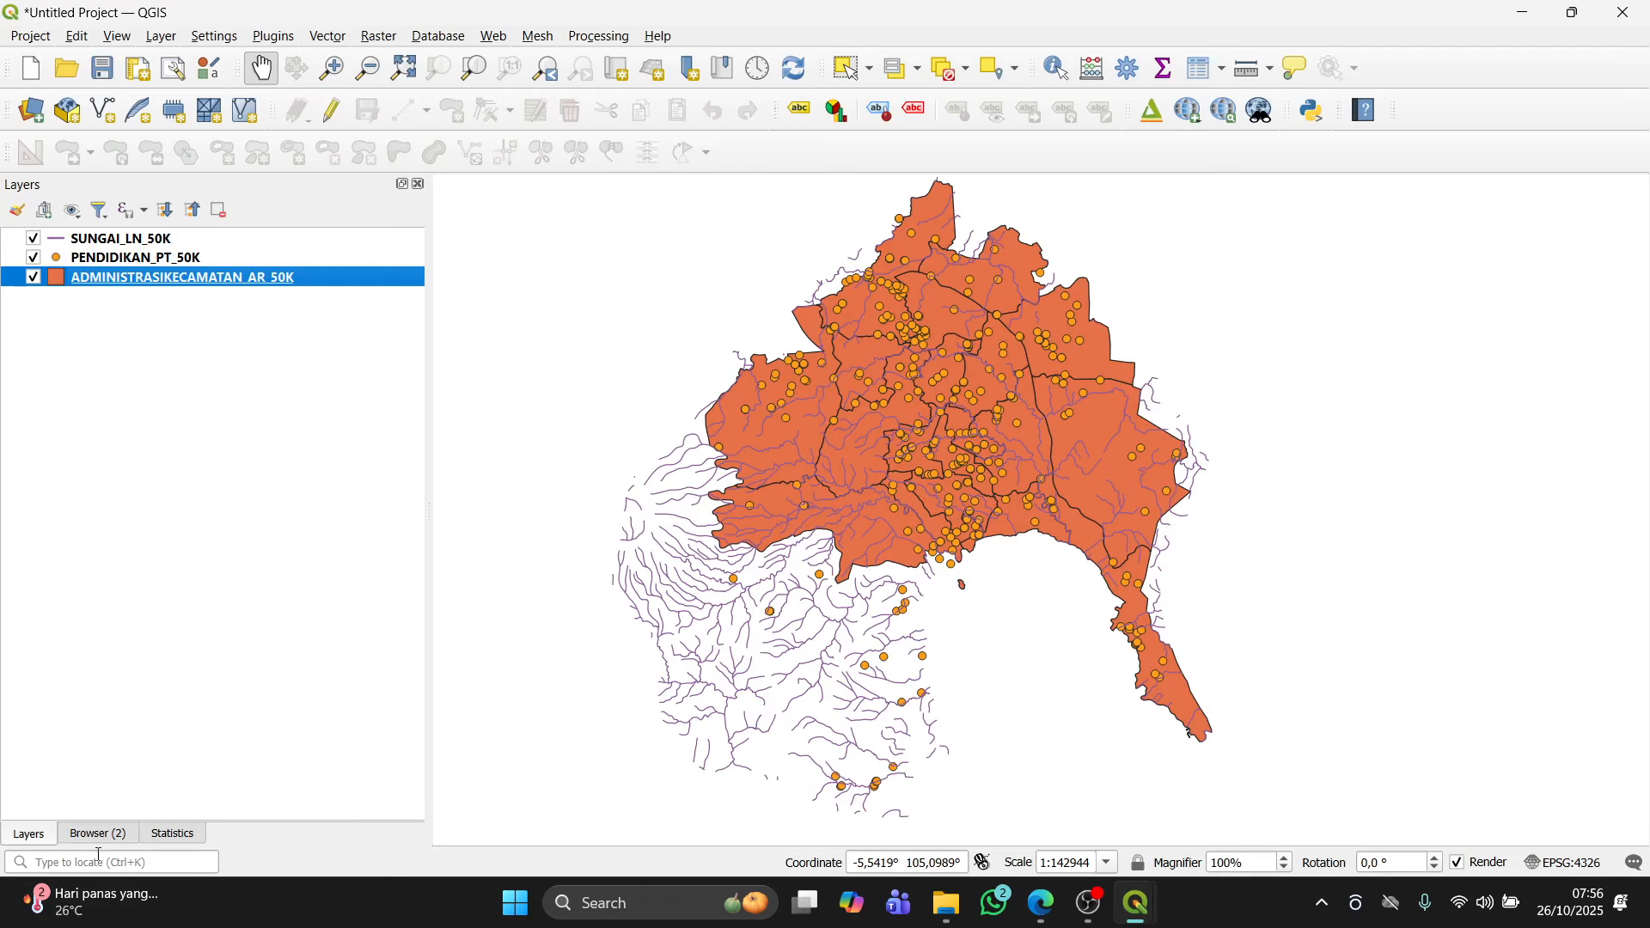
key("alt+Tab")
key("alt+Tab")
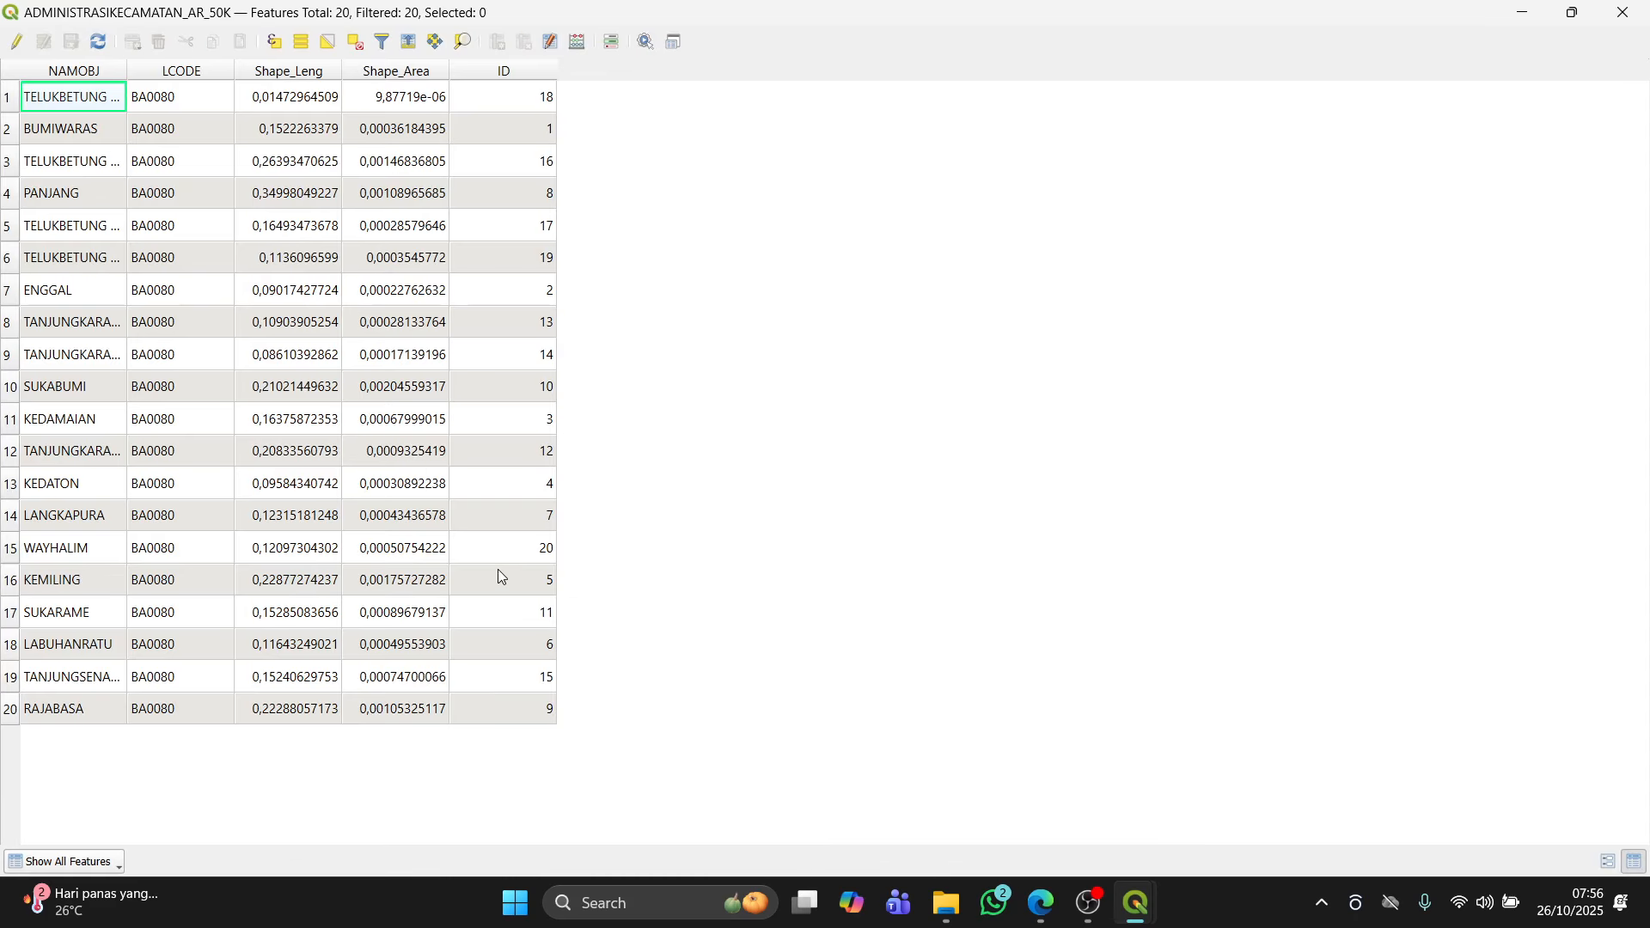
Step: Open the Field Calculator for the ADMINISTRASIKECAMATAN_AR_50K layer
left_click(578, 41)
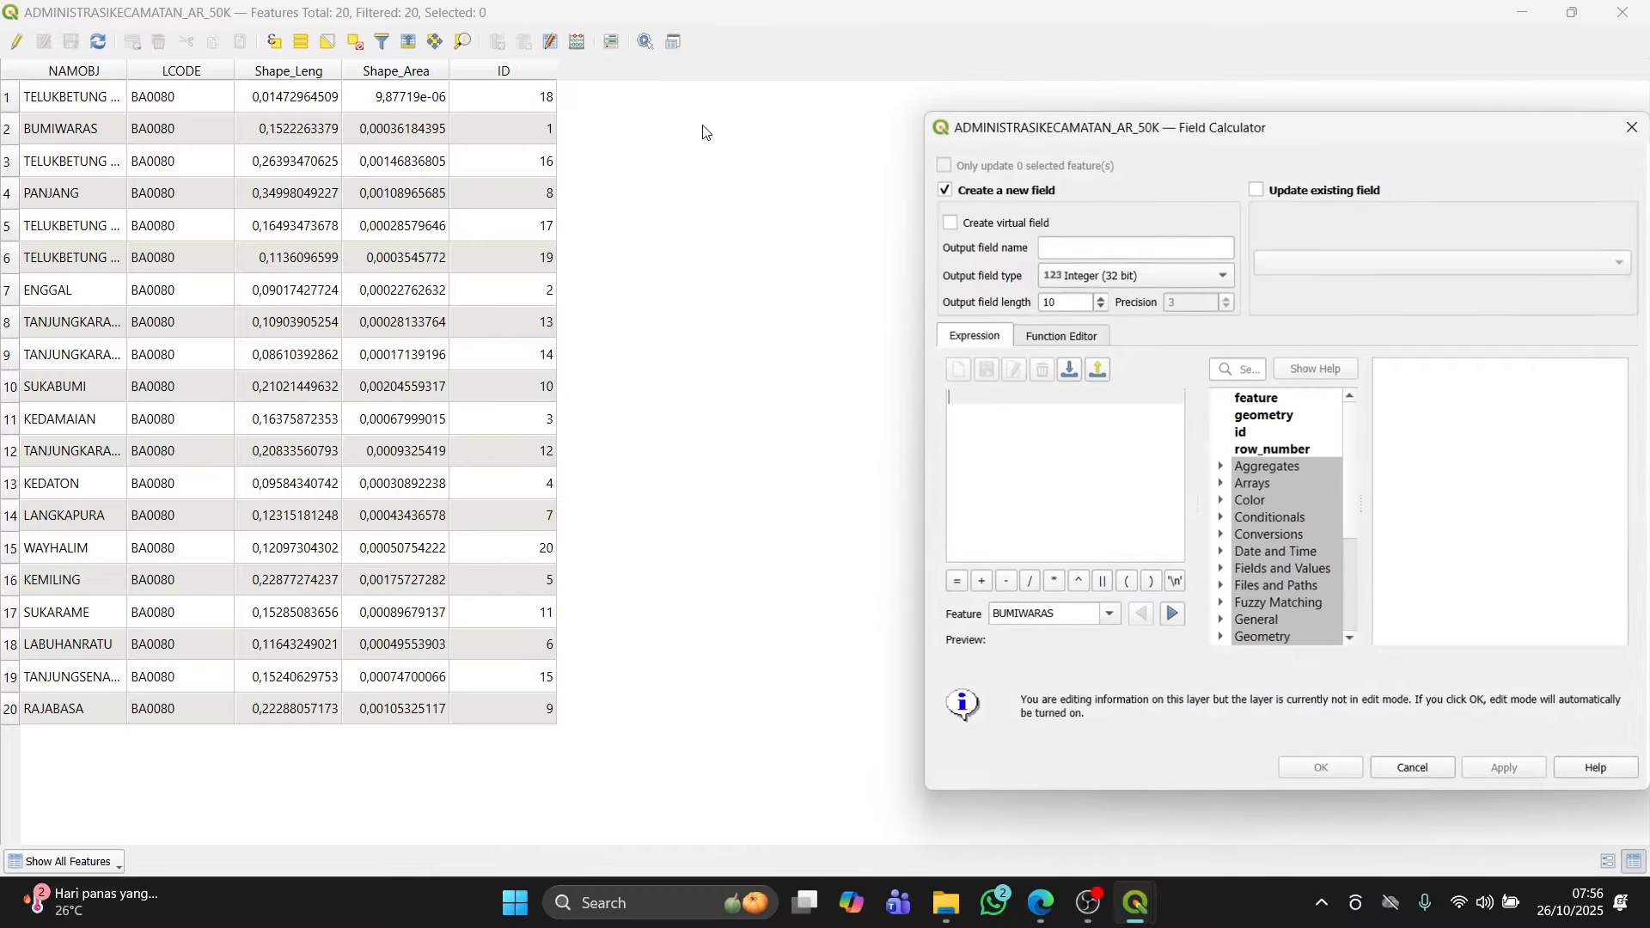
left_click_drag(1064, 121, 761, 122)
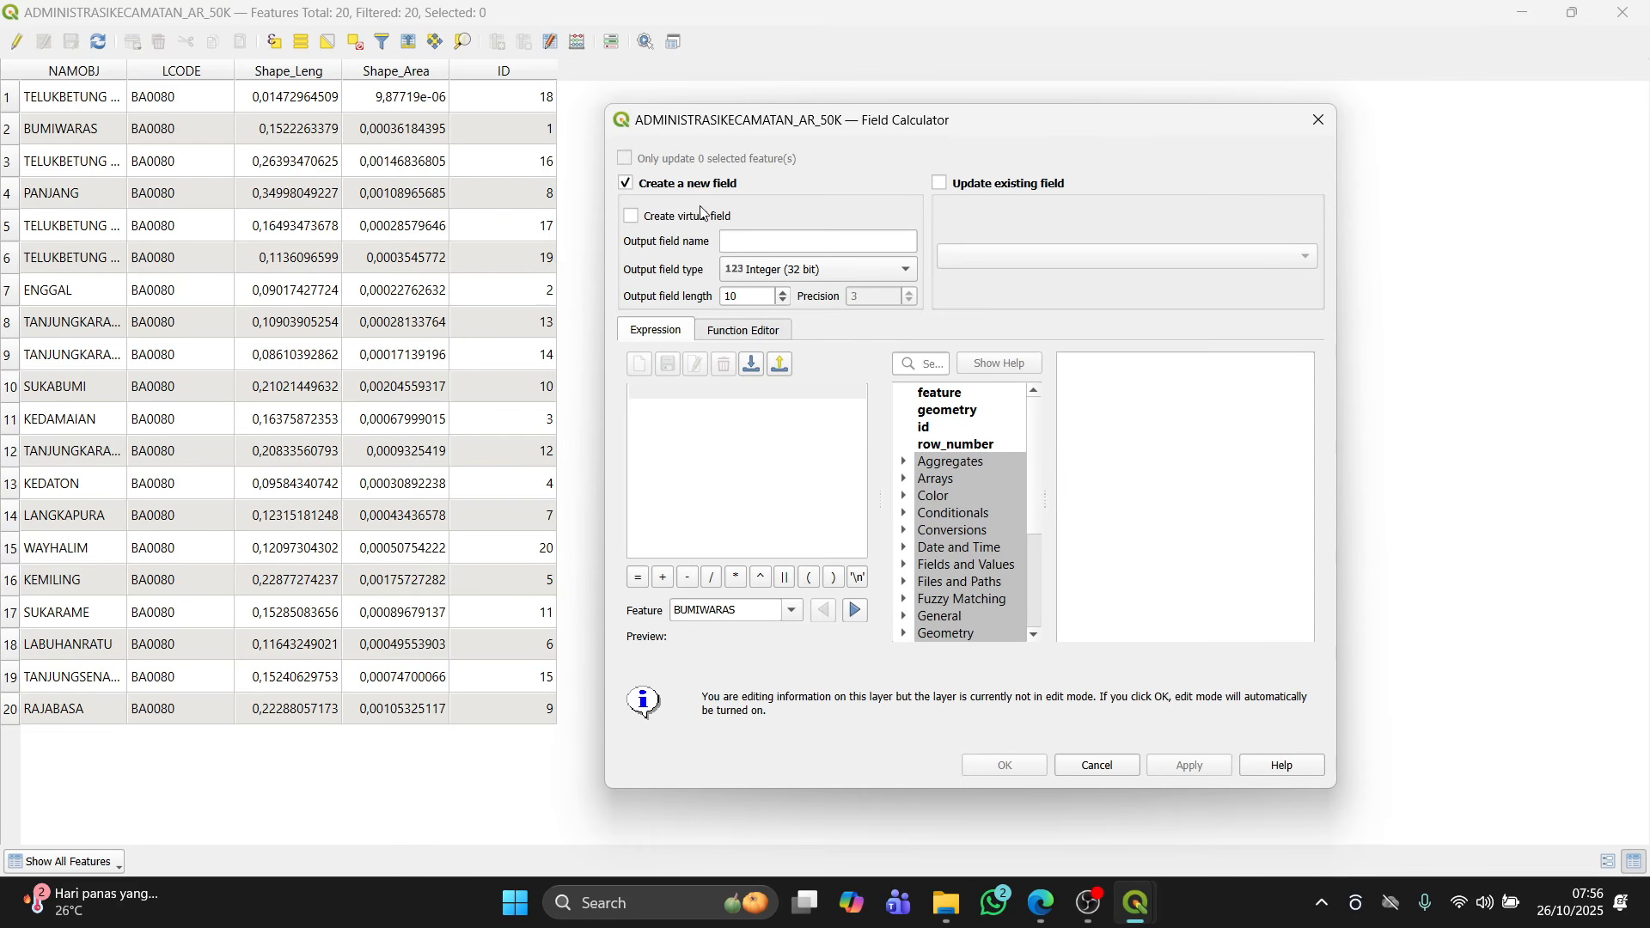
left_click(729, 244)
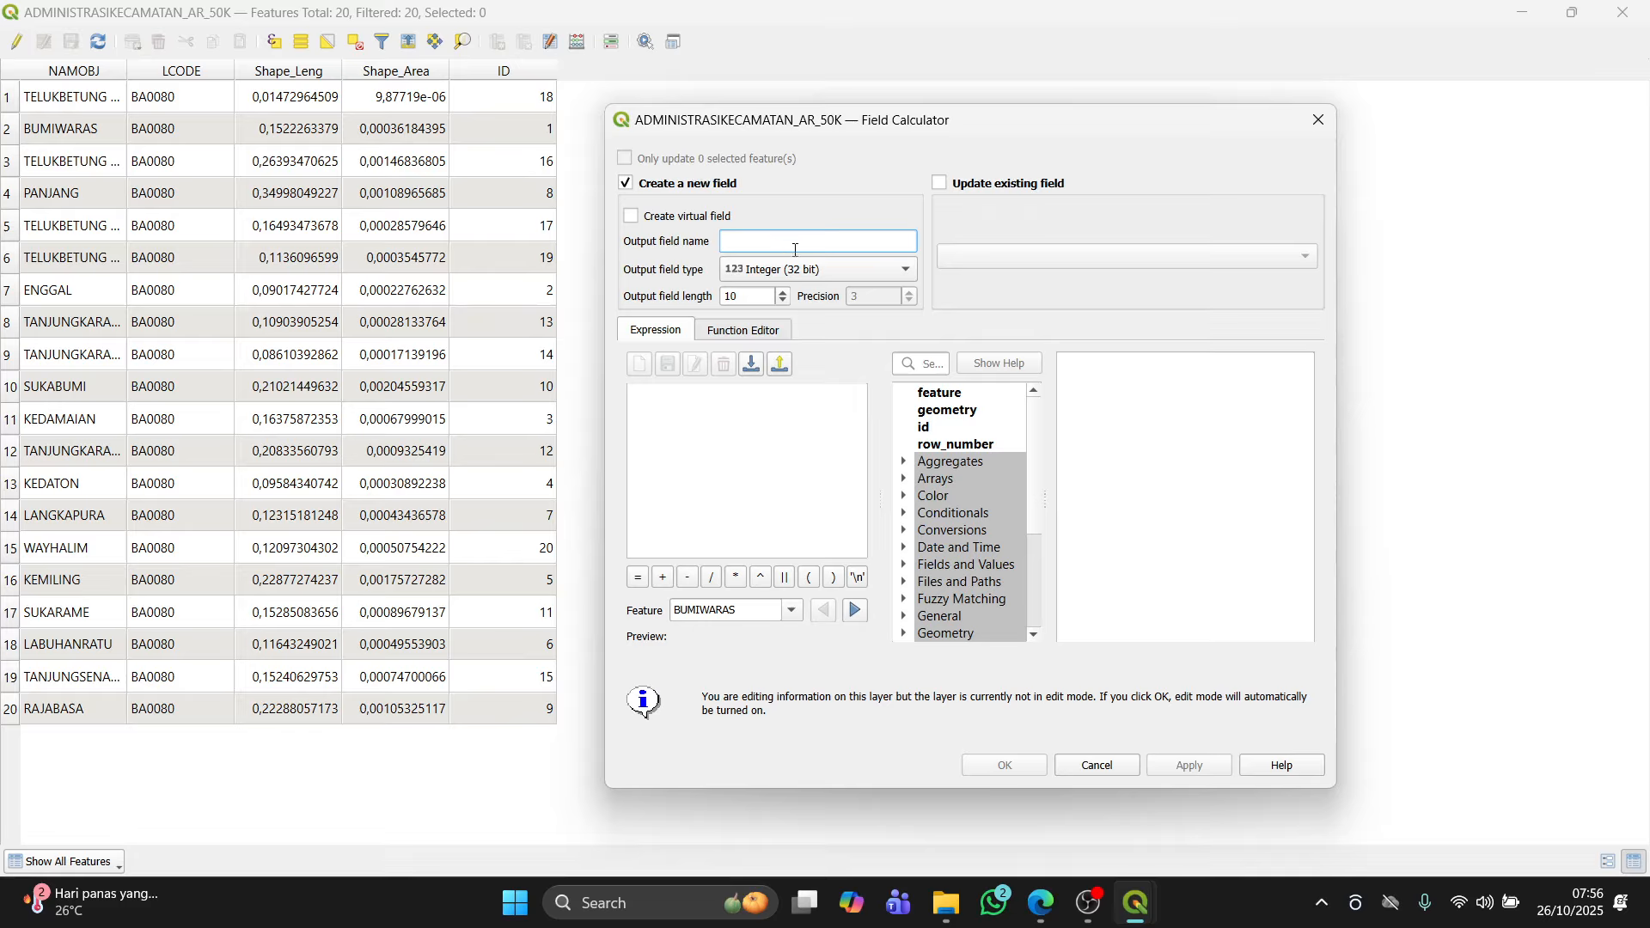
left_click(786, 272)
left_click(787, 280)
left_click(940, 183)
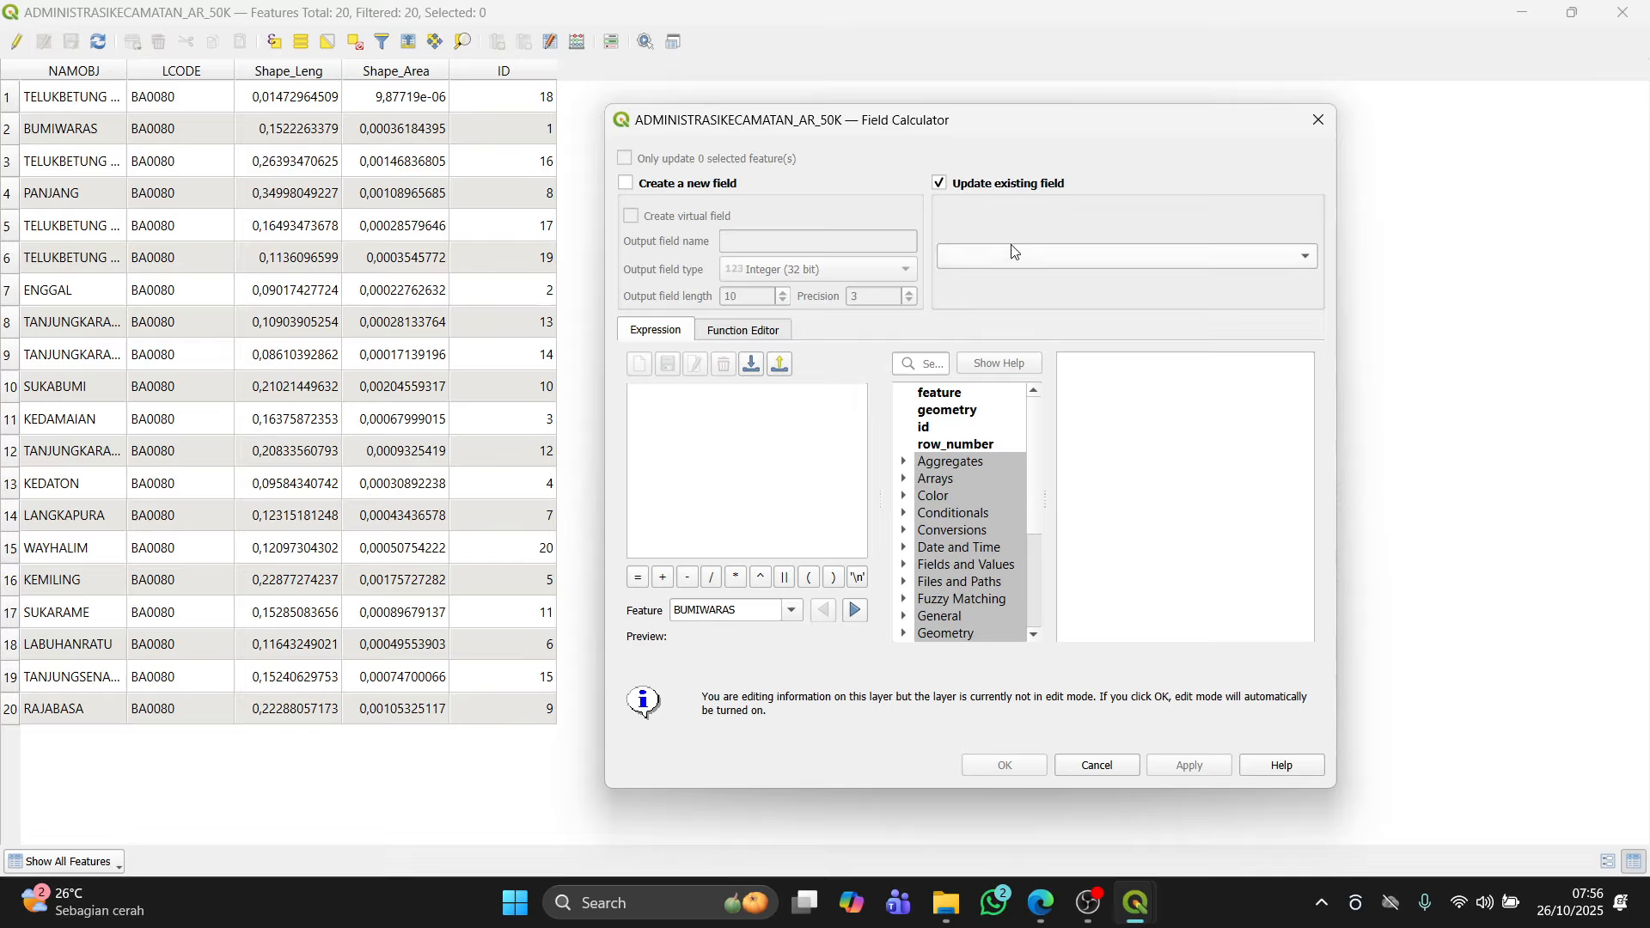
left_click(1036, 255)
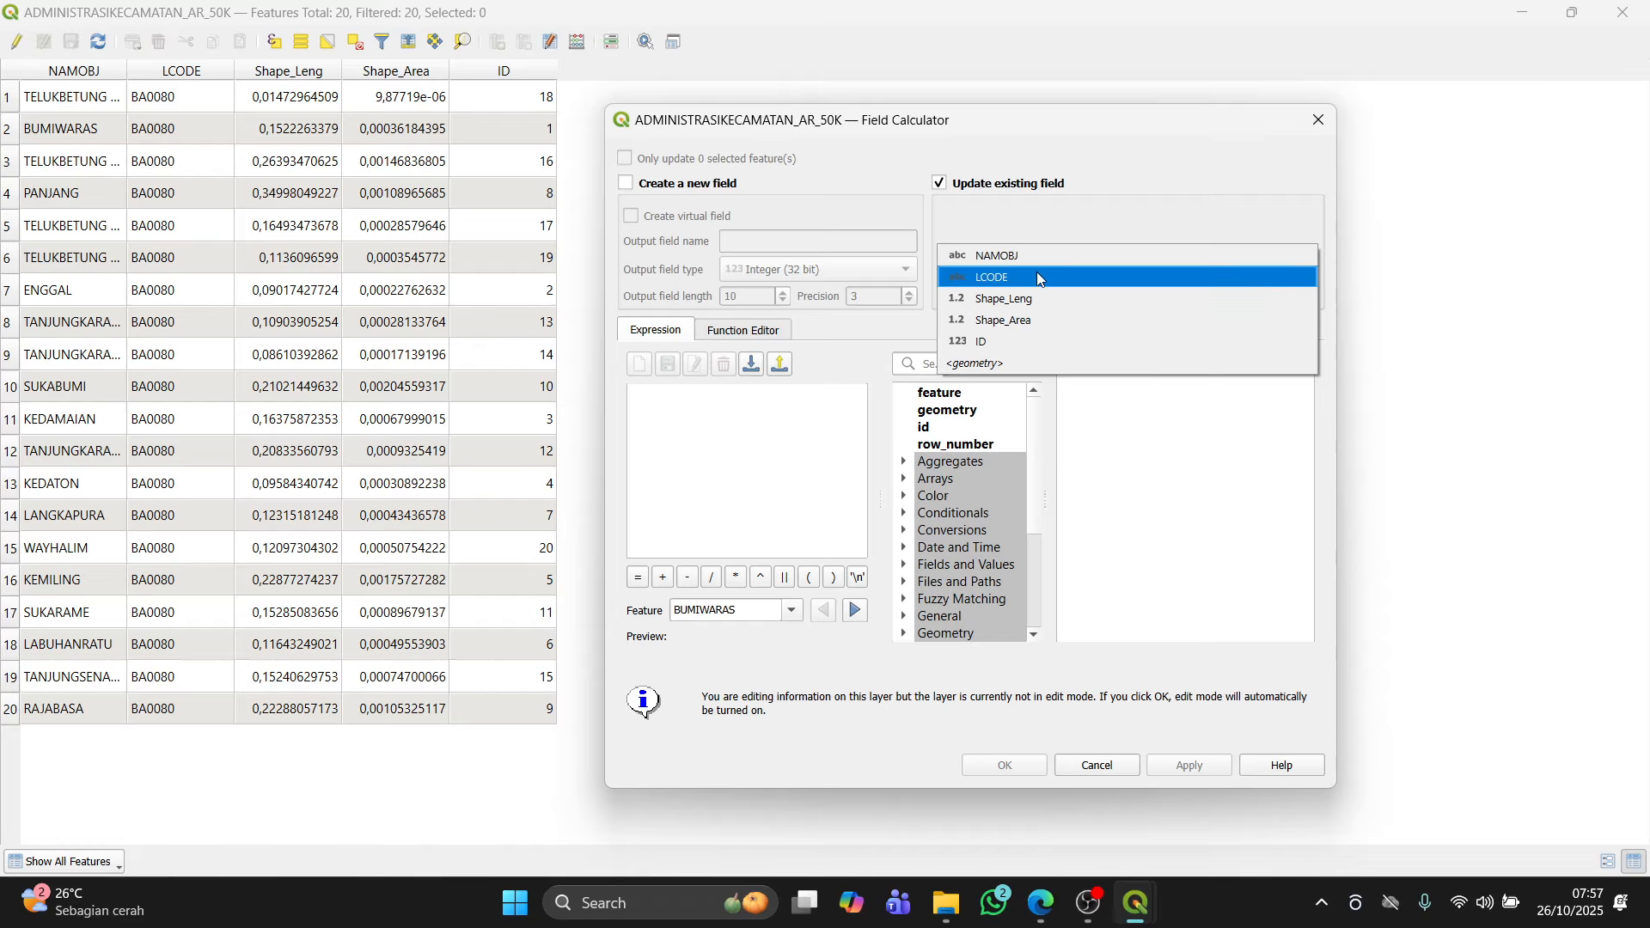
left_click(1008, 204)
left_click(683, 190)
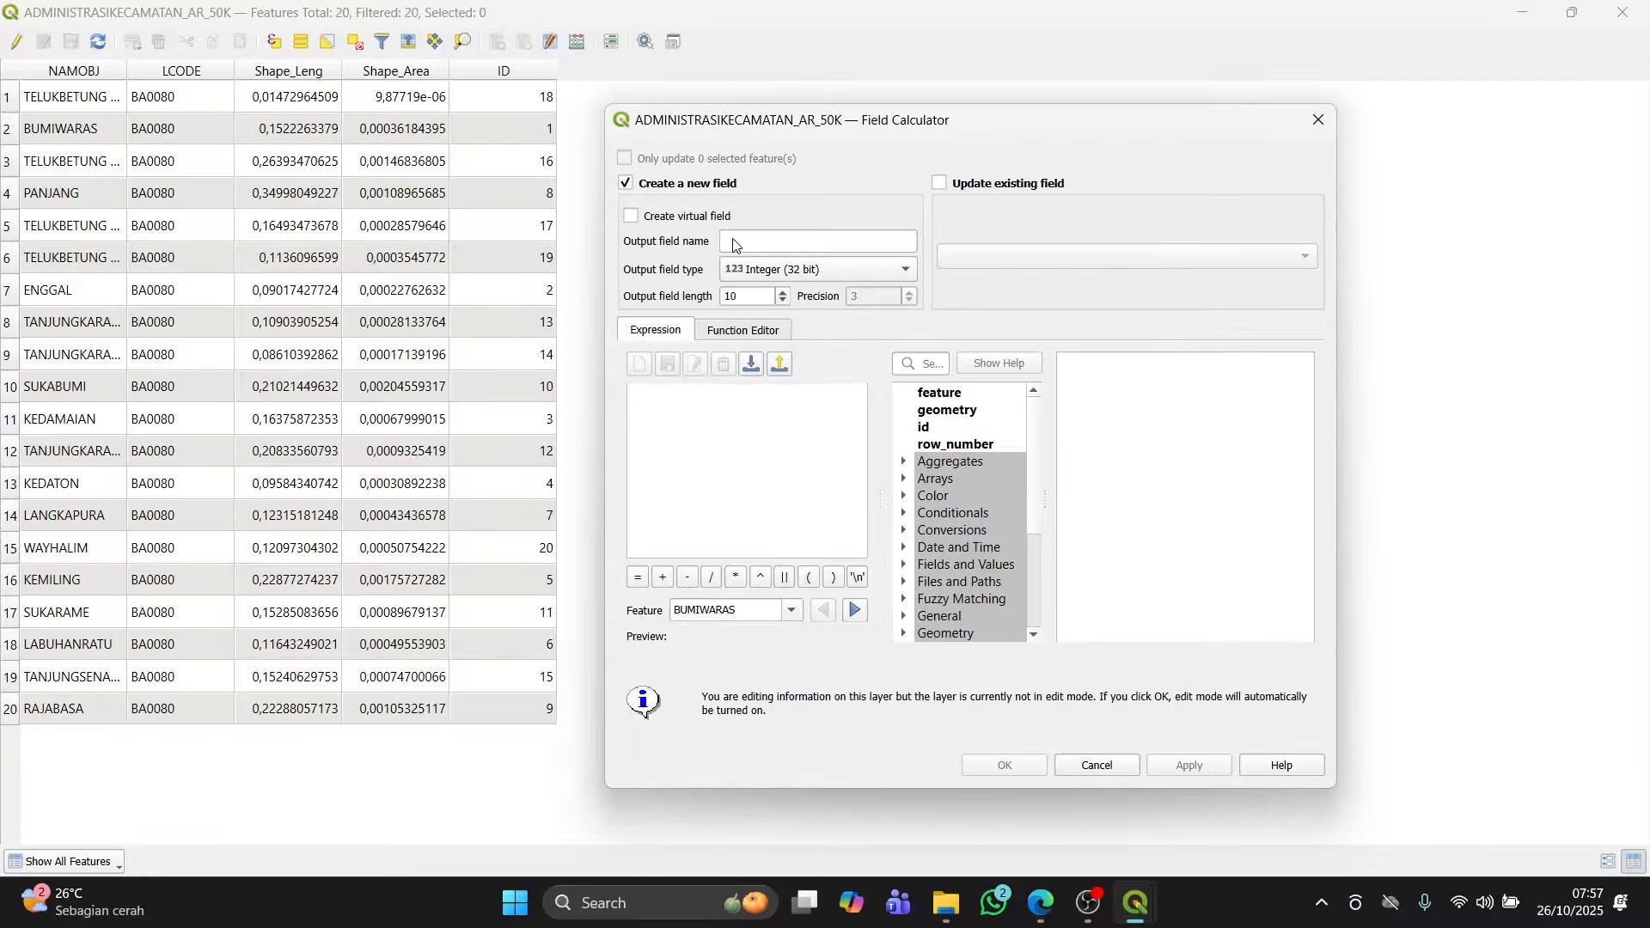
Step: Set the new output field name to Luas_m2, following the module's instructions
key("alt+Tab")
left_click(757, 491)
scroll(748, 464, "down", 4)
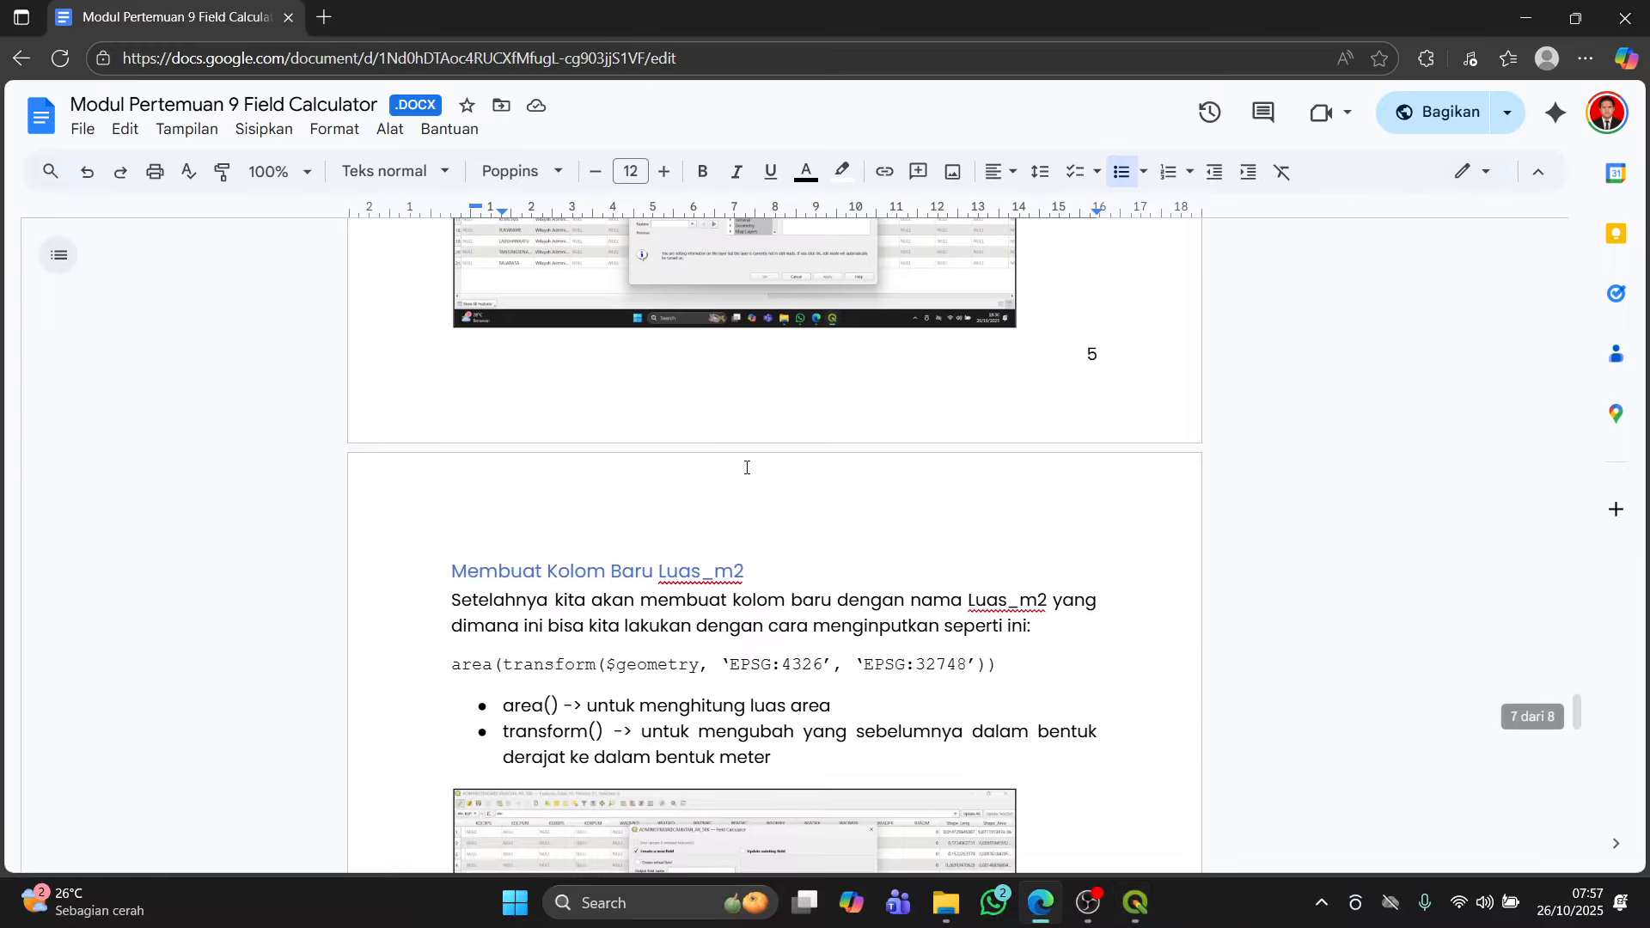
scroll(744, 464, "down", 1)
scroll(744, 464, "down", 3)
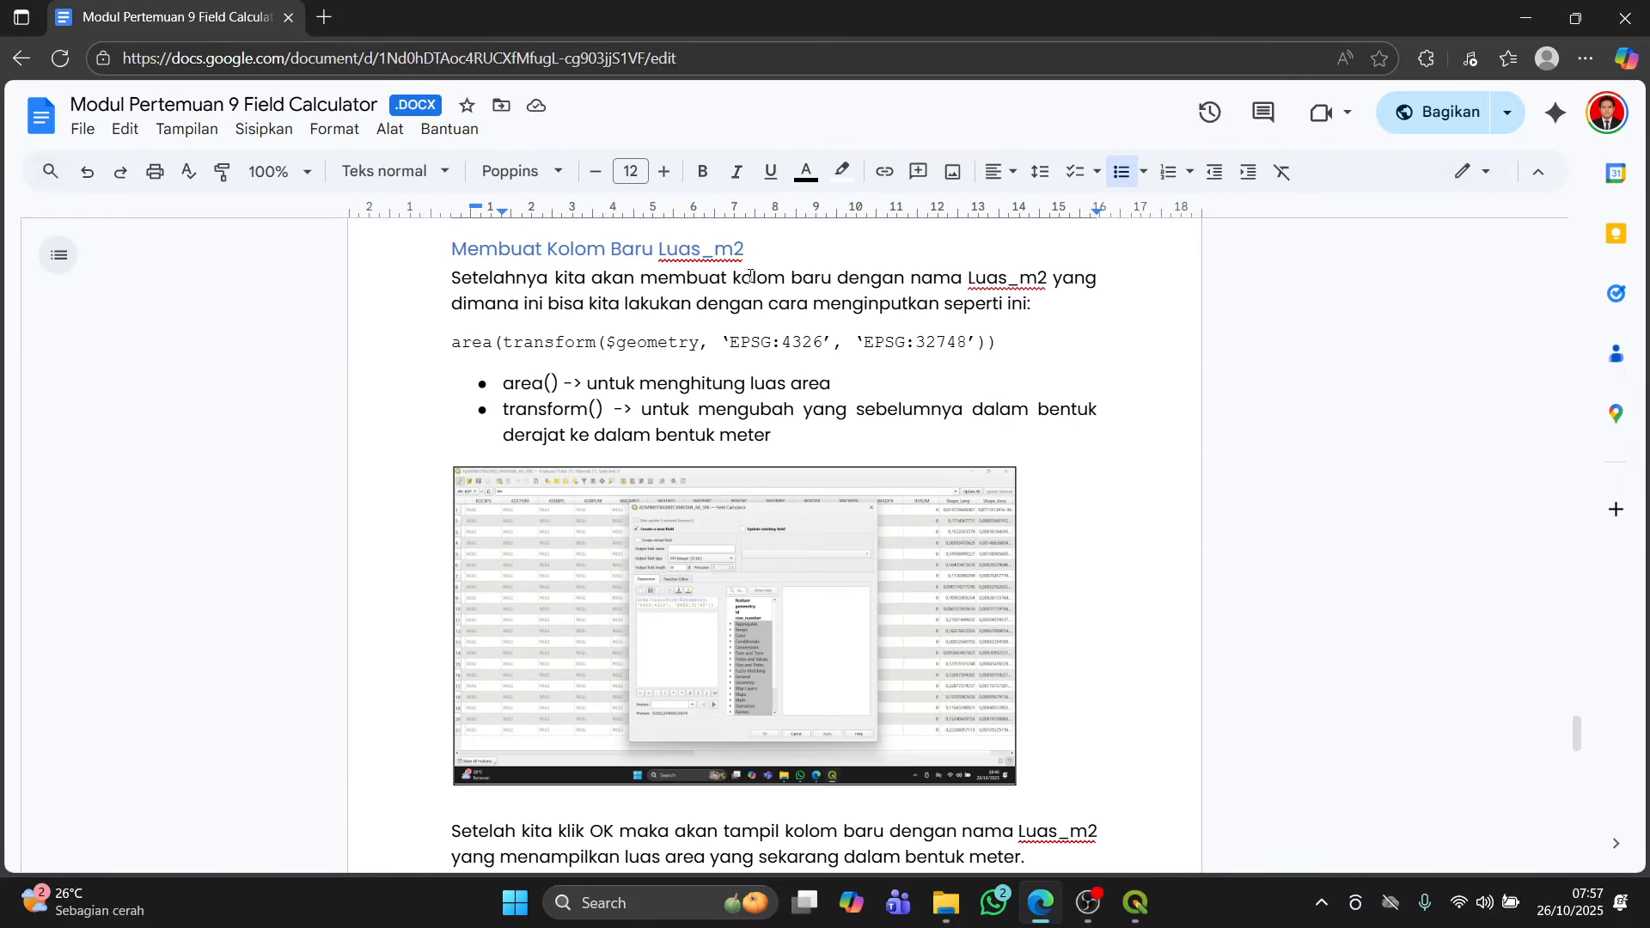
key("alt+Tab")
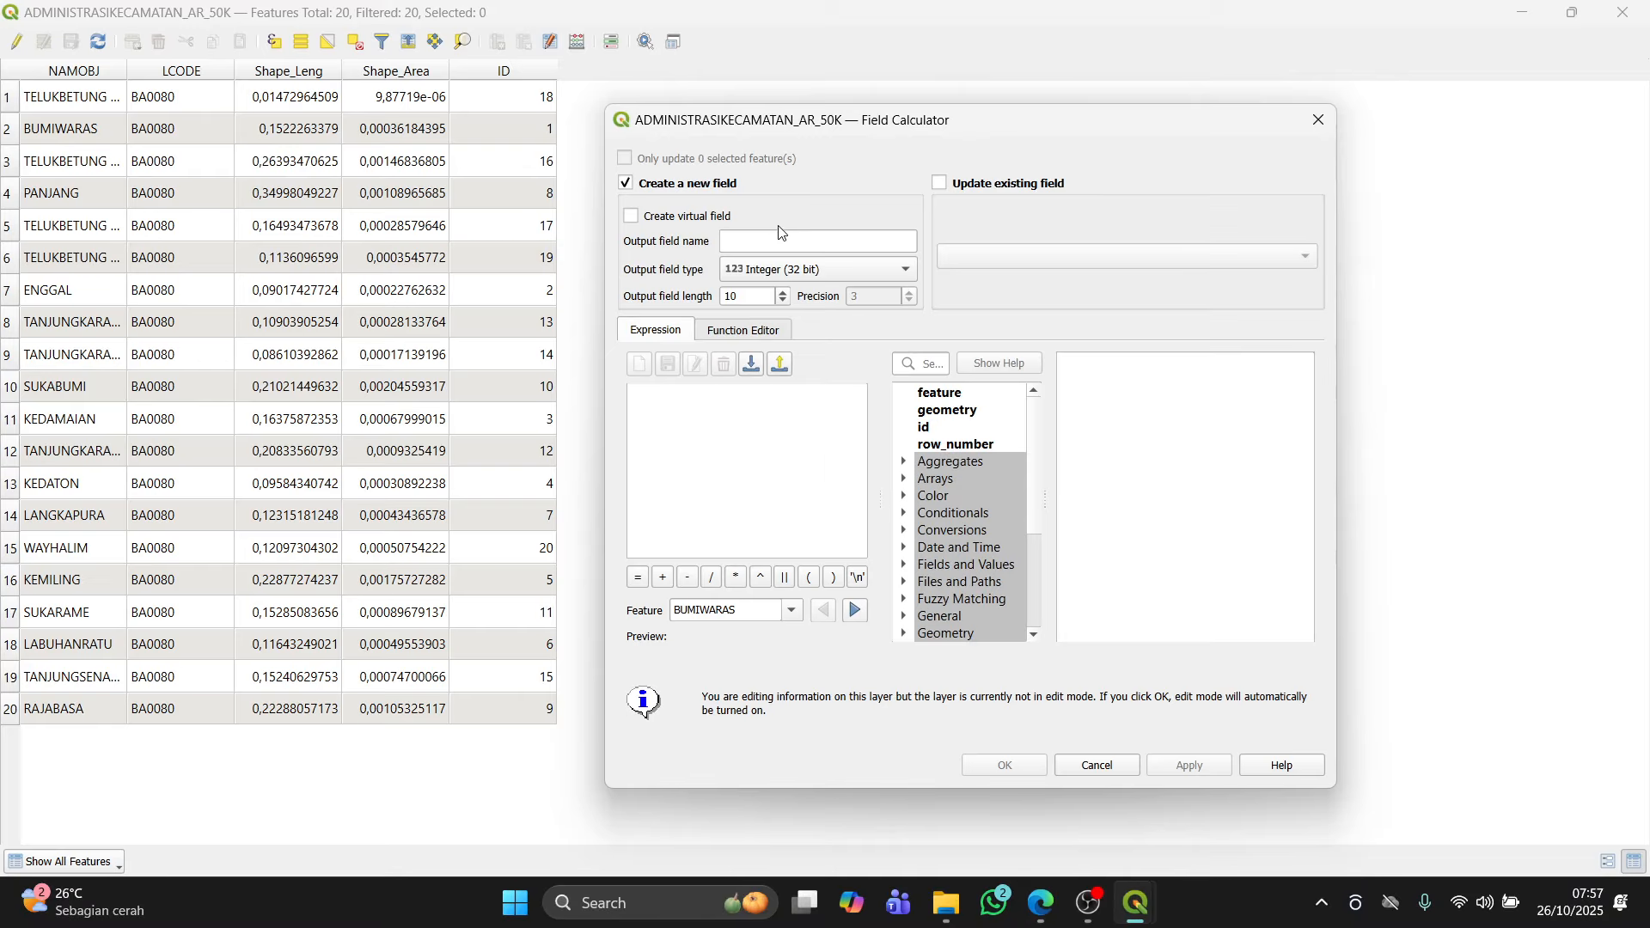
type("Luas_m2")
Step: Check the module's area expression and keep the output field type as Integer (32 bit)
key("alt+Tab")
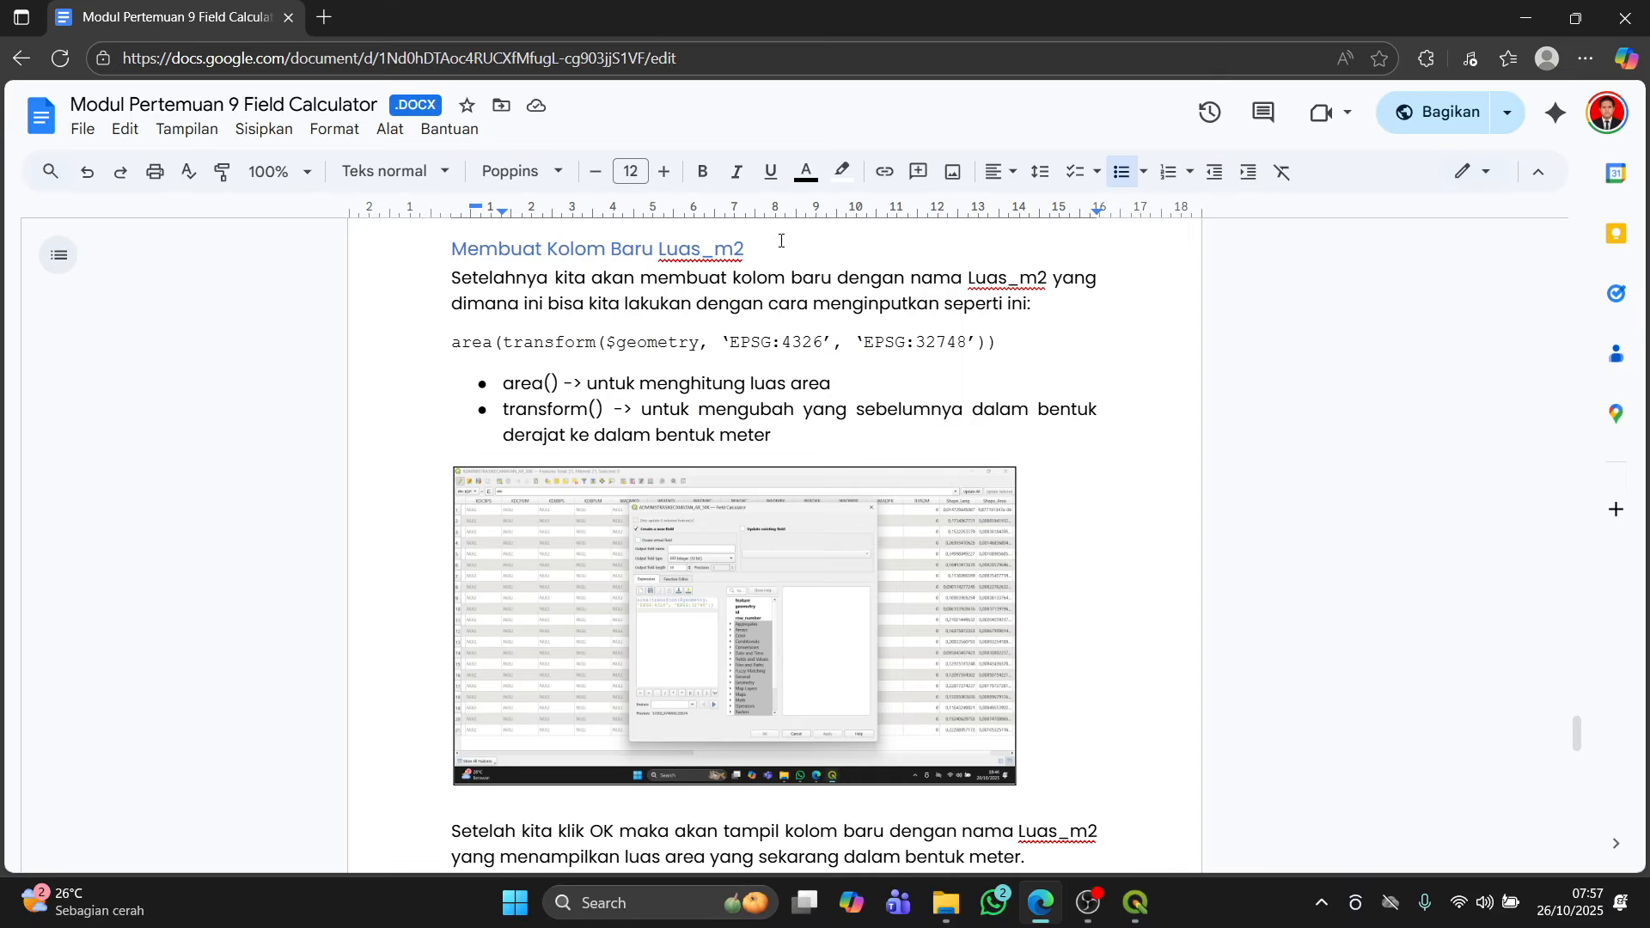
key("alt+Tab")
left_click(789, 276)
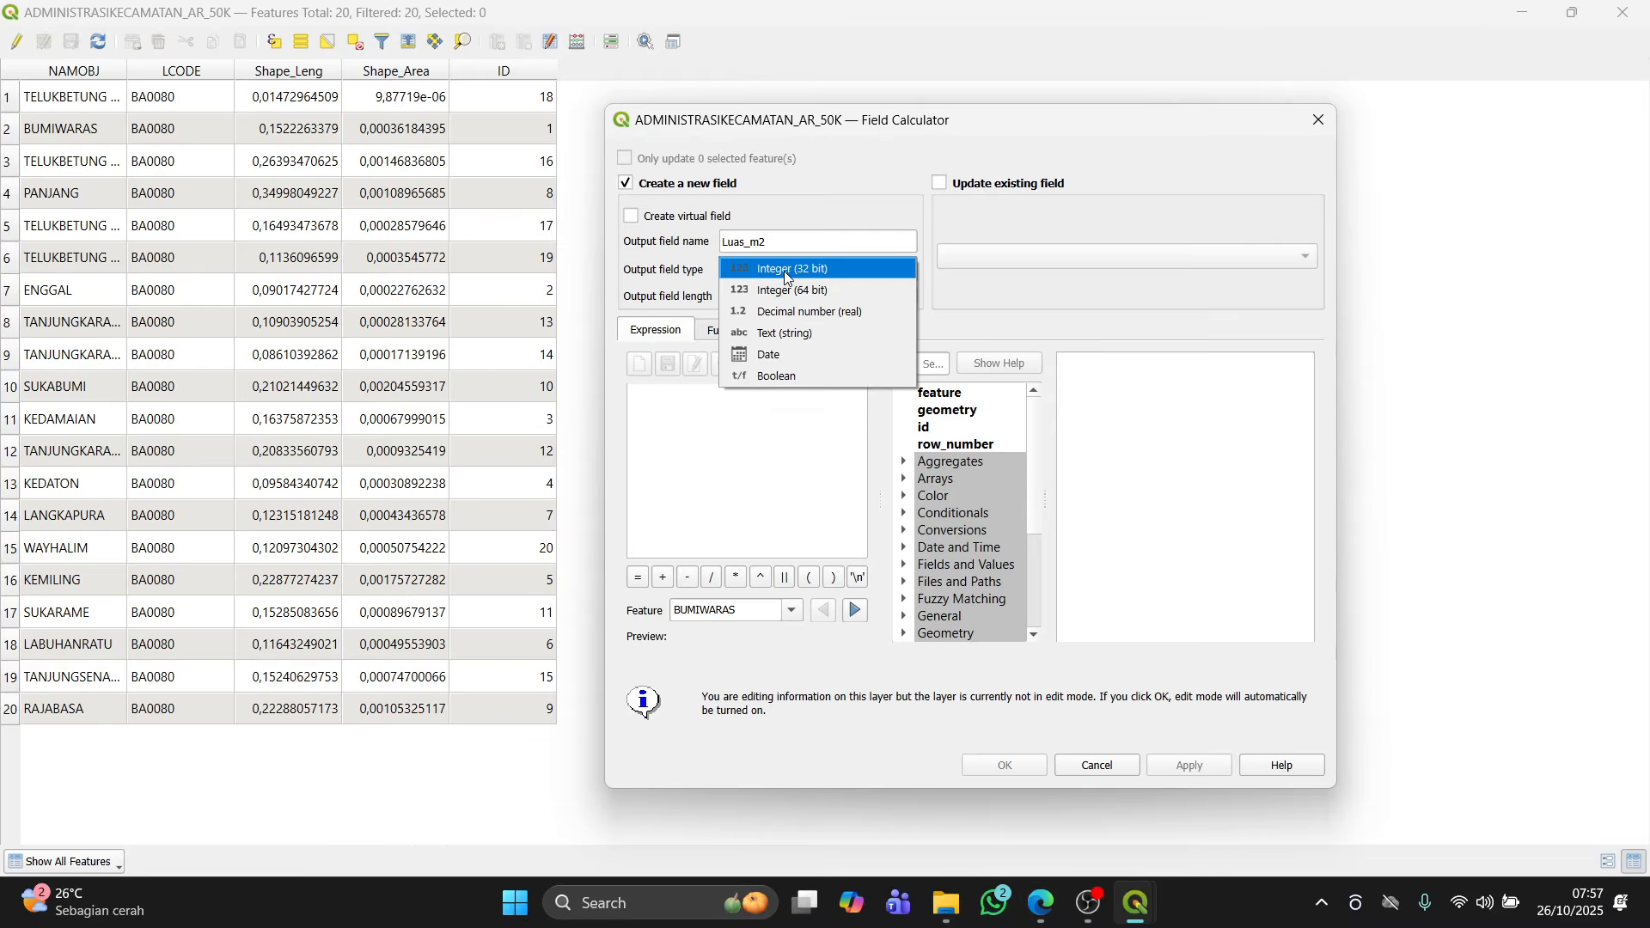
left_click(789, 277)
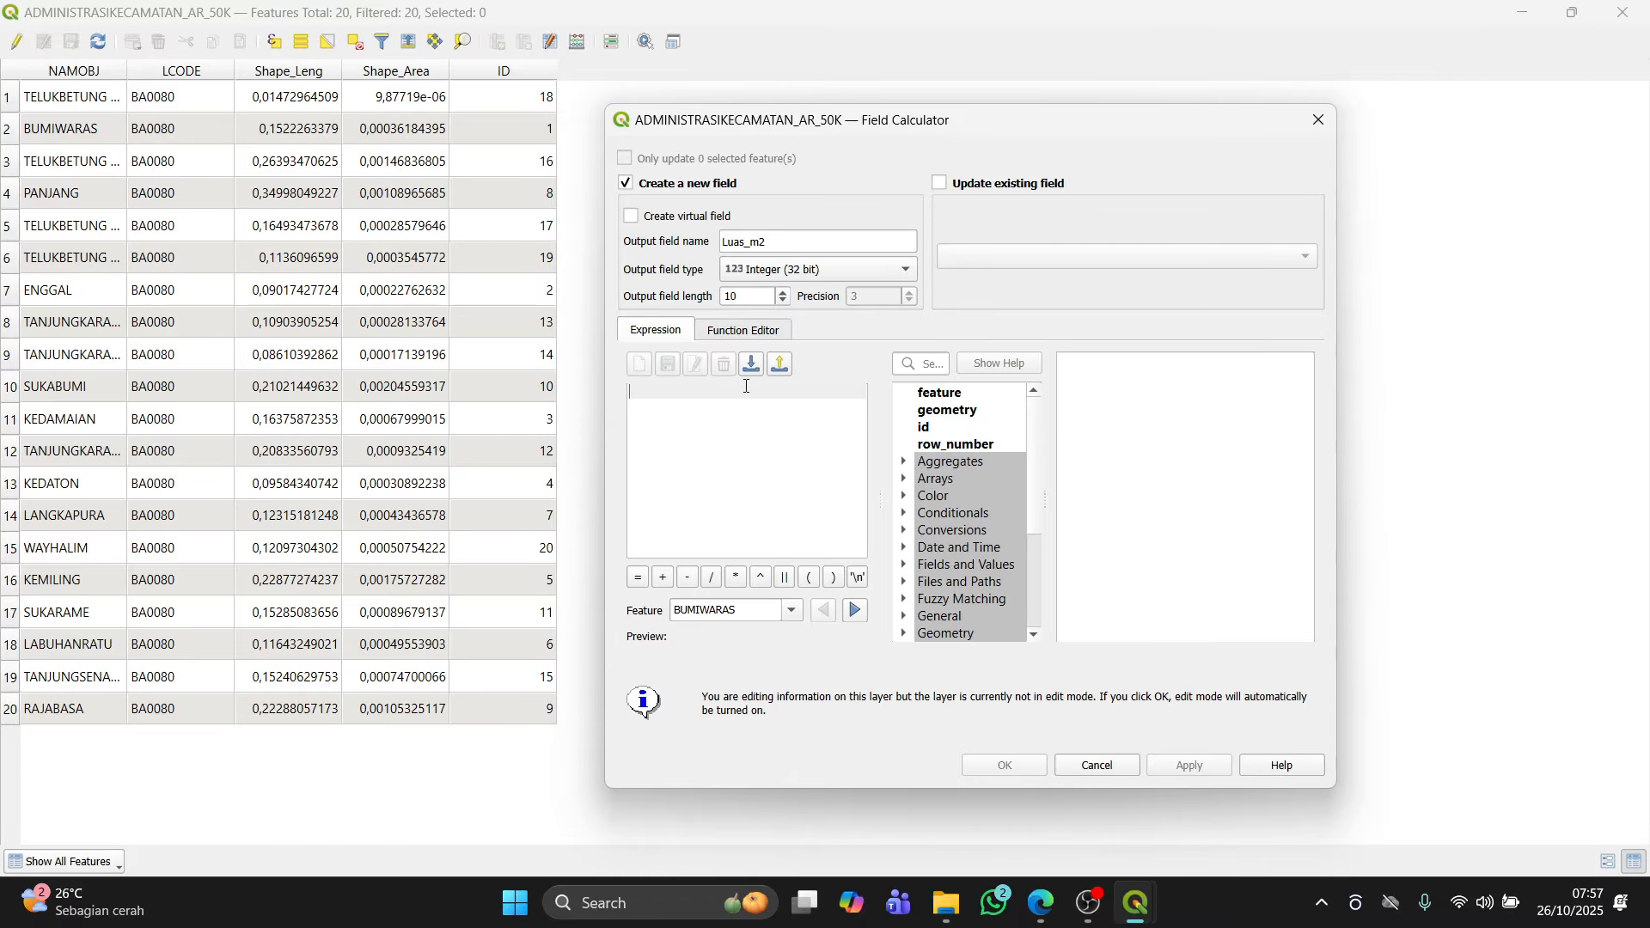
Step: Enter the expression area(transform($geometry, 'EPSG:4326', 'EPSG:32748')) while checking it against the module
key("alt+Tab")
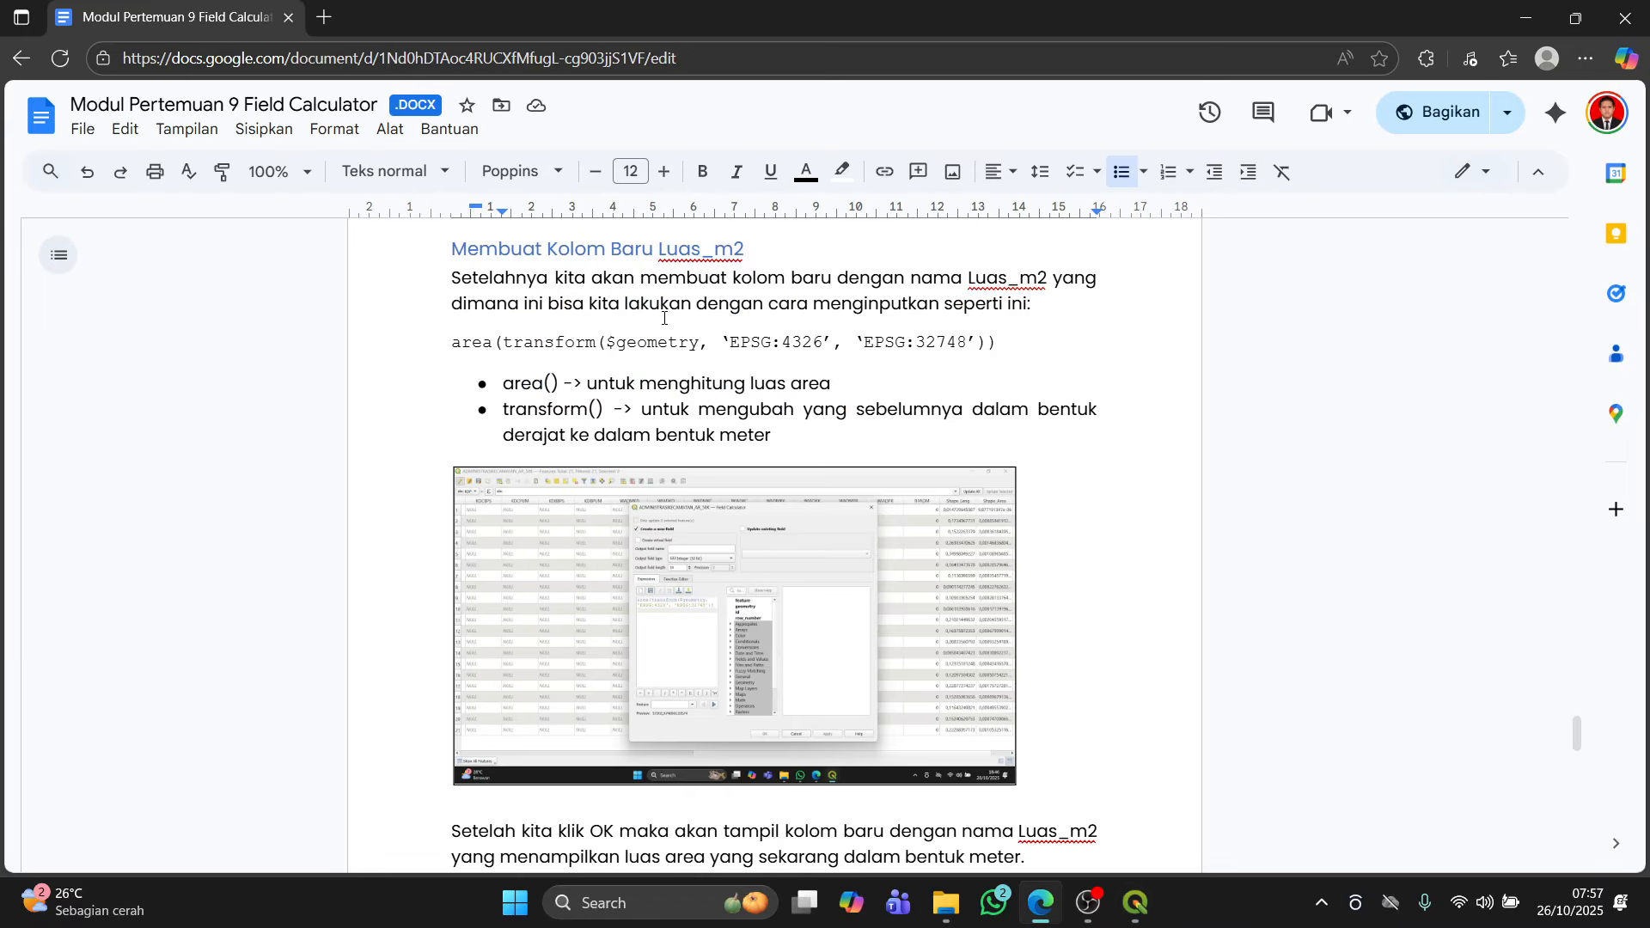
key("alt+Tab")
type("area)")
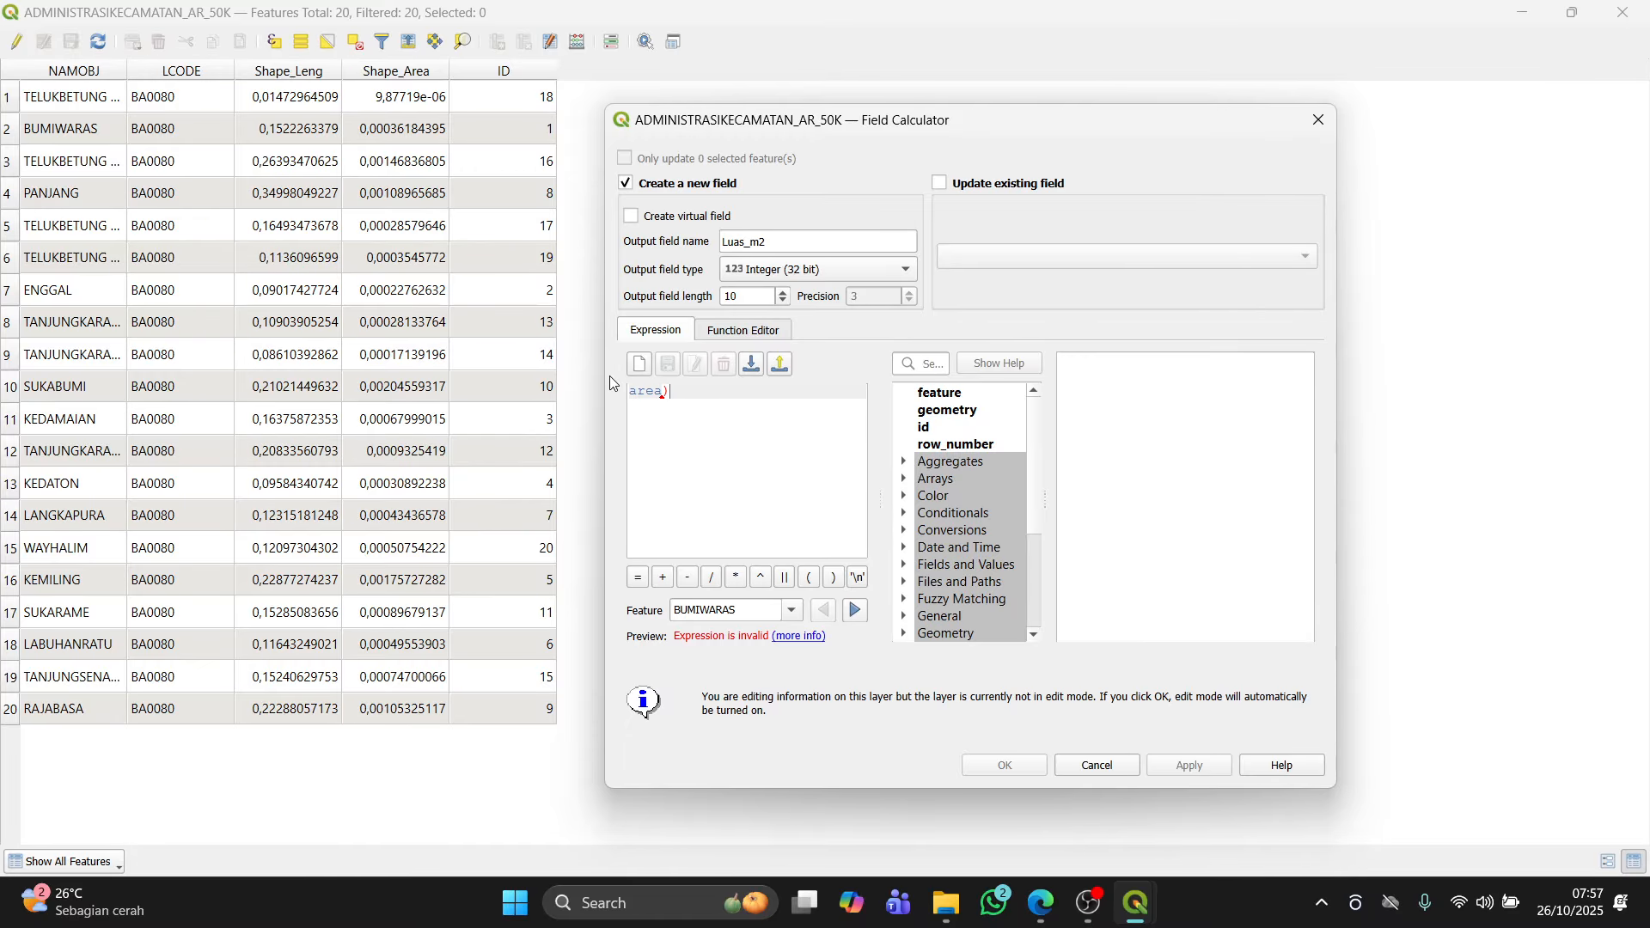
key("BackSpace")
type("(transform")
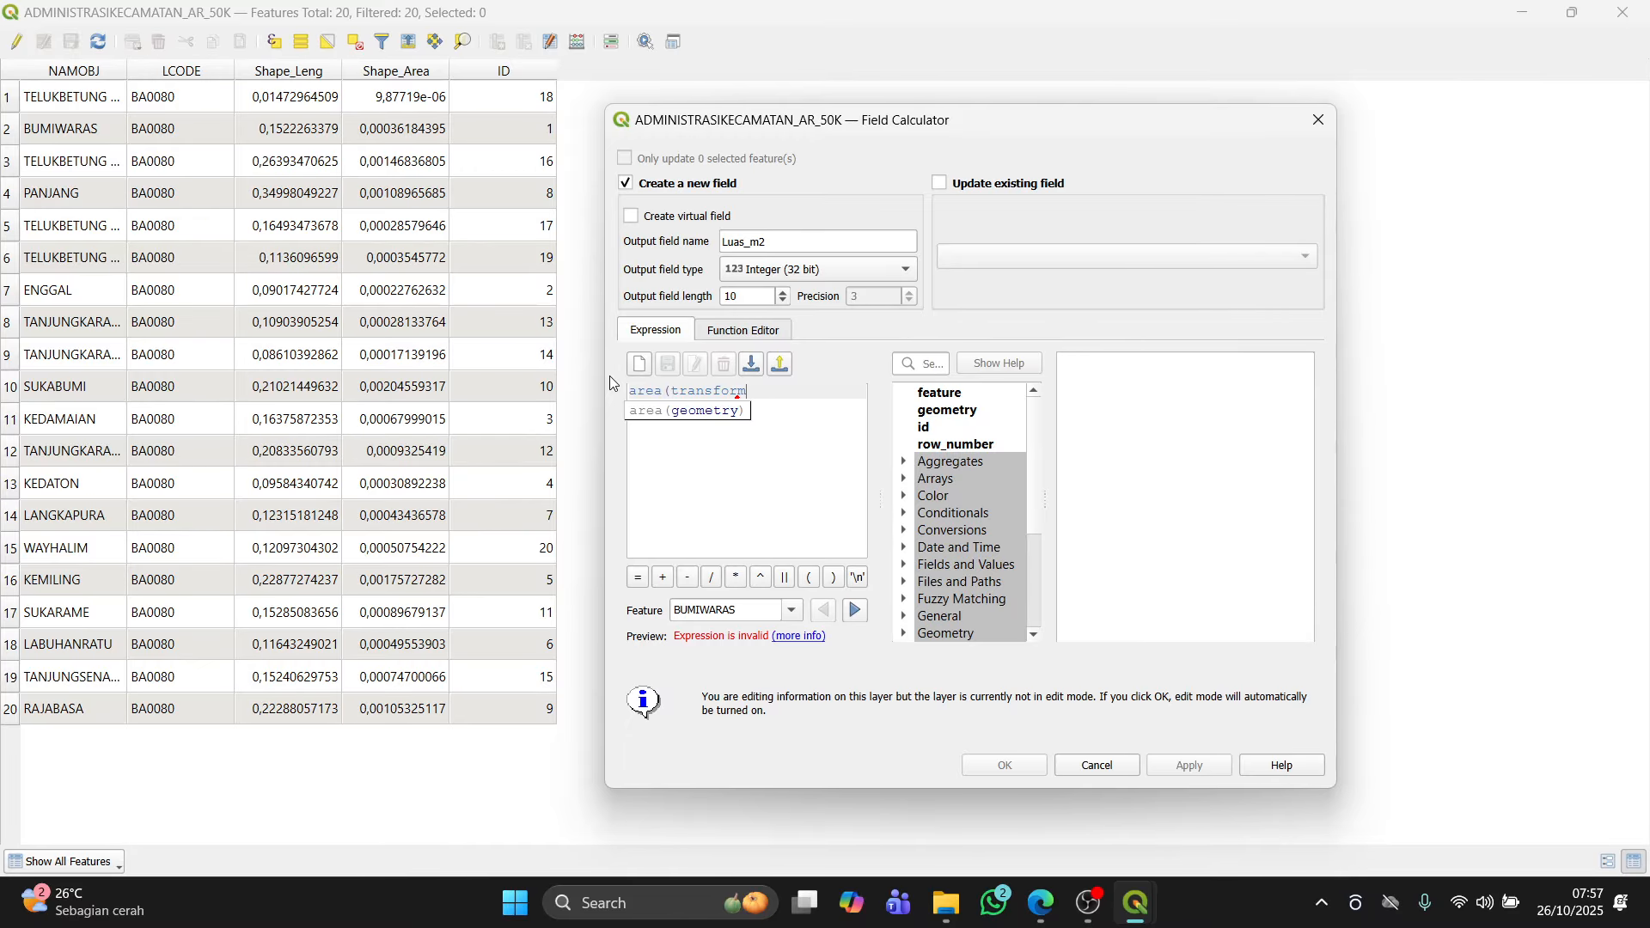
type("($g")
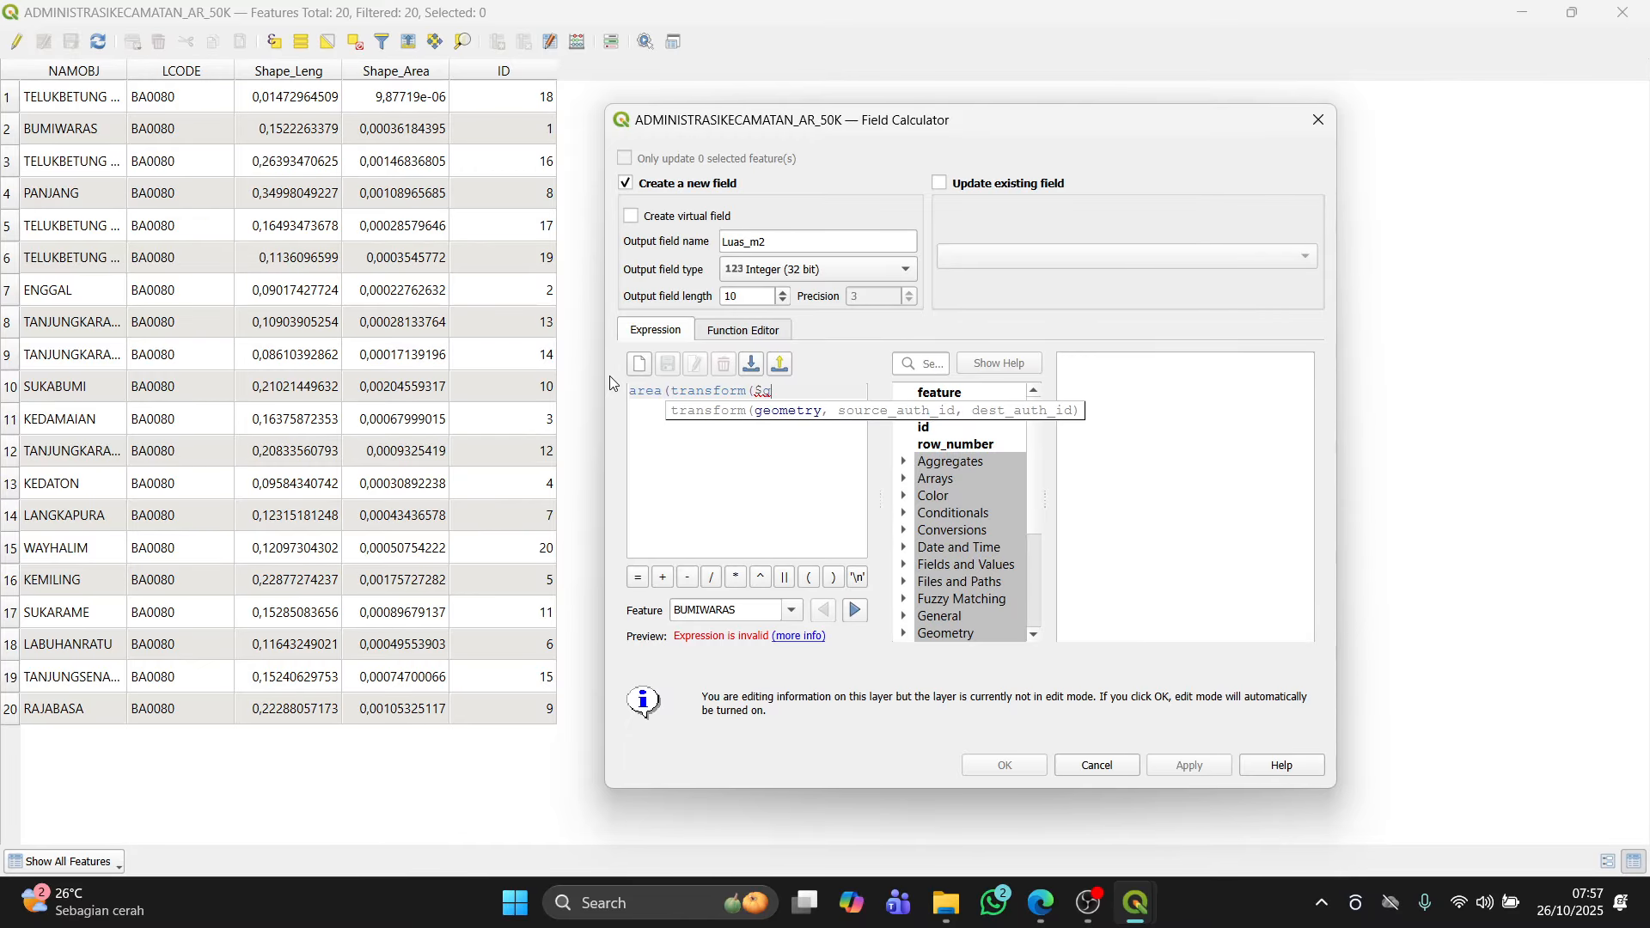
type("eometry, 'E")
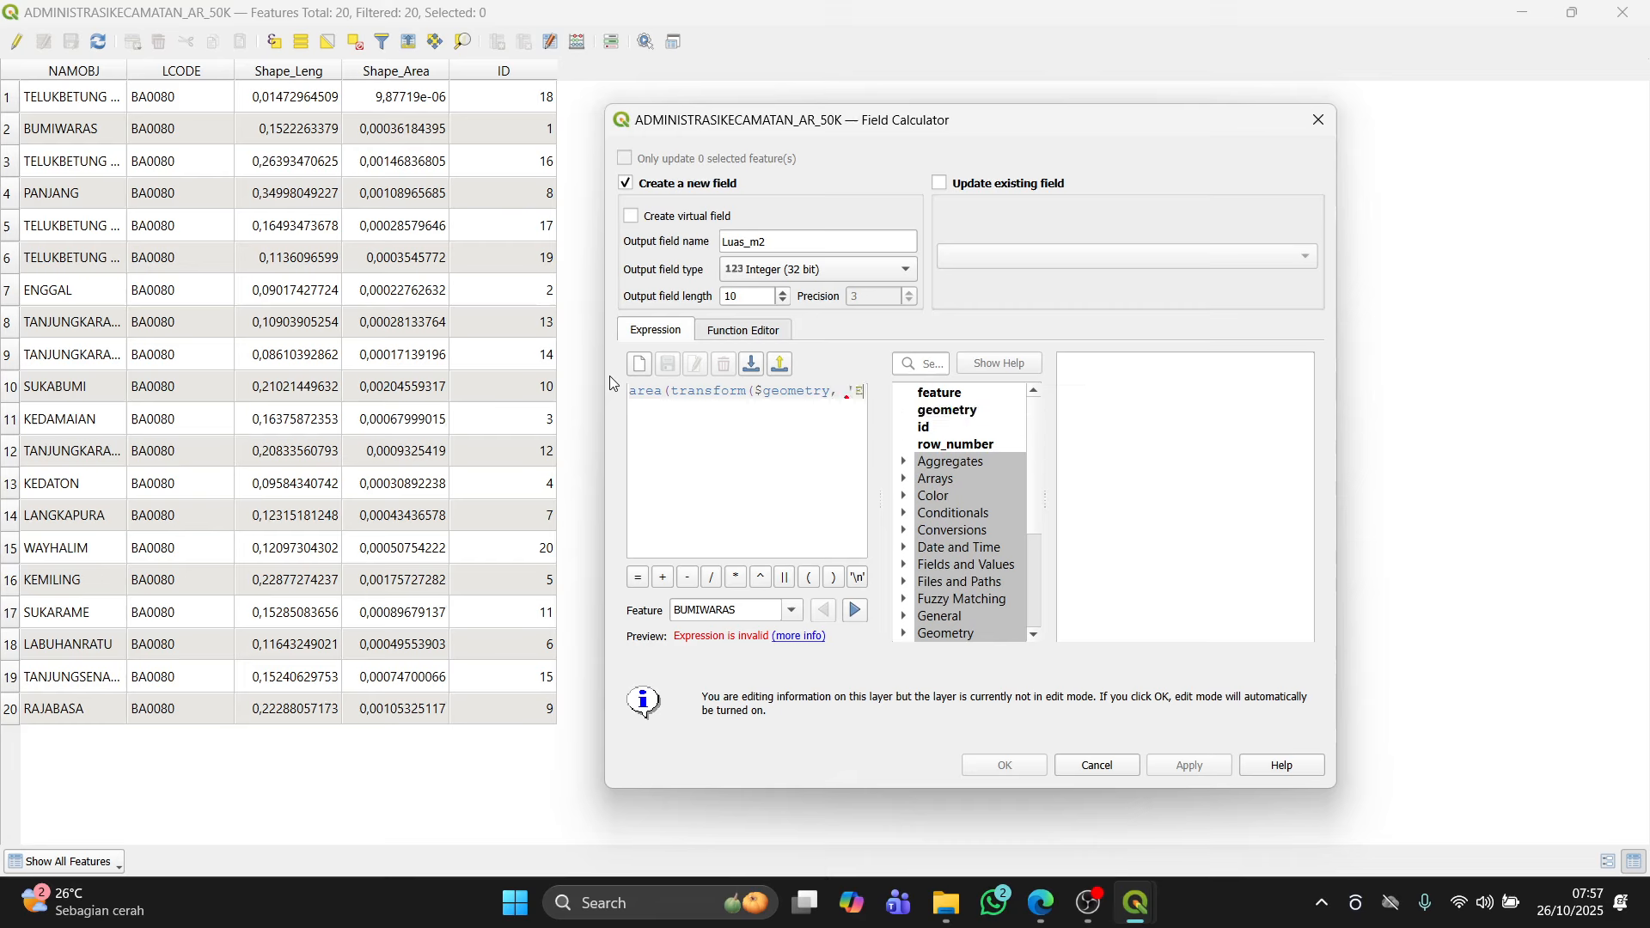
type("PSG")
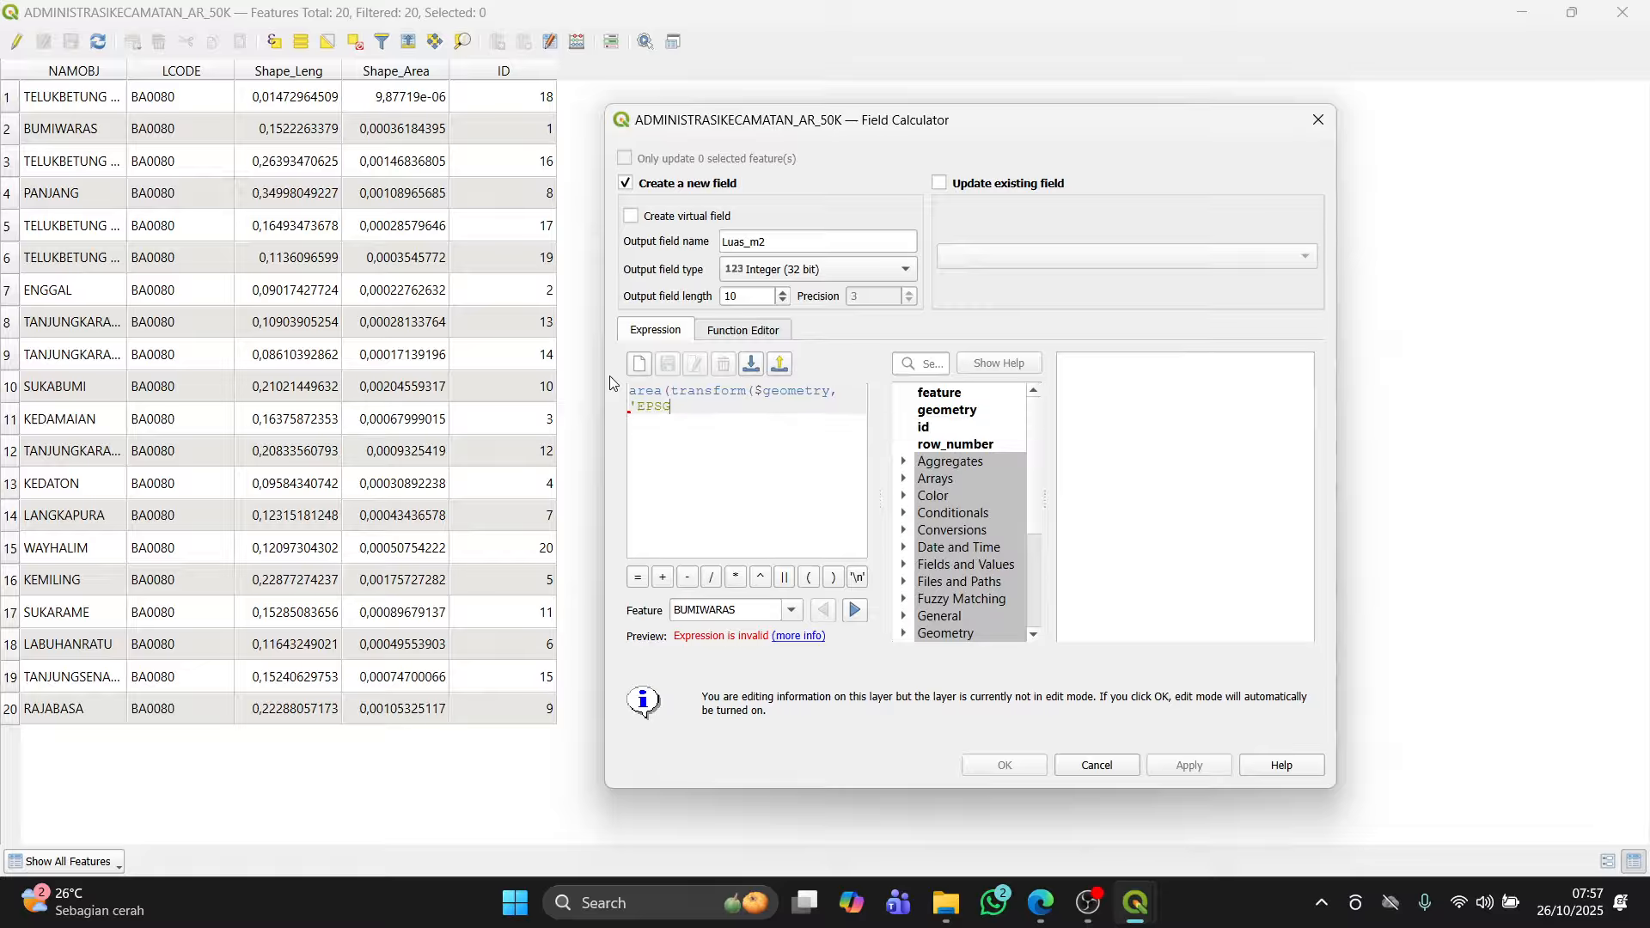
type(":4326")
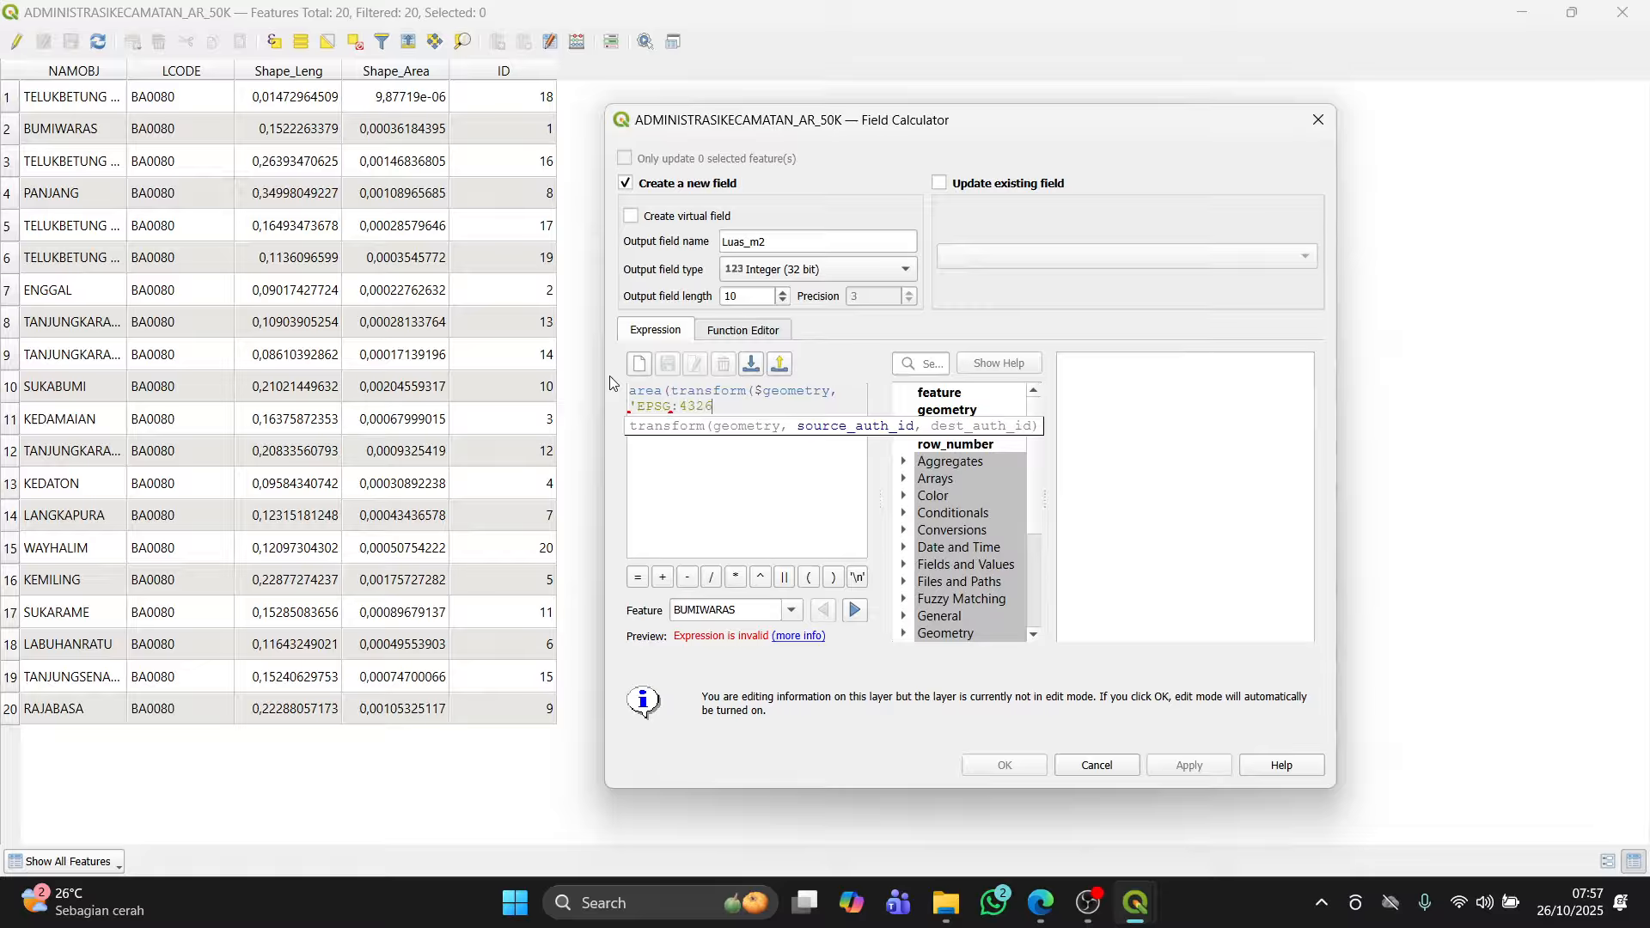
type("', 'EPSG:372")
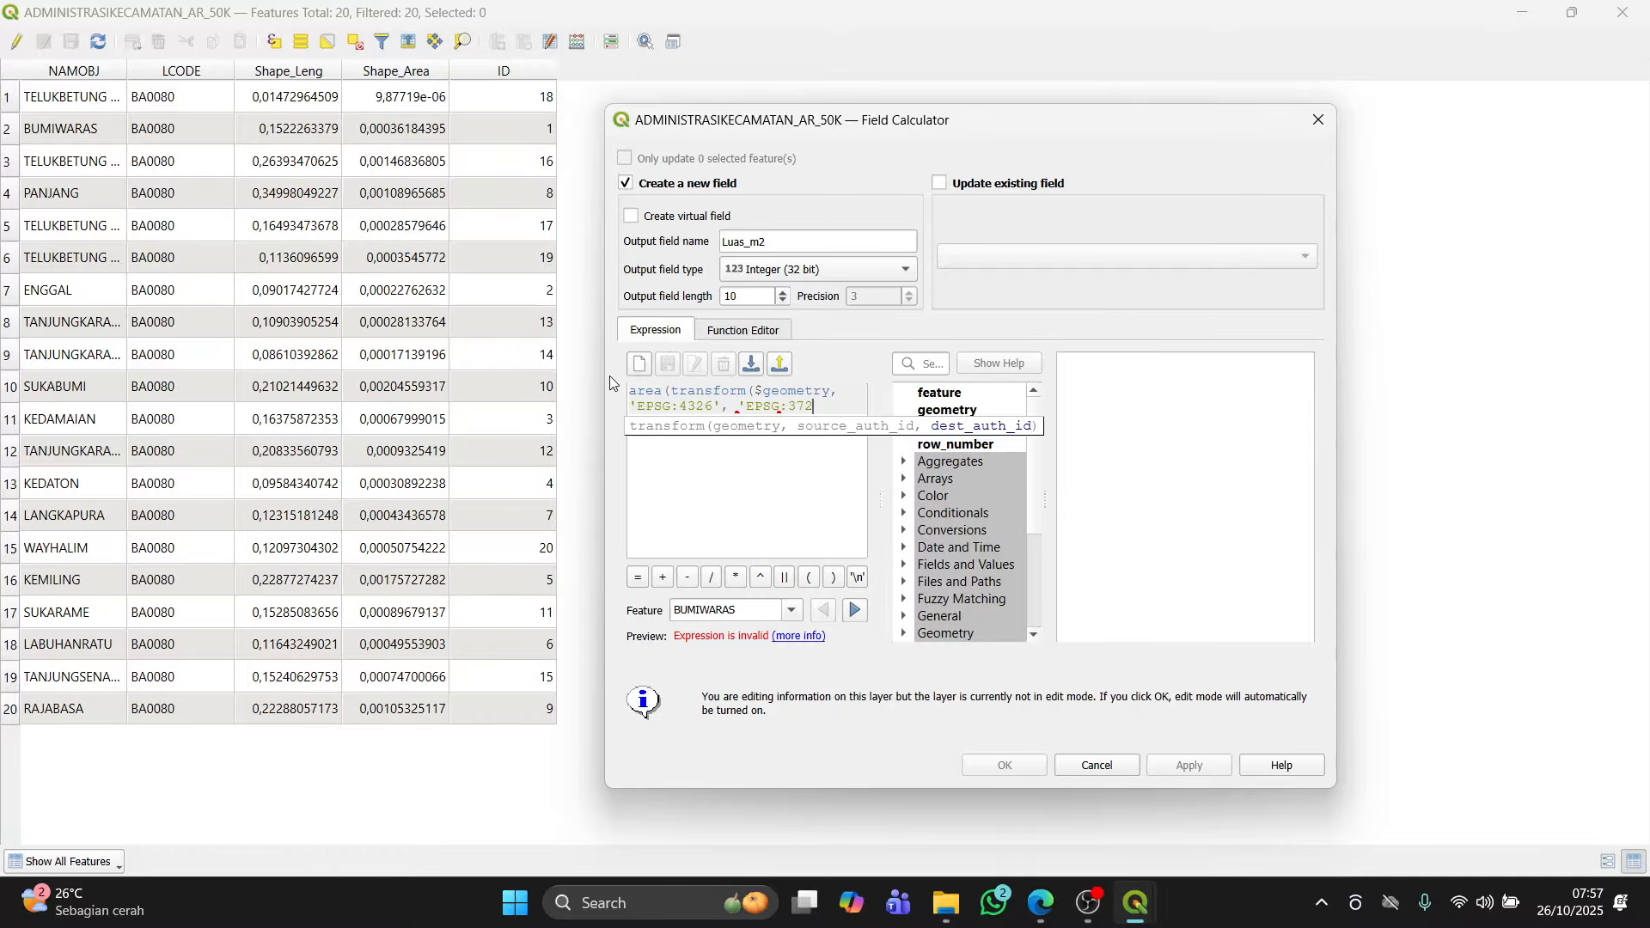
key("alt+Tab")
key("alt+Tab")
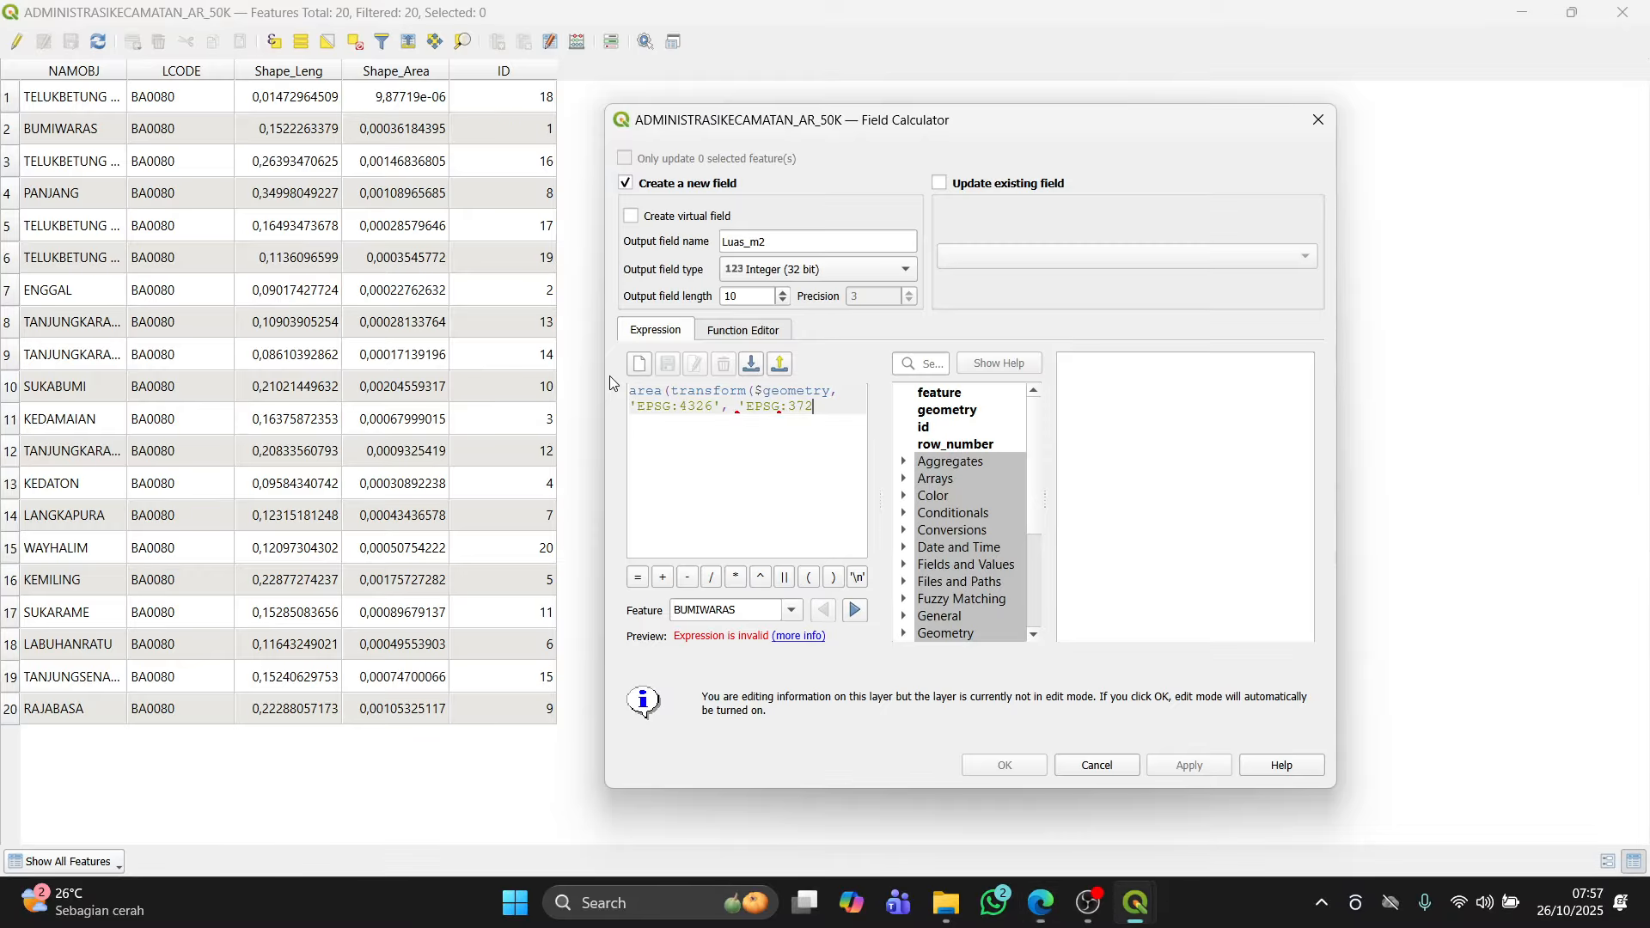
key("BackSpace")
type("2748'")
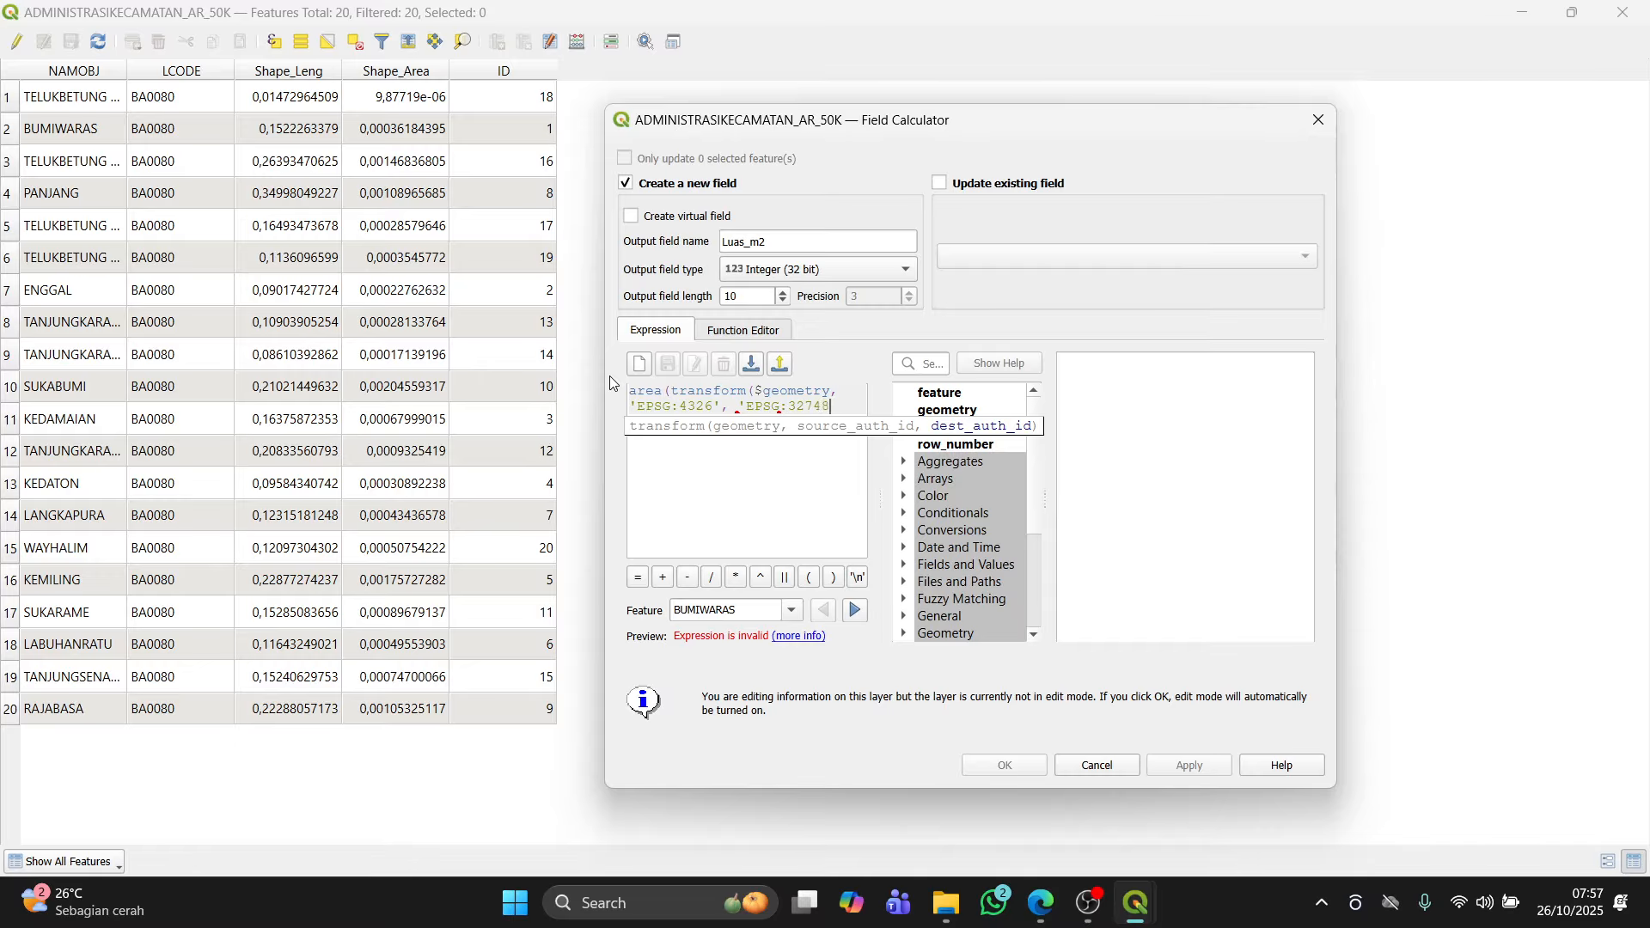
type("))")
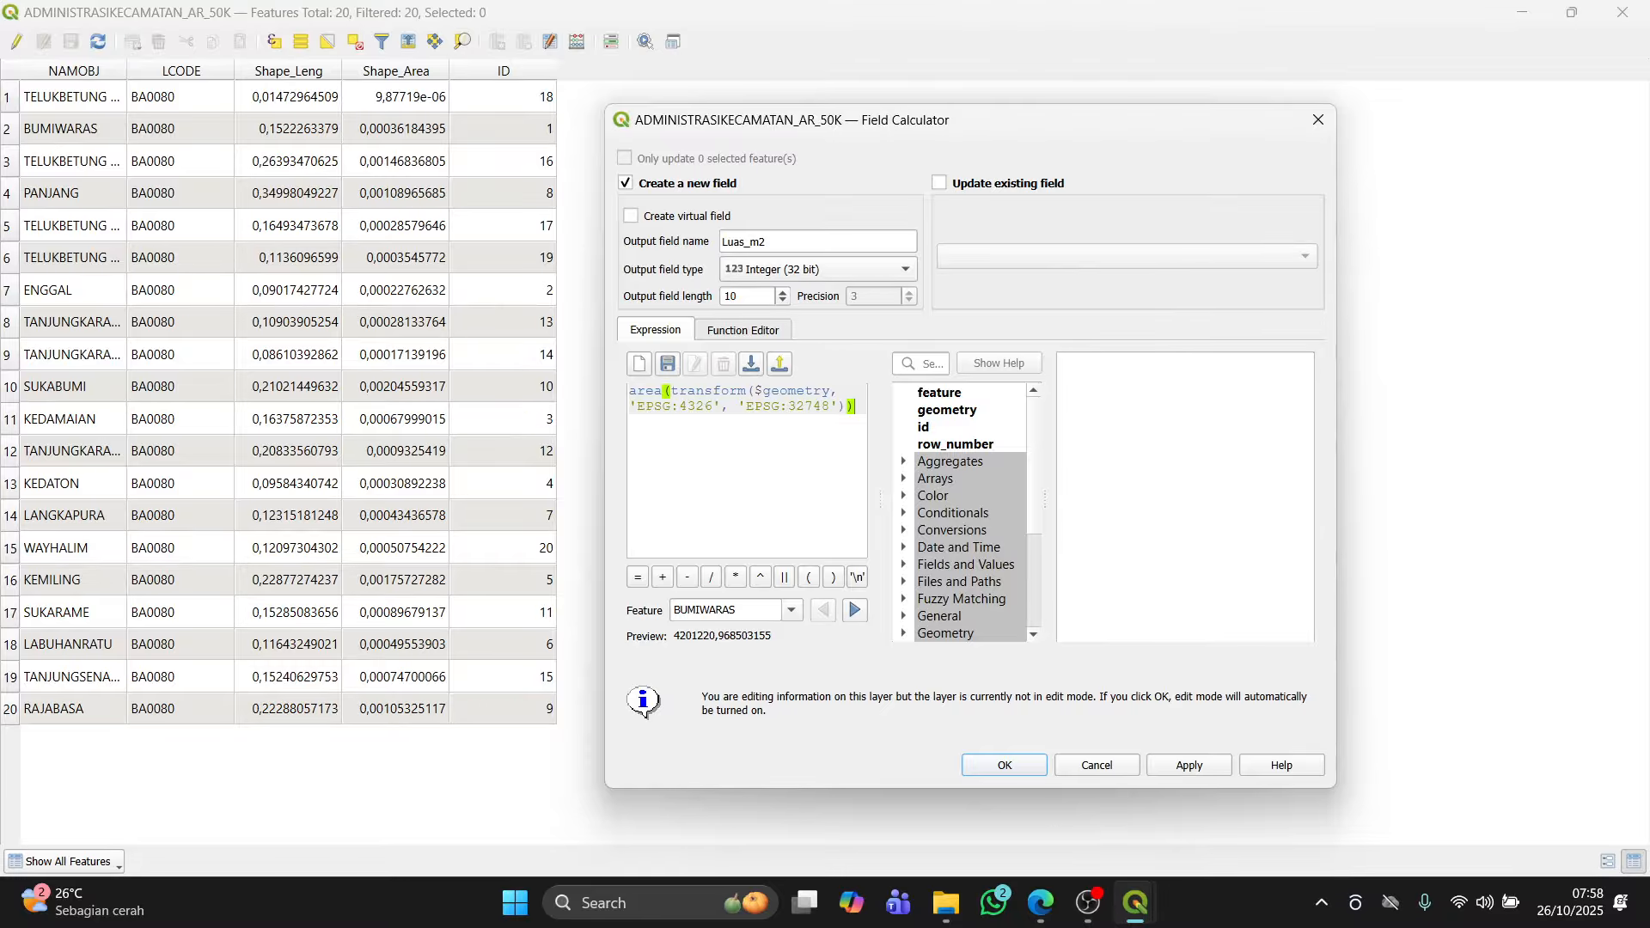
Step: Apply the calculation to create the Luas_m2 field and close the Field Calculator
key("alt+Tab")
left_click_drag(1039, 131, 1094, 110)
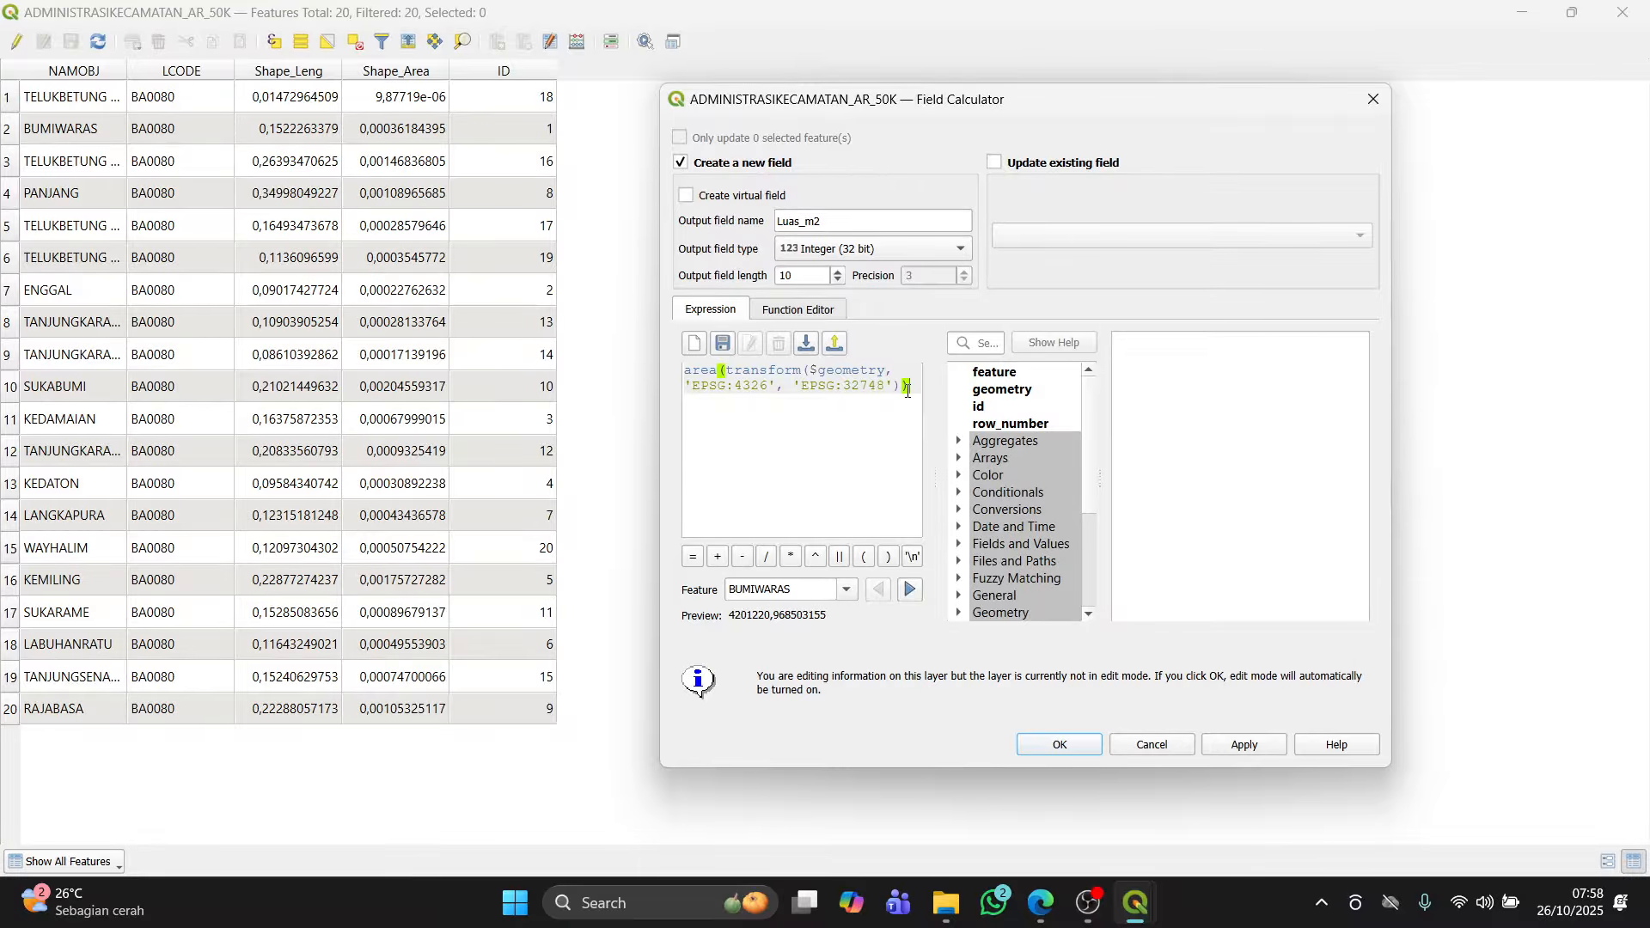
left_click(1251, 748)
left_click(1373, 100)
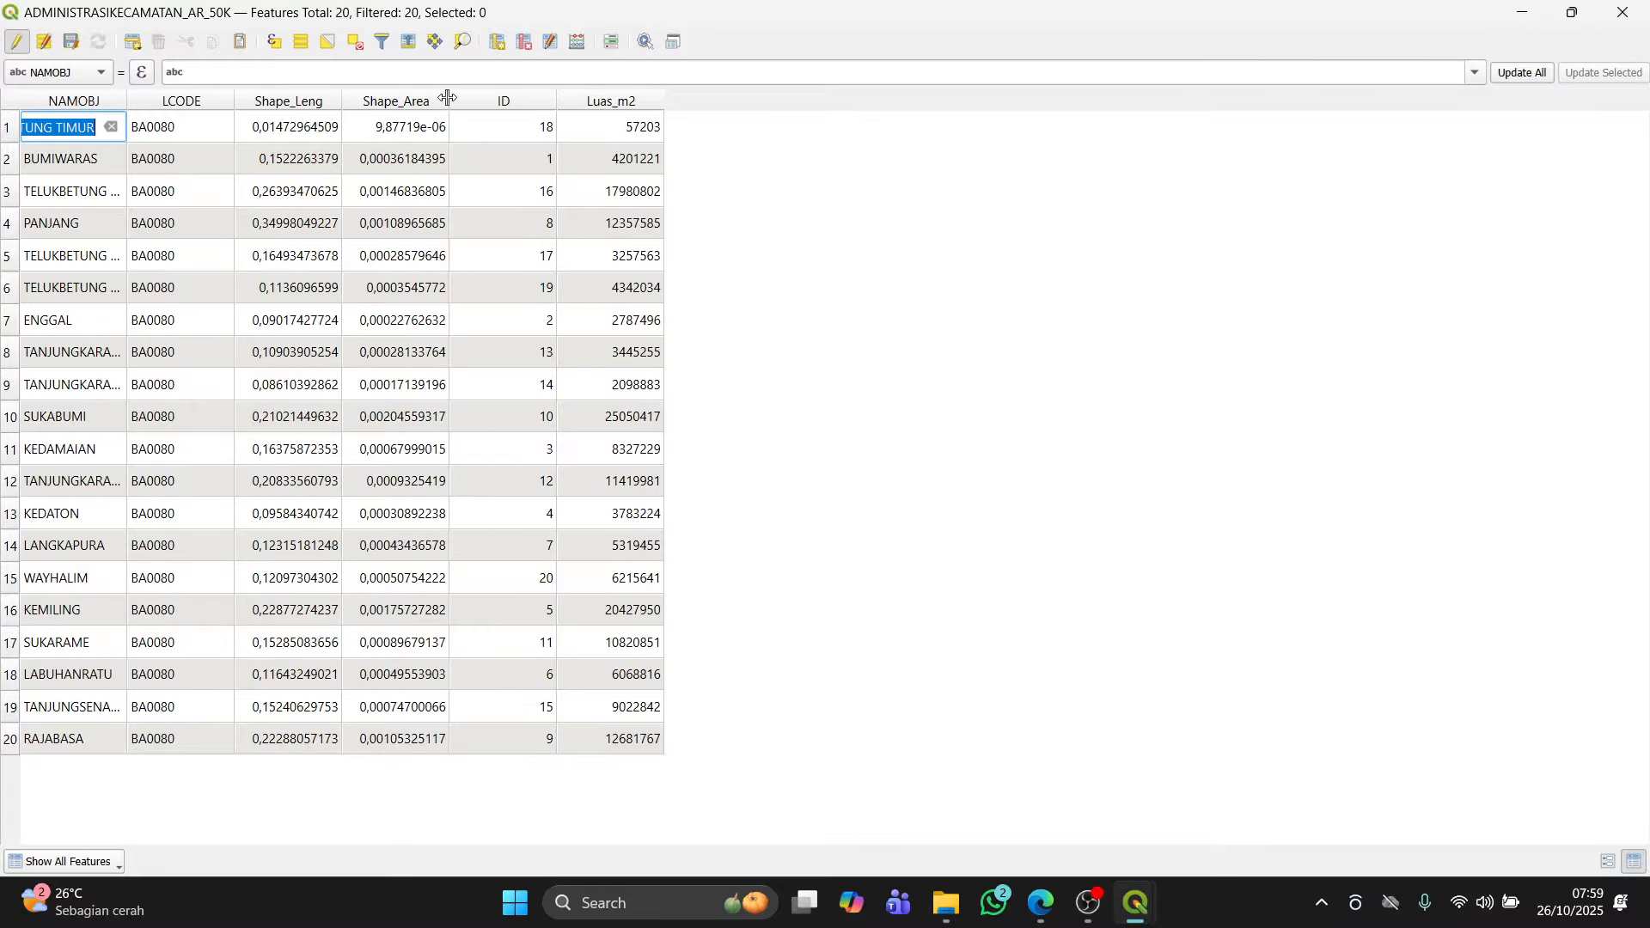
Step: Read the module's next section on adding a Luas_km field in kilometres
left_click_drag(448, 101, 485, 102)
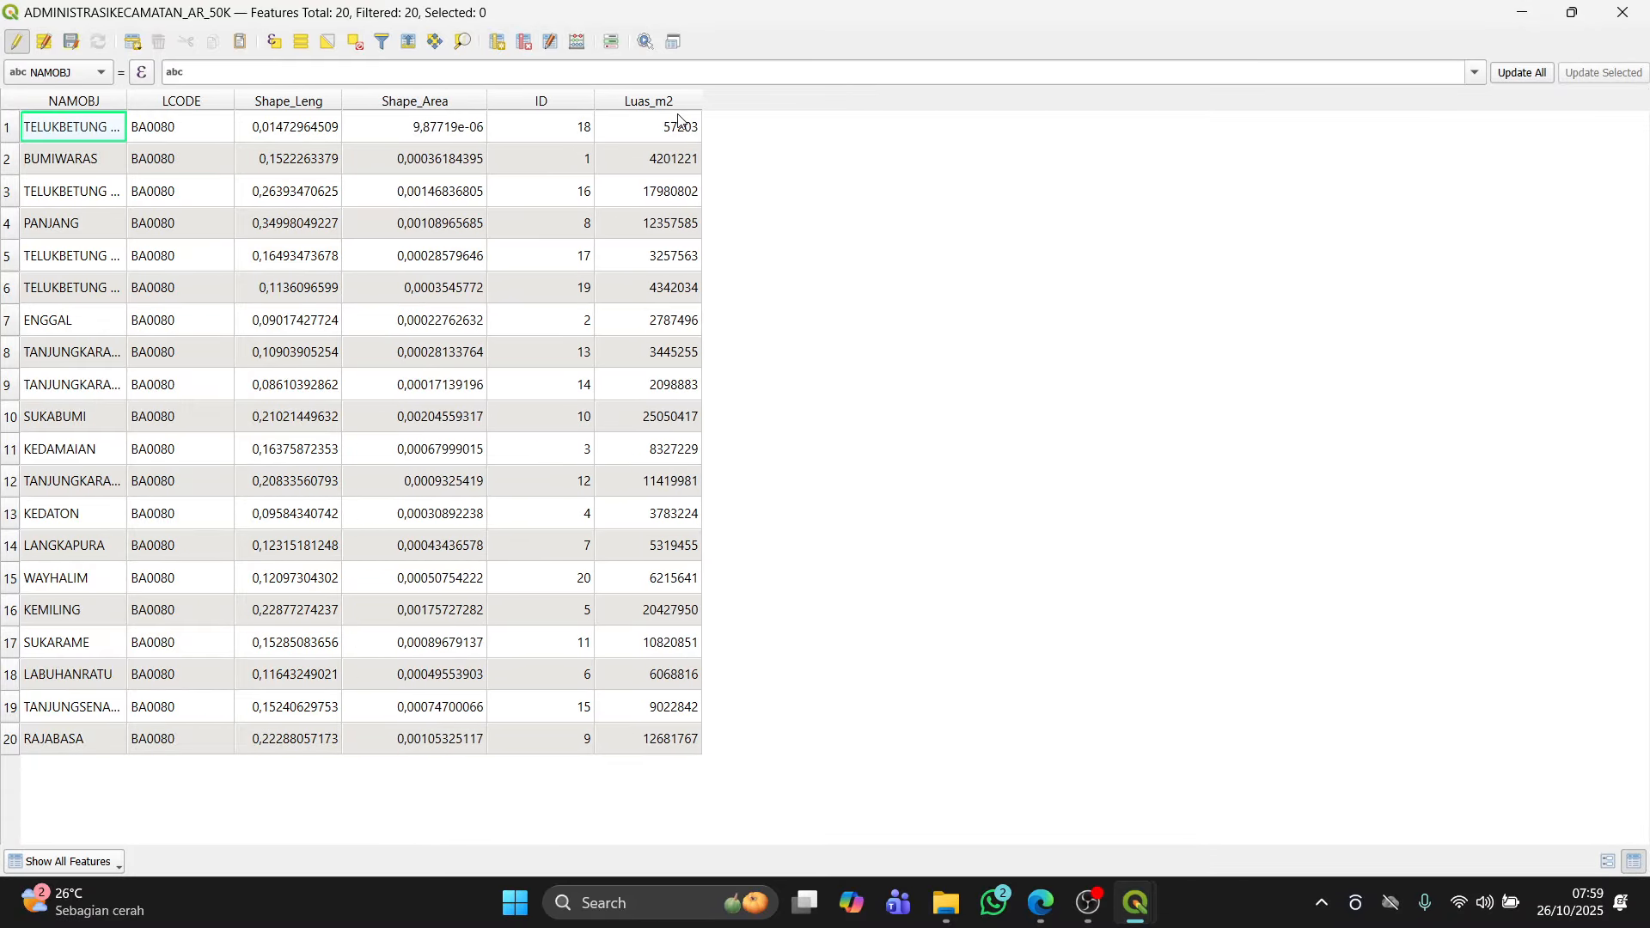
left_click(1046, 901)
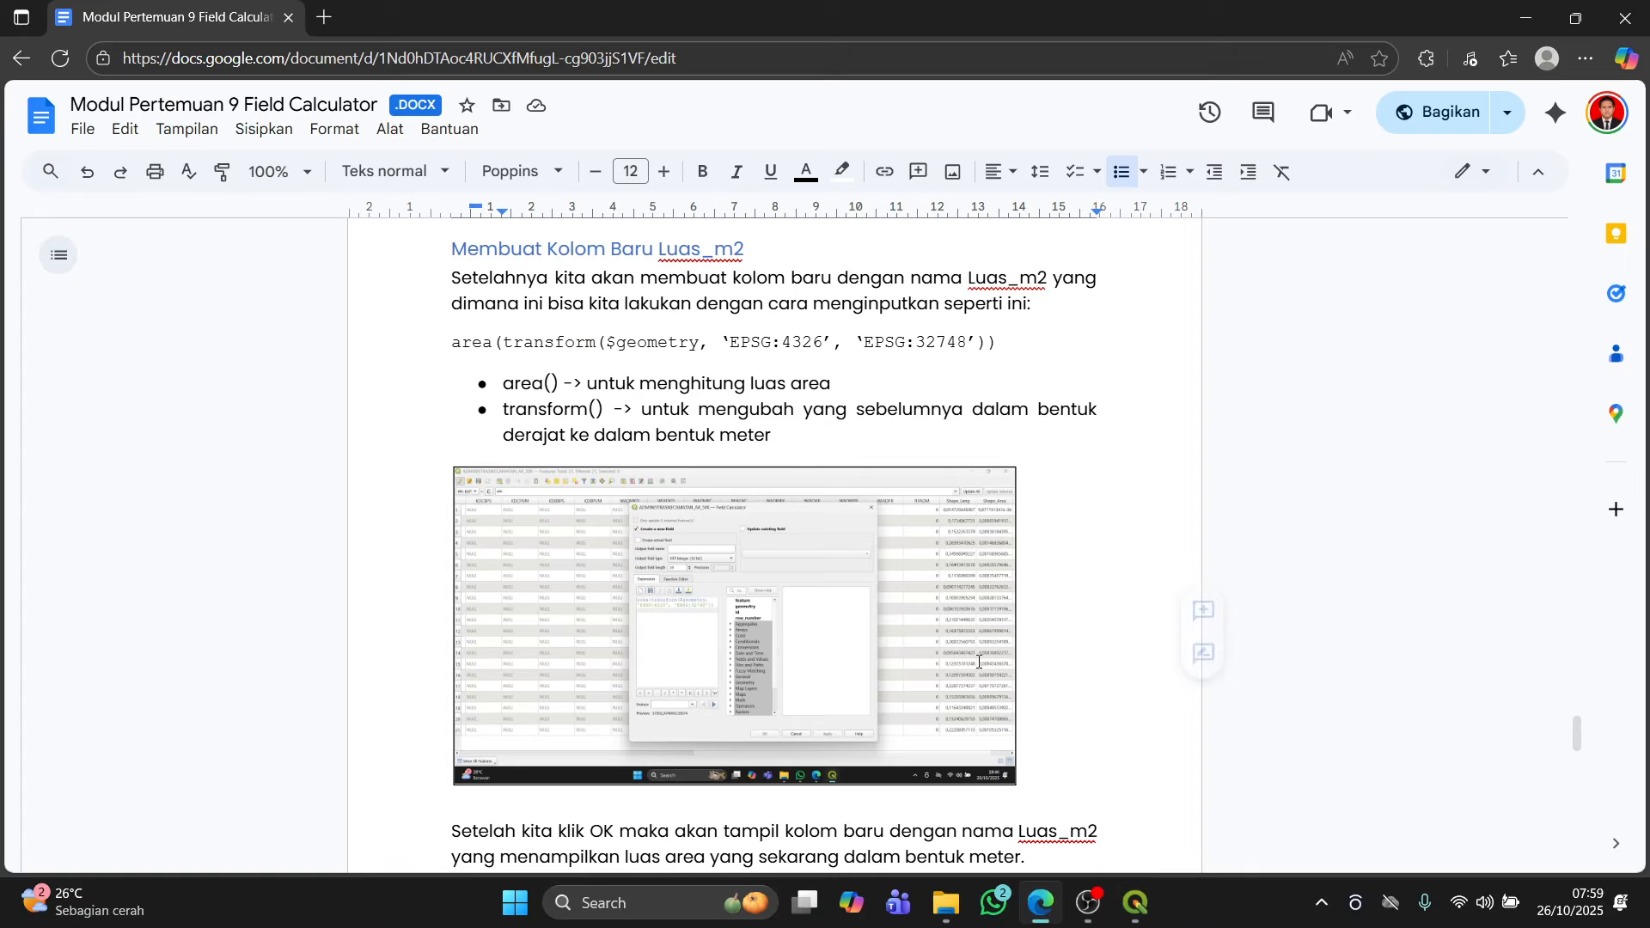
scroll(978, 663, "down", 8)
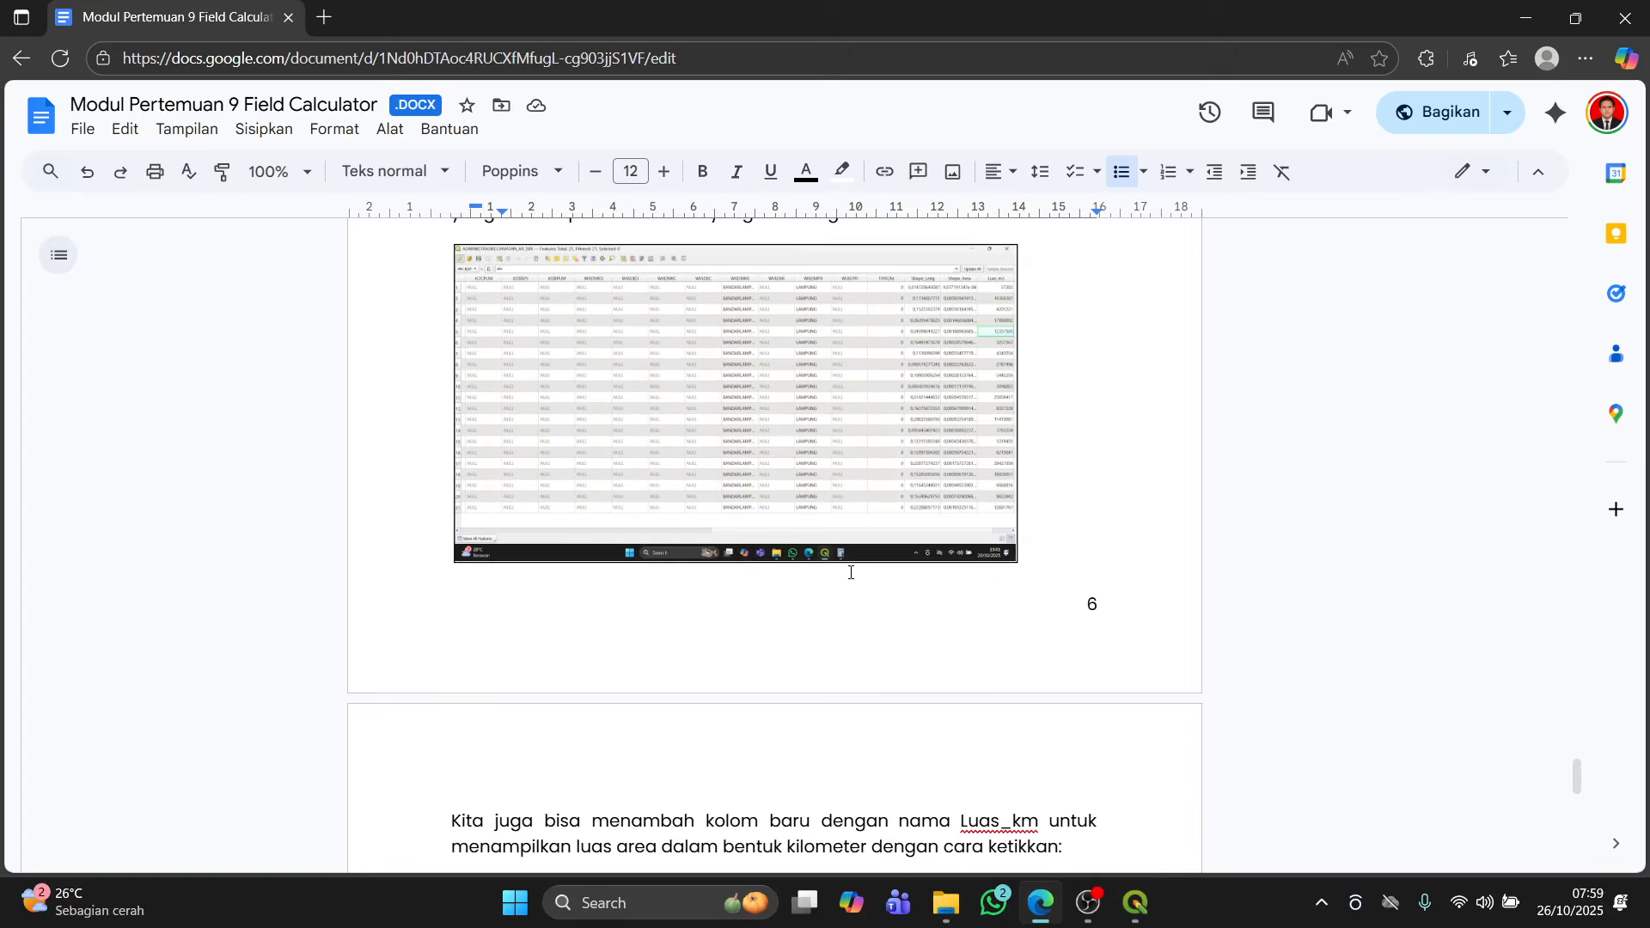
scroll(851, 573, "down", 5)
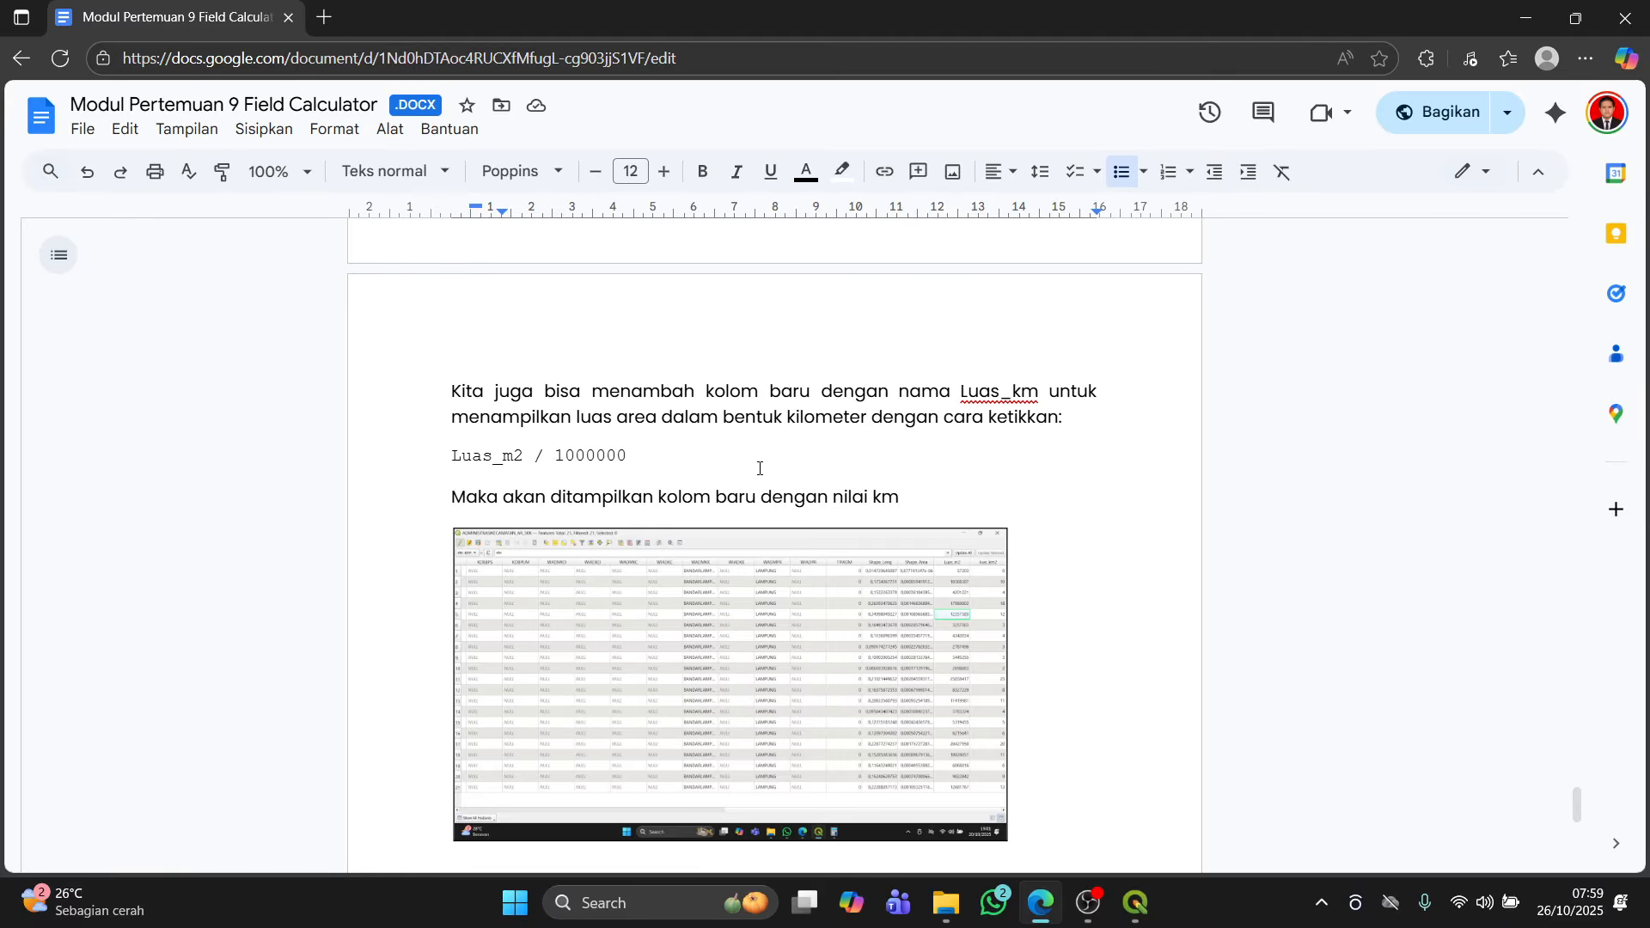
key("alt+Tab")
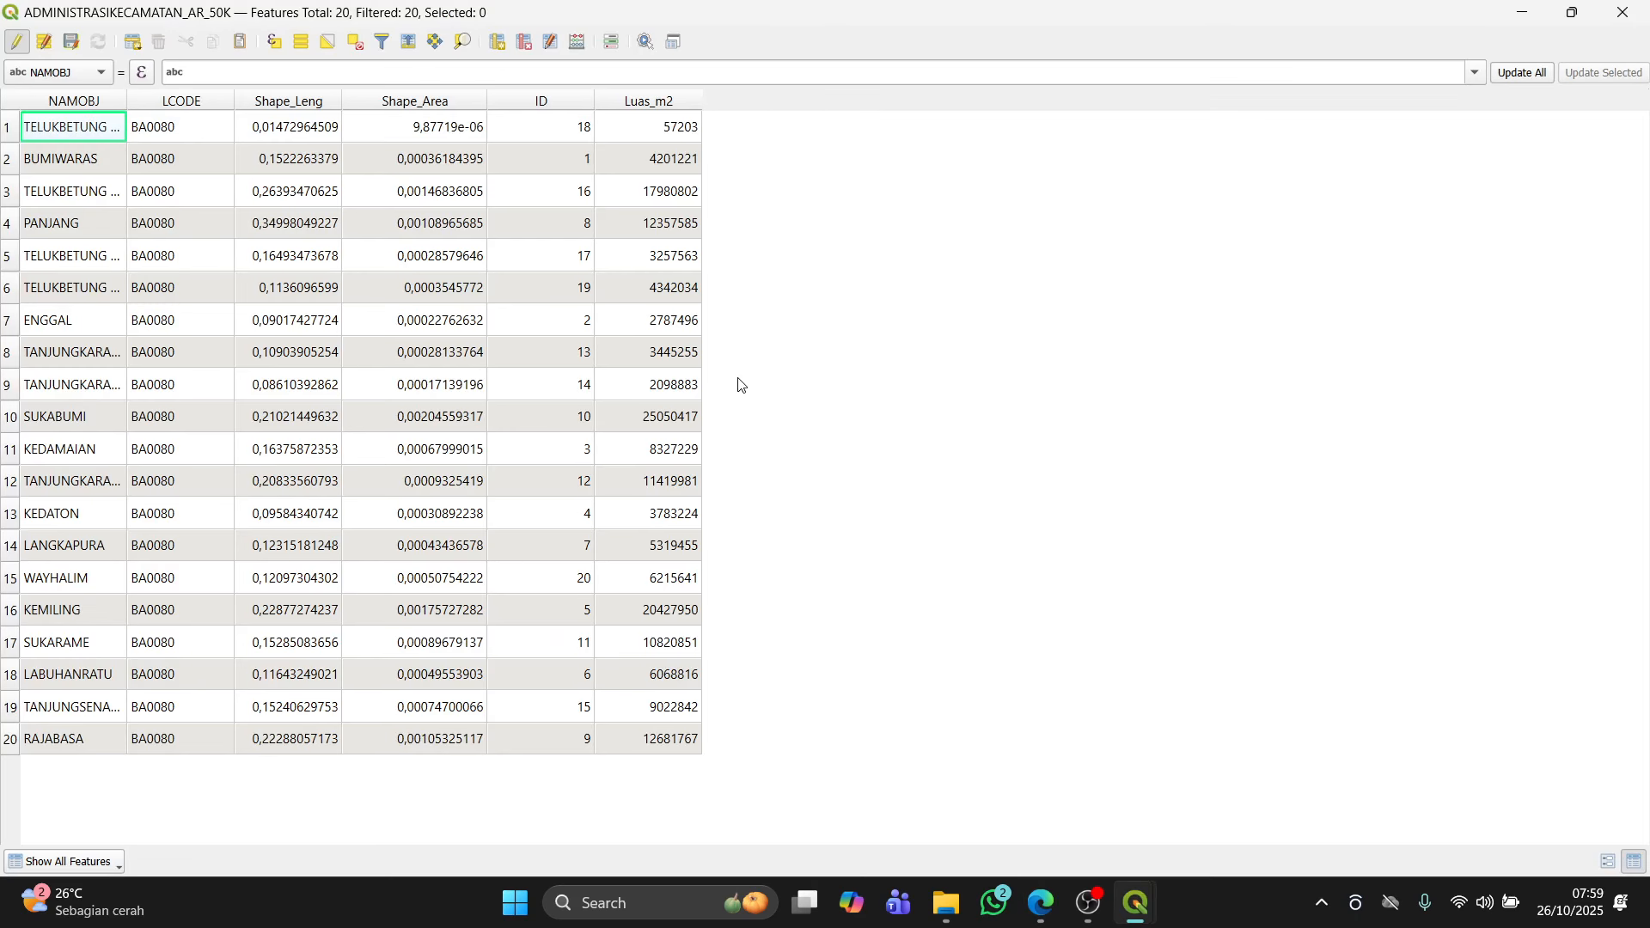
left_click(1526, 14)
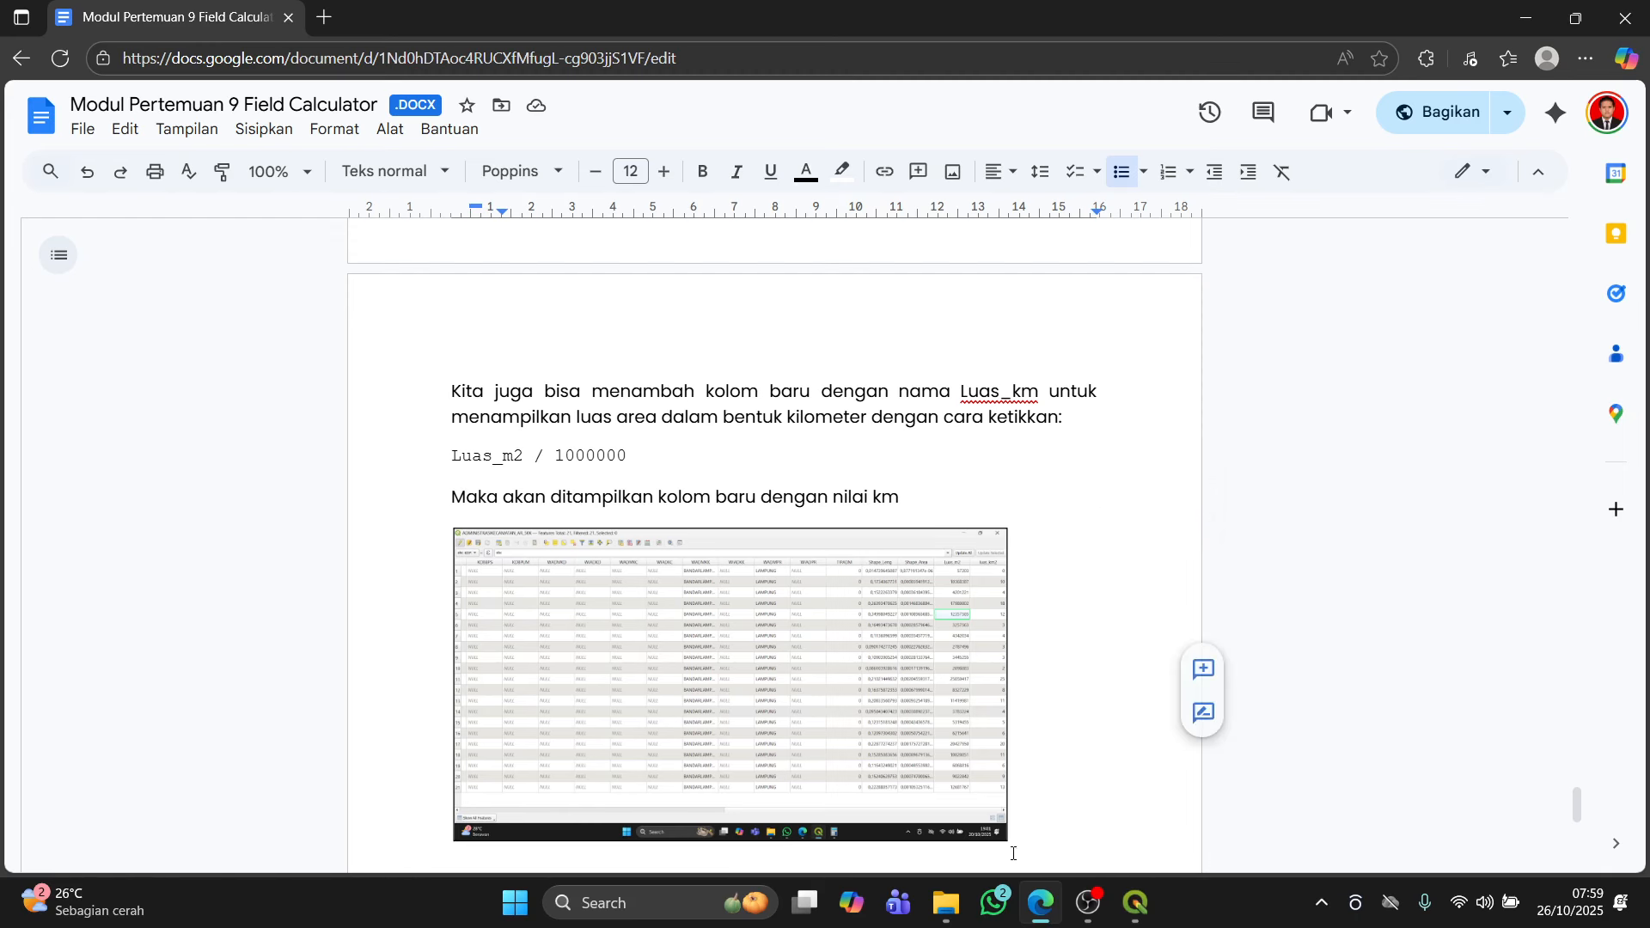
mouse_move(1140, 921)
left_click(1039, 810)
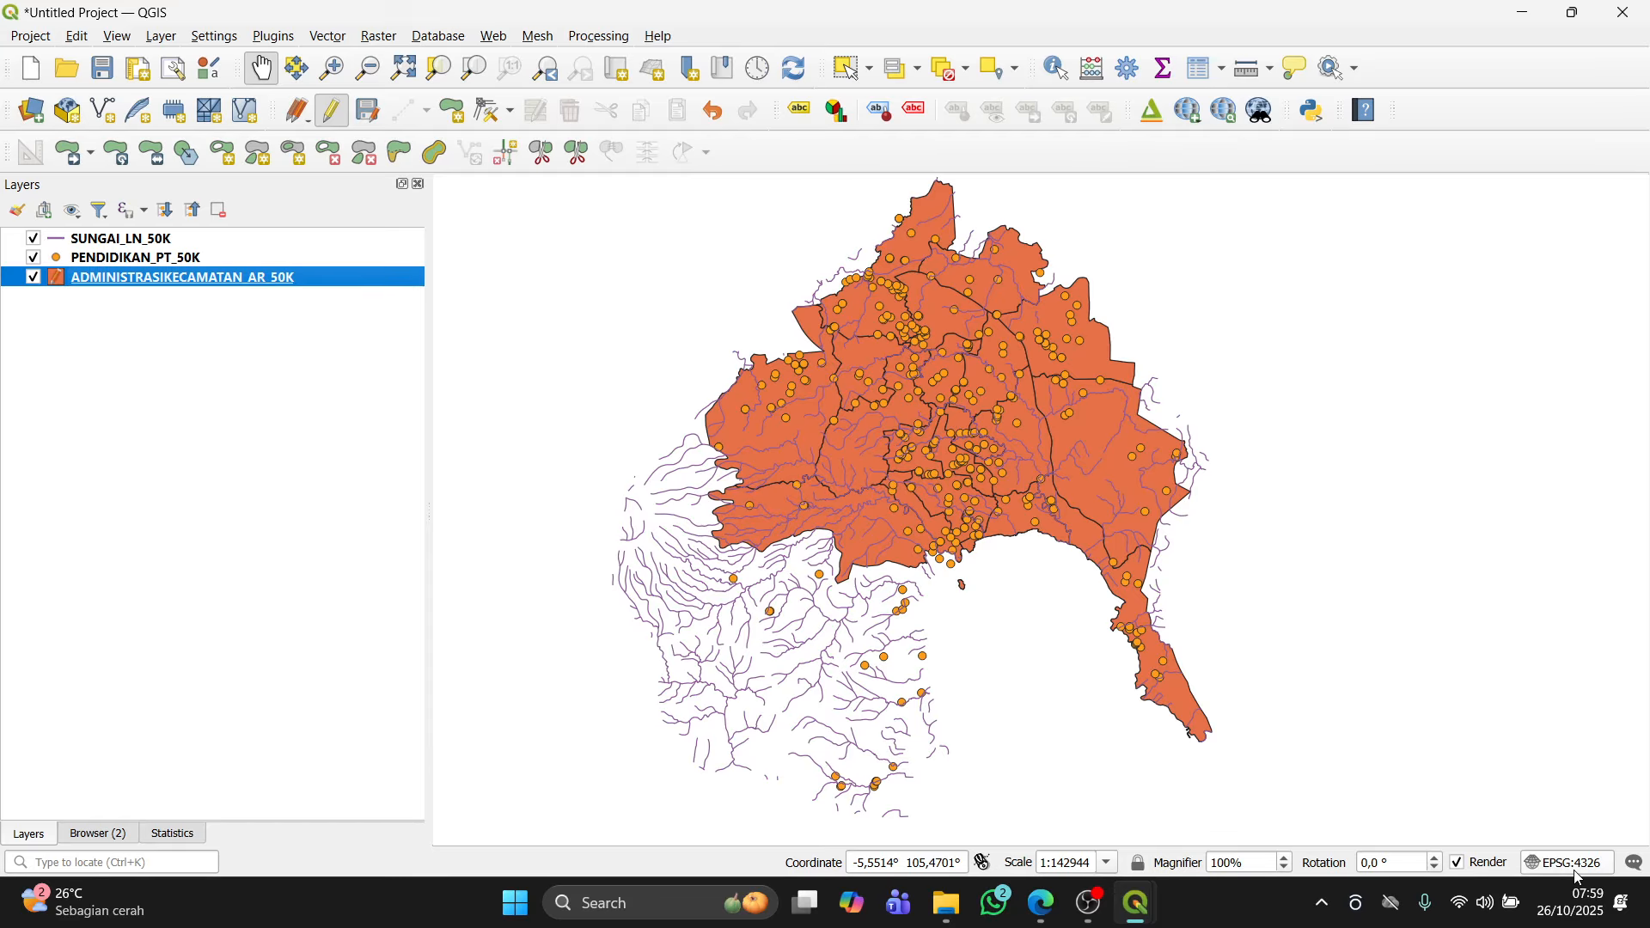
key("alt+Tab")
scroll(1032, 514, "up", 3)
scroll(1033, 515, "up", 6)
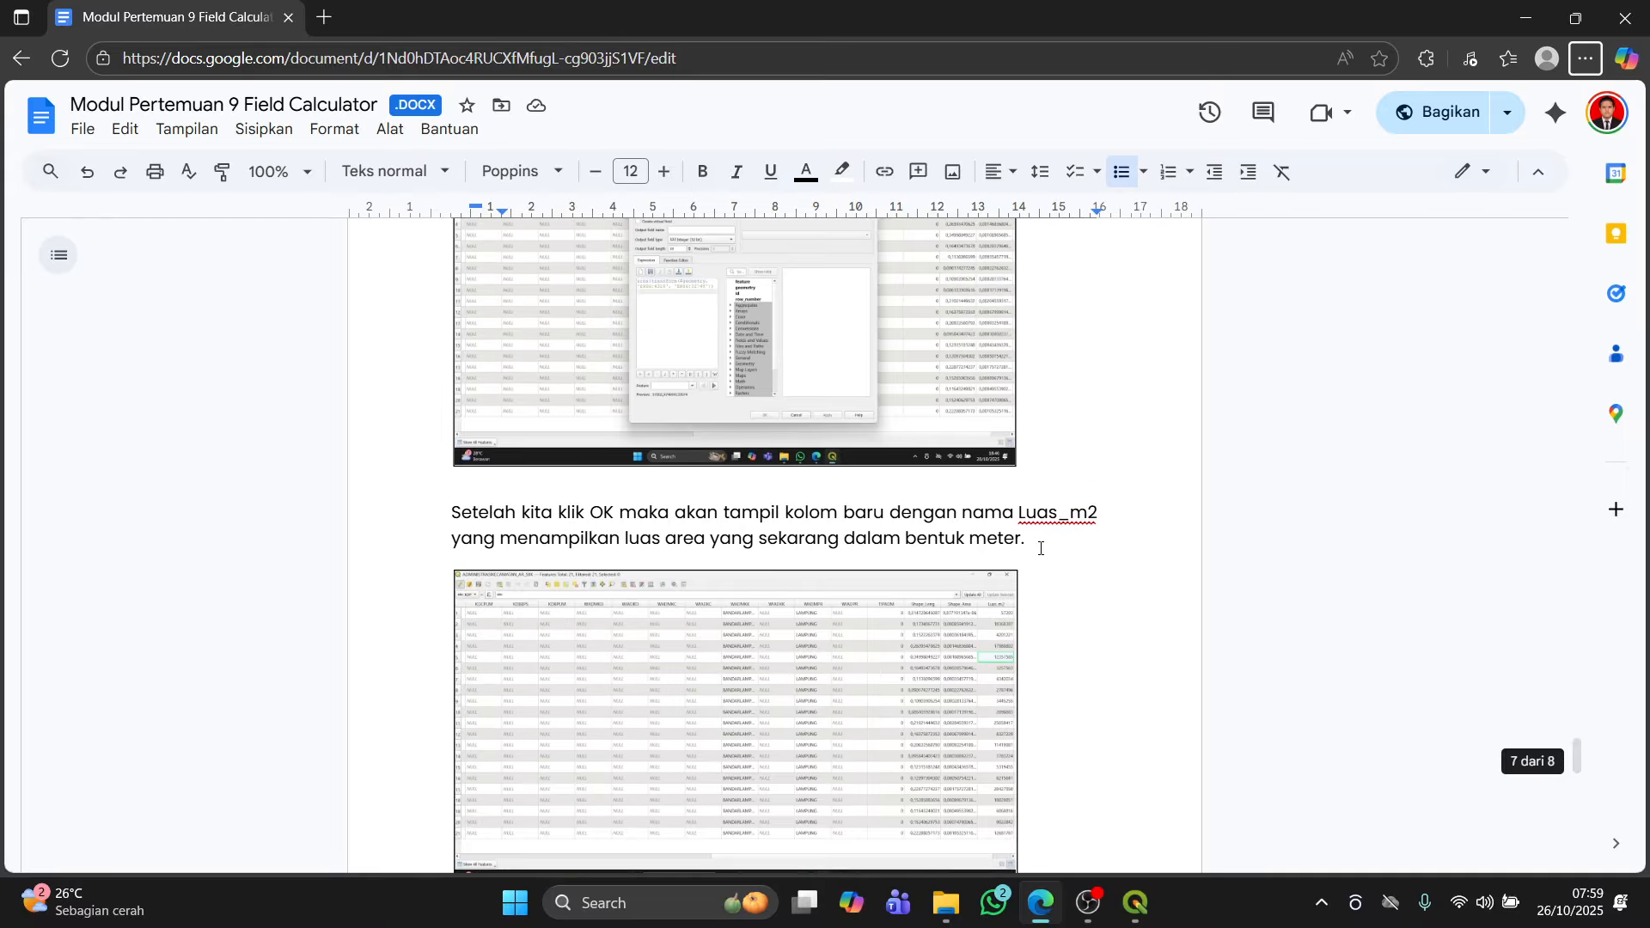
scroll(971, 517, "up", 5)
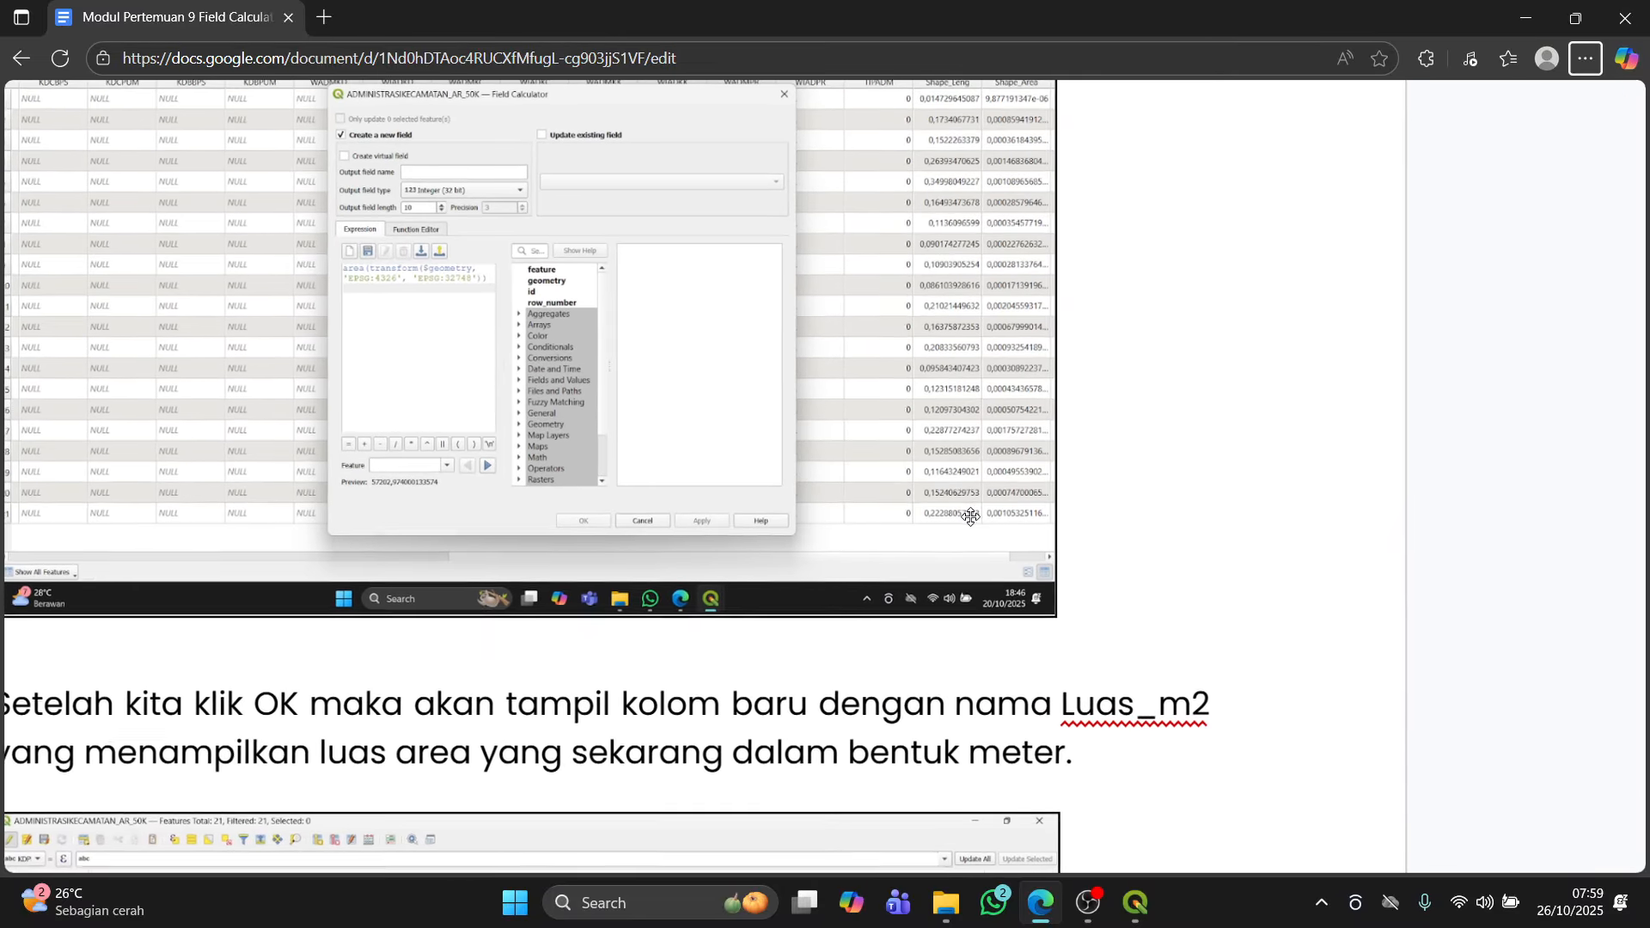
scroll(970, 516, "down", 5)
scroll(970, 516, "down", 3)
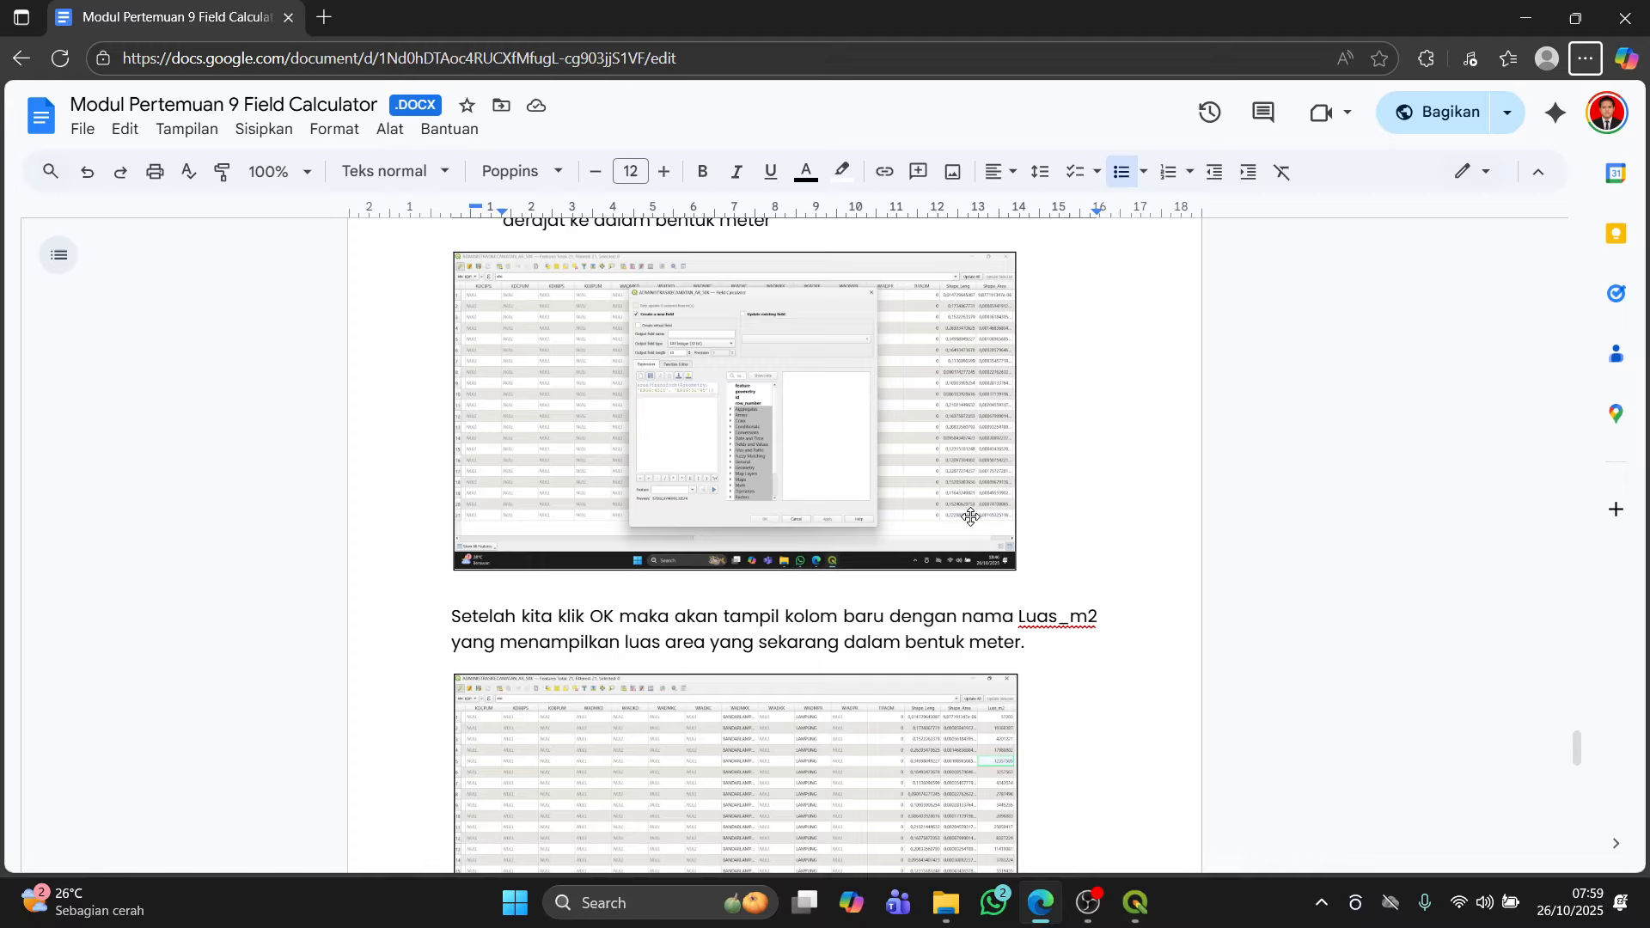
scroll(1047, 541, "down", 3)
key("alt+Tab")
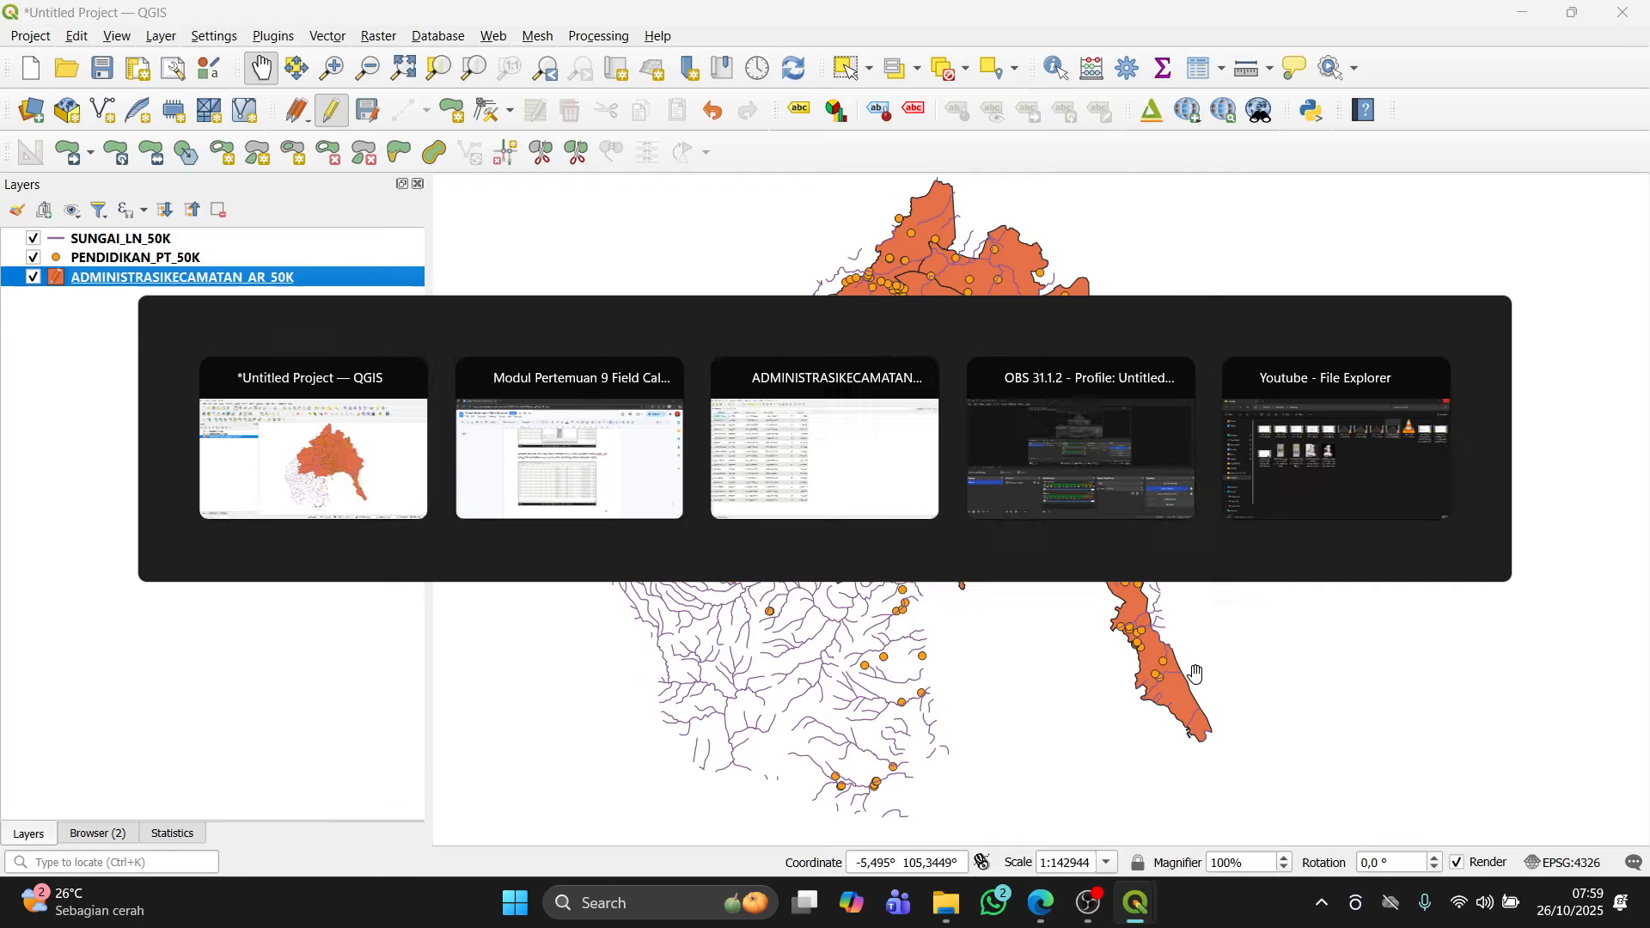
key("alt+Tab")
scroll(991, 667, "down", 10)
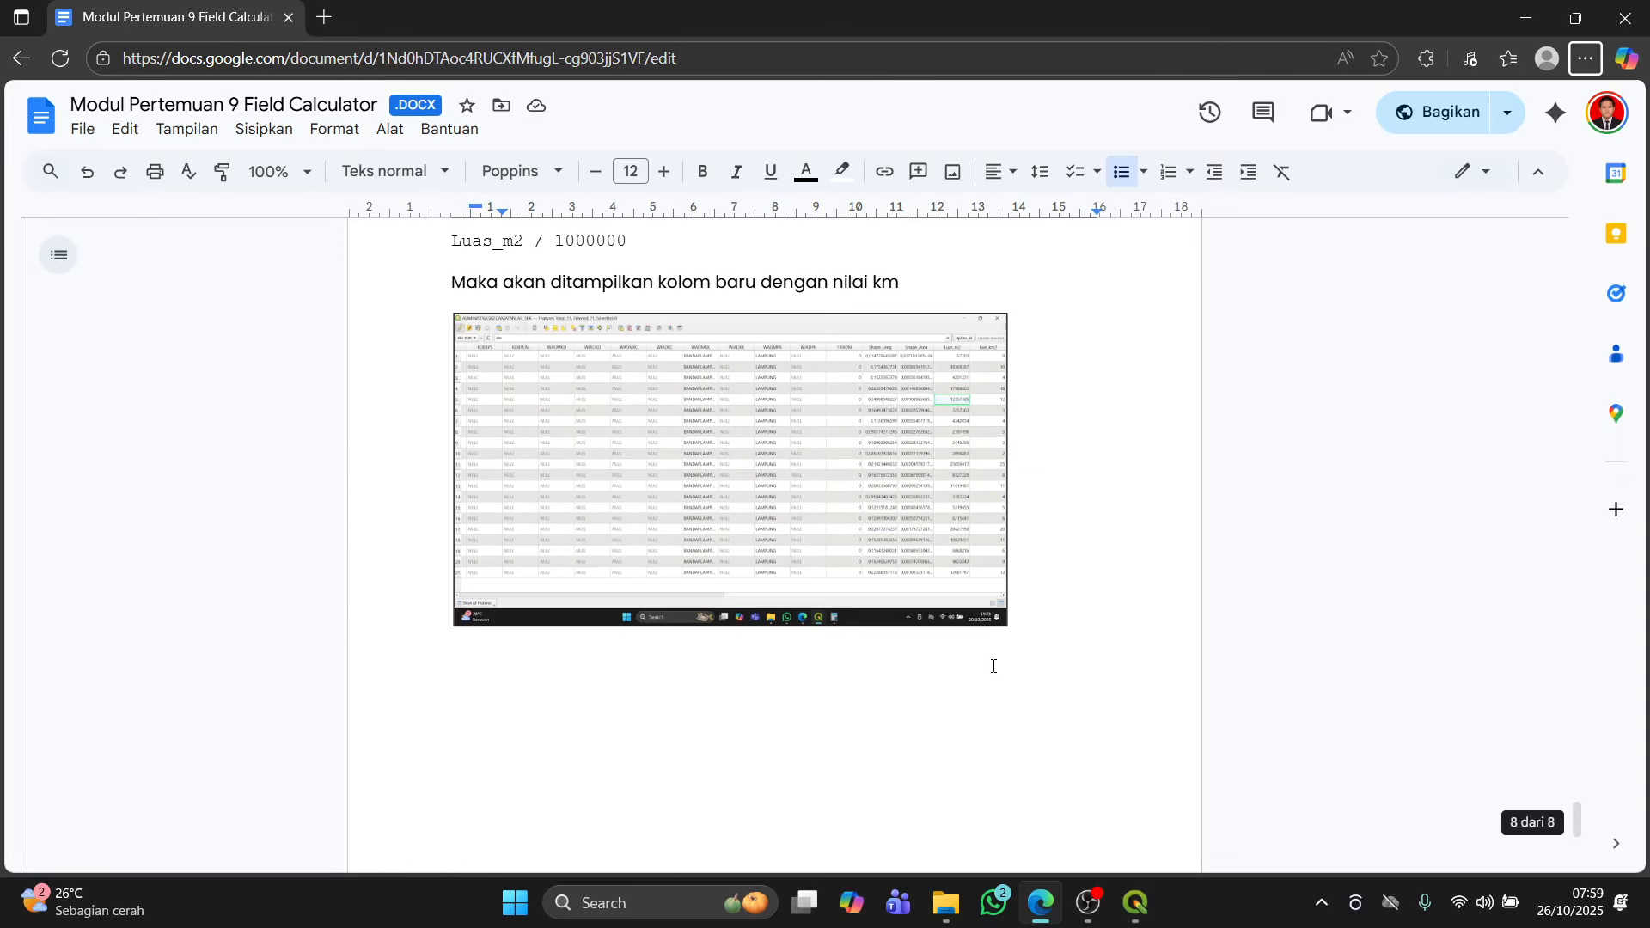
scroll(895, 579, "up", 4)
Step: Reopen the Field Calculator and define a new Decimal number (real) field named Luas_km with precision 1
left_click(1135, 902)
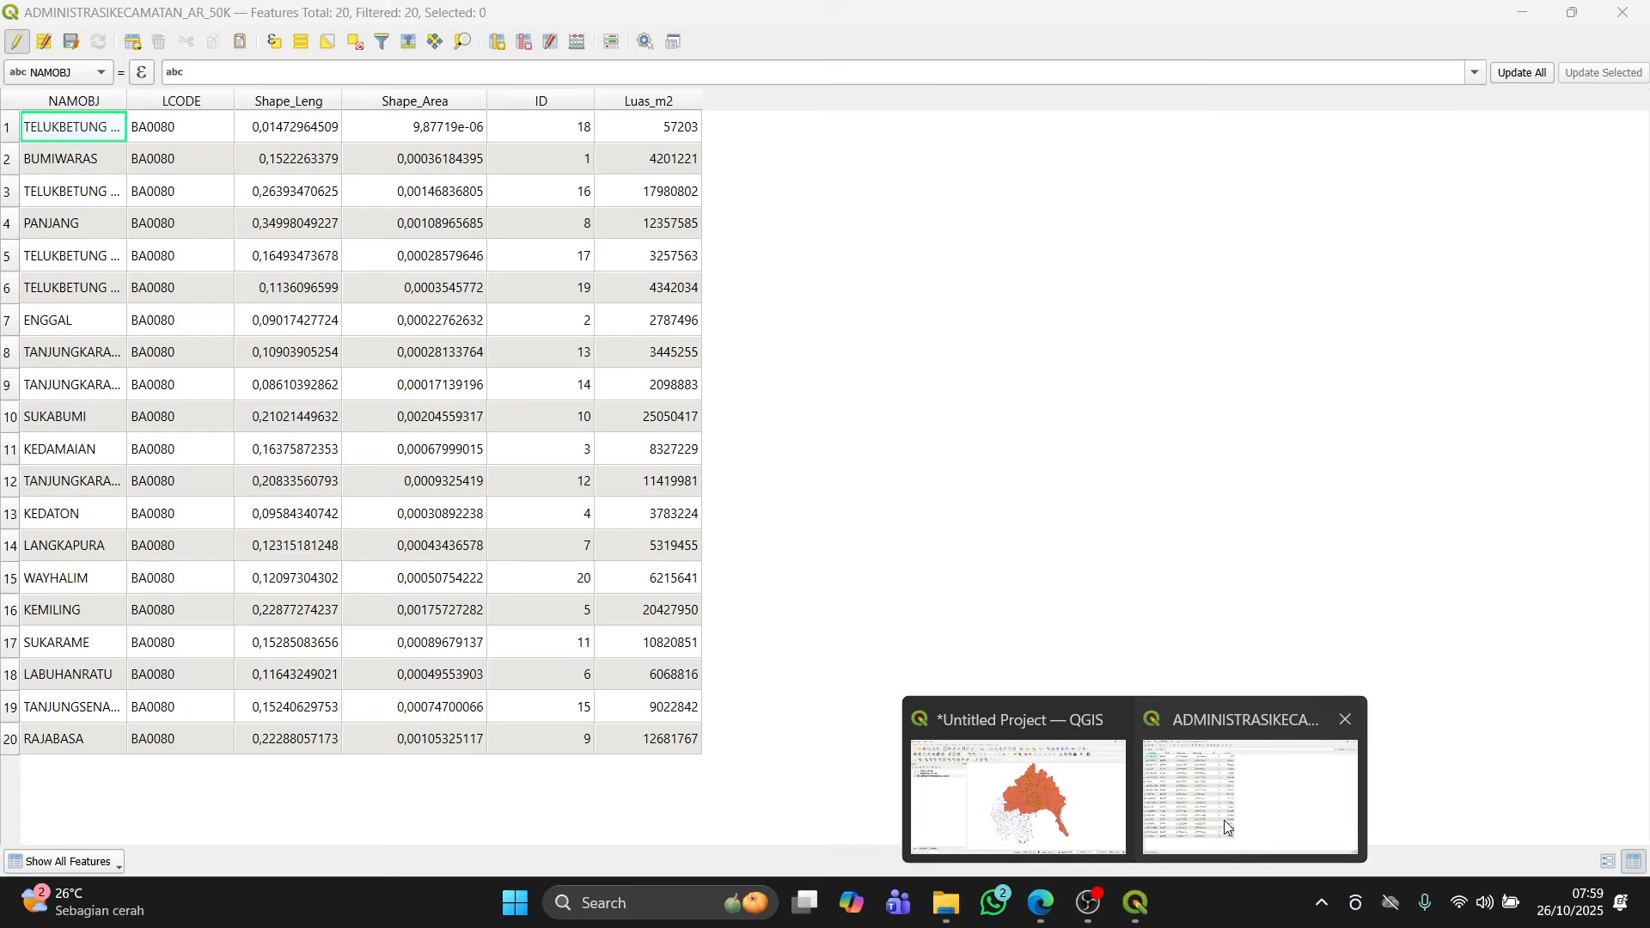
left_click(1227, 816)
left_click(577, 43)
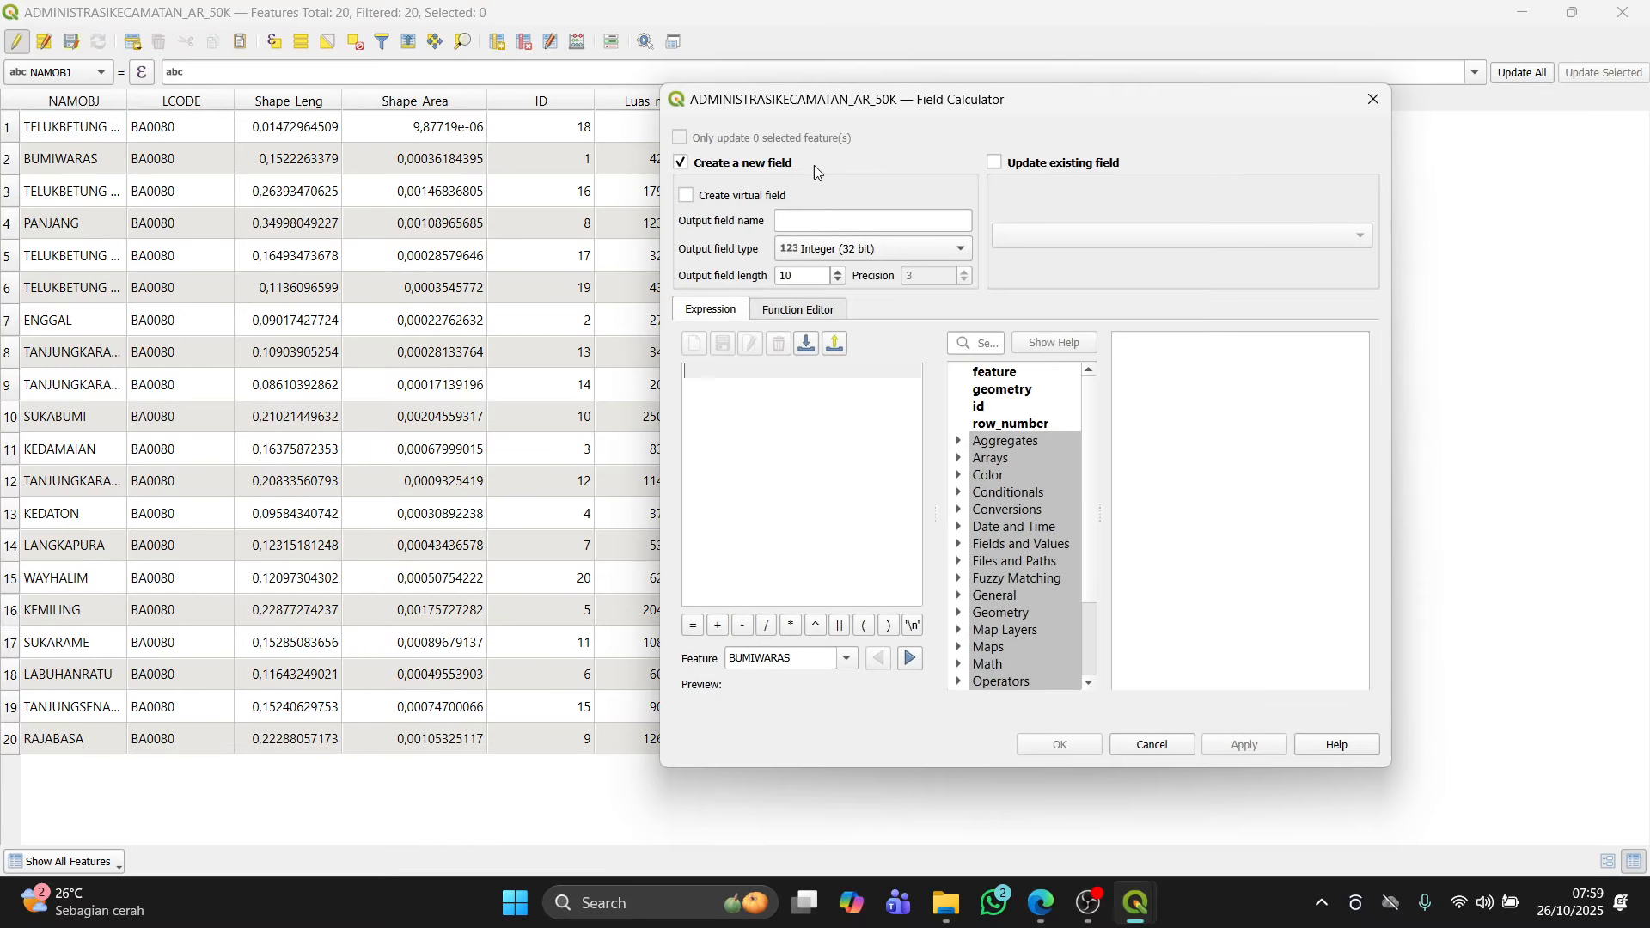
left_click(834, 215)
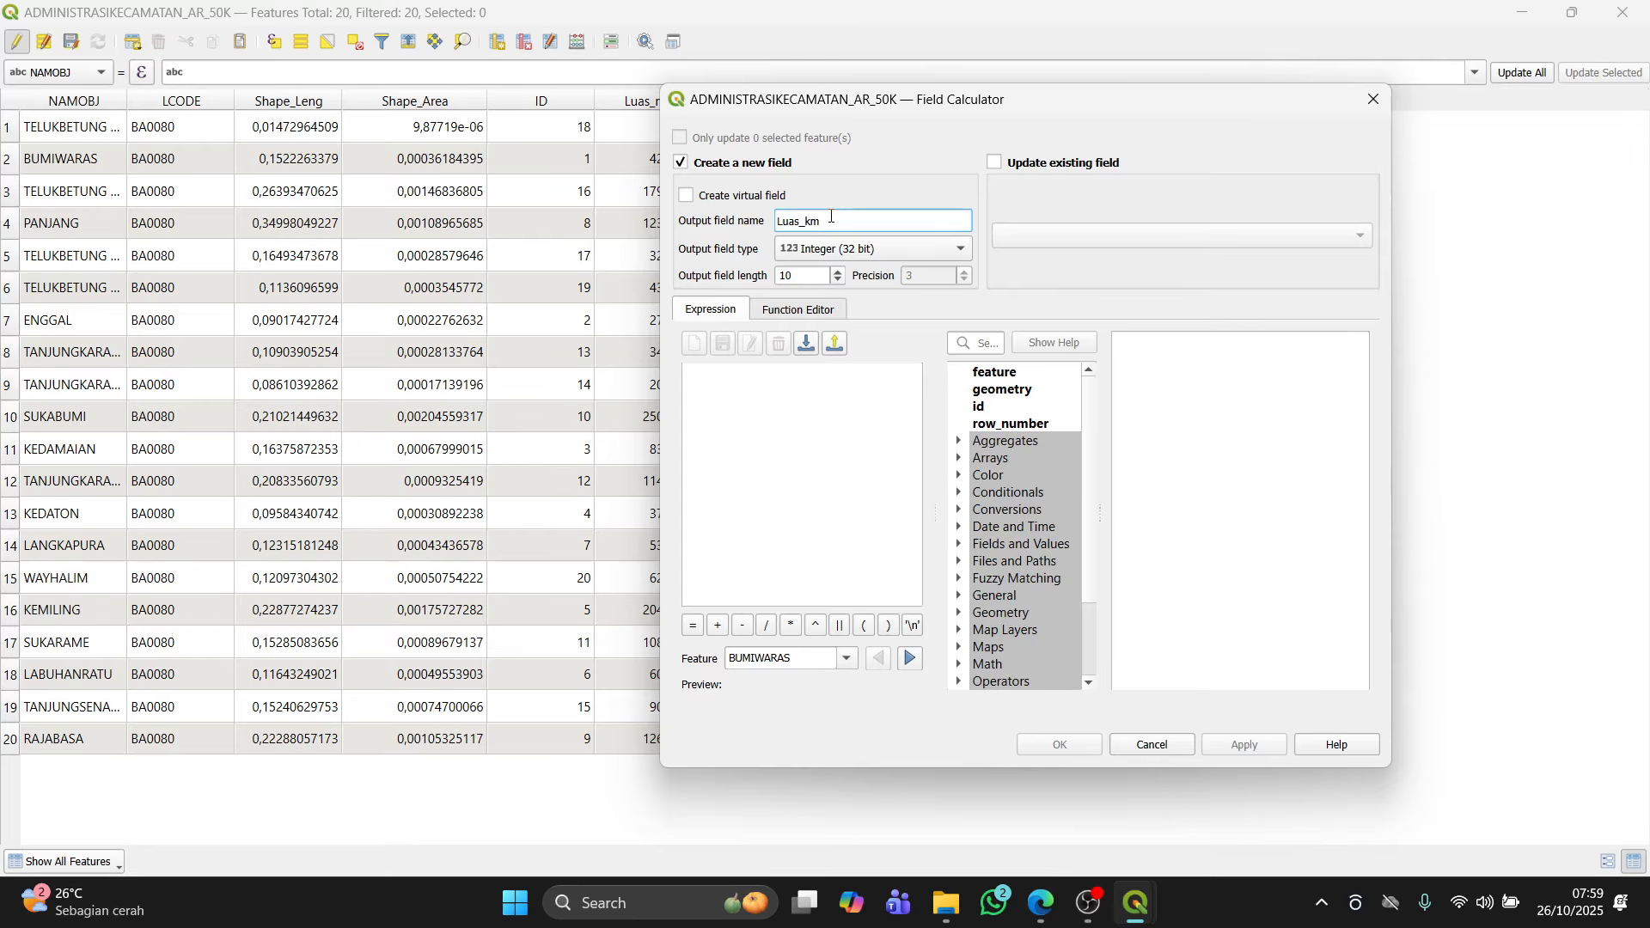
type("Luas_km")
left_click(832, 251)
left_click(852, 286)
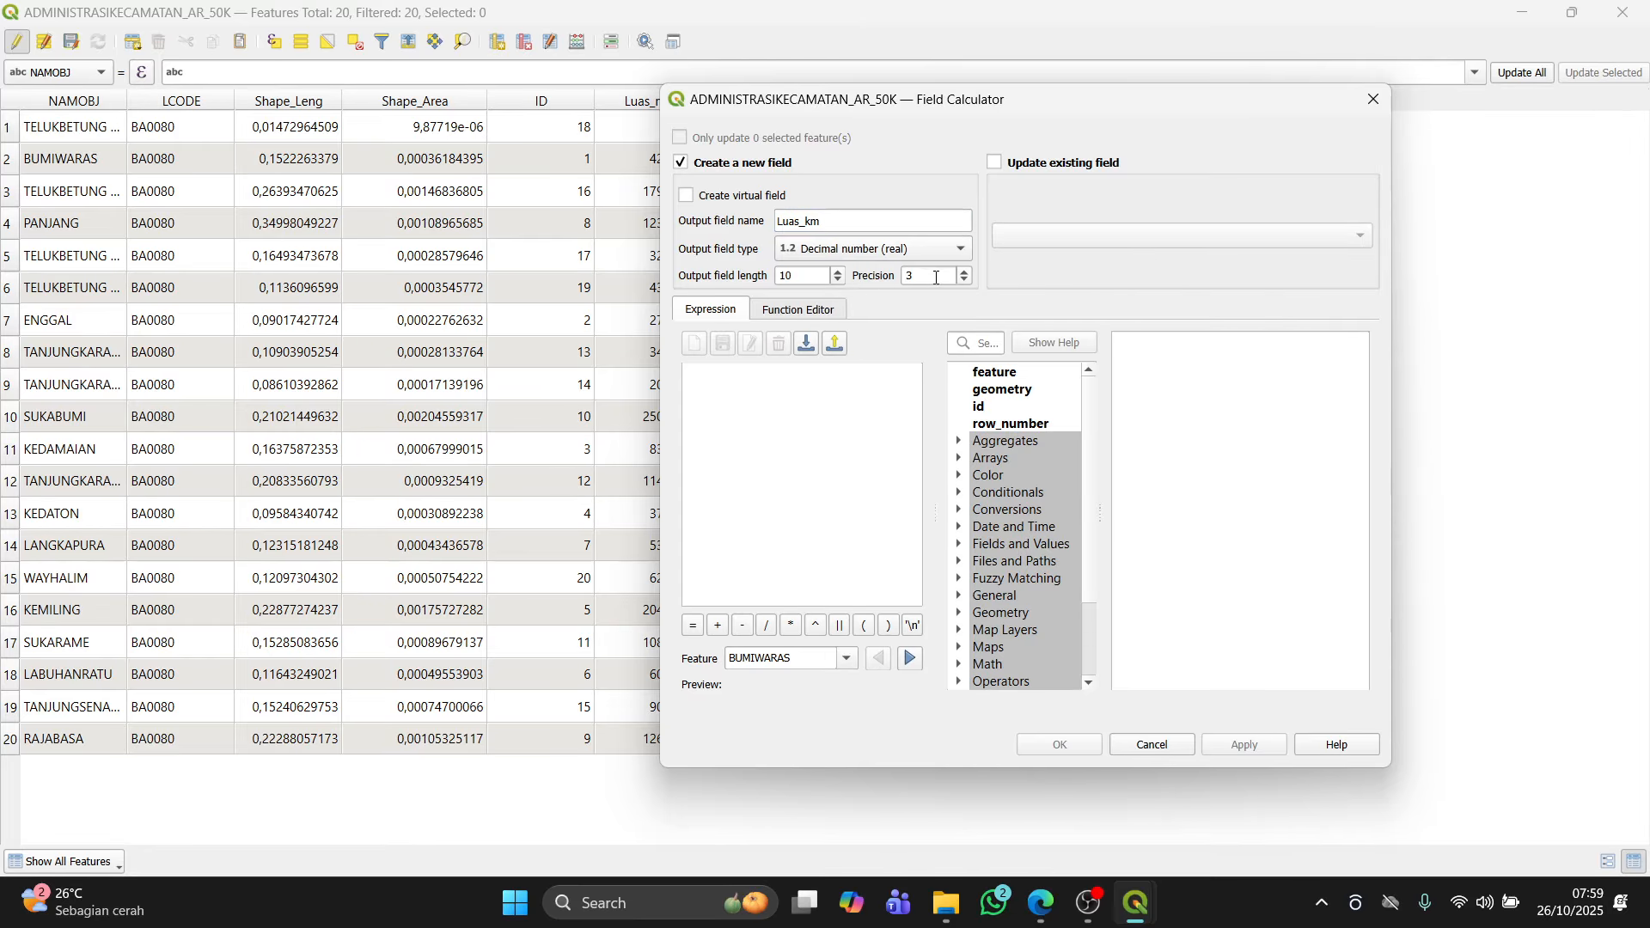
left_click(963, 280)
left_click(963, 280)
Step: Enter the expression Luas_m2 / 1000000 and apply it to create the Luas_km field
left_click(865, 398)
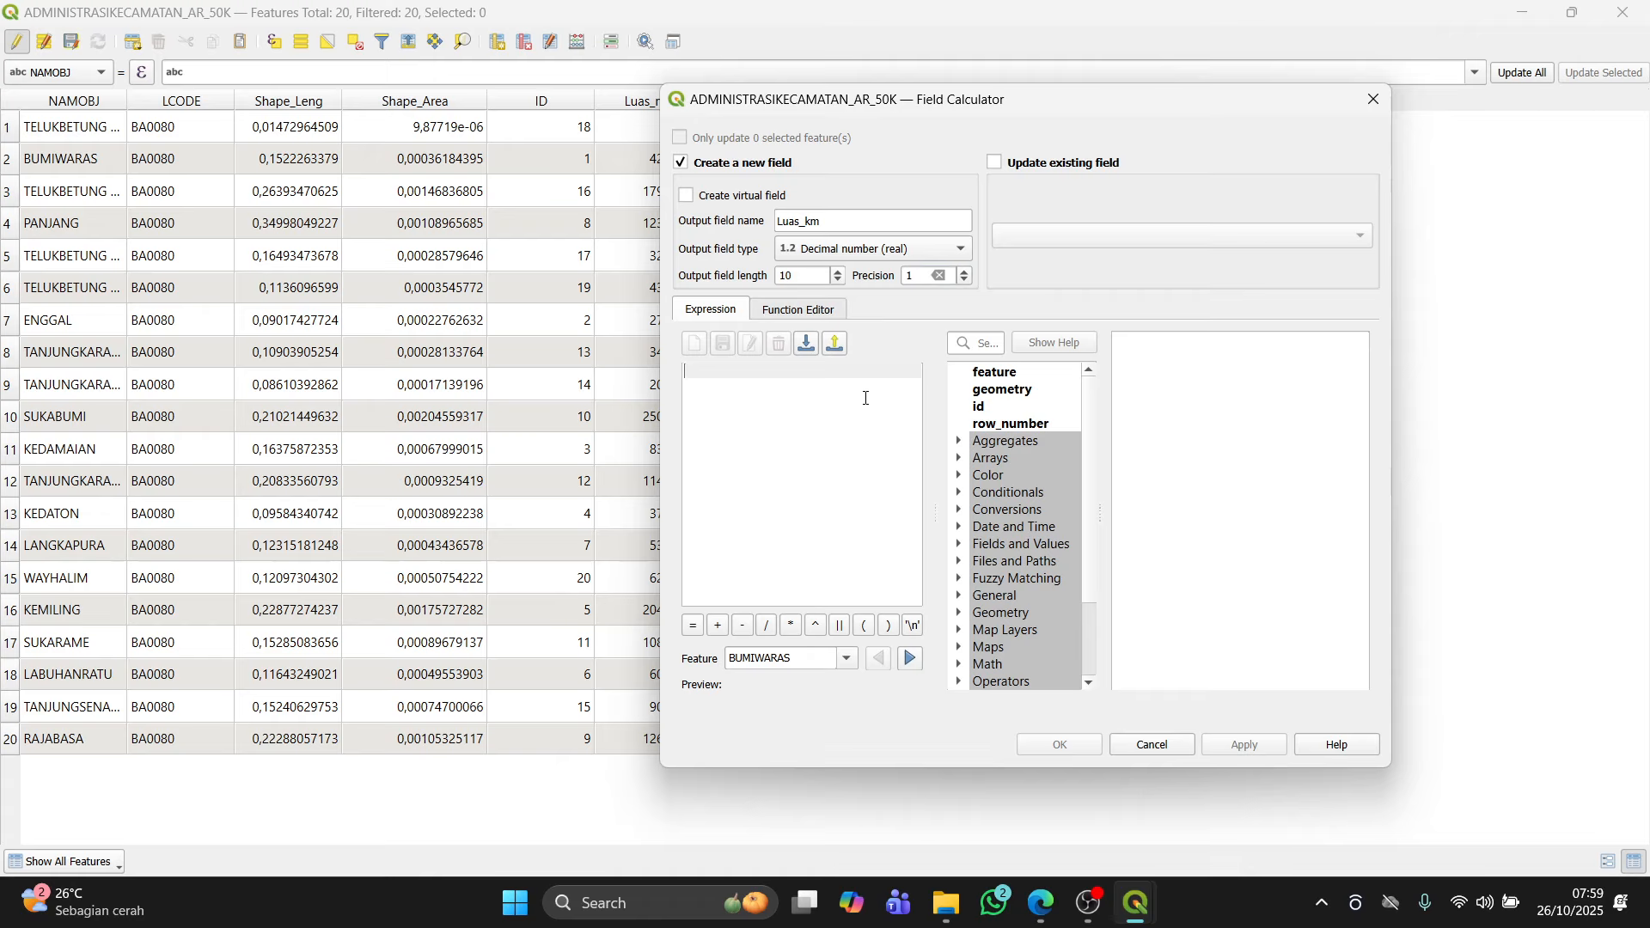
type("Lua")
key("Return")
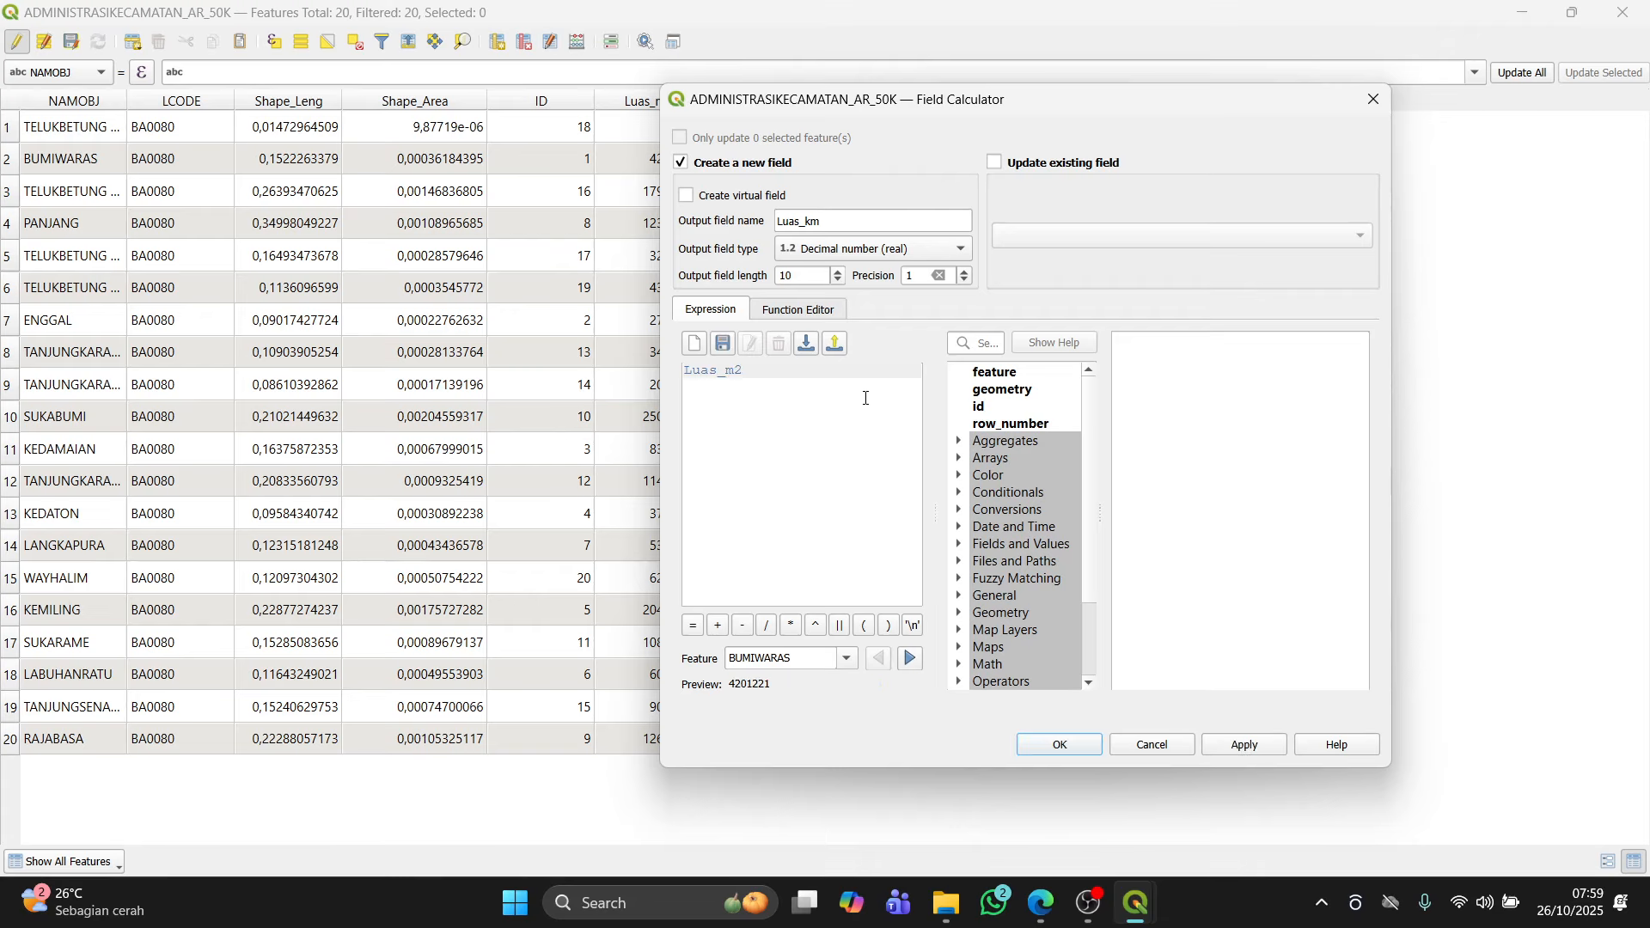
type("/ 1000000")
left_click(1236, 744)
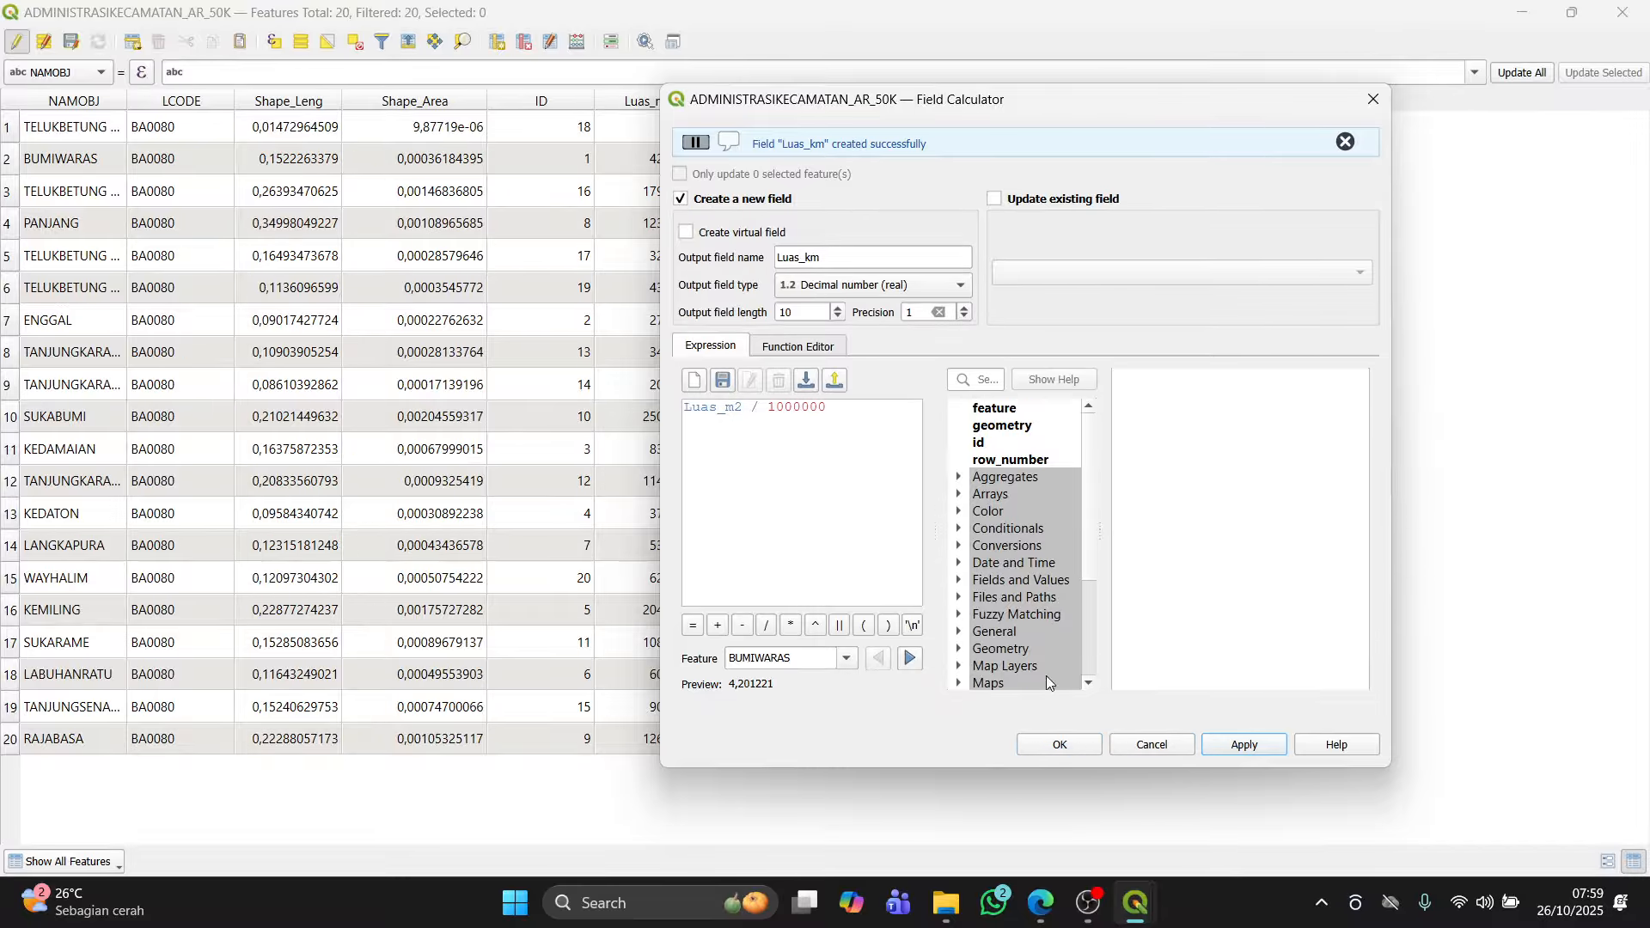
Step: Close the Field Calculator and widen the NAMOBJ column so the full district names show
left_click(1373, 100)
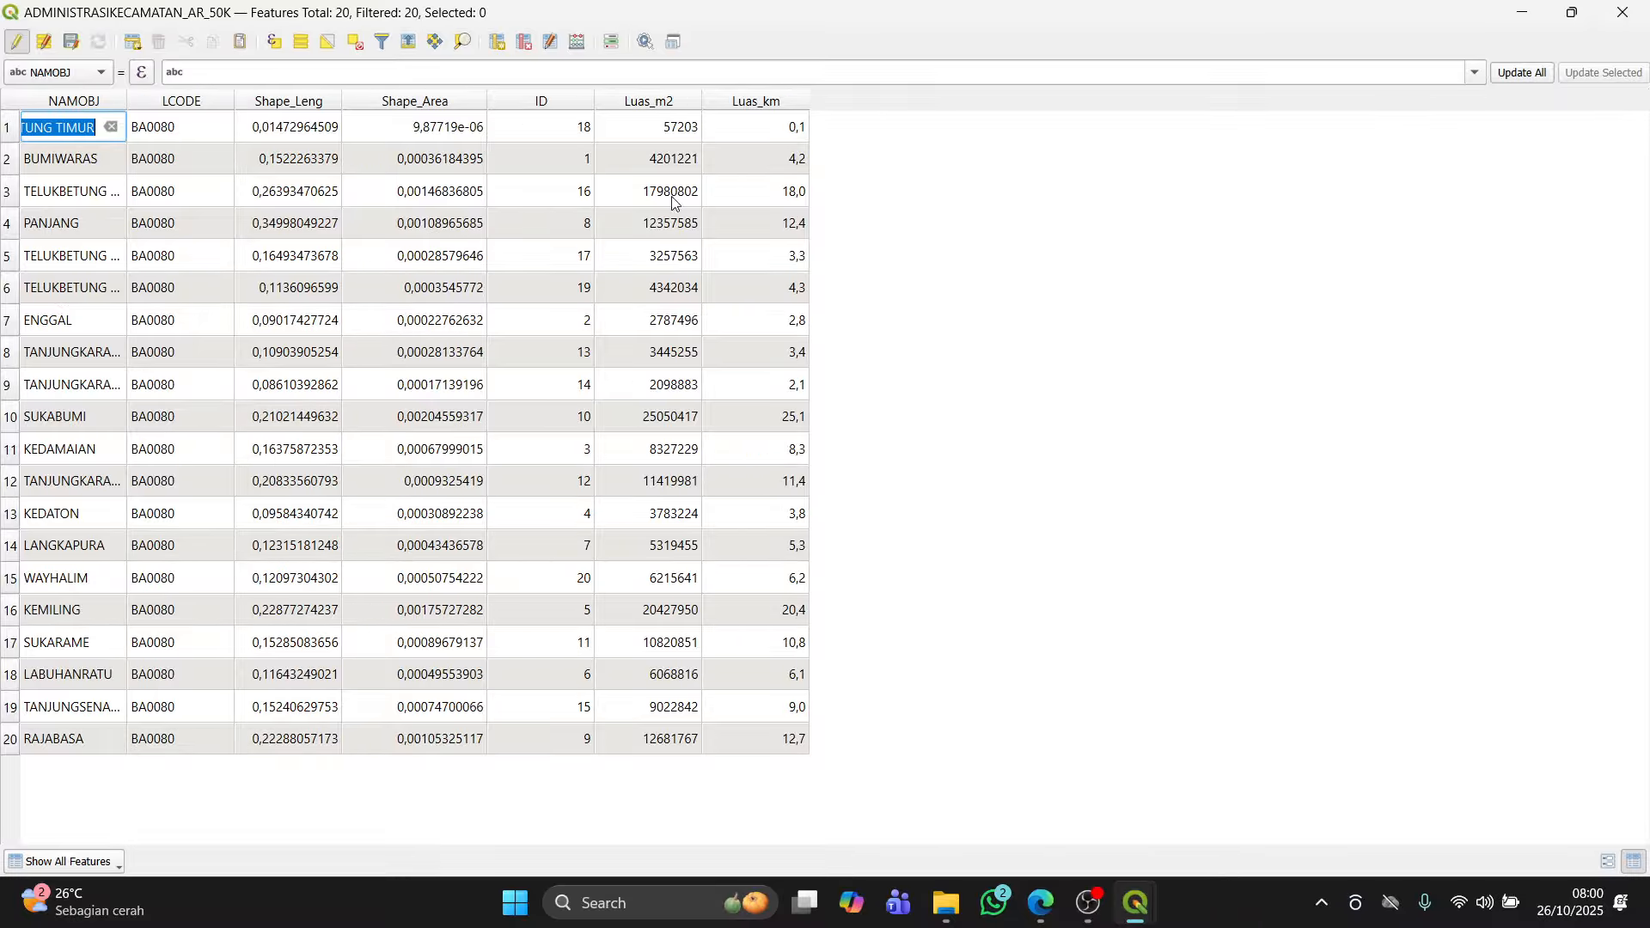
left_click(948, 273)
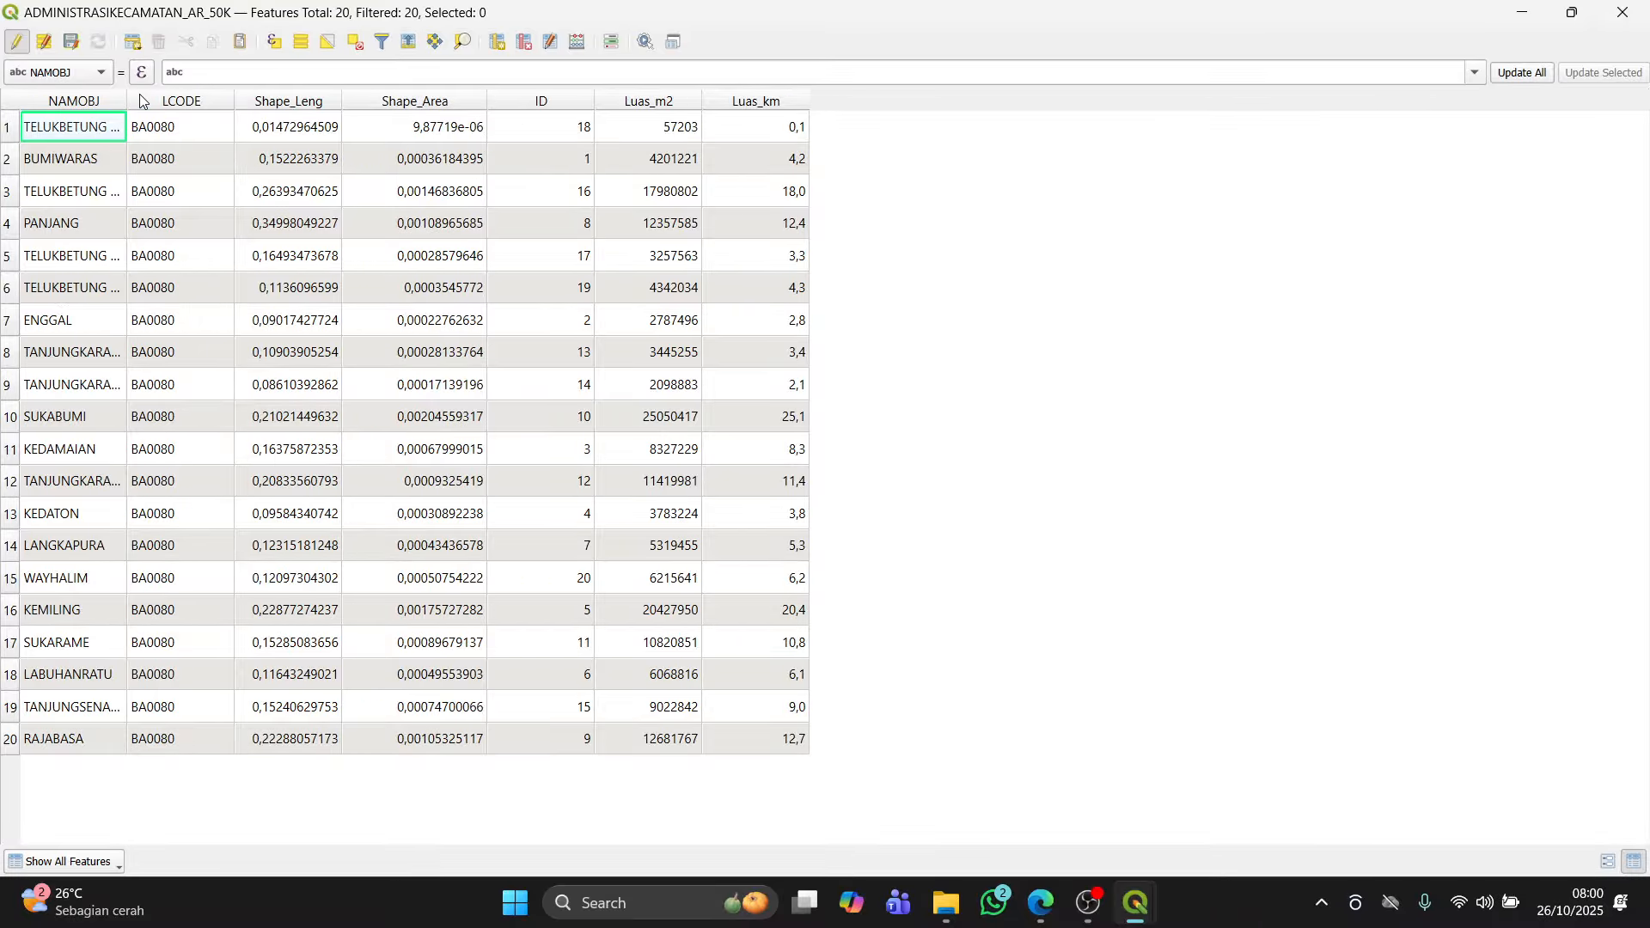
left_click_drag(123, 105, 206, 121)
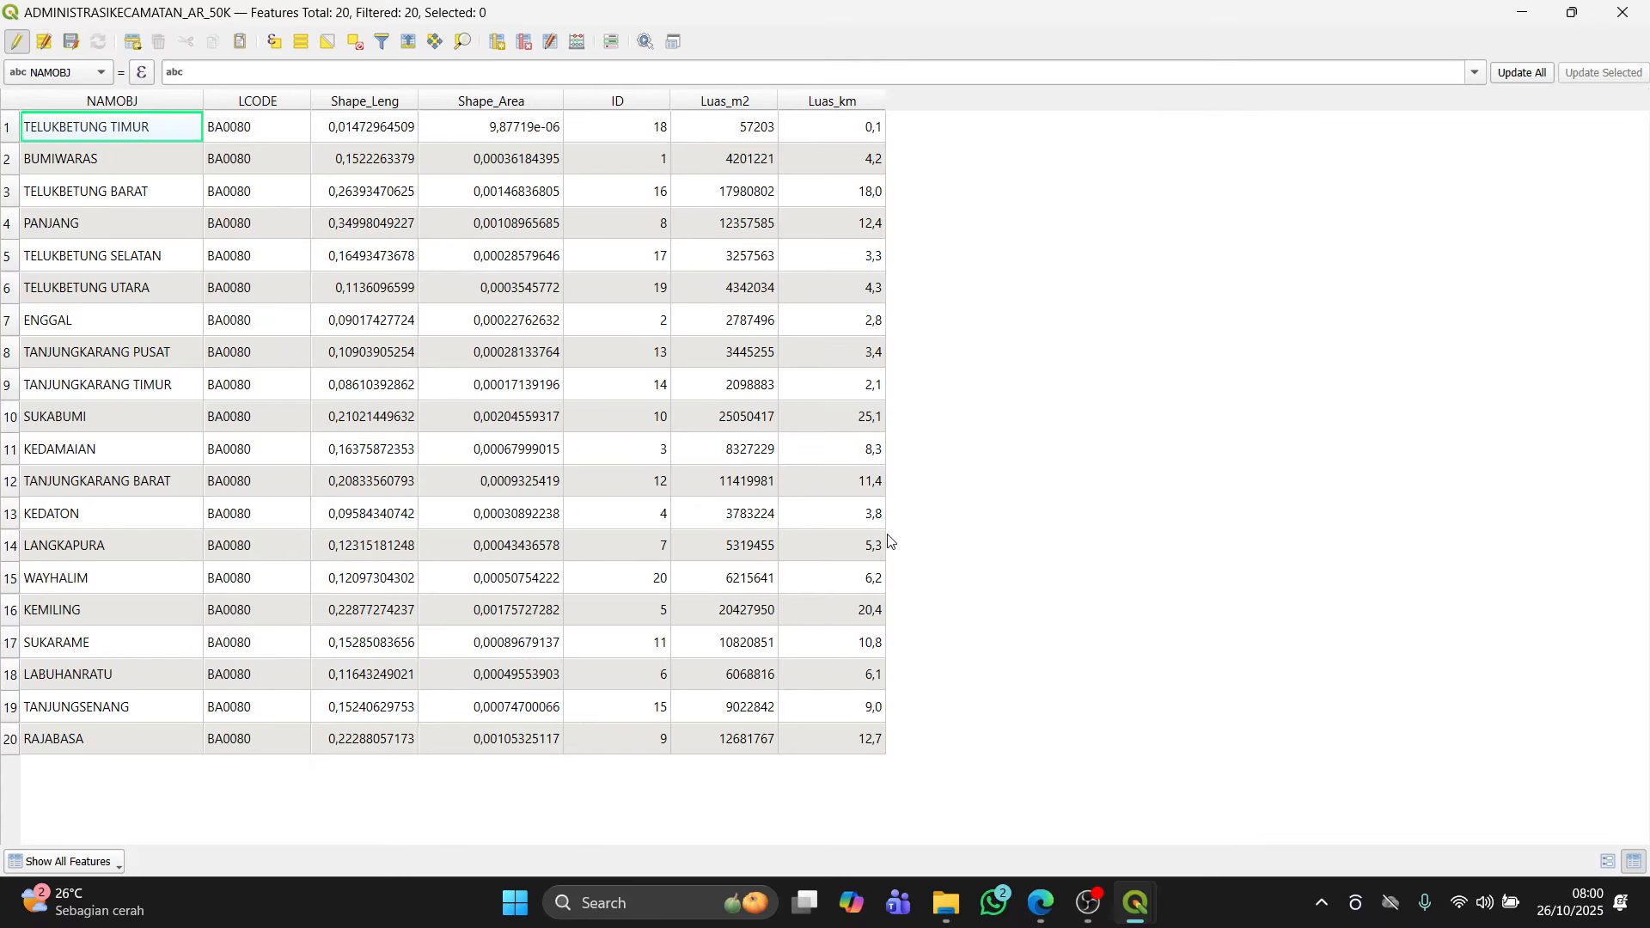
Step: Review the module's sections on Field Calculator operation types, including arithmetic and conditional examples
key("alt+Tab")
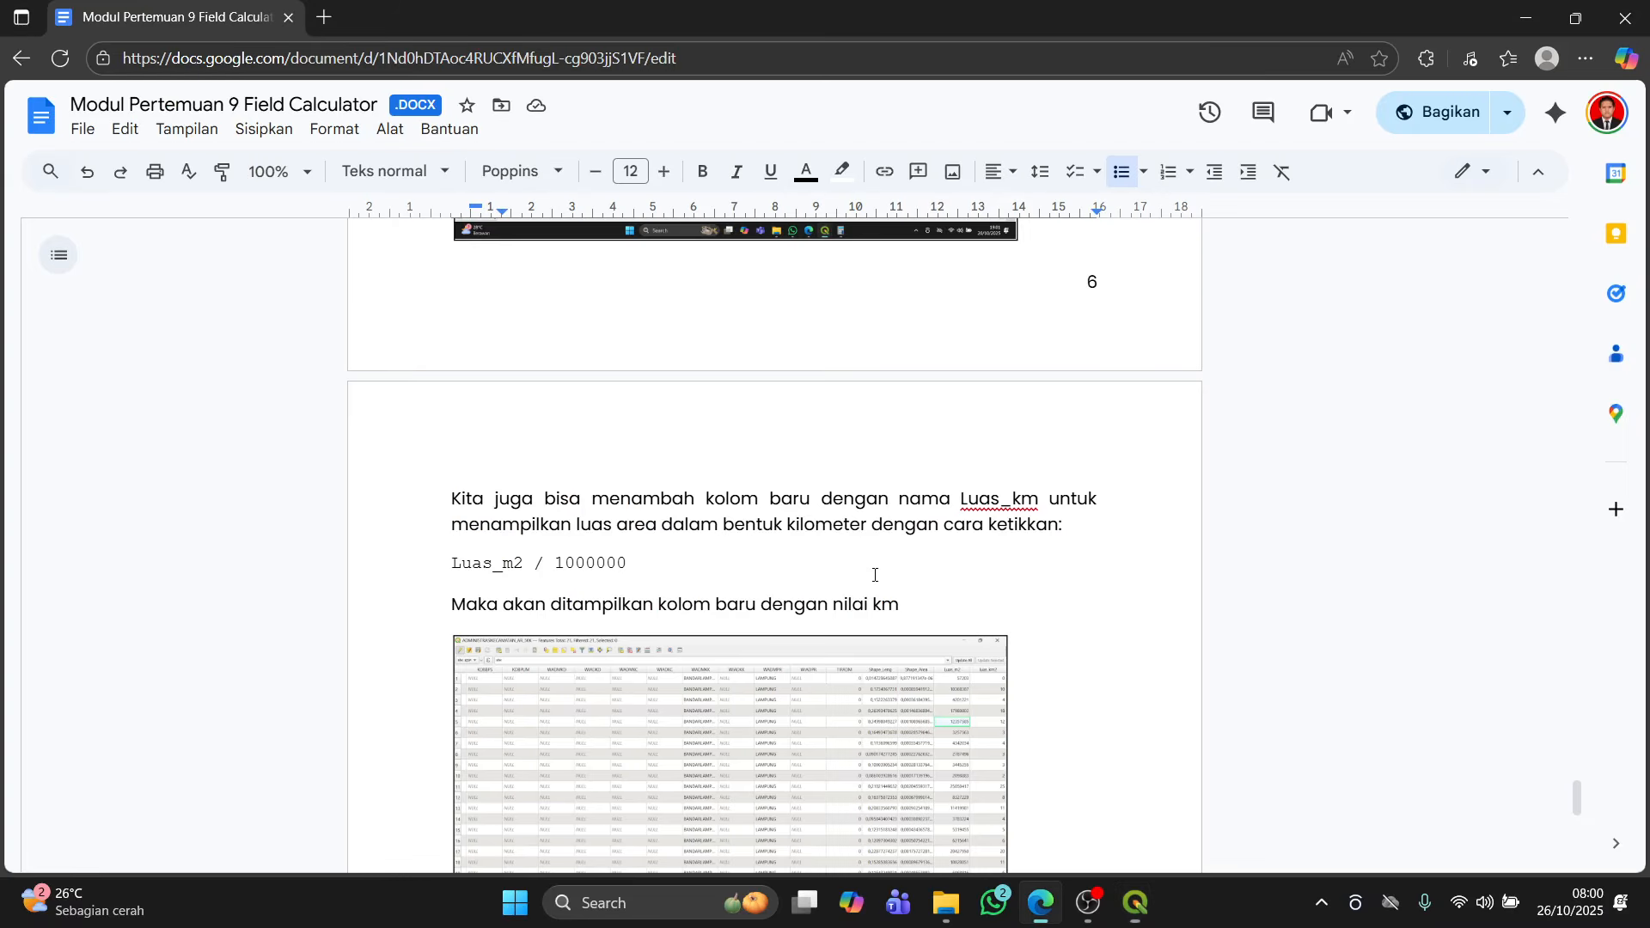
scroll(876, 586, "up", 1)
scroll(876, 586, "up", 20)
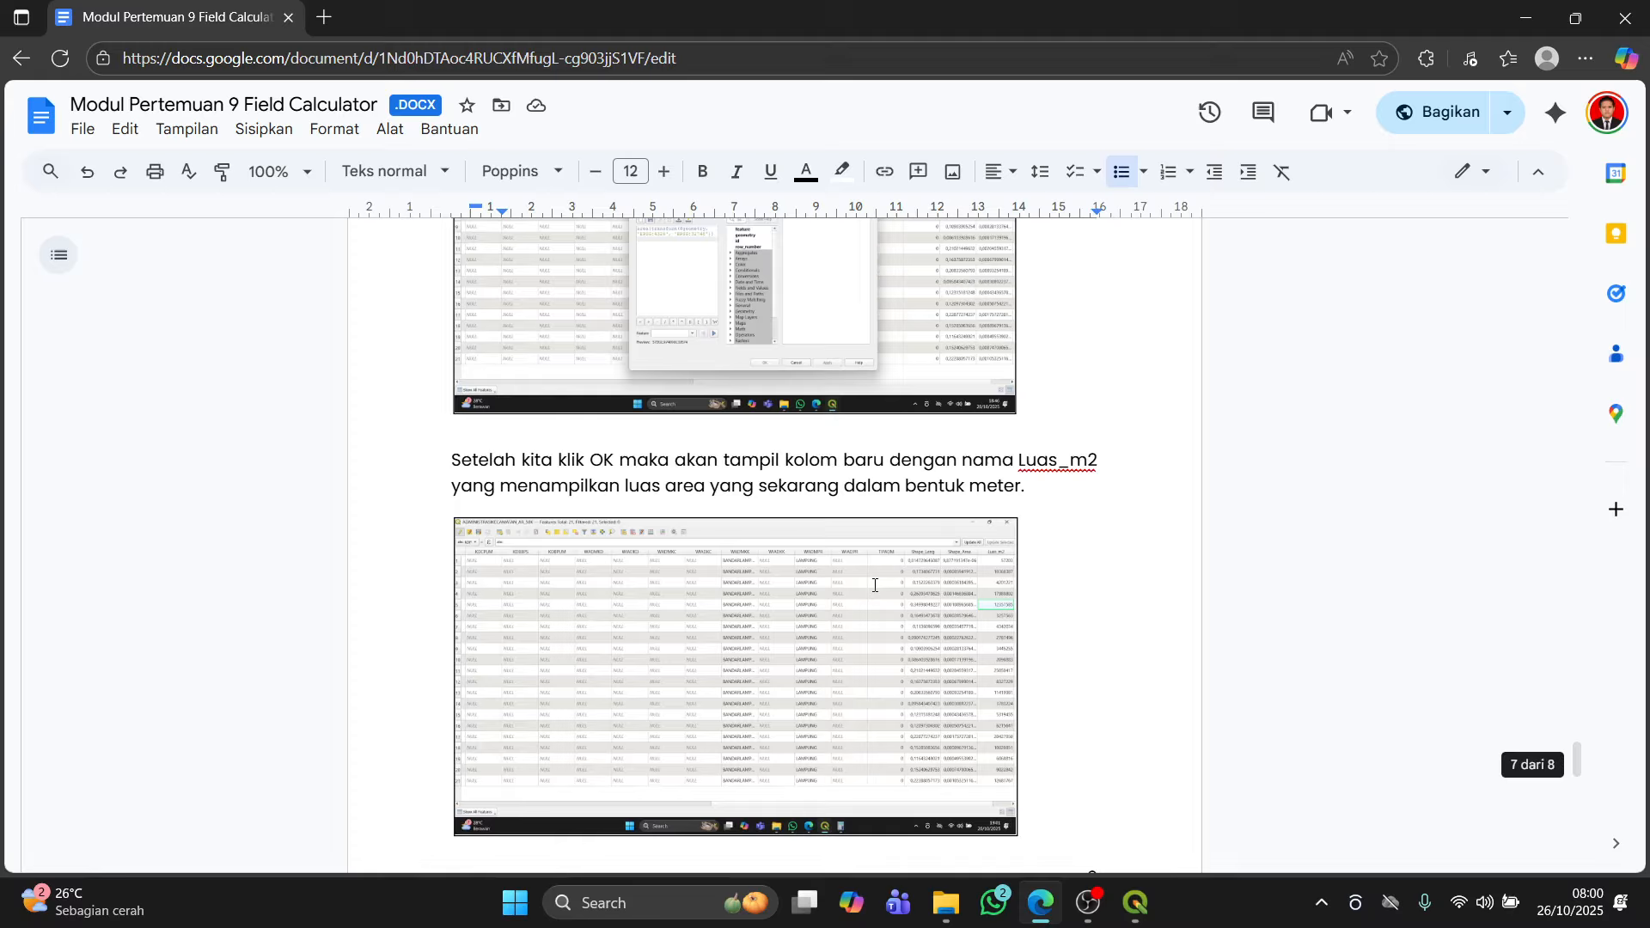
scroll(877, 573, "up", 4)
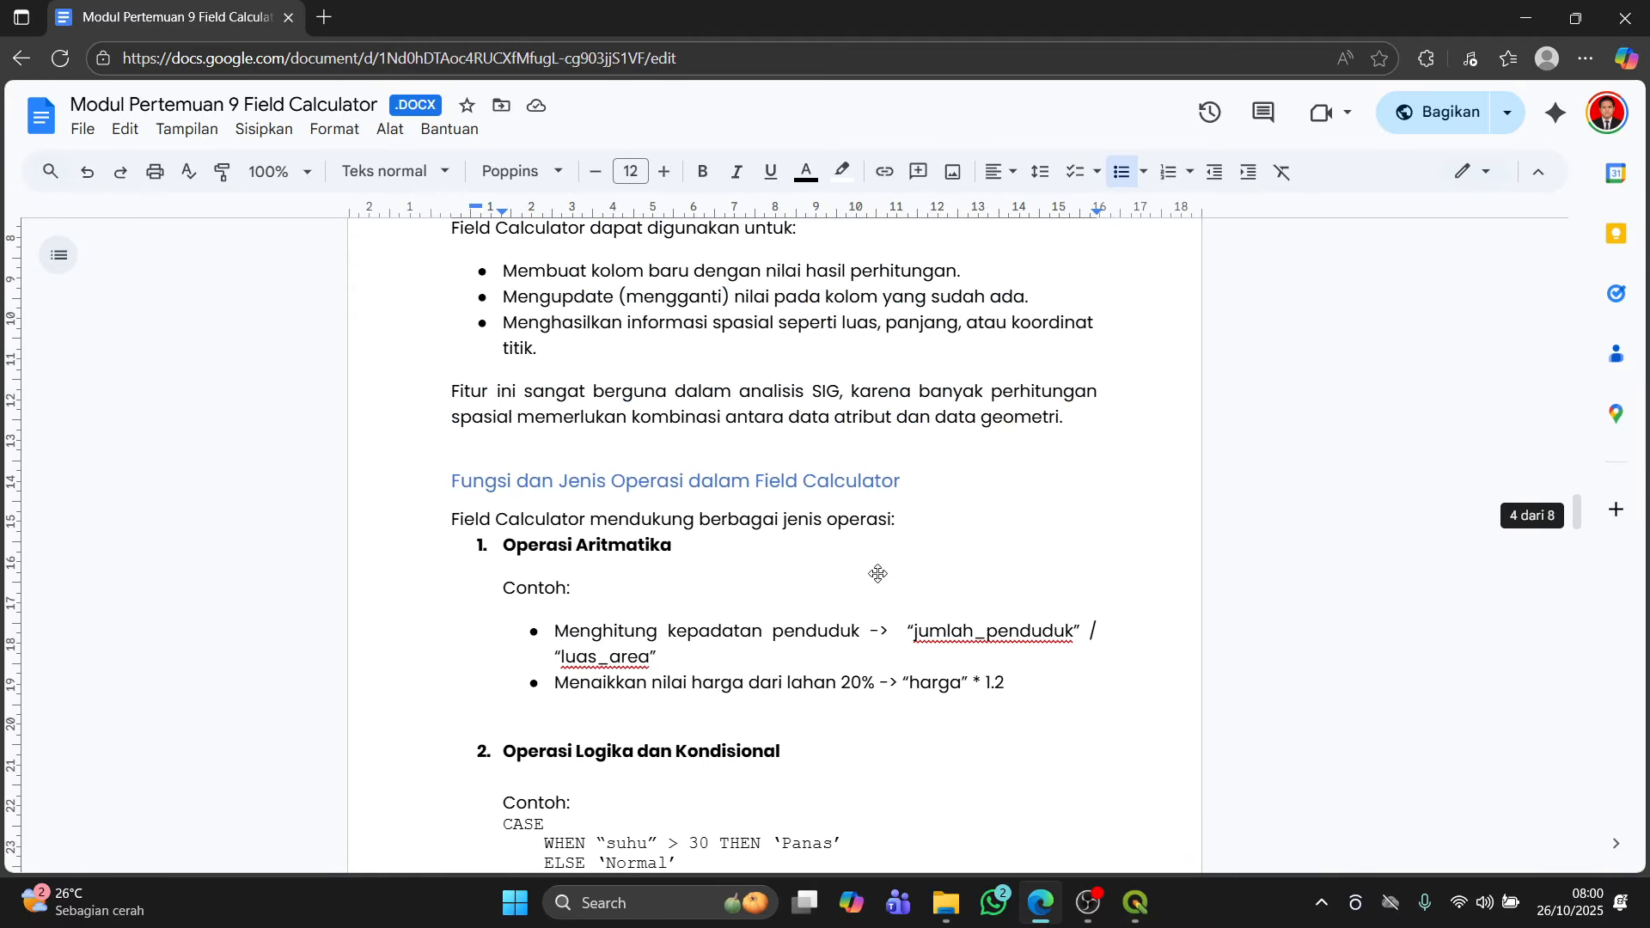
scroll(972, 542, "down", 3)
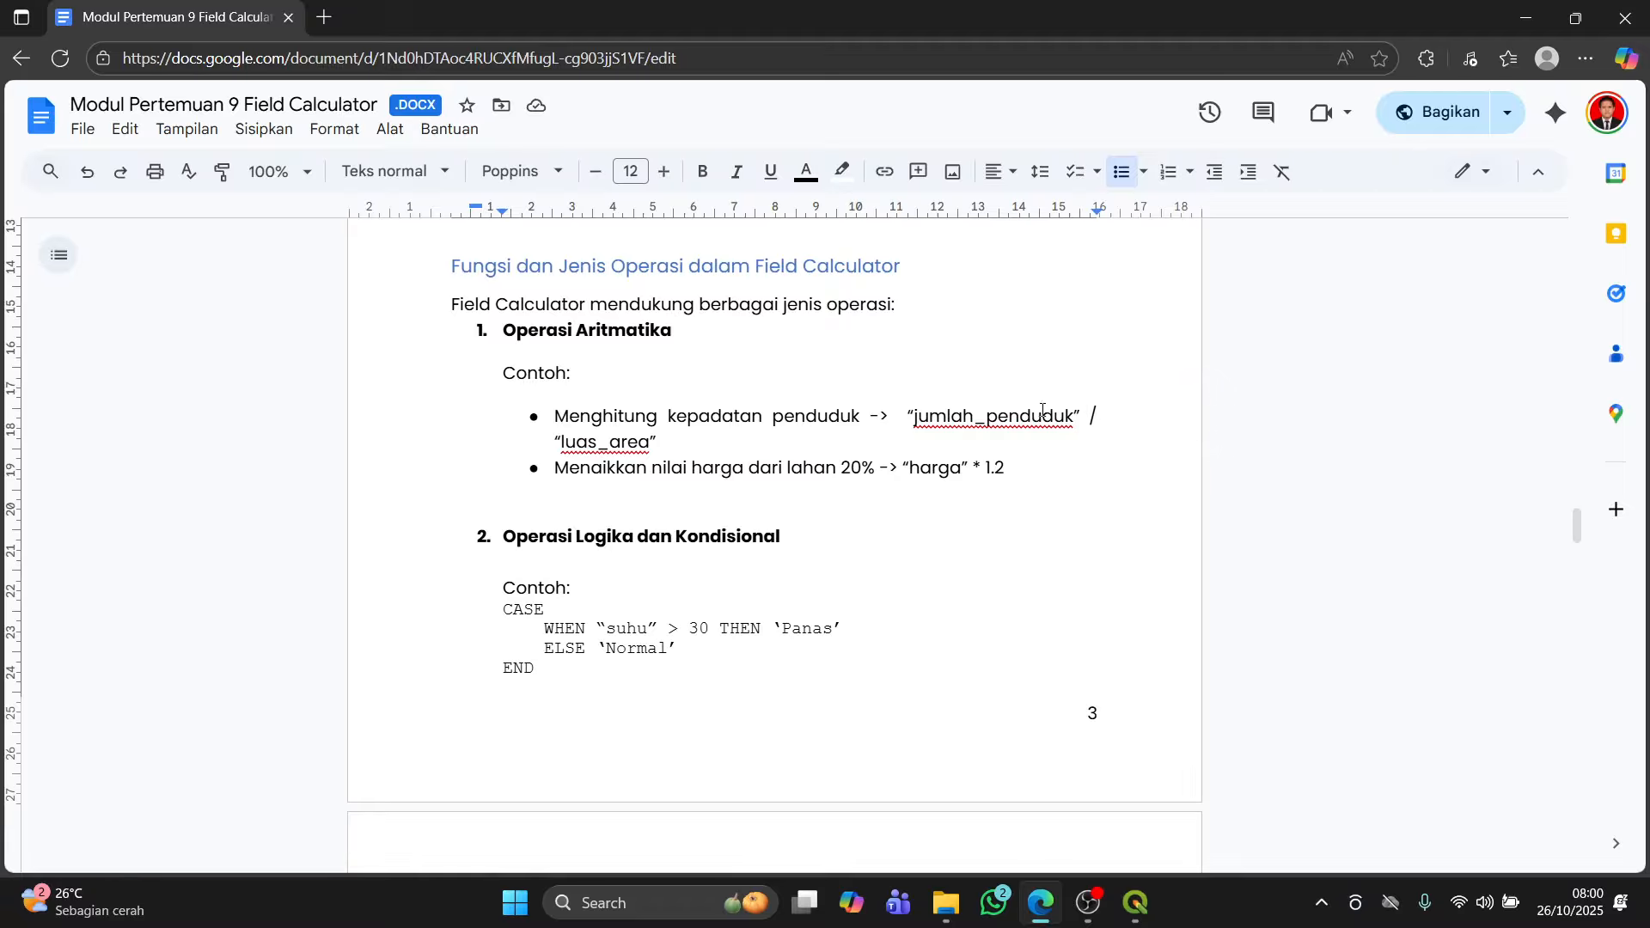
key("alt+Tab")
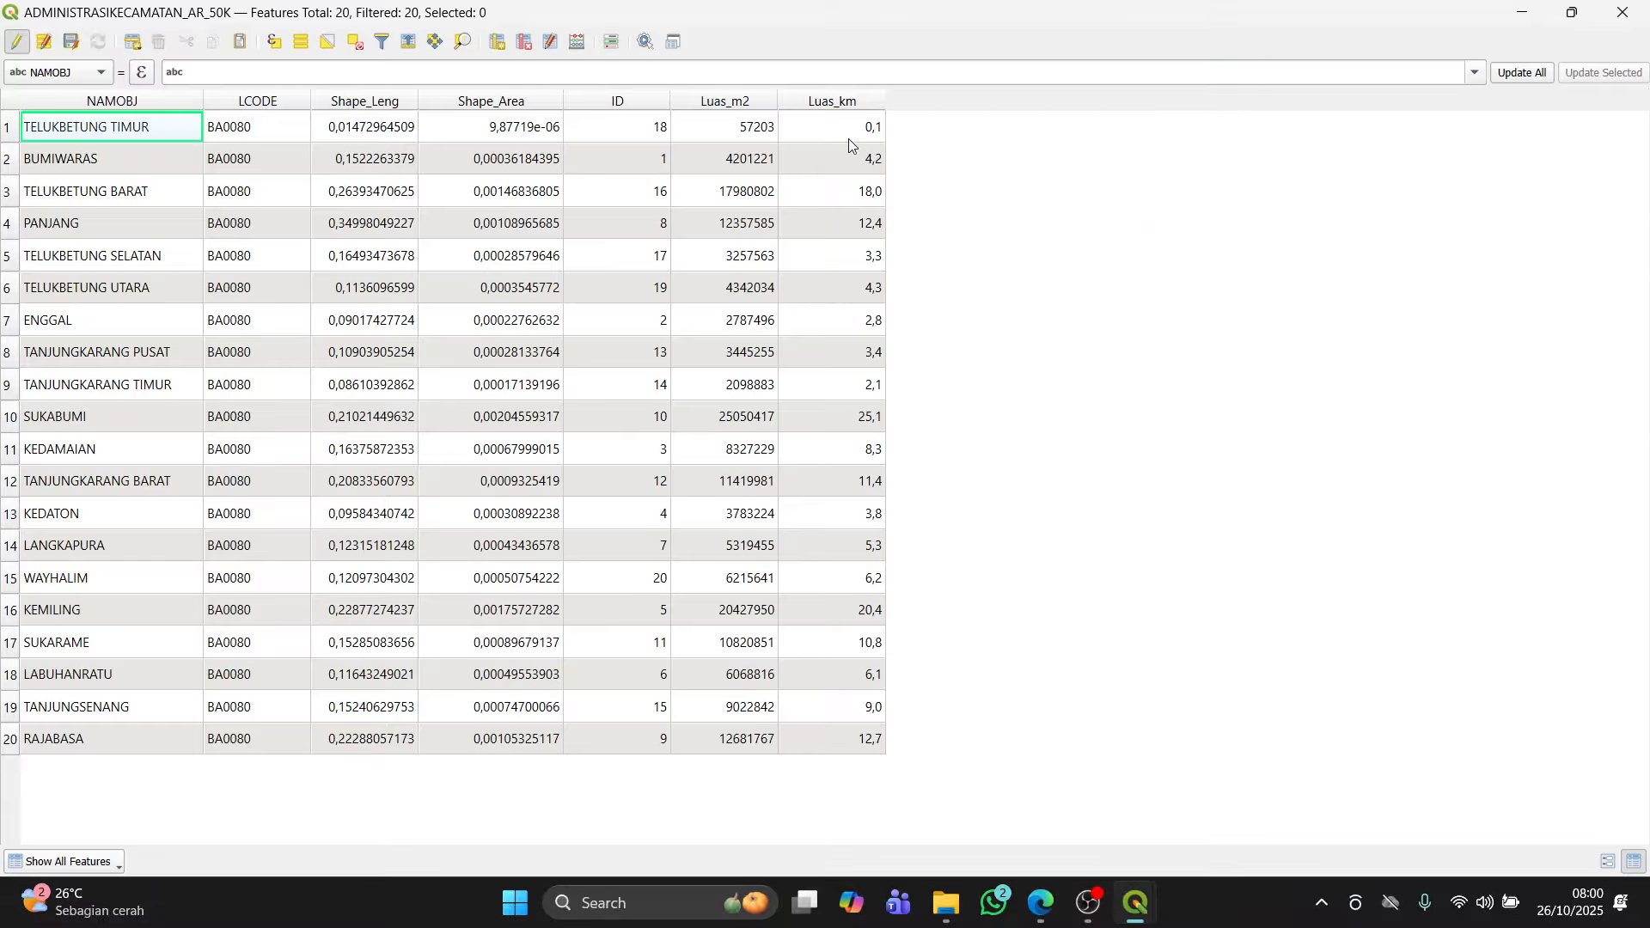
key("alt+Tab")
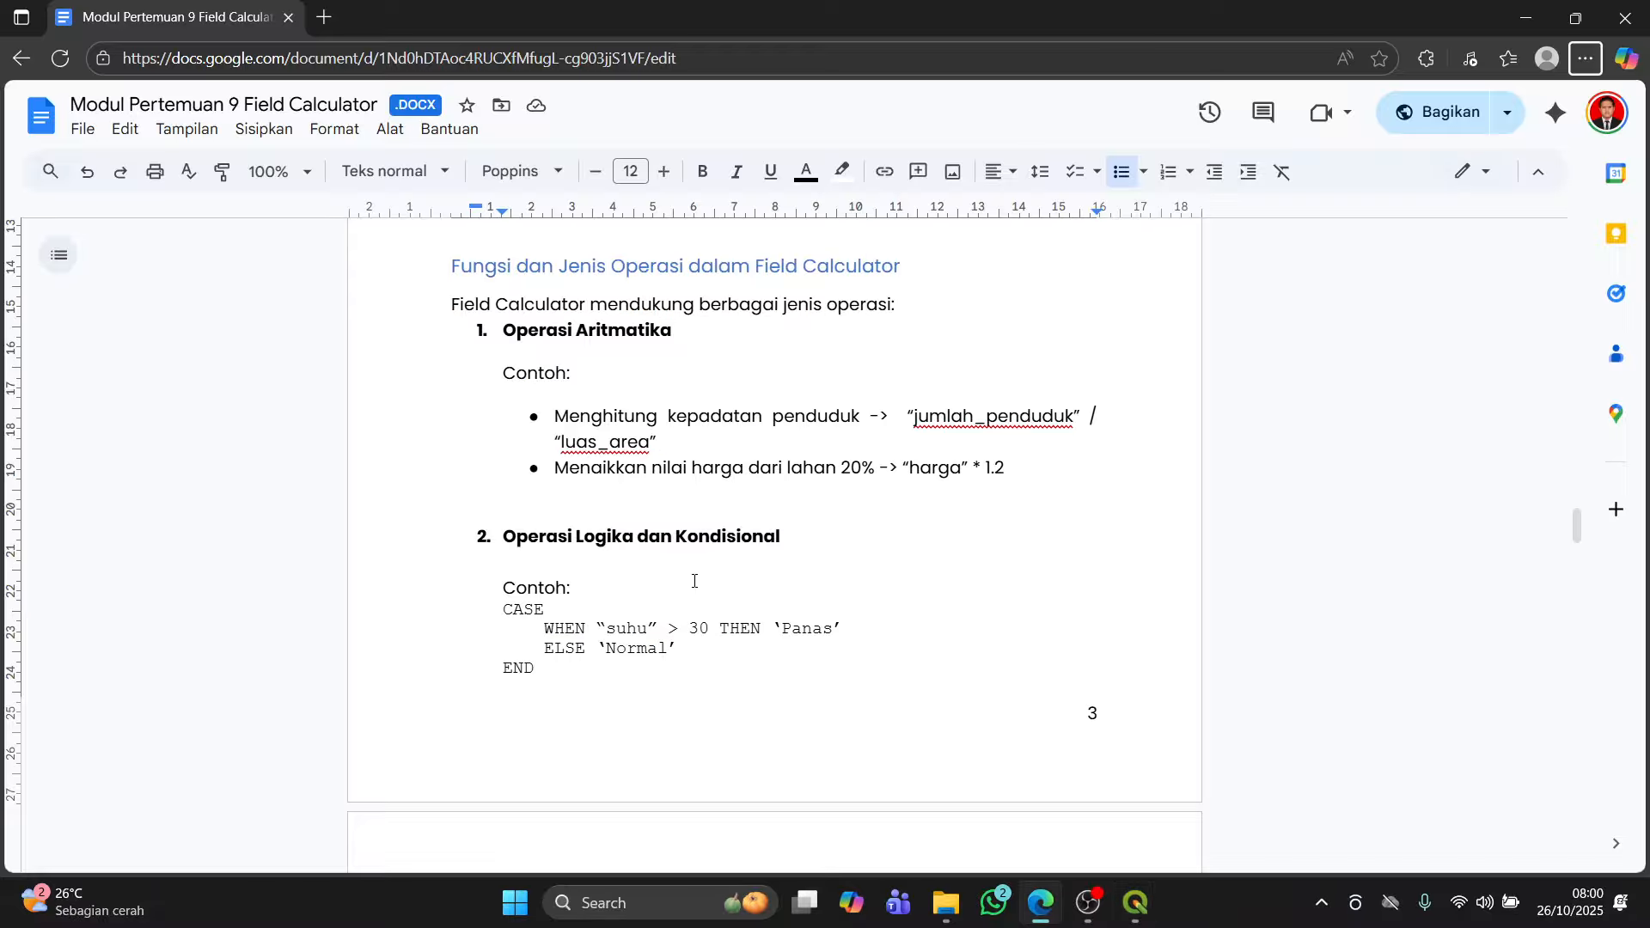
scroll(693, 578, "down", 1)
key("alt+Tab")
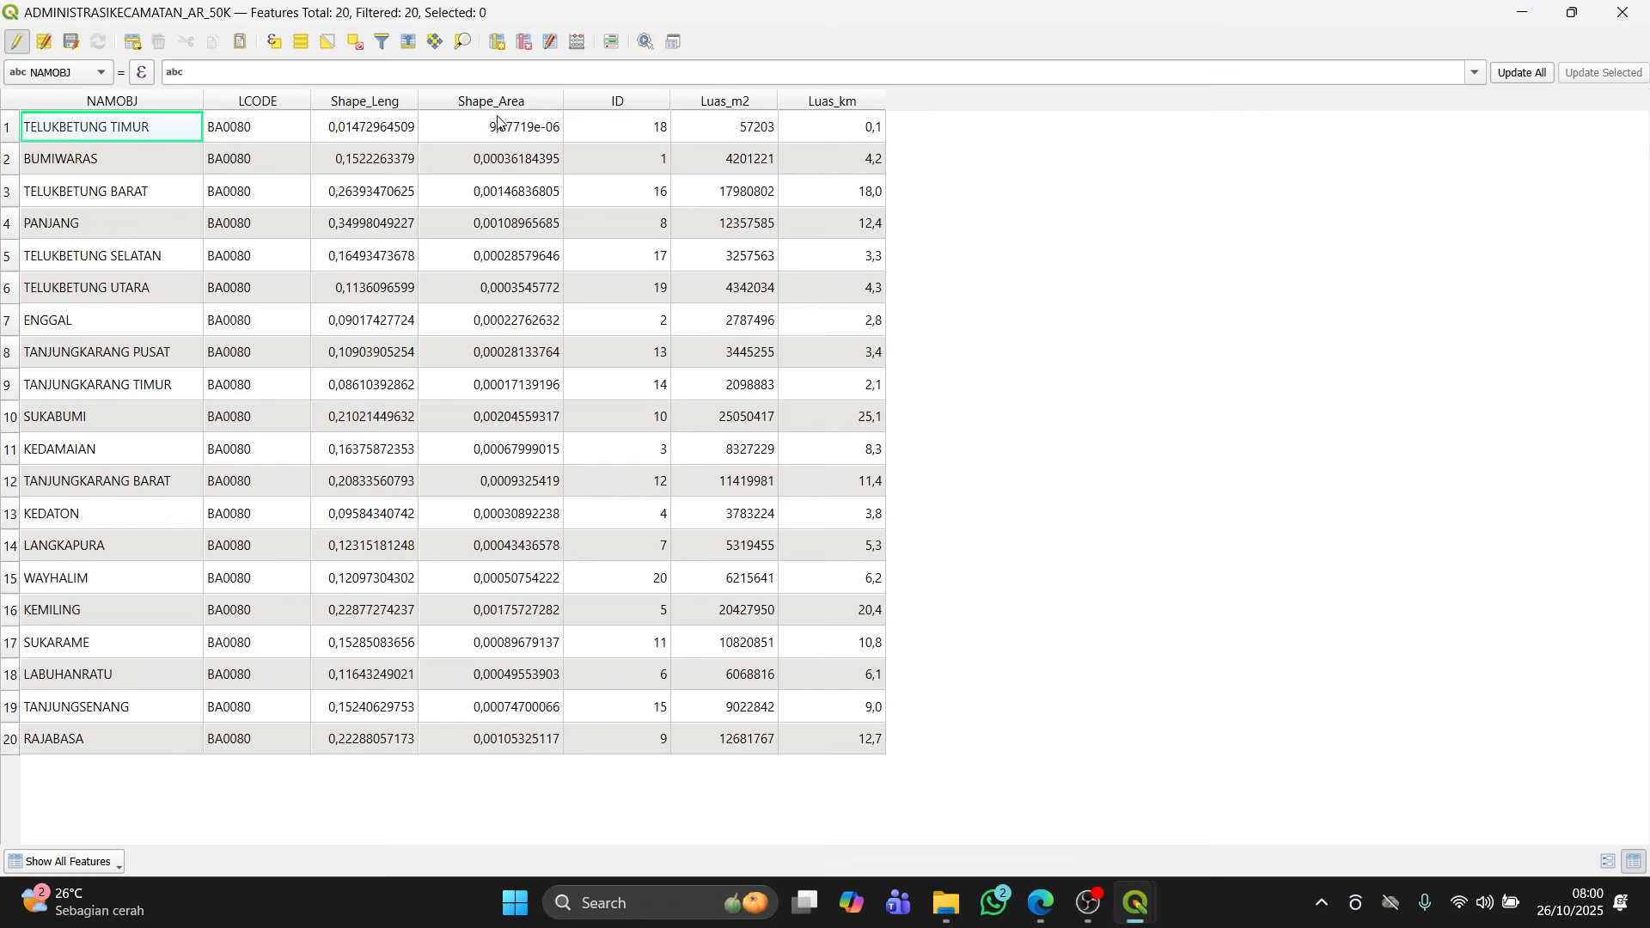
Step: Open the Field Calculator and define a new Text (string) field named Besar?
left_click(577, 42)
left_click(889, 226)
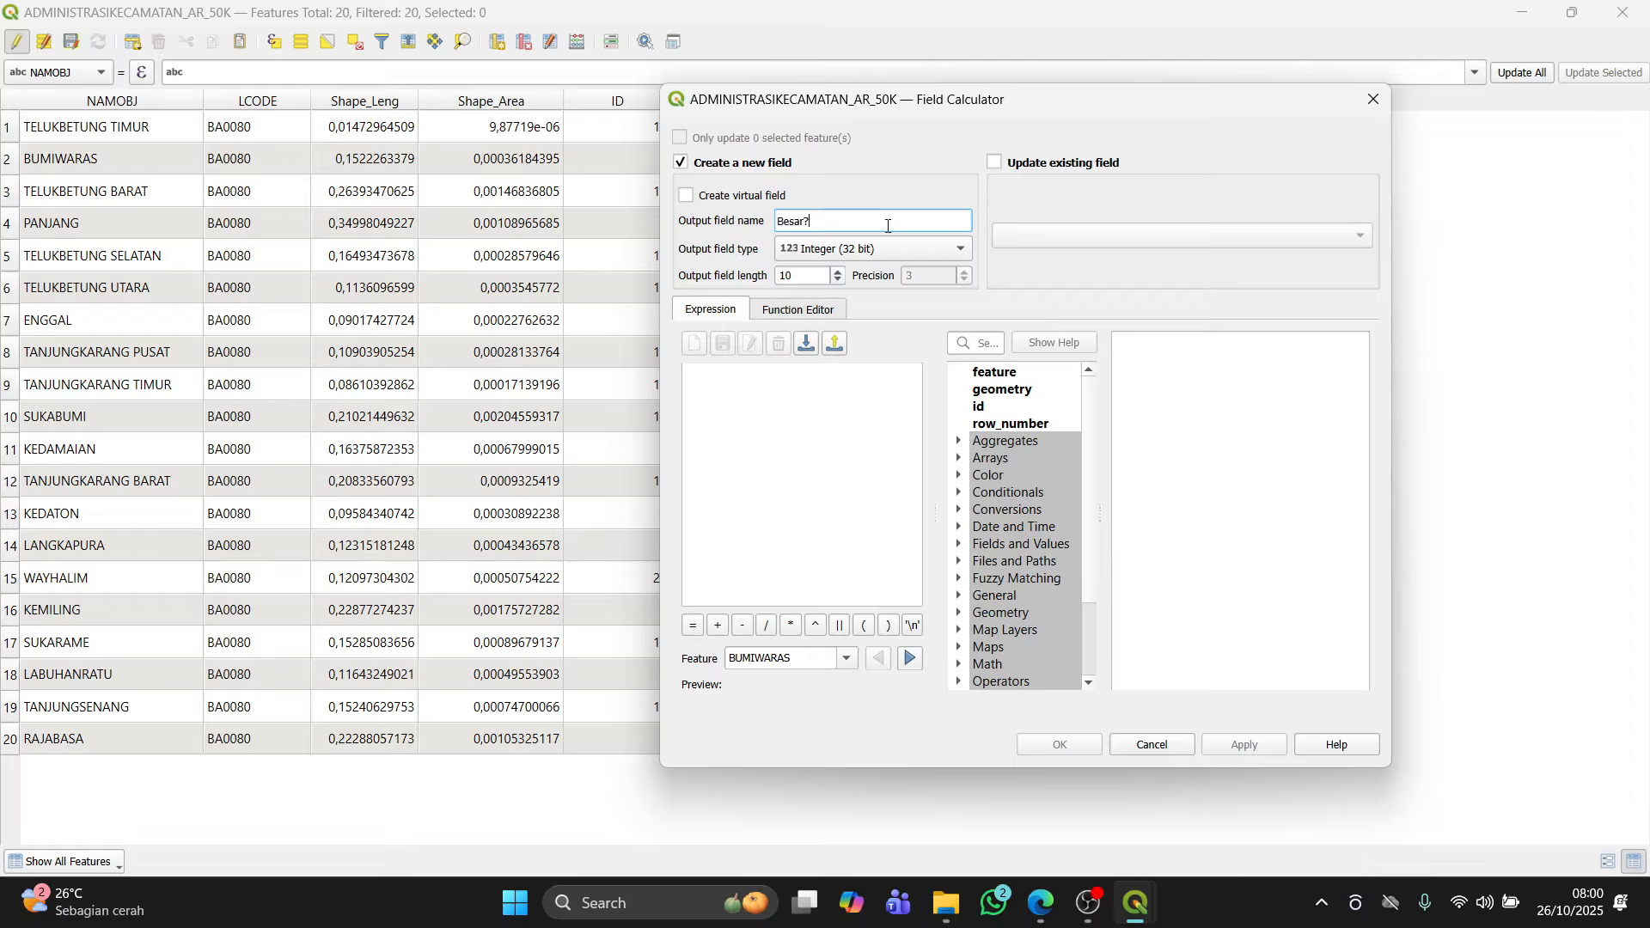
left_click(937, 250)
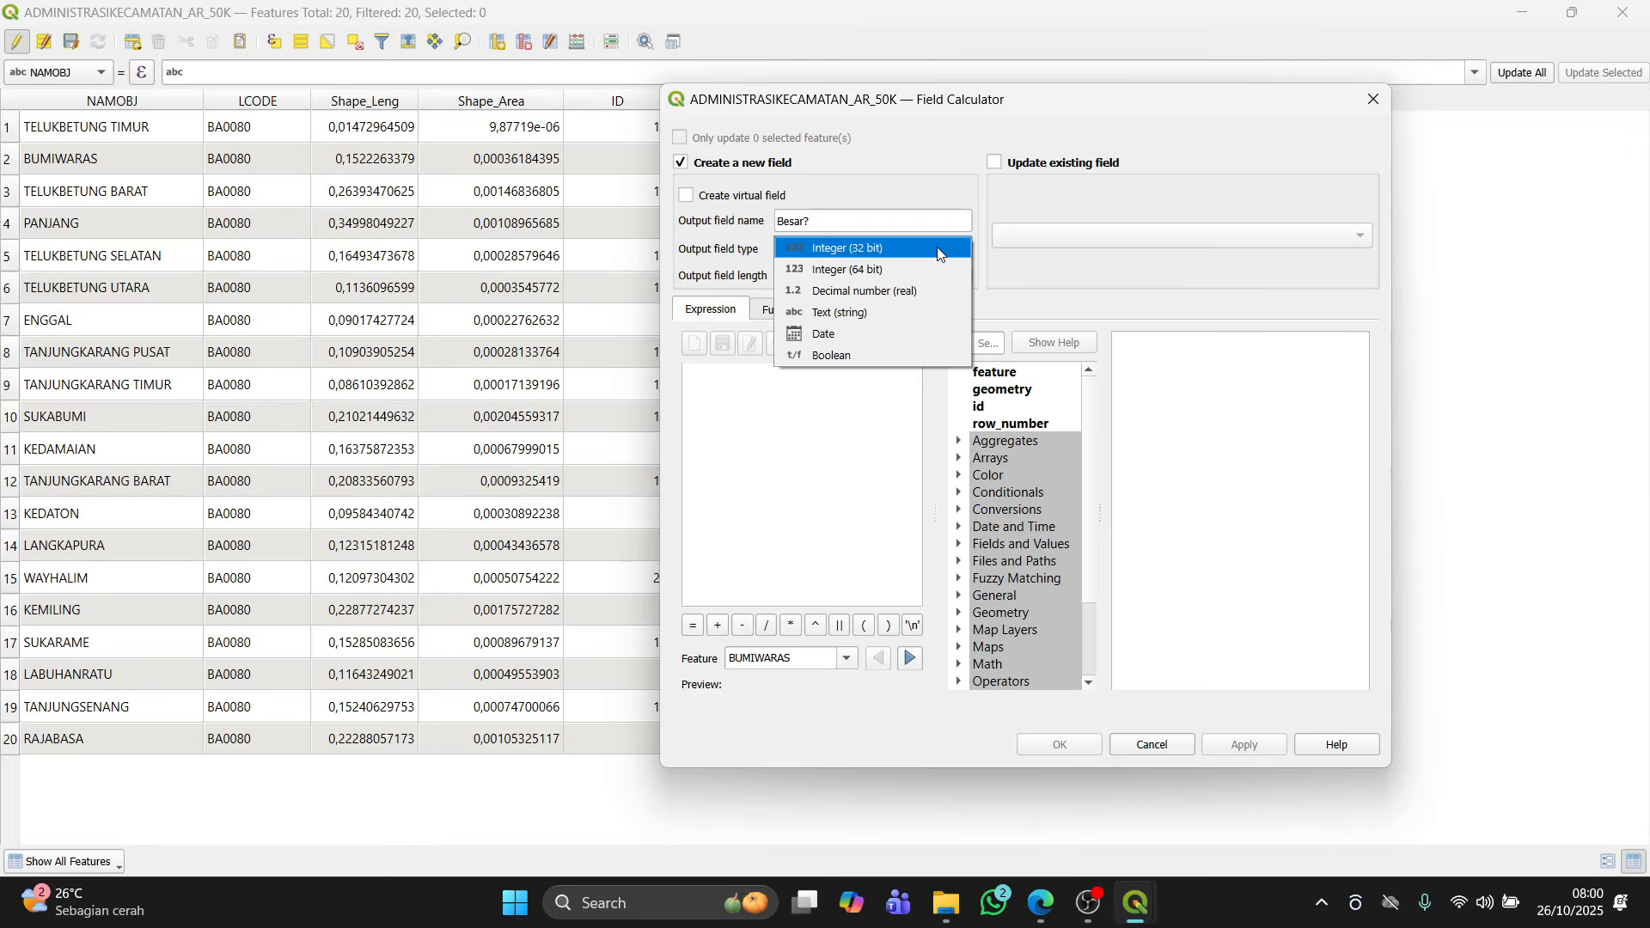
left_click(906, 310)
left_click(830, 376)
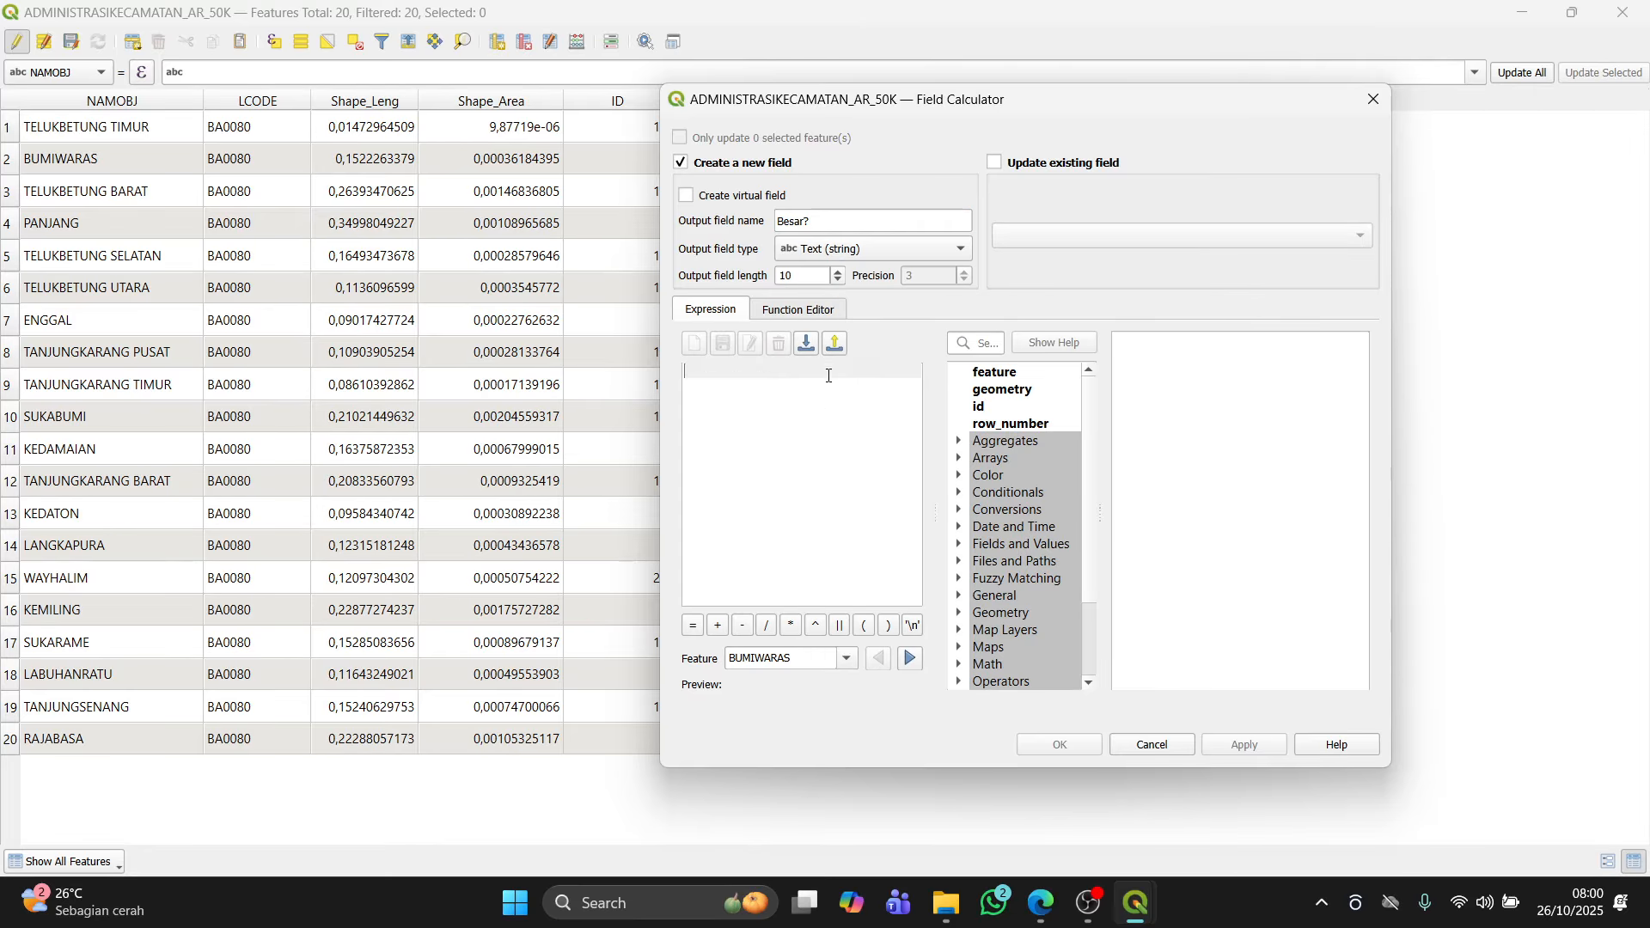
Step: Write the expression CASE WHEN Luas_km > 10 THEN 'Ya' ELSE 'Tidak' END
type("CAS")
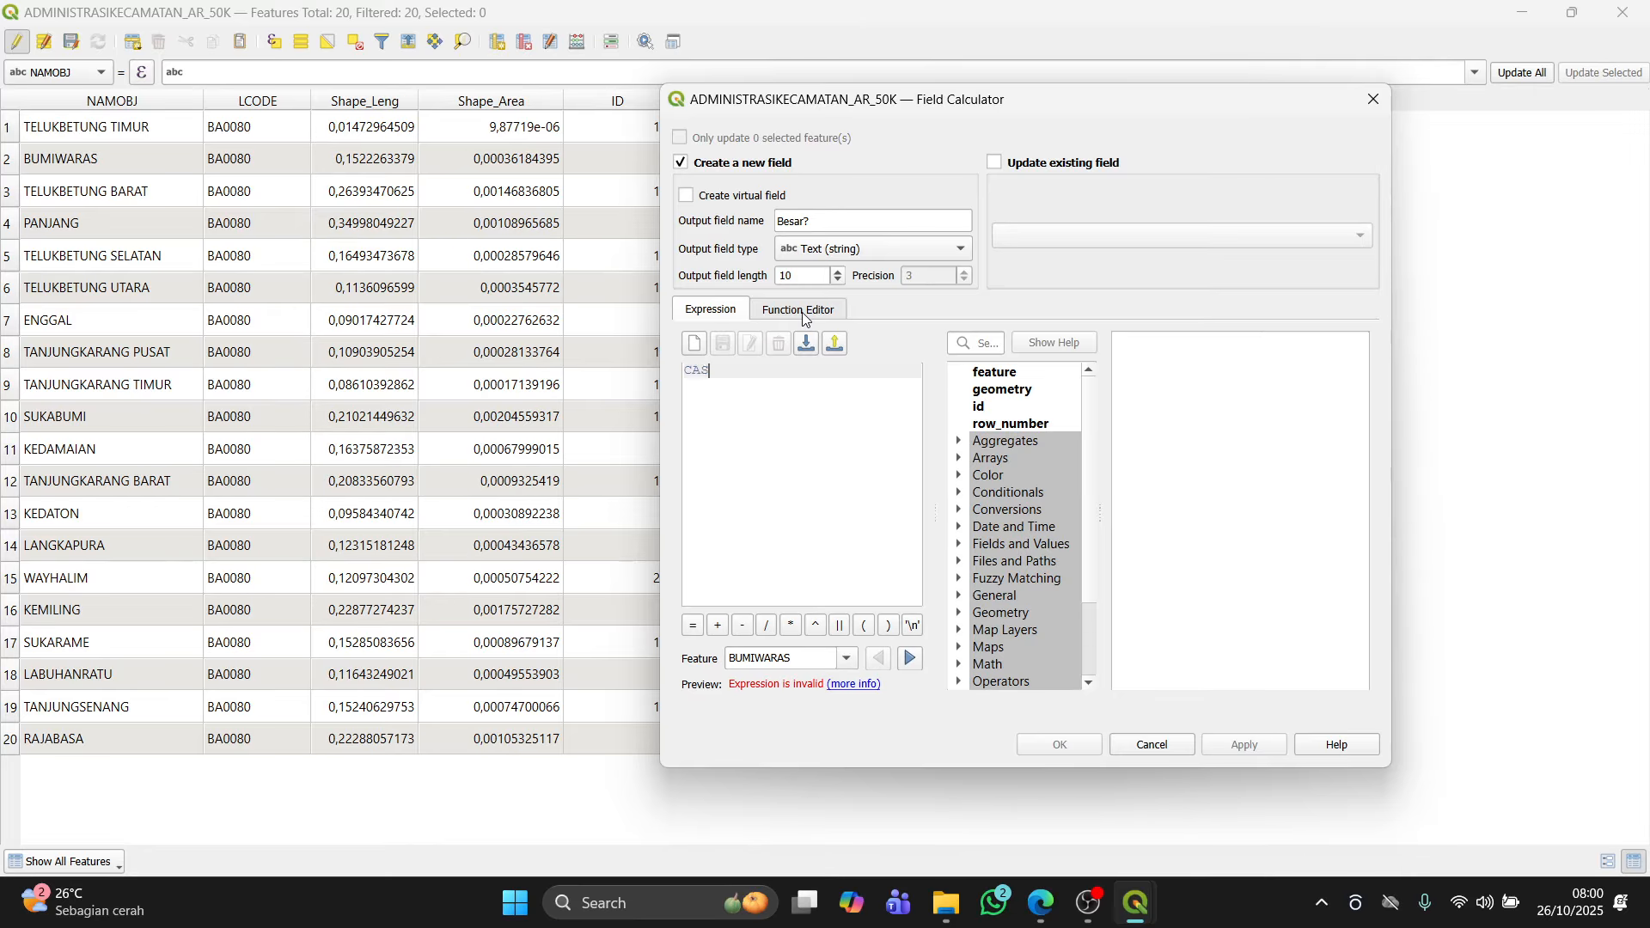
type("E")
key("Return")
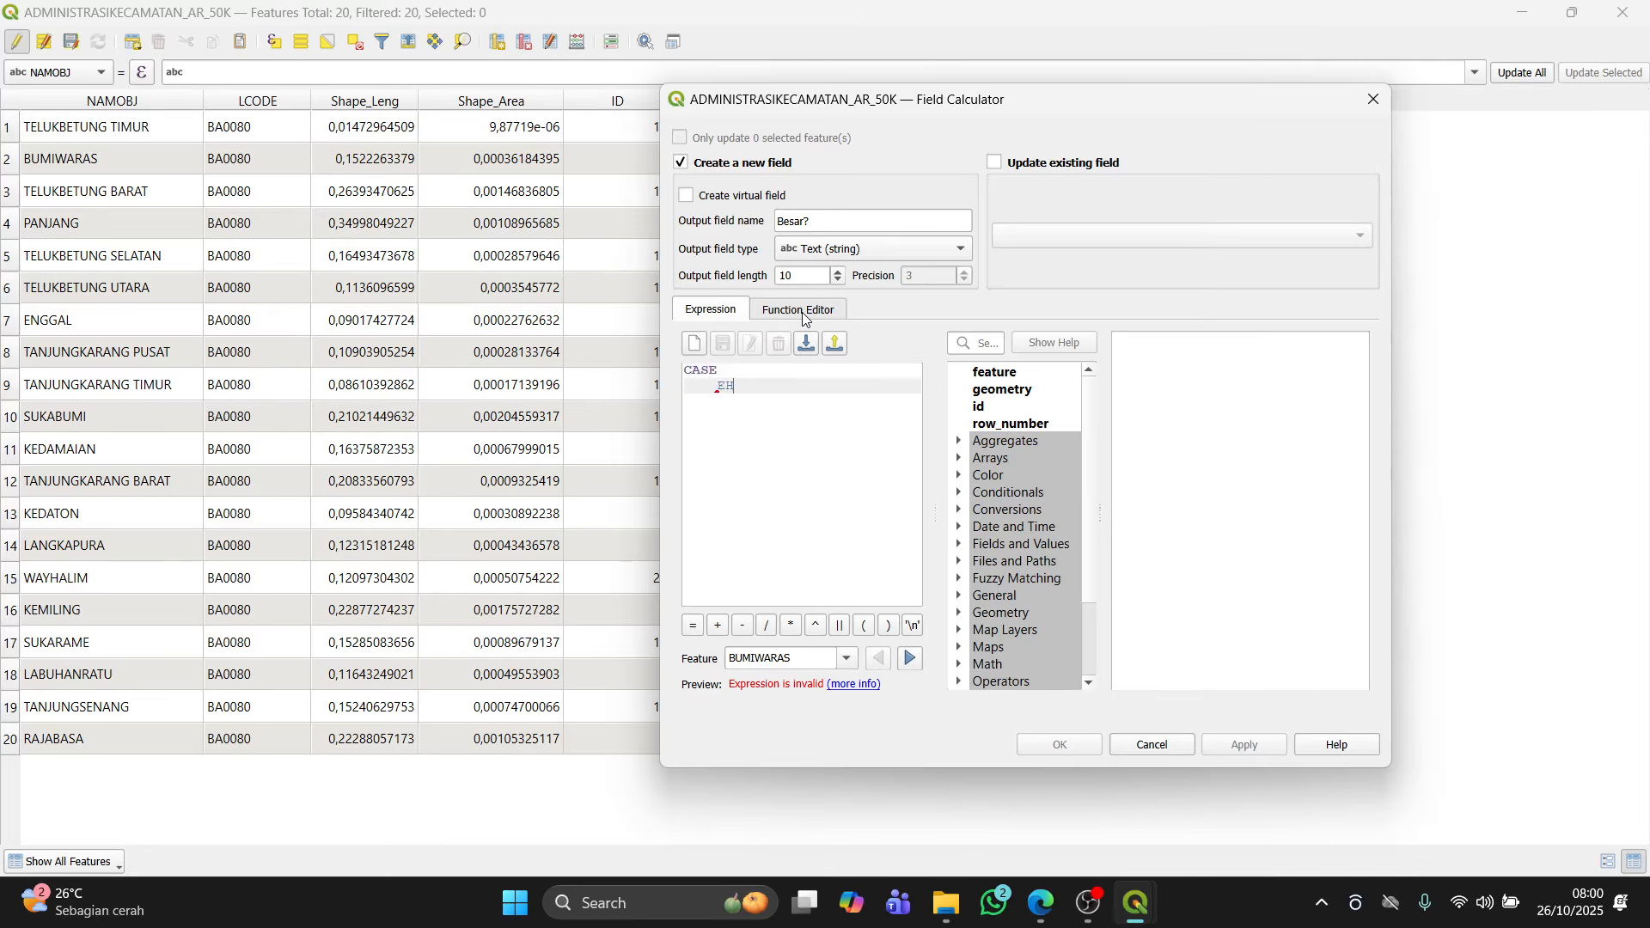
type("WHEN luas_km > 10 THN")
key("BackSpace")
type("EN 'Ya")
key("Return")
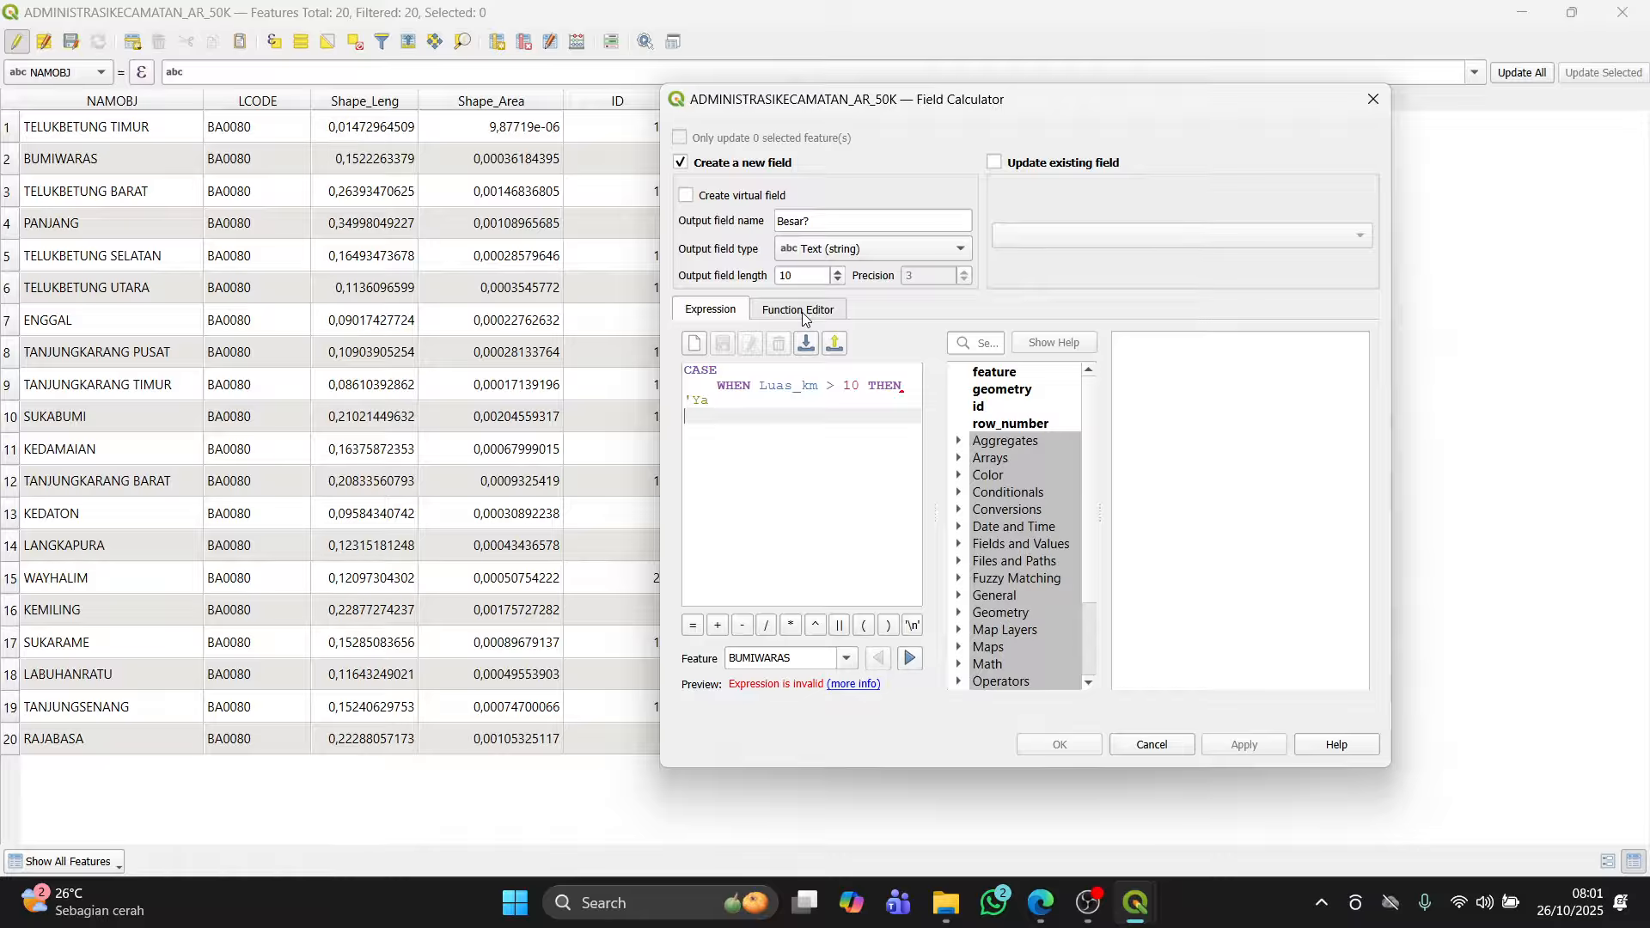
key("BackSpace")
type("' ELSE ")
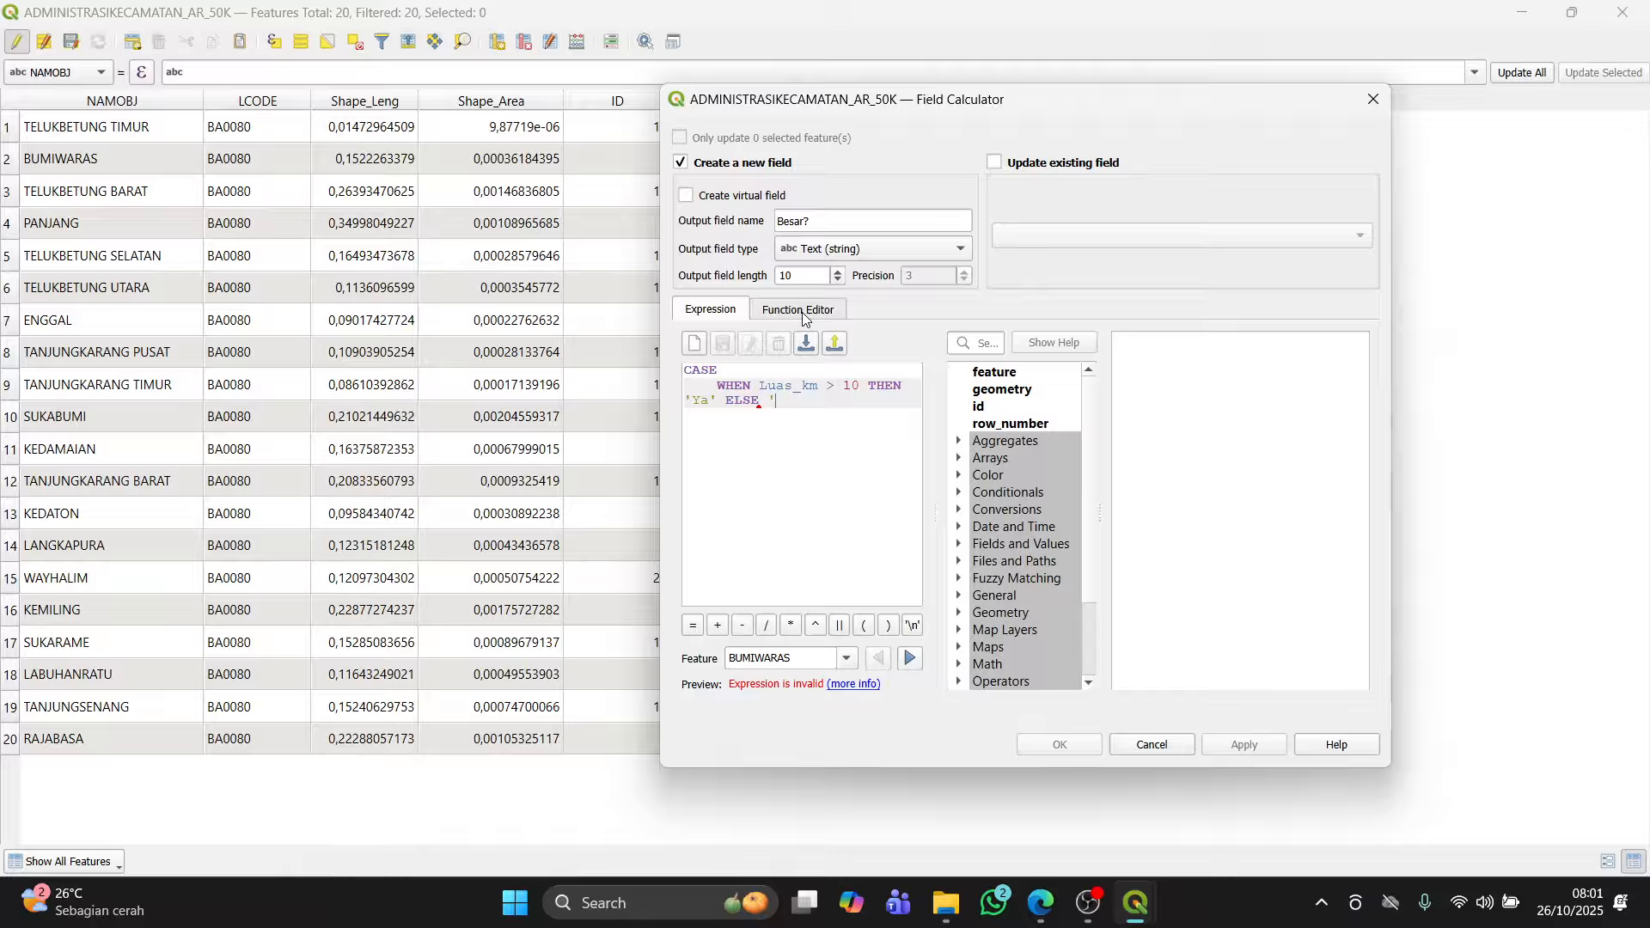
type("'Tidak'")
key("Return")
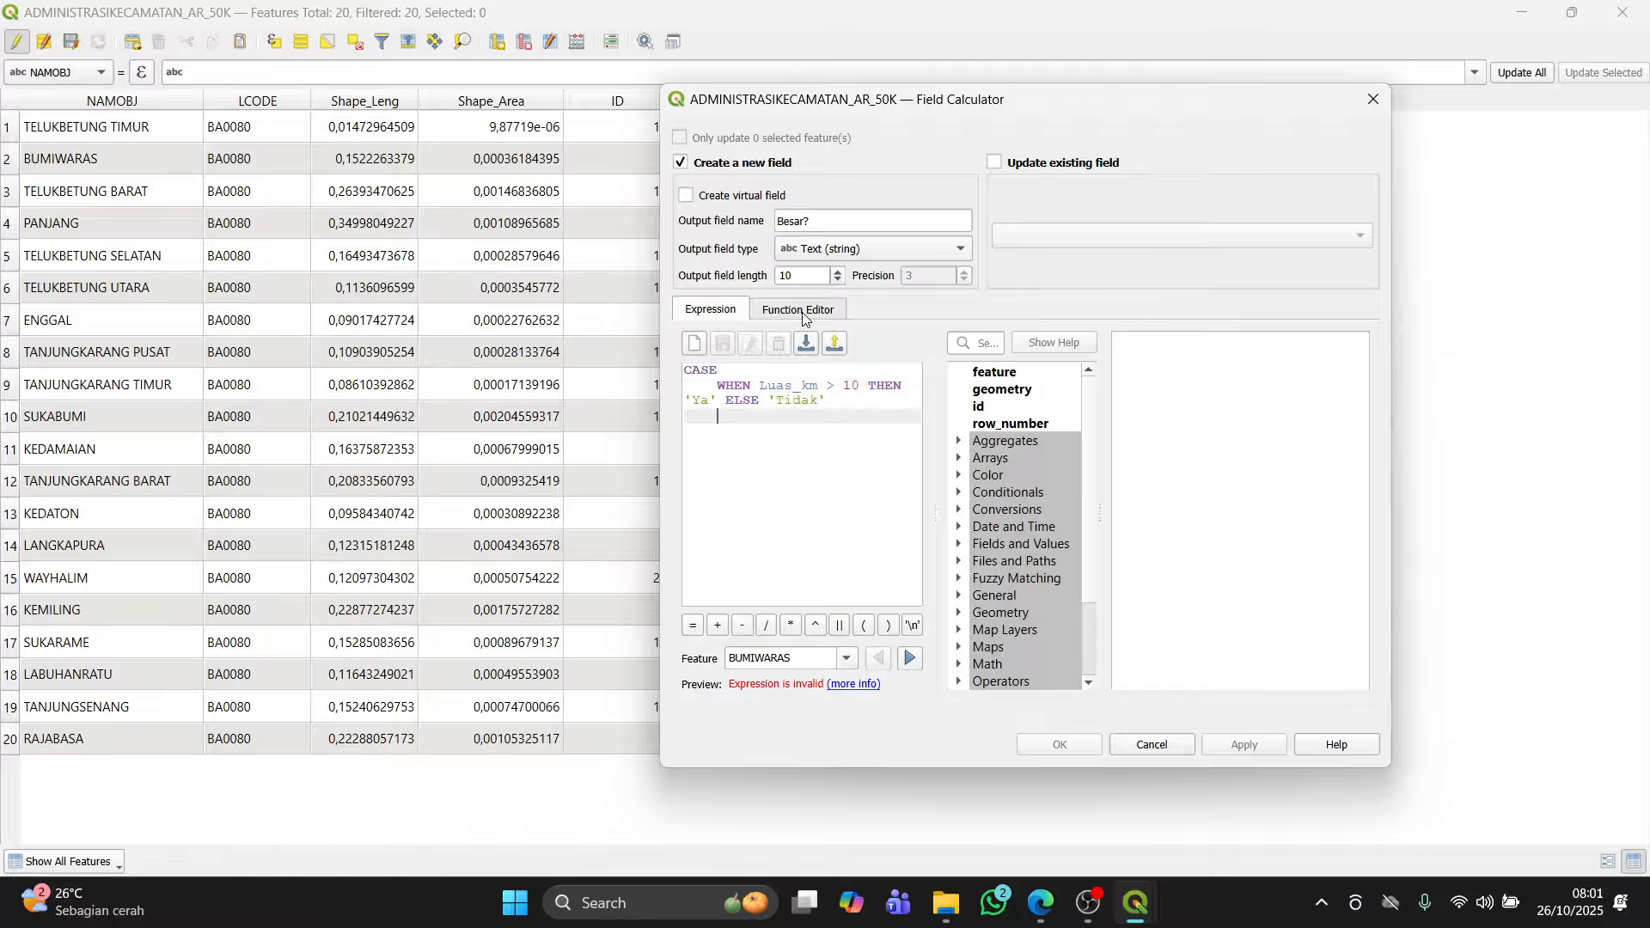
type("END")
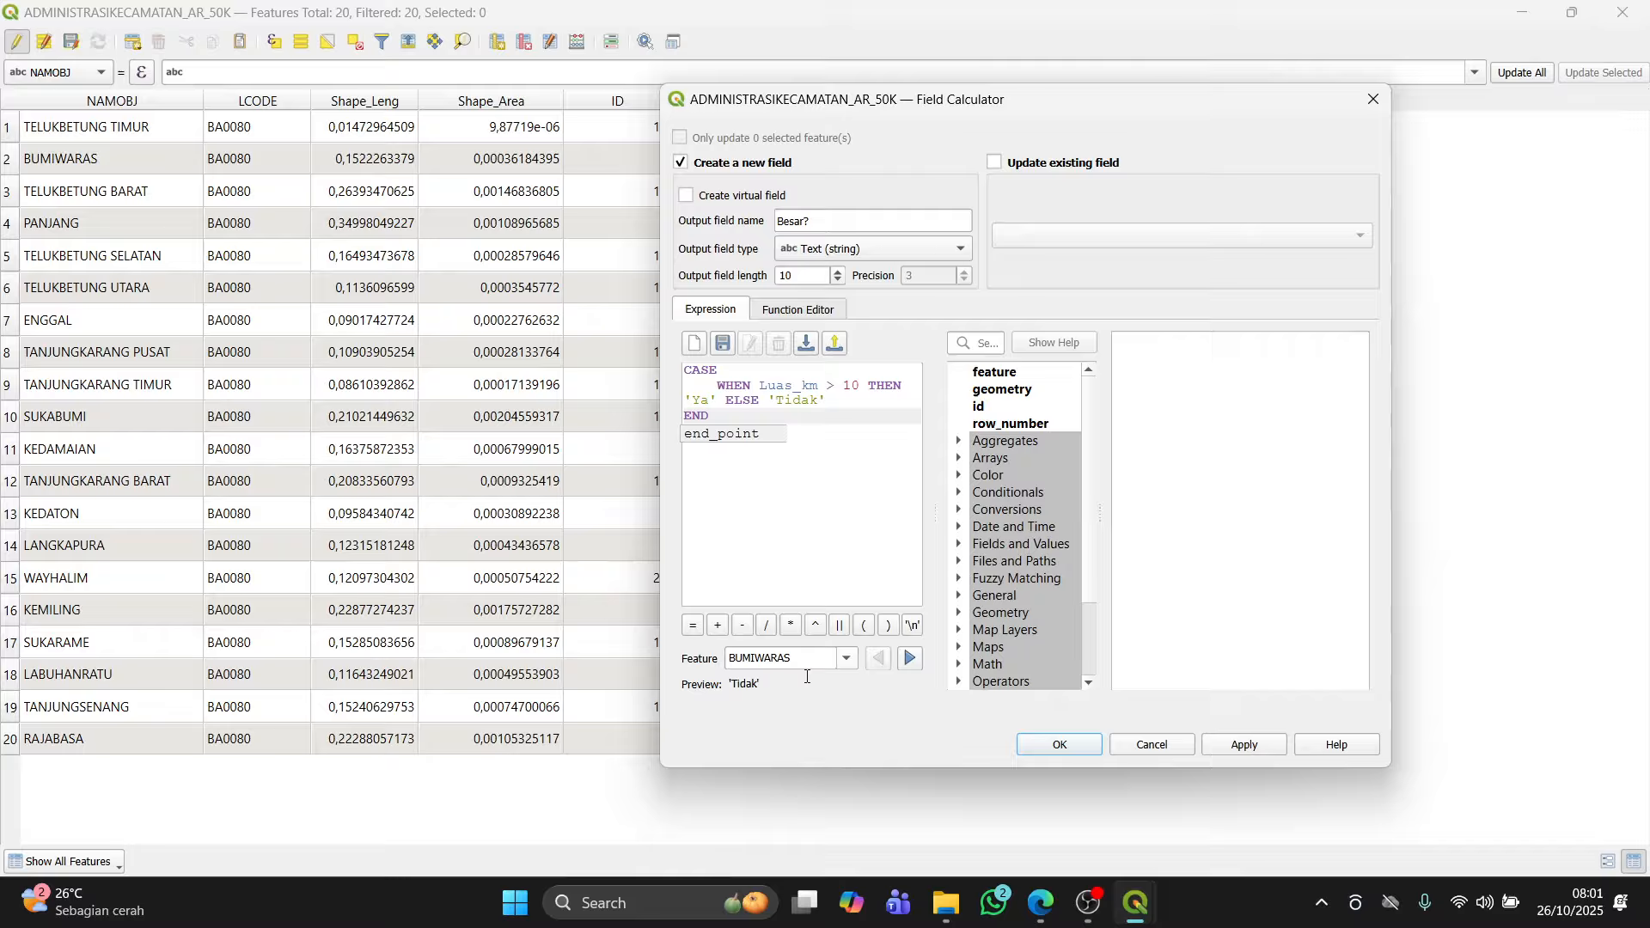
Step: Apply the expression to create the Besar? field and close the Field Calculator
left_click(1231, 746)
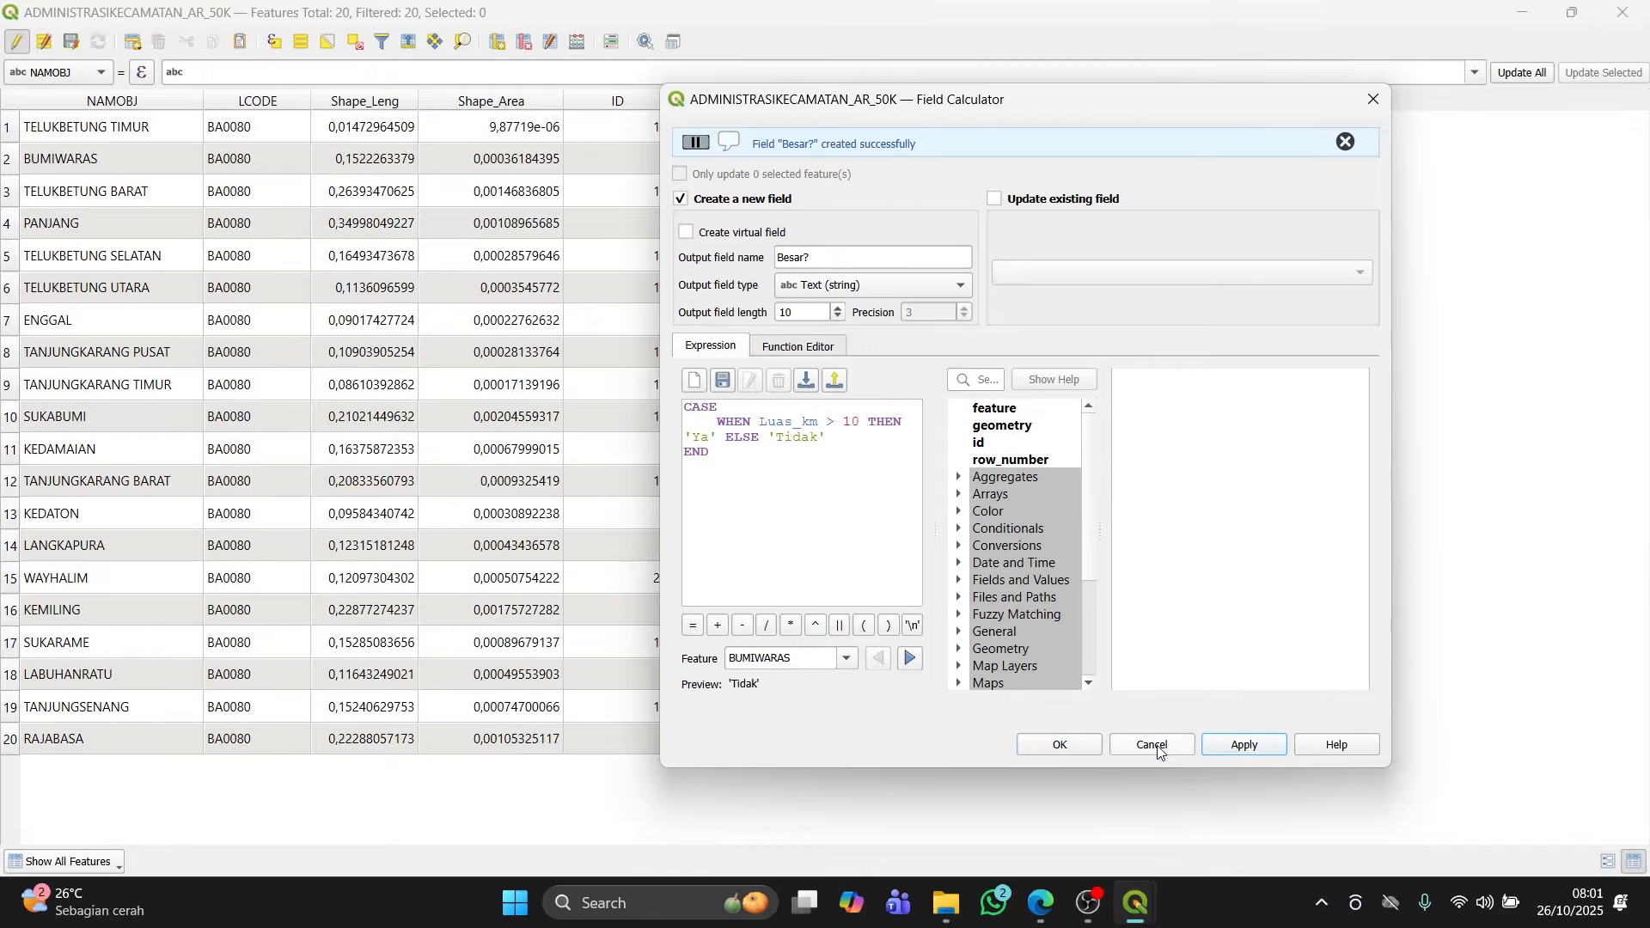
left_click(1082, 746)
left_click(969, 372)
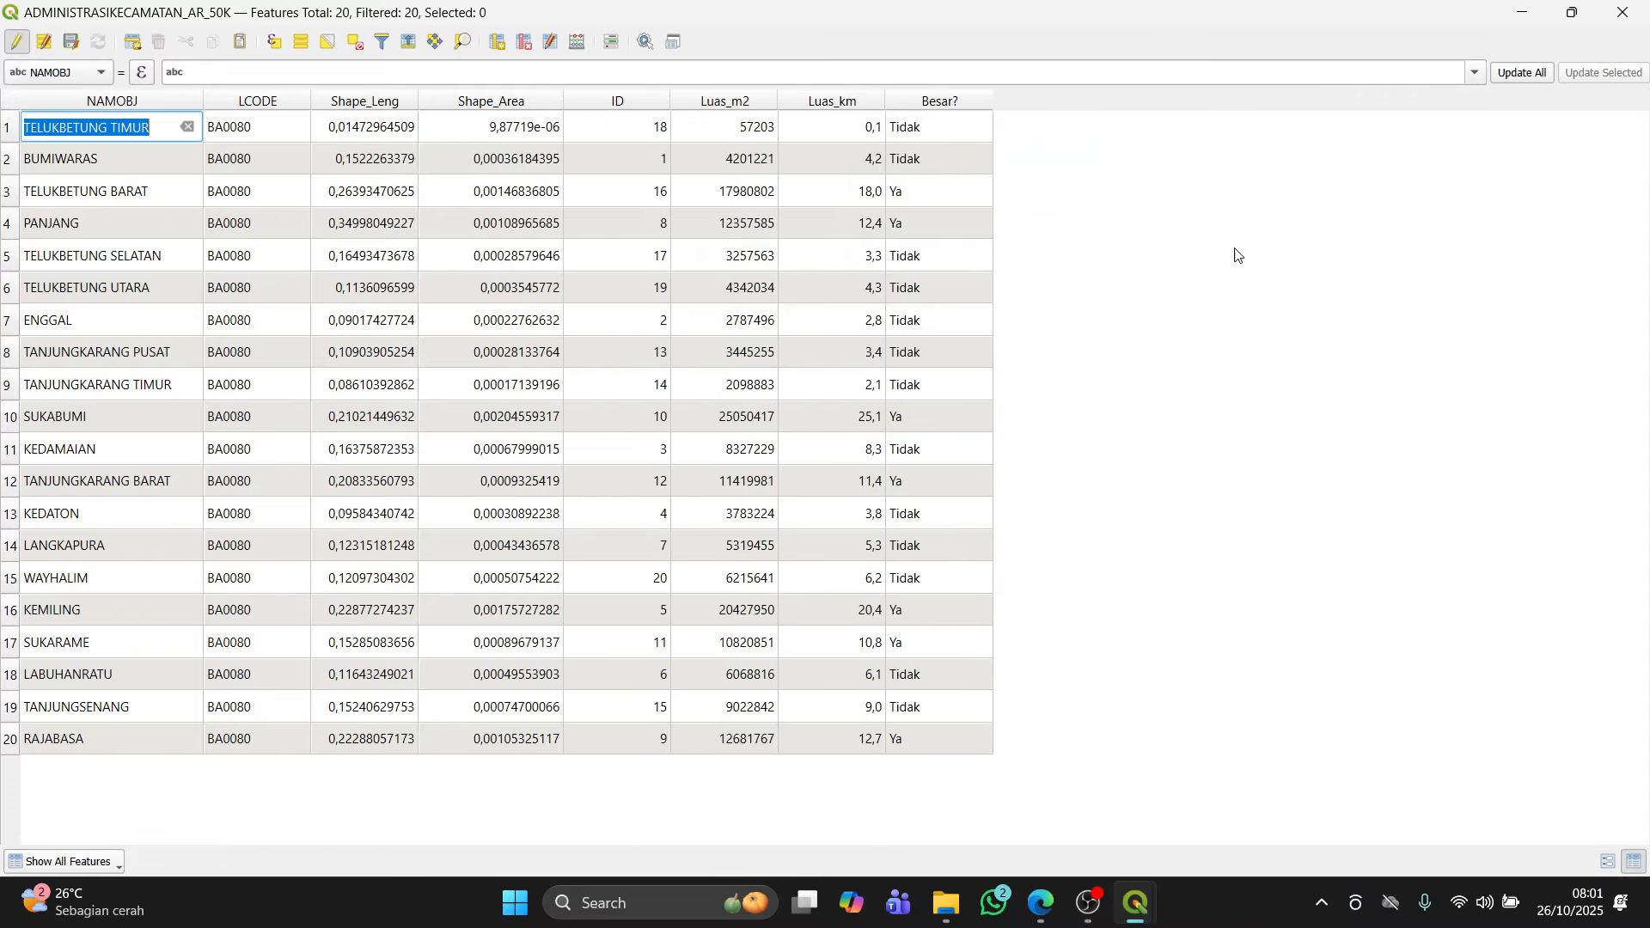
left_click(1146, 231)
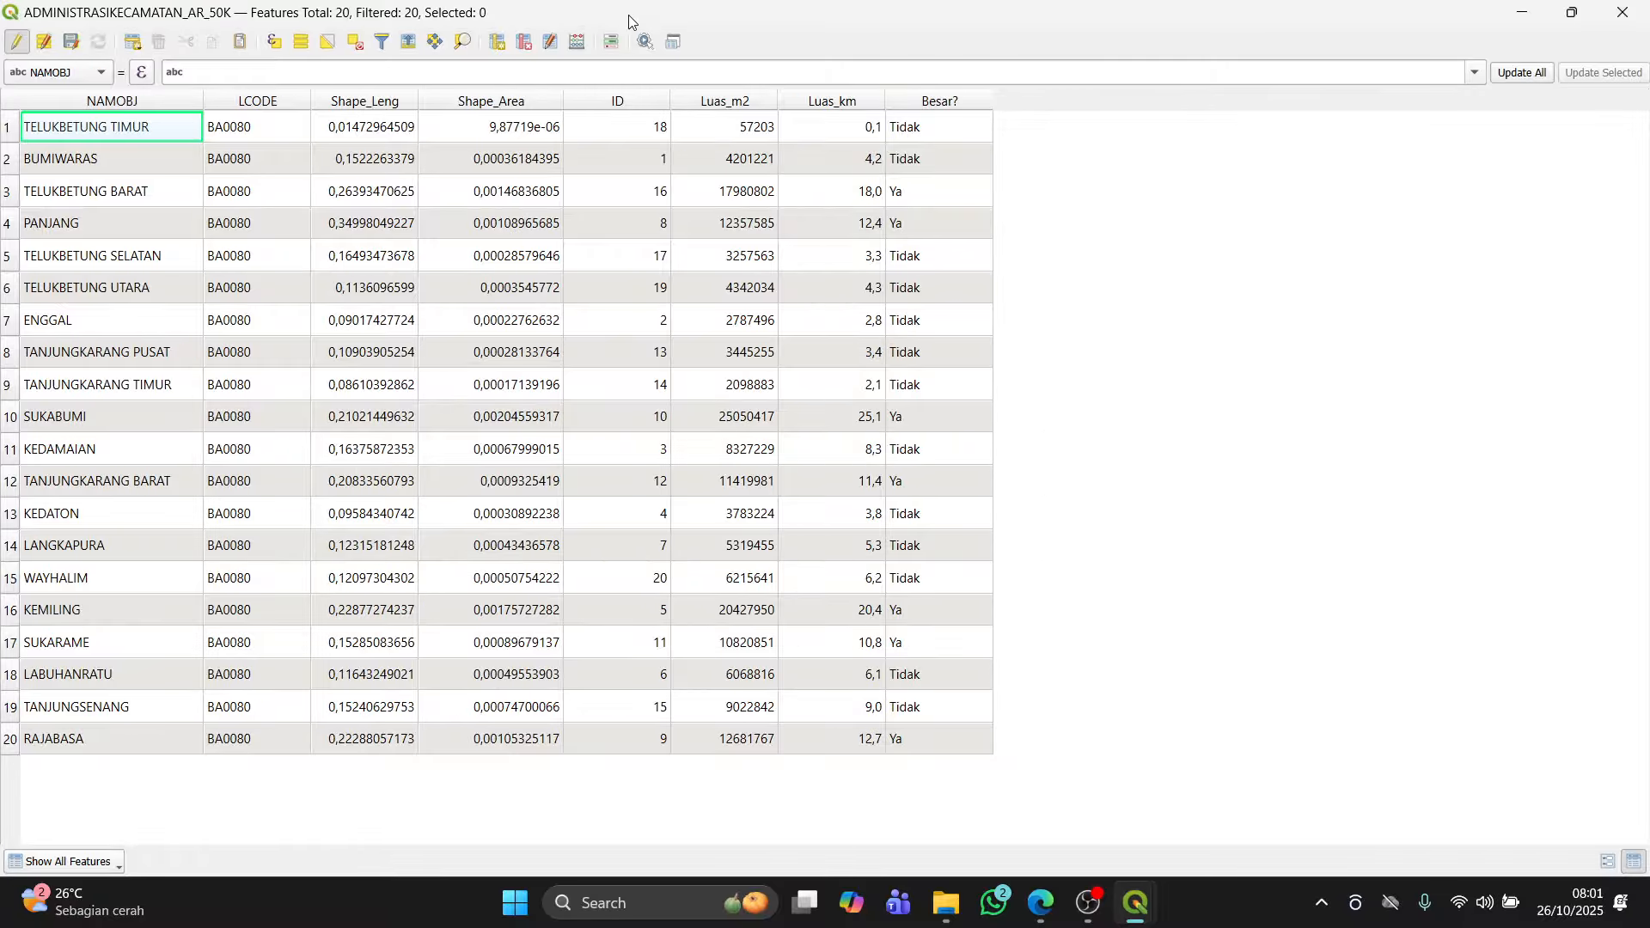
Step: Read the module's section on text (string) operations and geometry functions
key("alt+Tab")
scroll(778, 554, "down", 4)
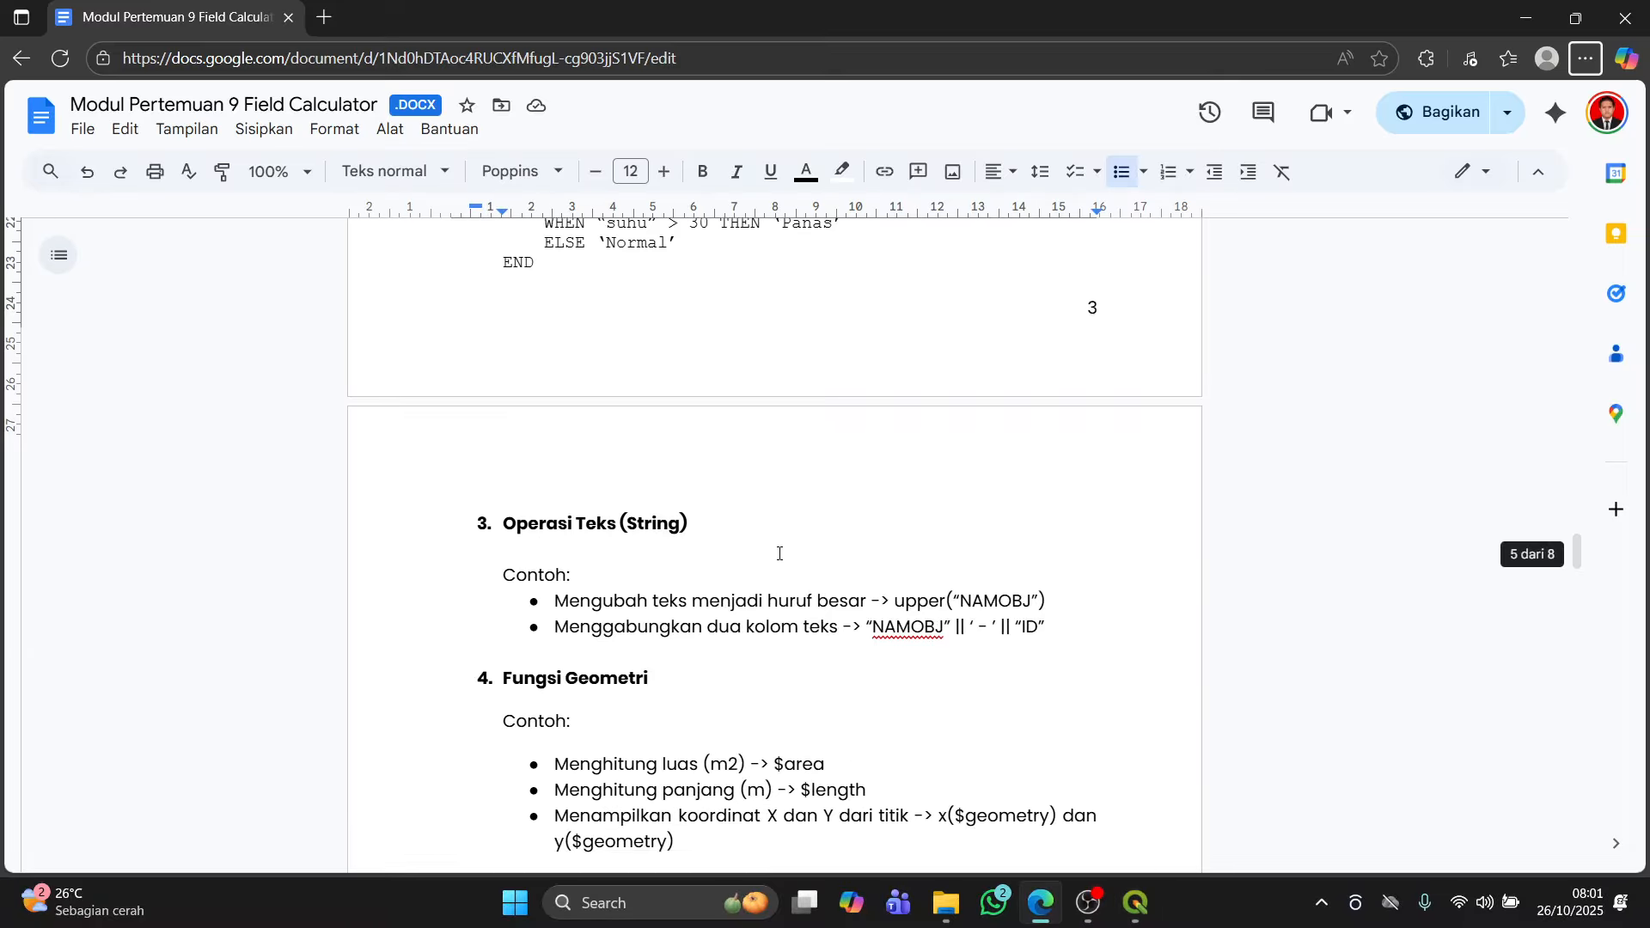
key("alt+Tab")
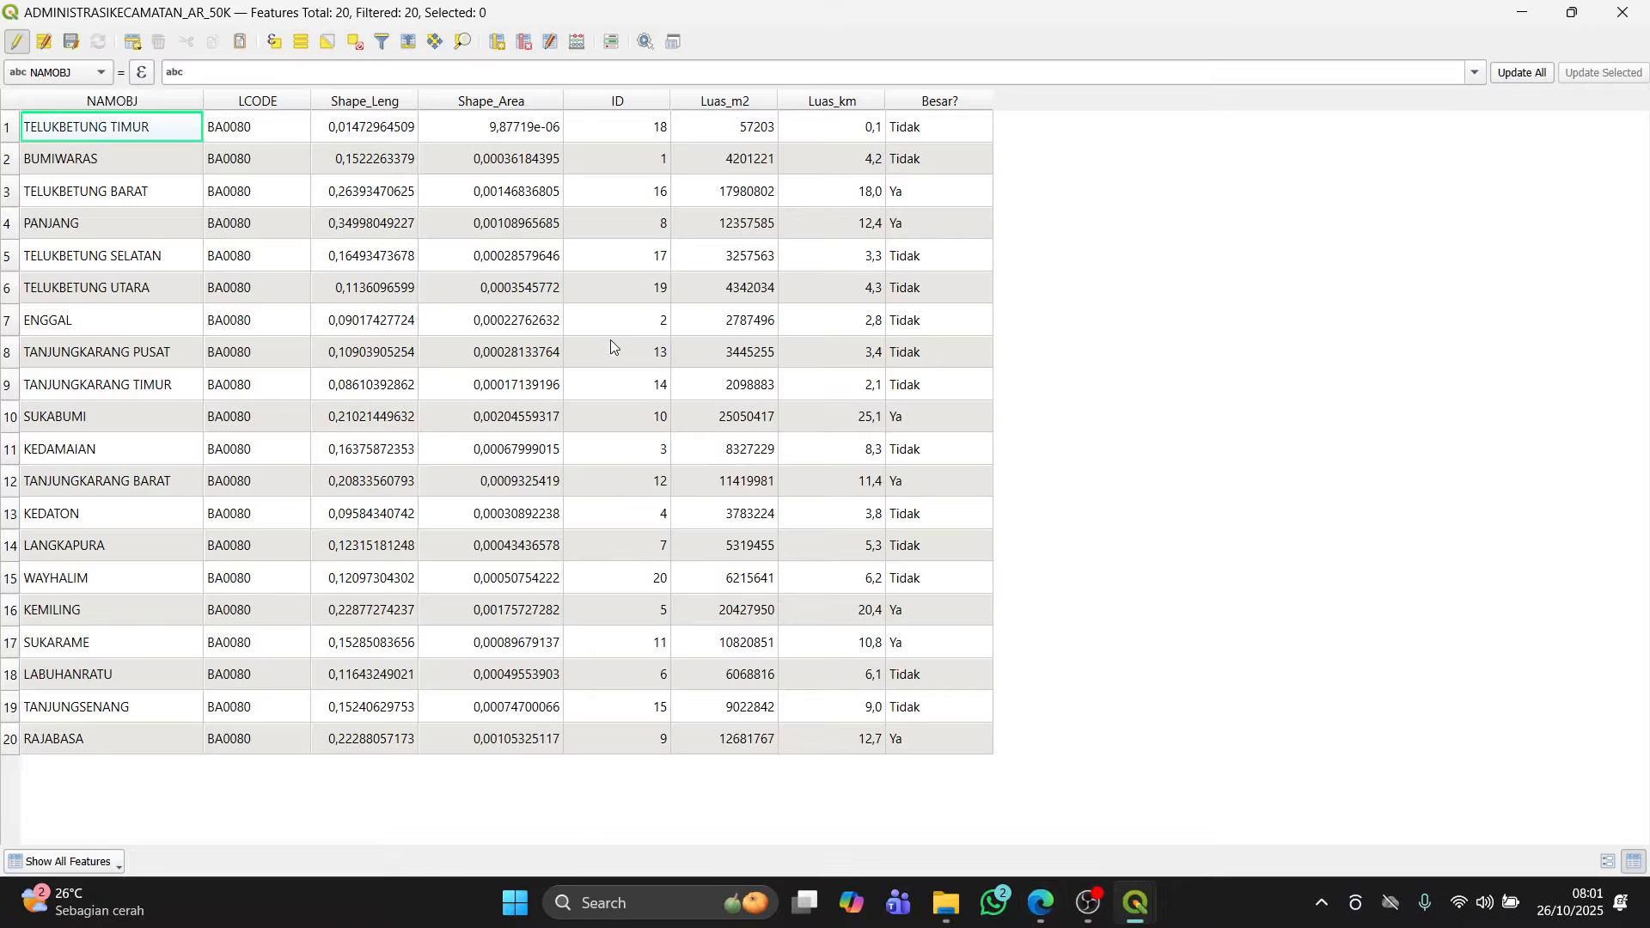
Step: Reopen the Field Calculator set to update the existing NAMOBJ field
left_click(577, 43)
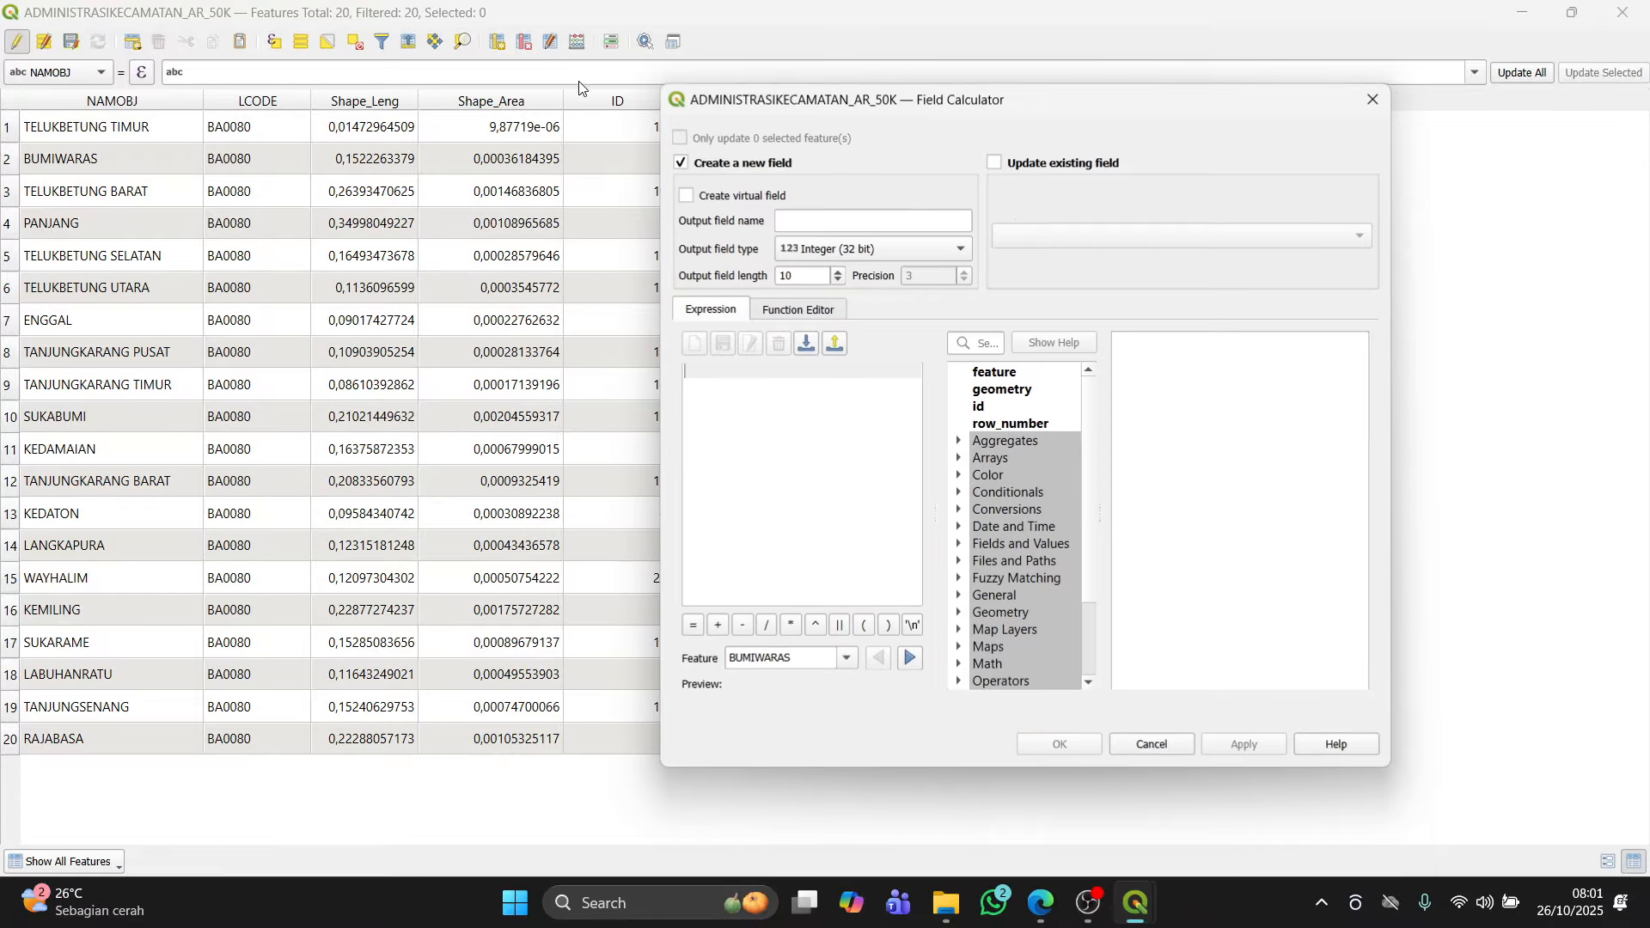
left_click(1002, 168)
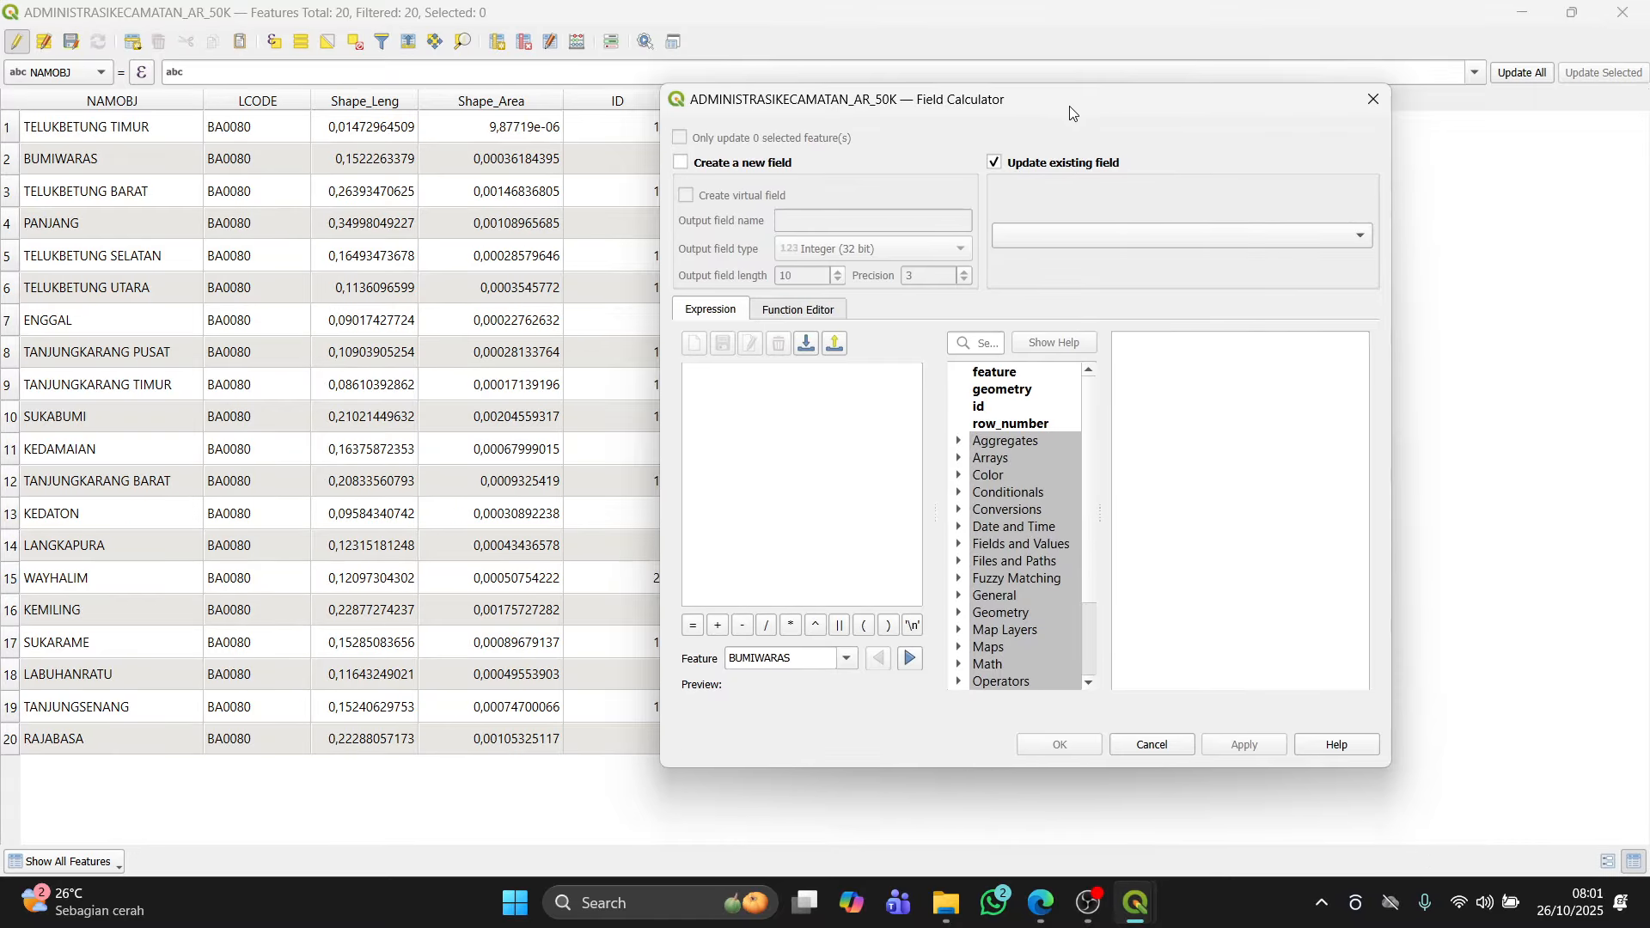
left_click_drag(1069, 106, 1322, 125)
left_click(1390, 256)
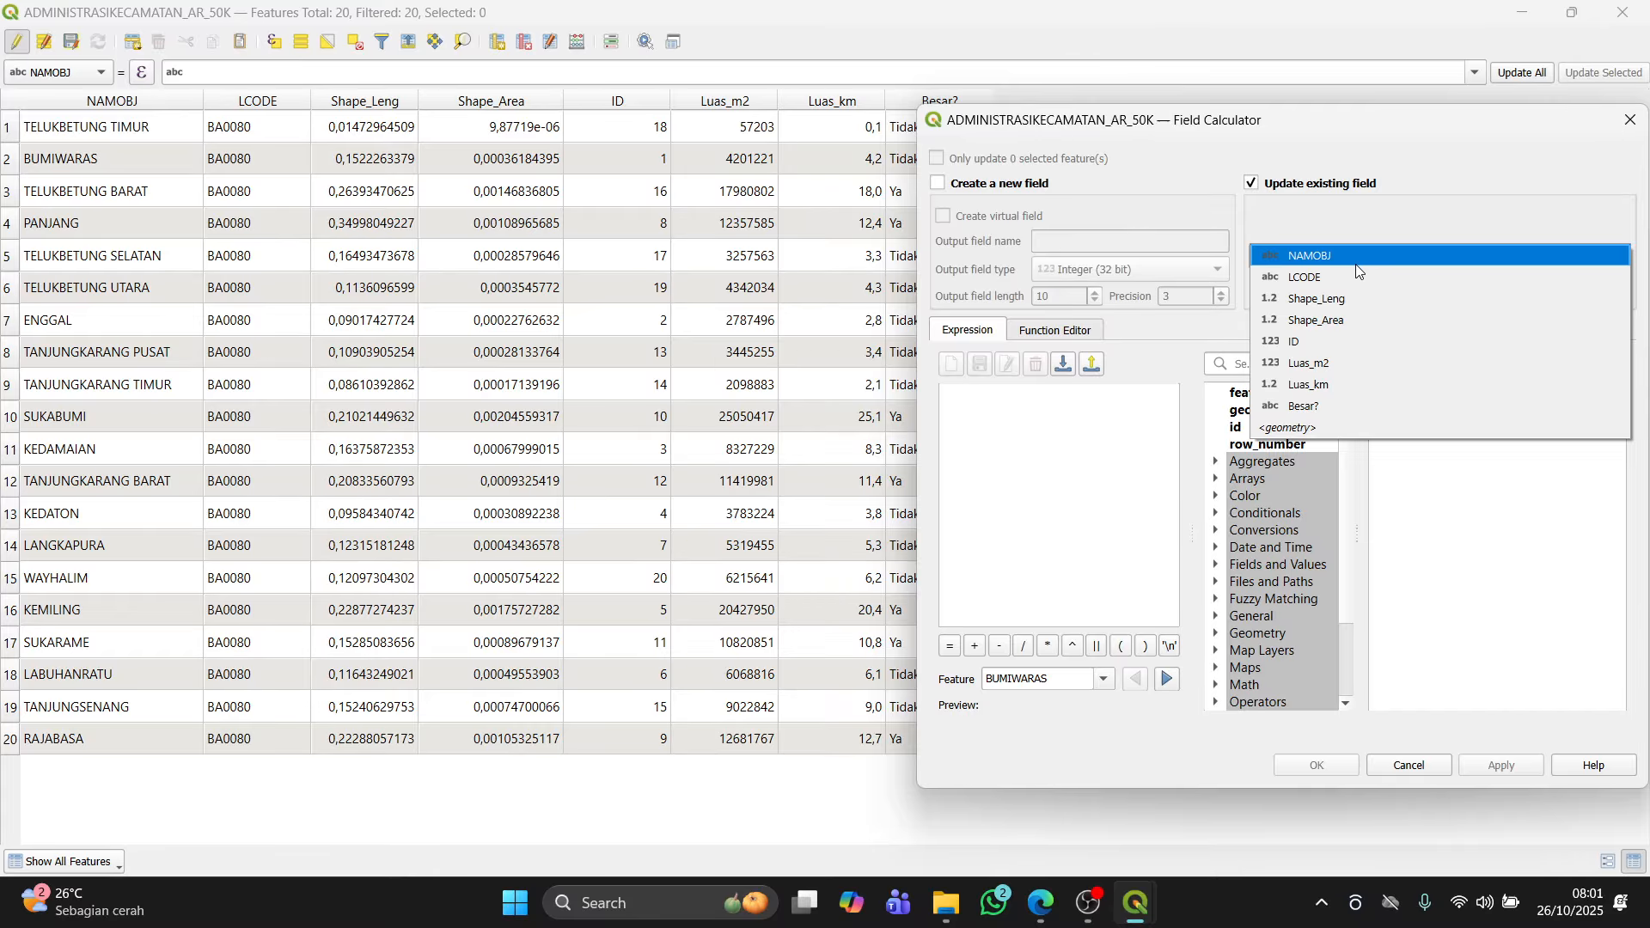
left_click(1355, 260)
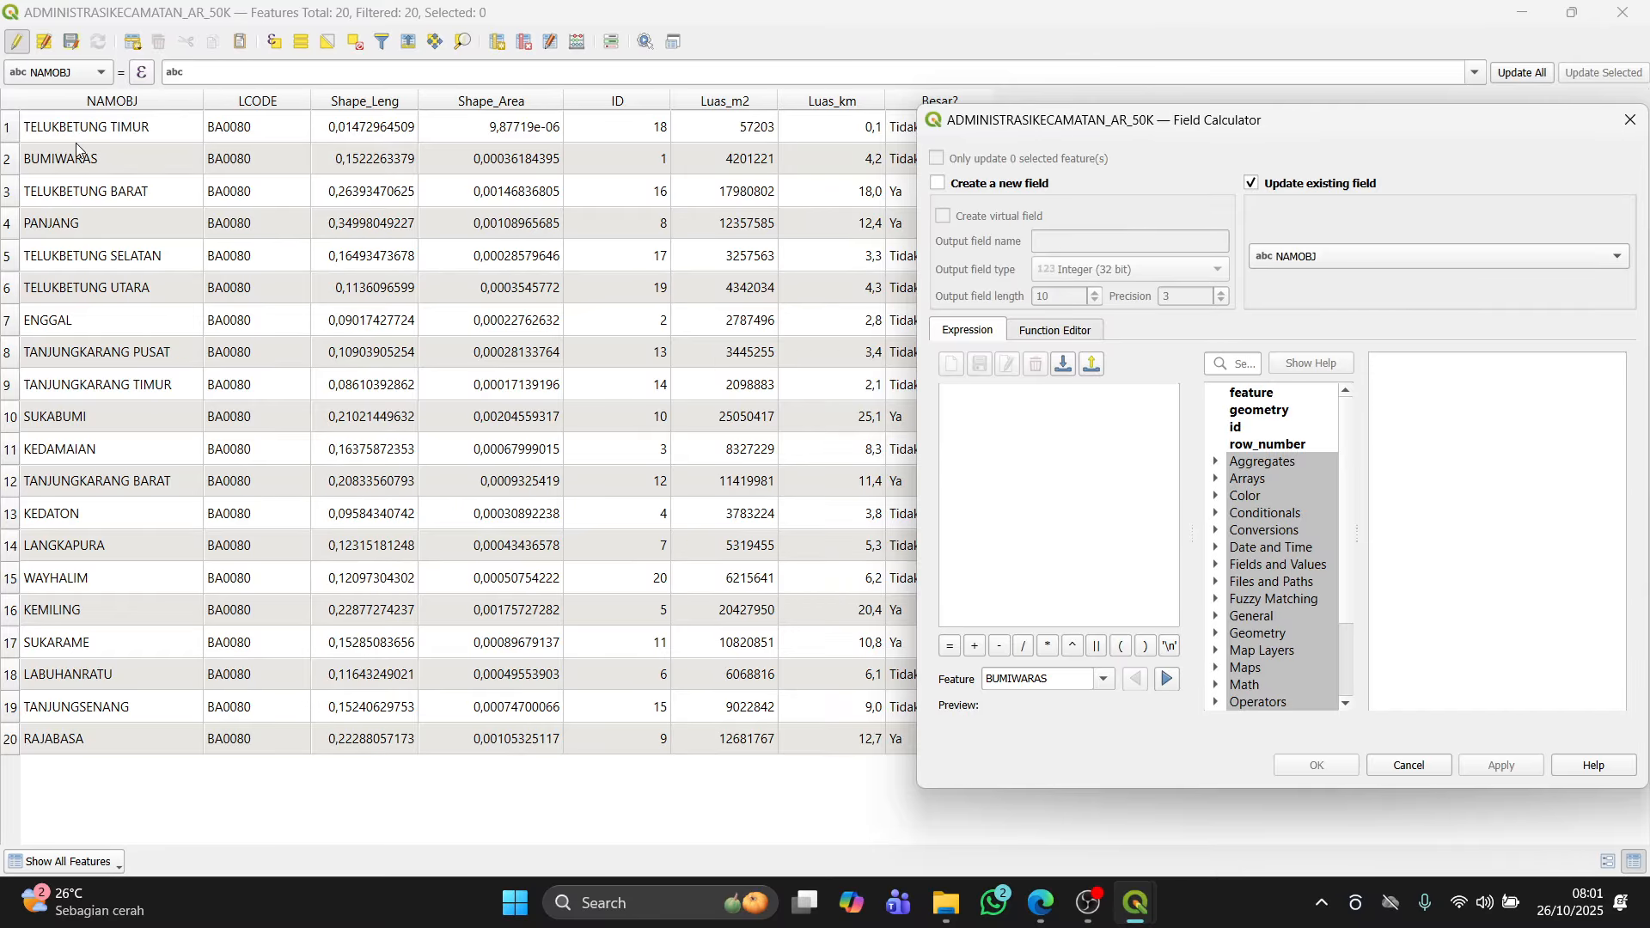
left_click(1022, 448)
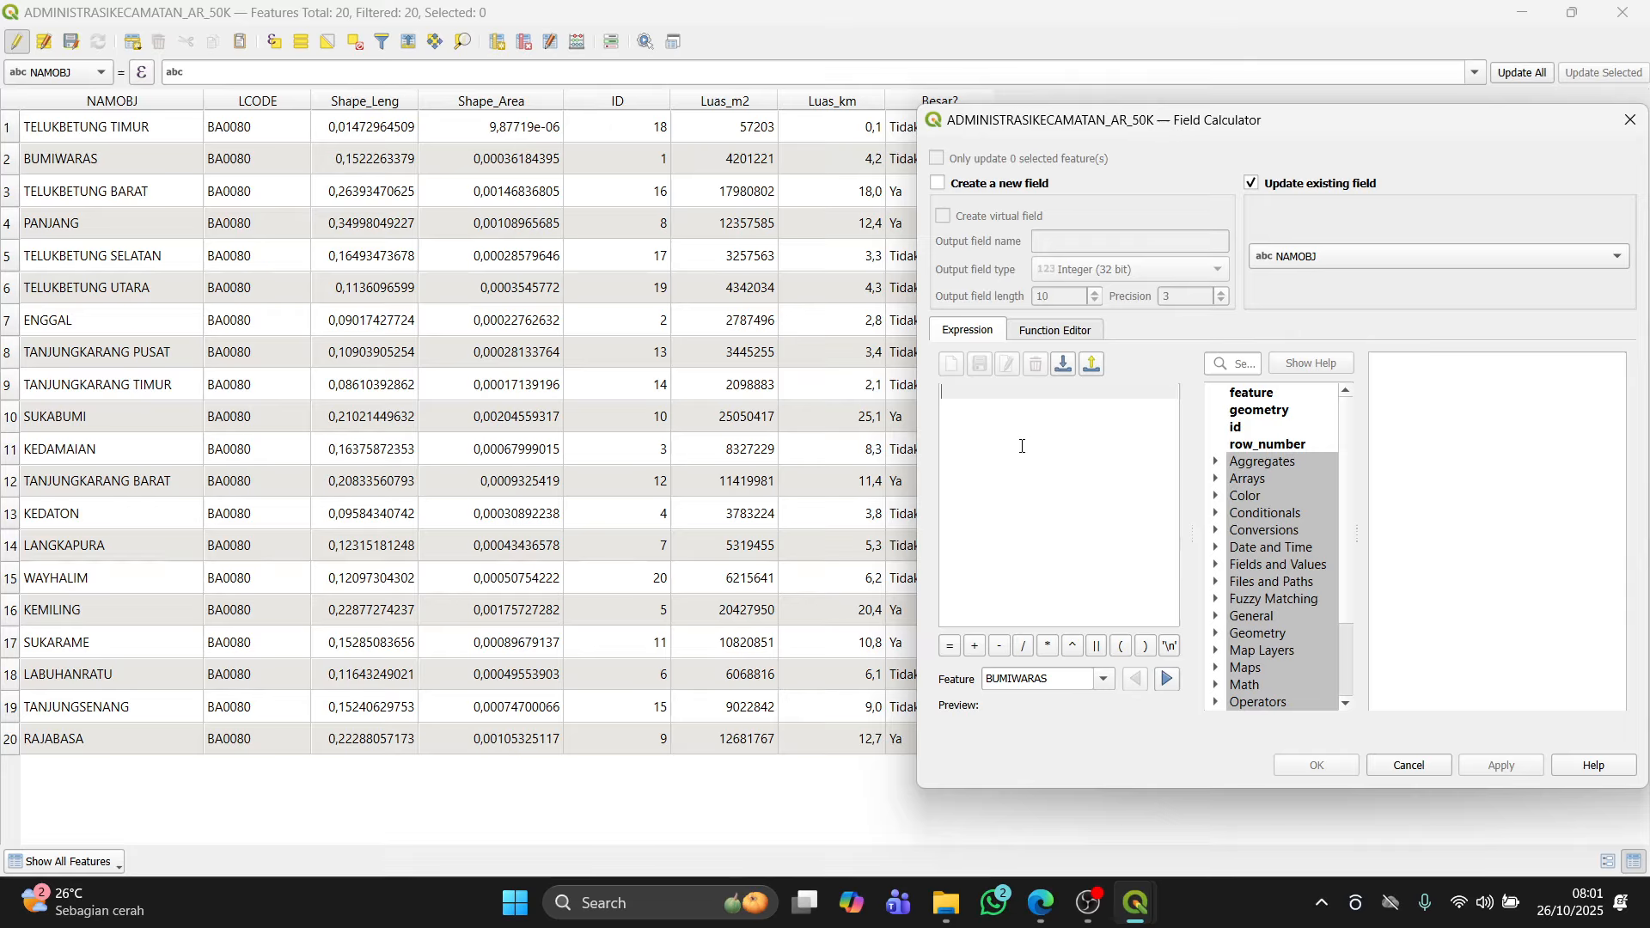
Step: Enter the expression lower("NAMOBJ") and apply it to convert district names to lowercase
type("lower(")
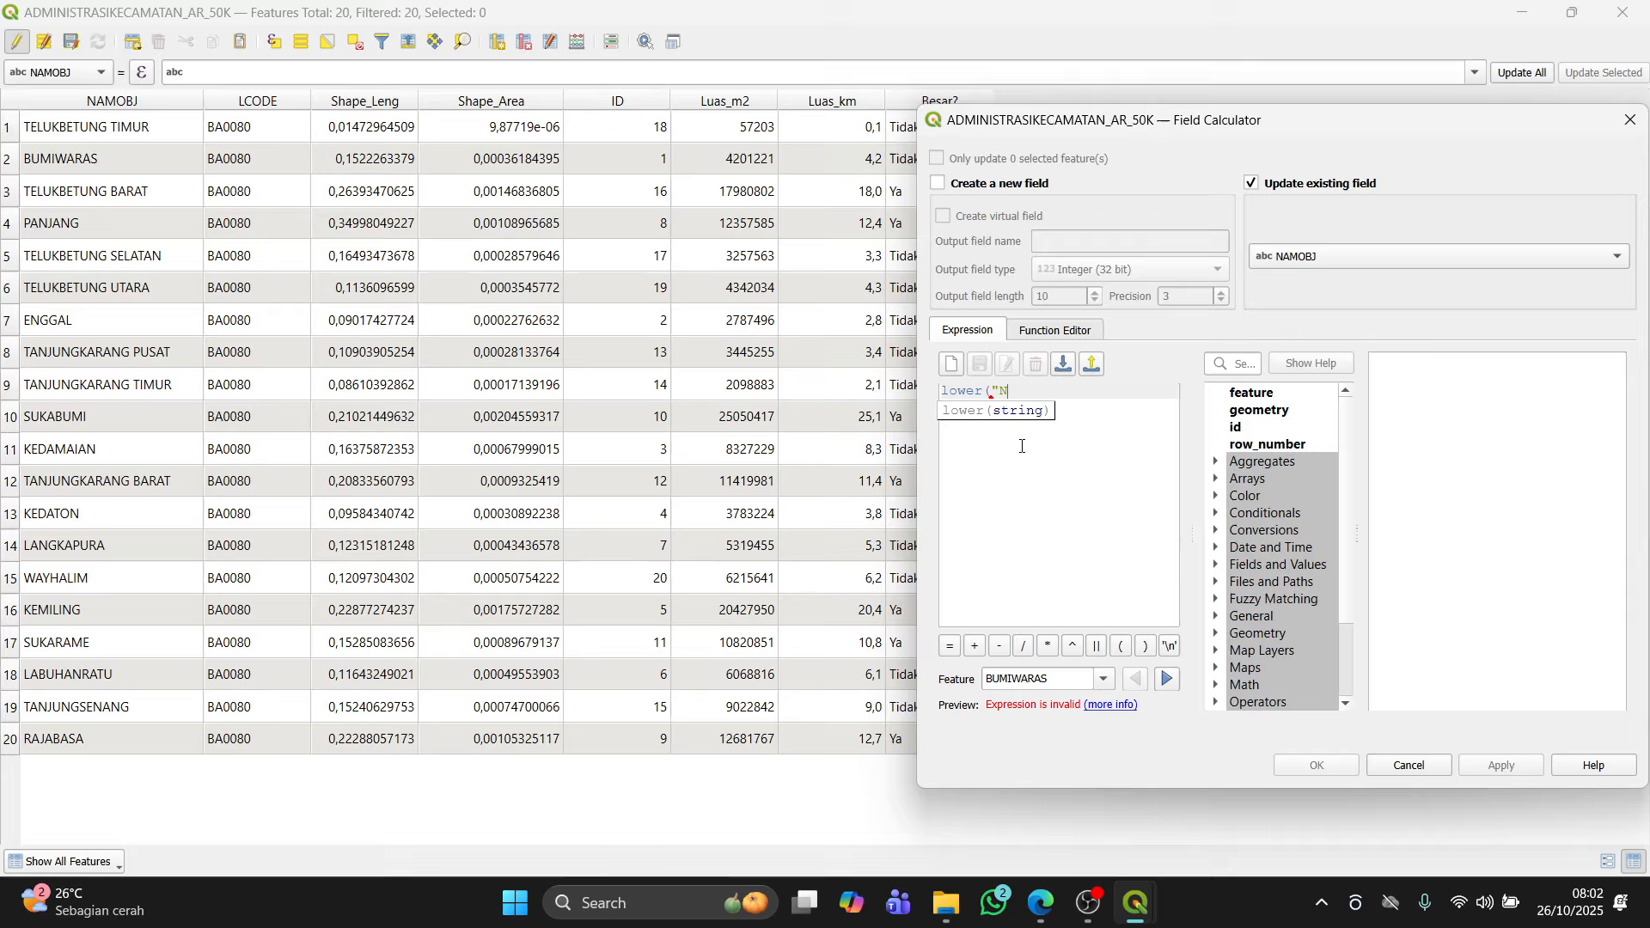
type("\"N")
key("Caps_Lock")
type("AMOBJ\")")
key("Caps_Lock")
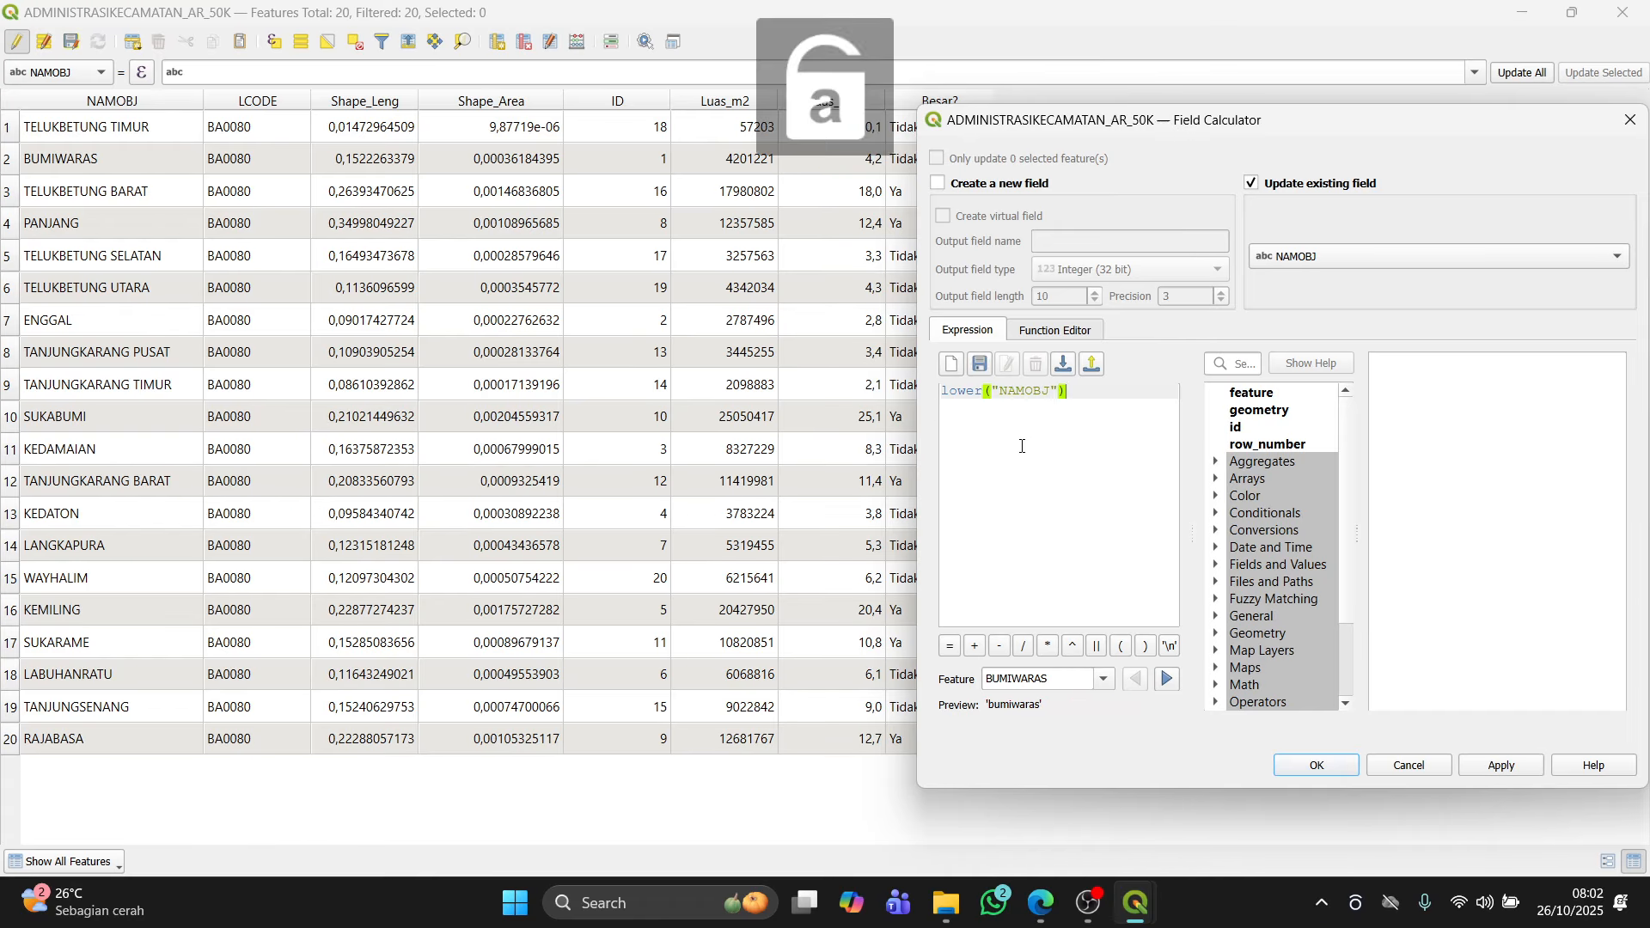
left_click(1518, 767)
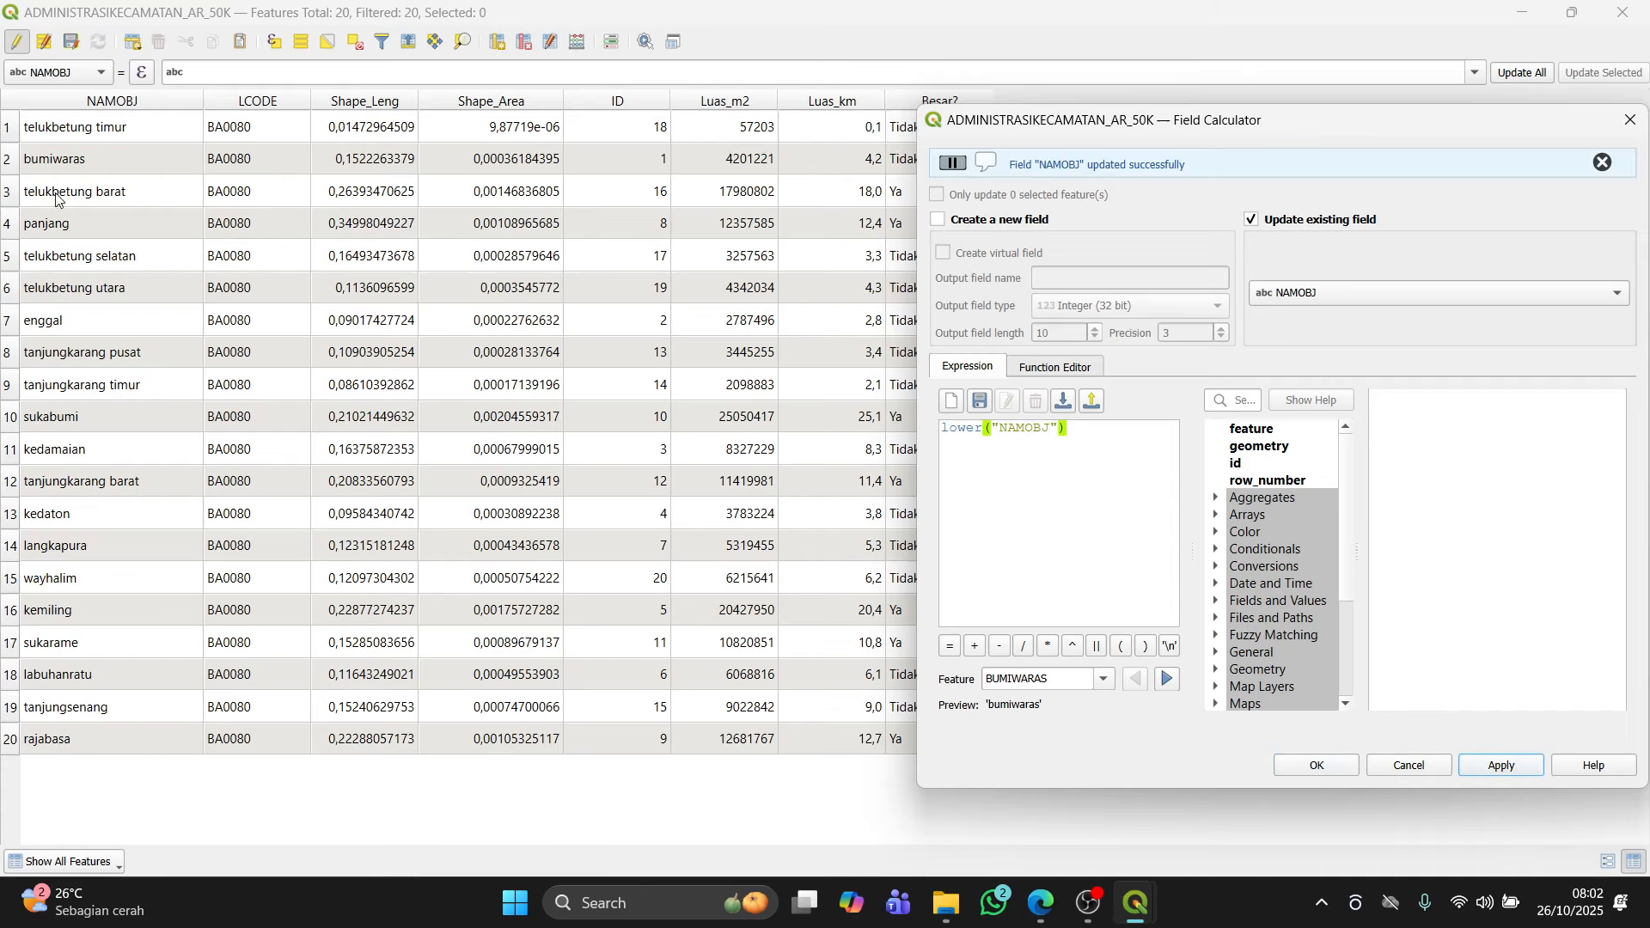
Step: Change the expression to upper("NAMOBJ") and apply it to convert district names to uppercase
left_click(986, 432)
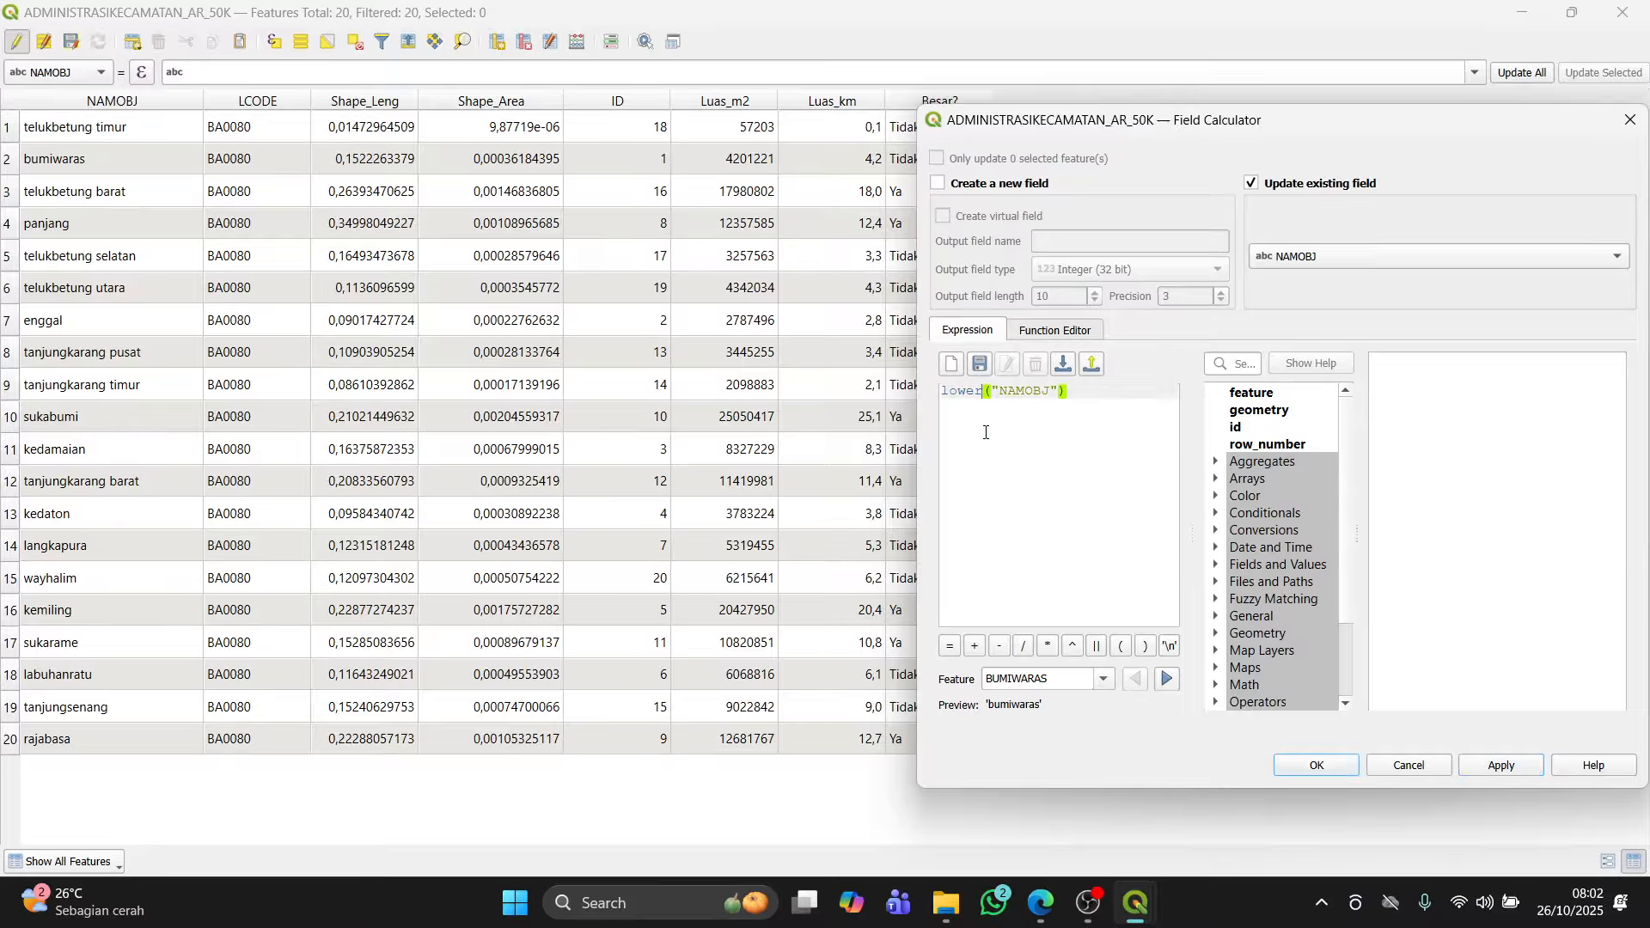
key("BackSpace")
key("BackSpace")
key("BackSpace")
key("BackSpace")
type("uppe")
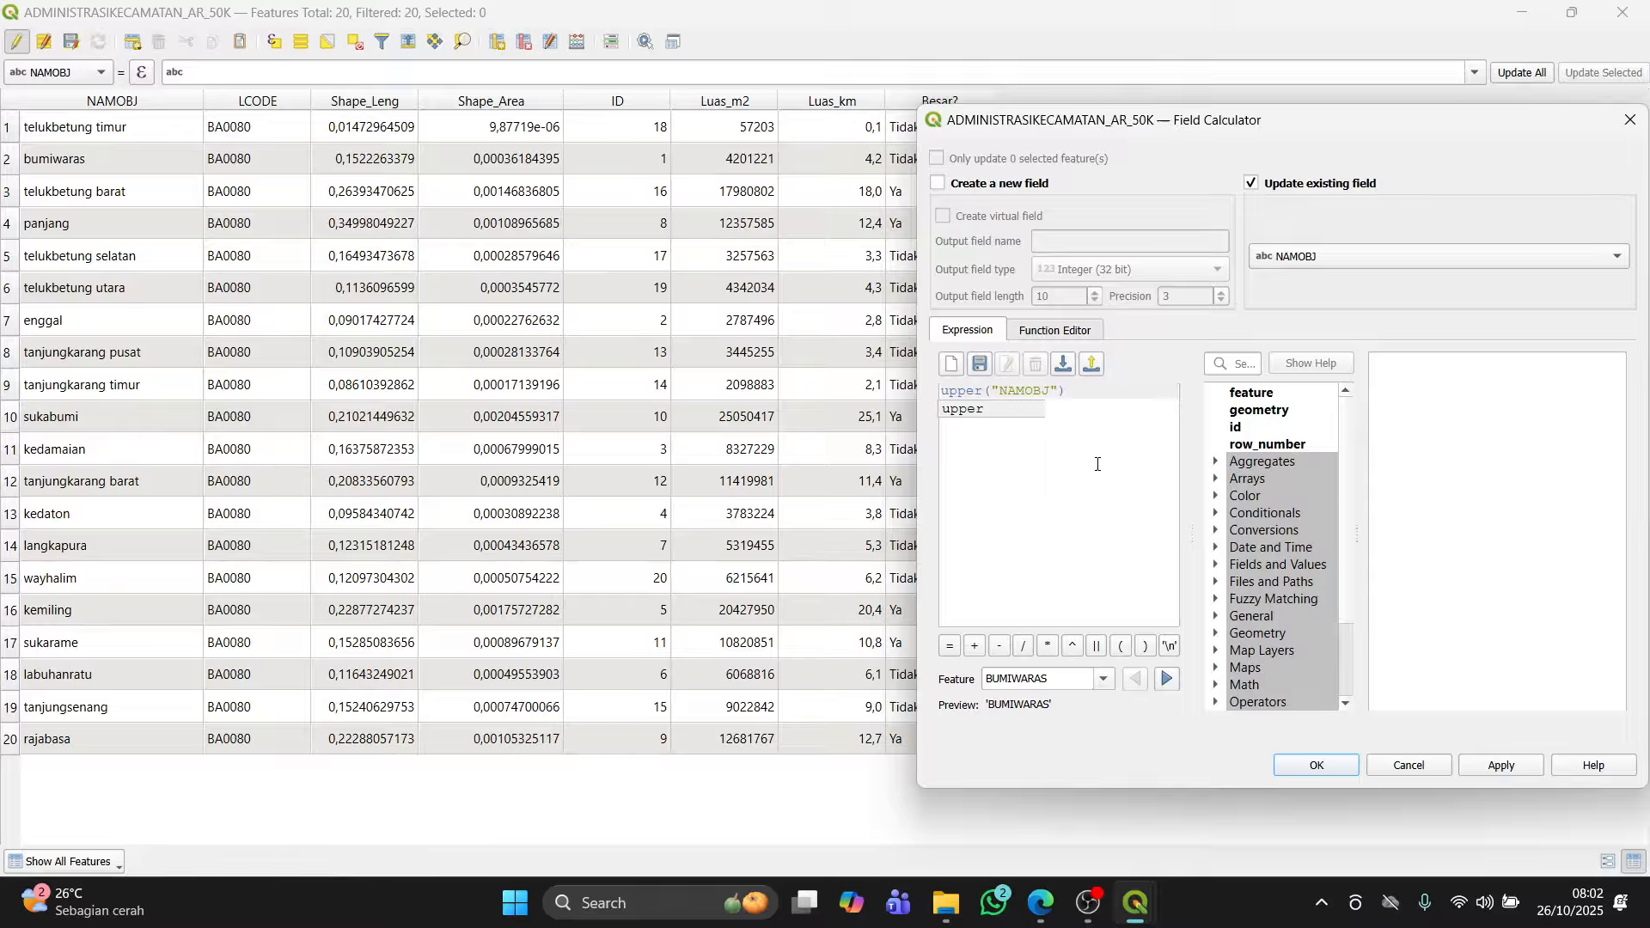
left_click(1502, 766)
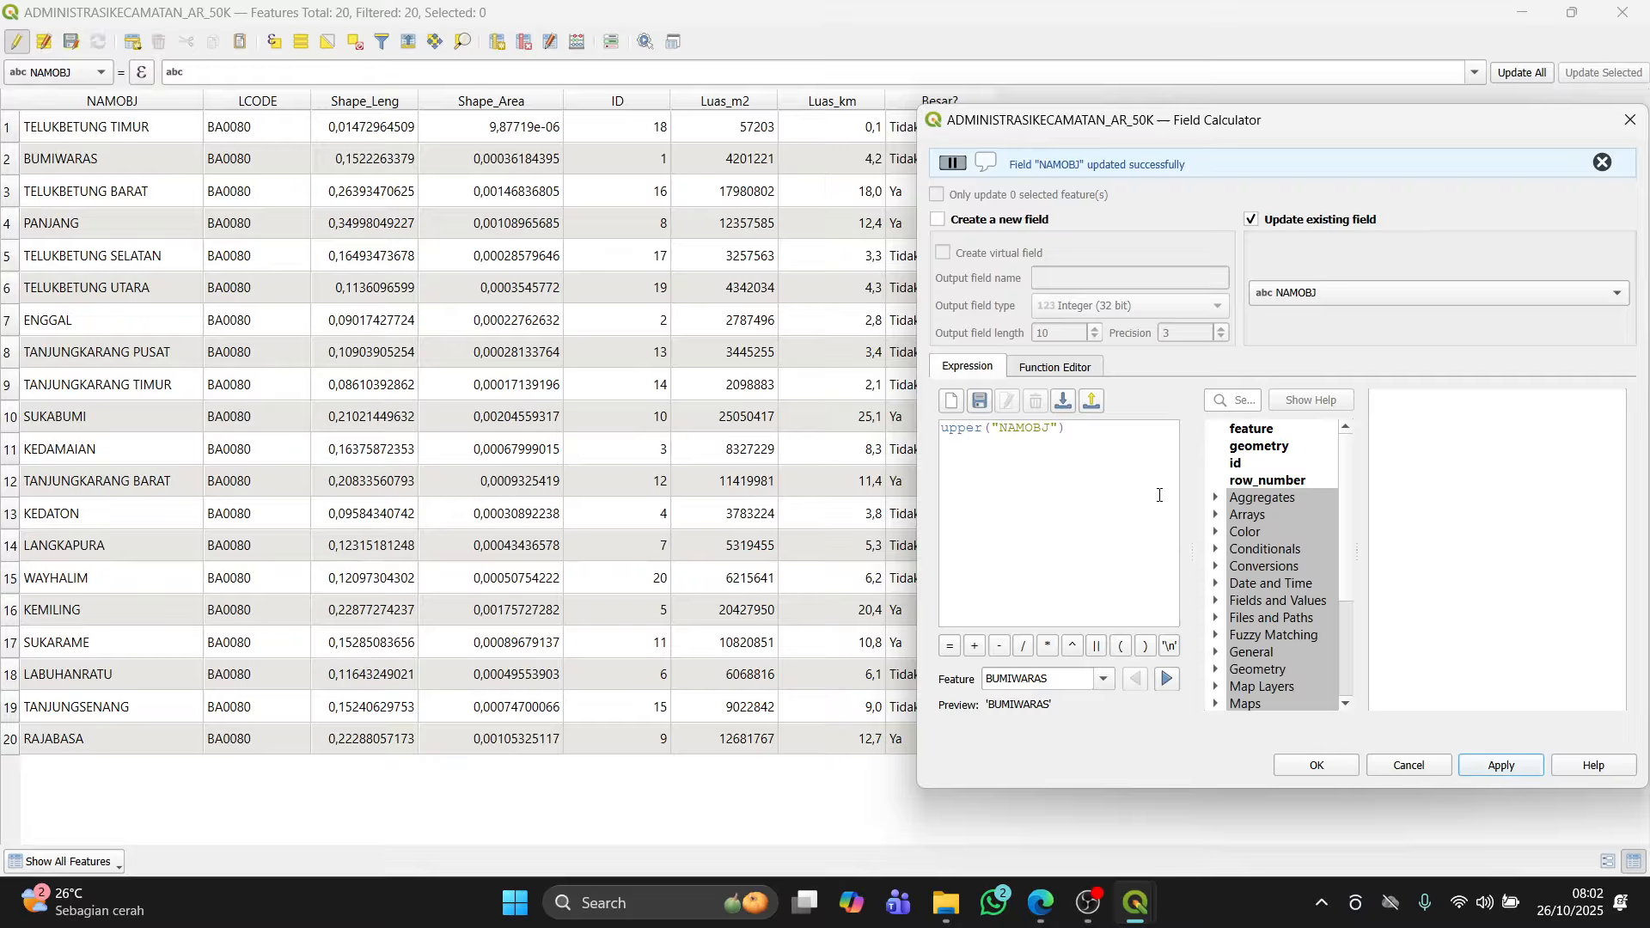
Step: Set the Field Calculator to create a new Text (string) field named Gabungan with output length 30
left_click(1030, 224)
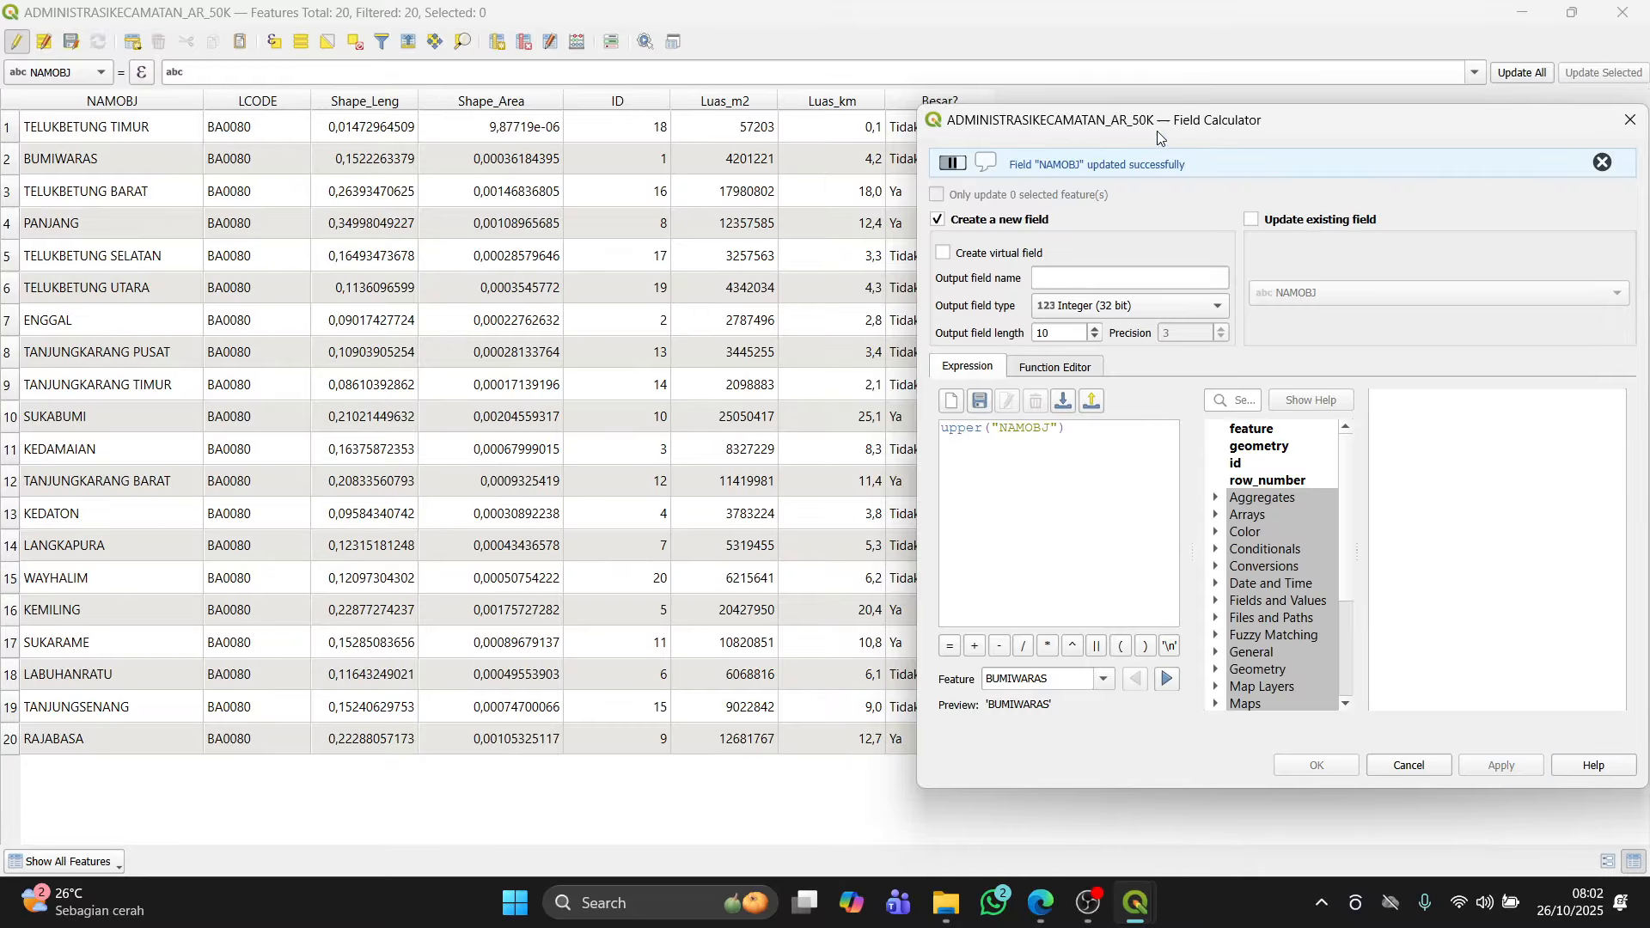
left_click_drag(1170, 127, 1266, 125)
left_click(1213, 276)
type("Gabungan")
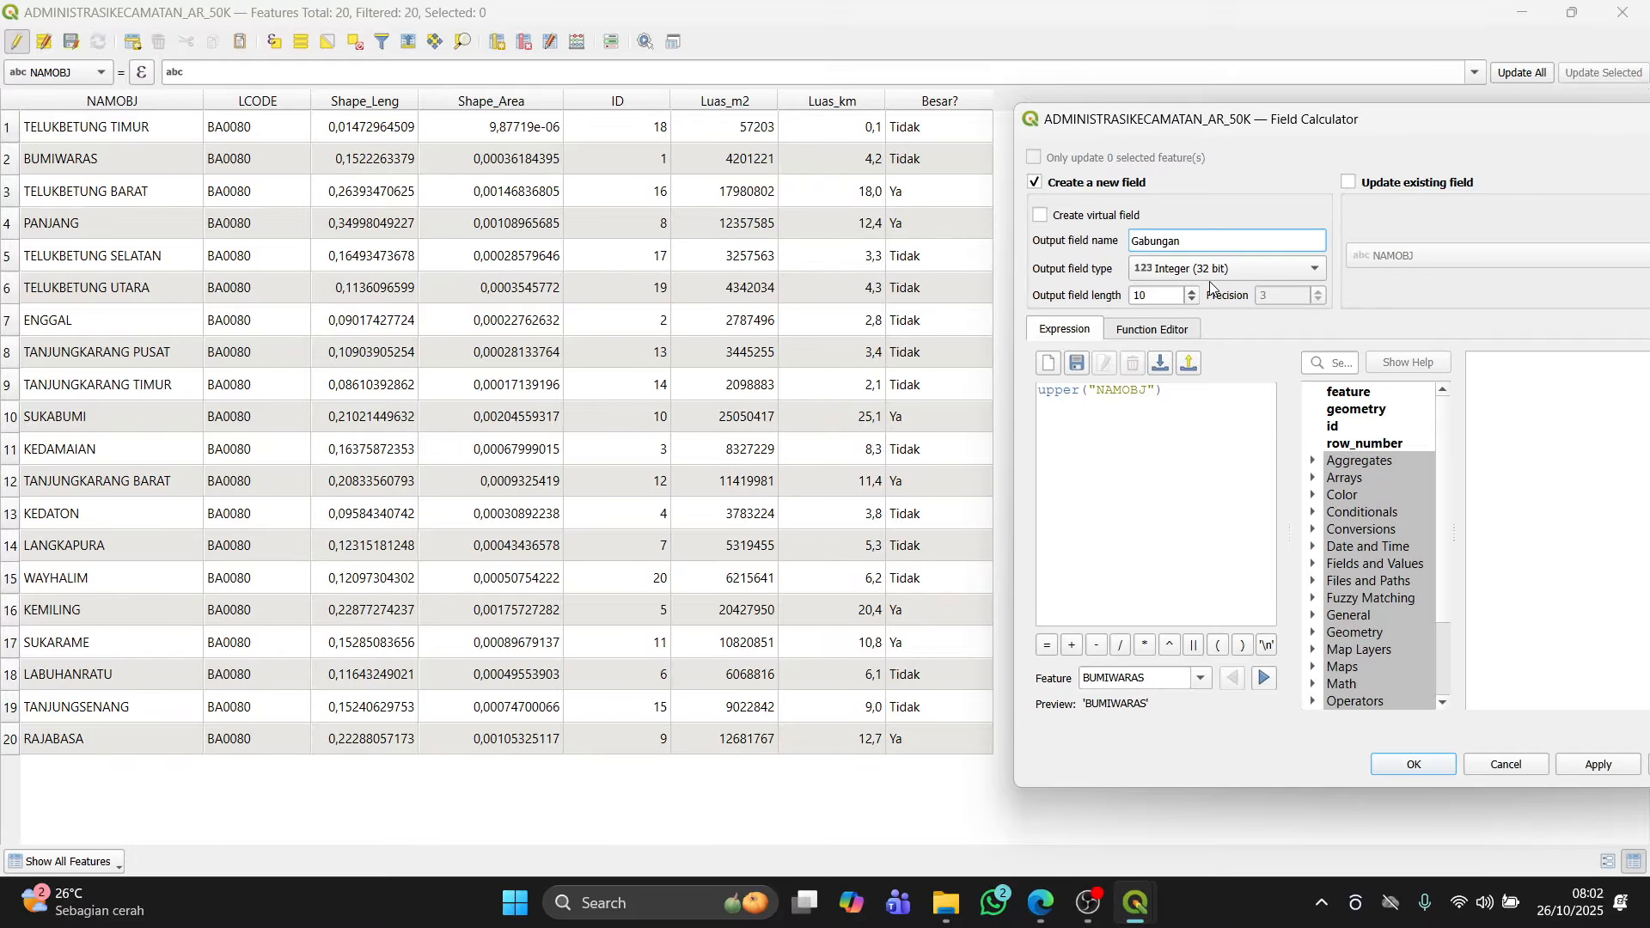
left_click(1212, 272)
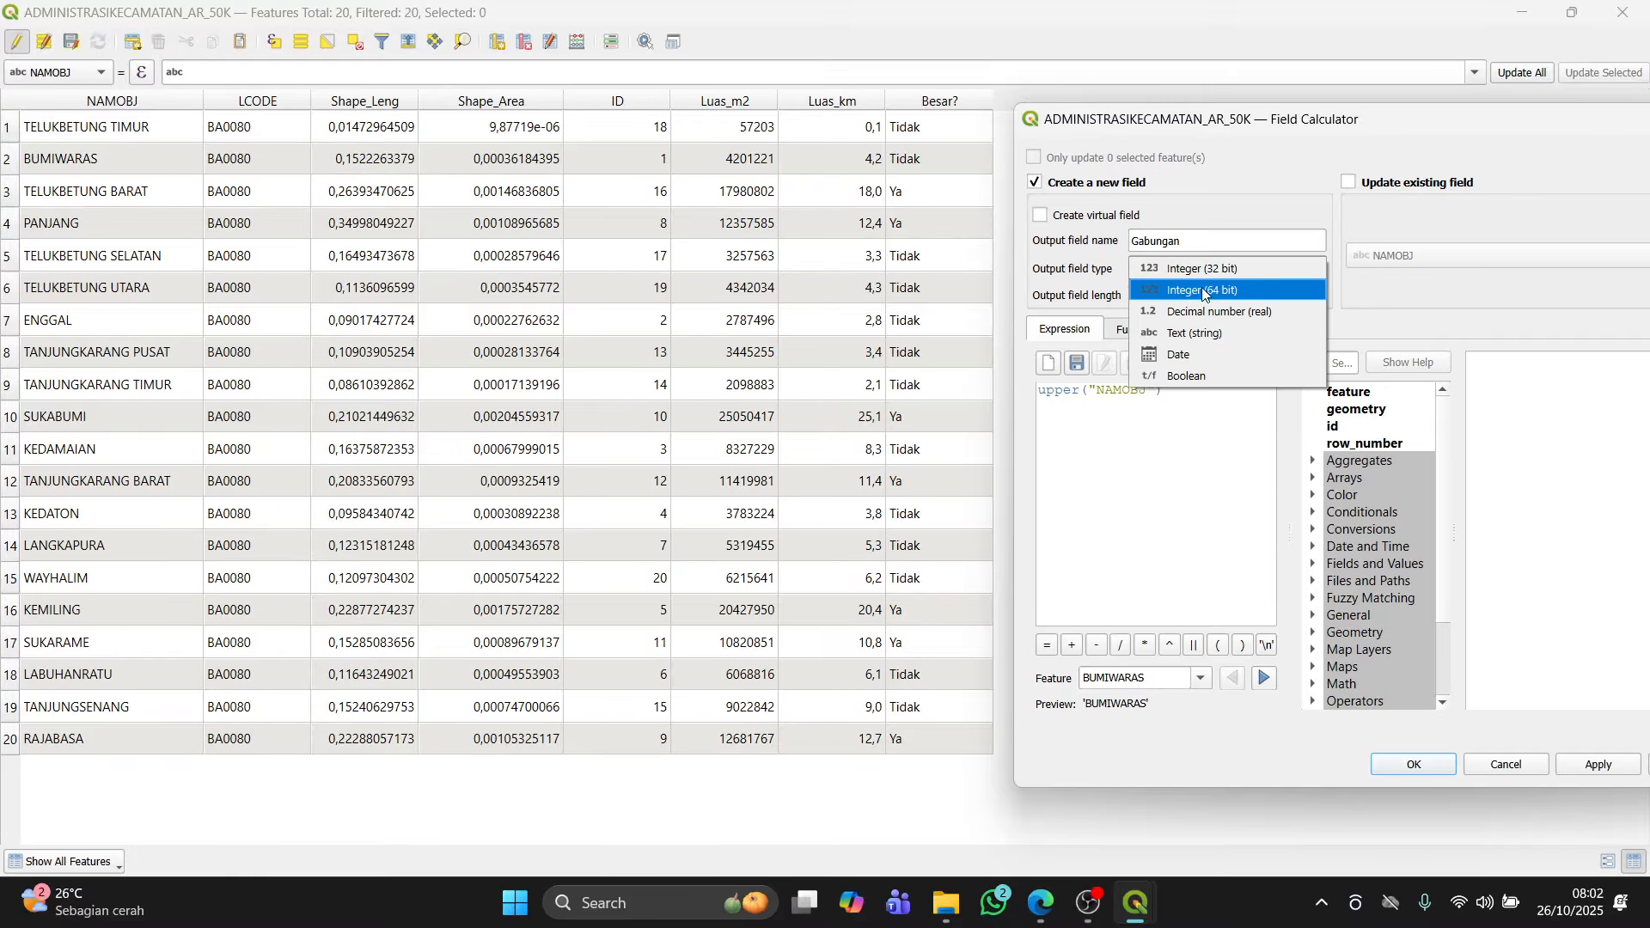
left_click(1202, 333)
left_click(1133, 297)
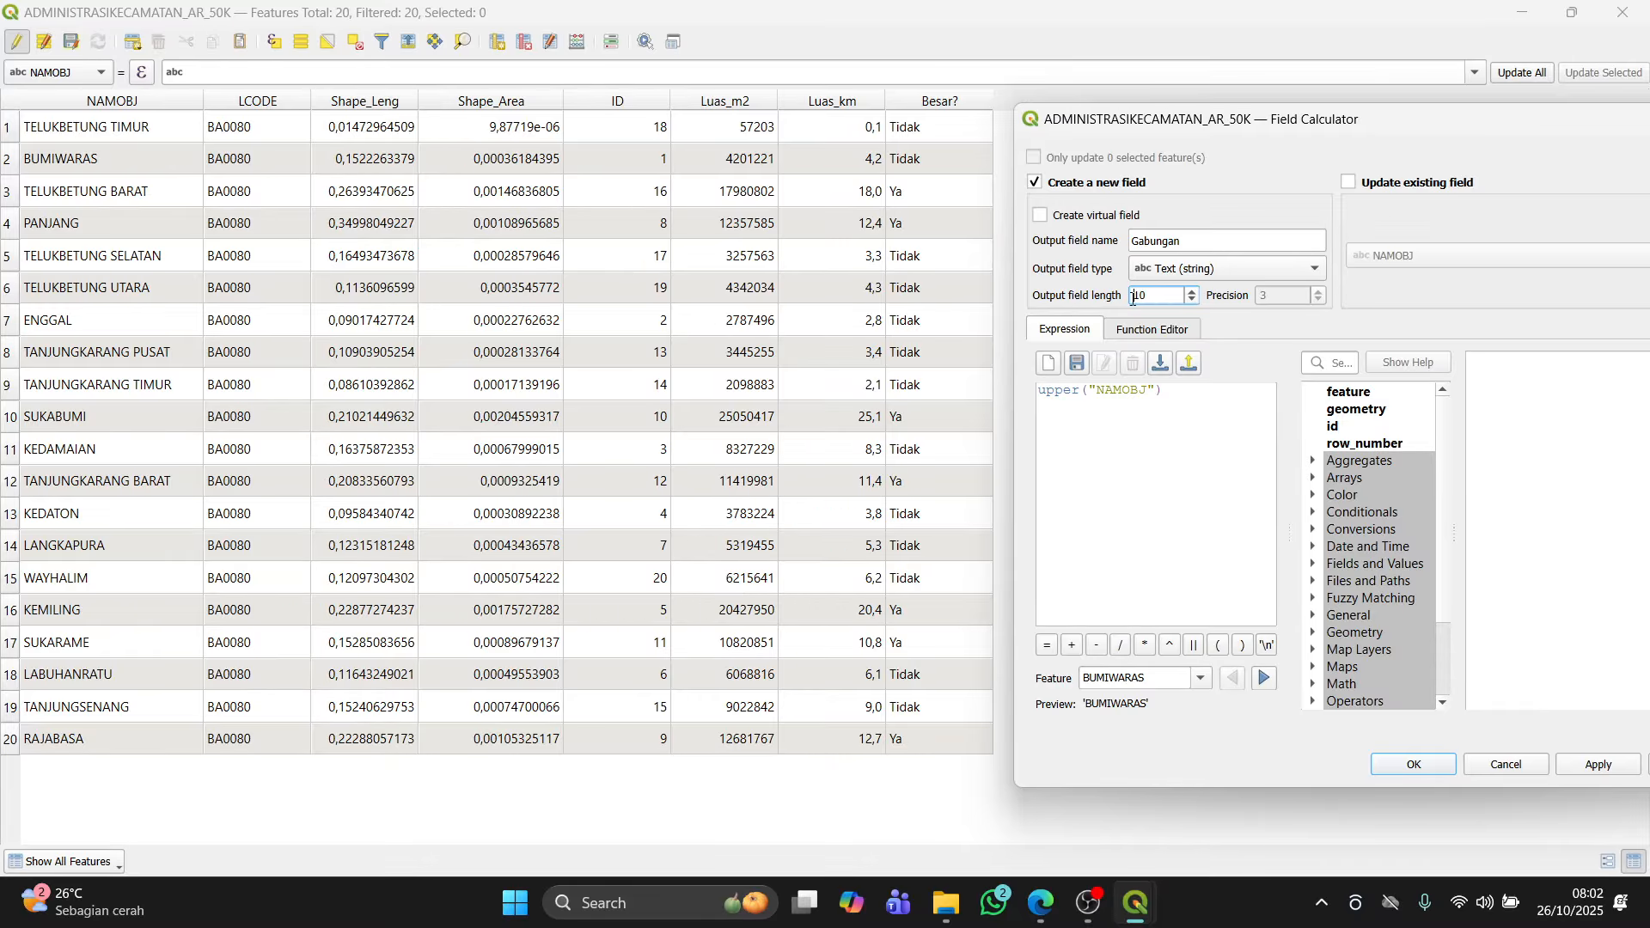
key("ctrl+a")
type("3")
Step: Enter the expression "NAMOBJ" || ' - ' || "Besar?", apply it to fill Gabungan, and close the Field Calculator
left_click(1199, 410)
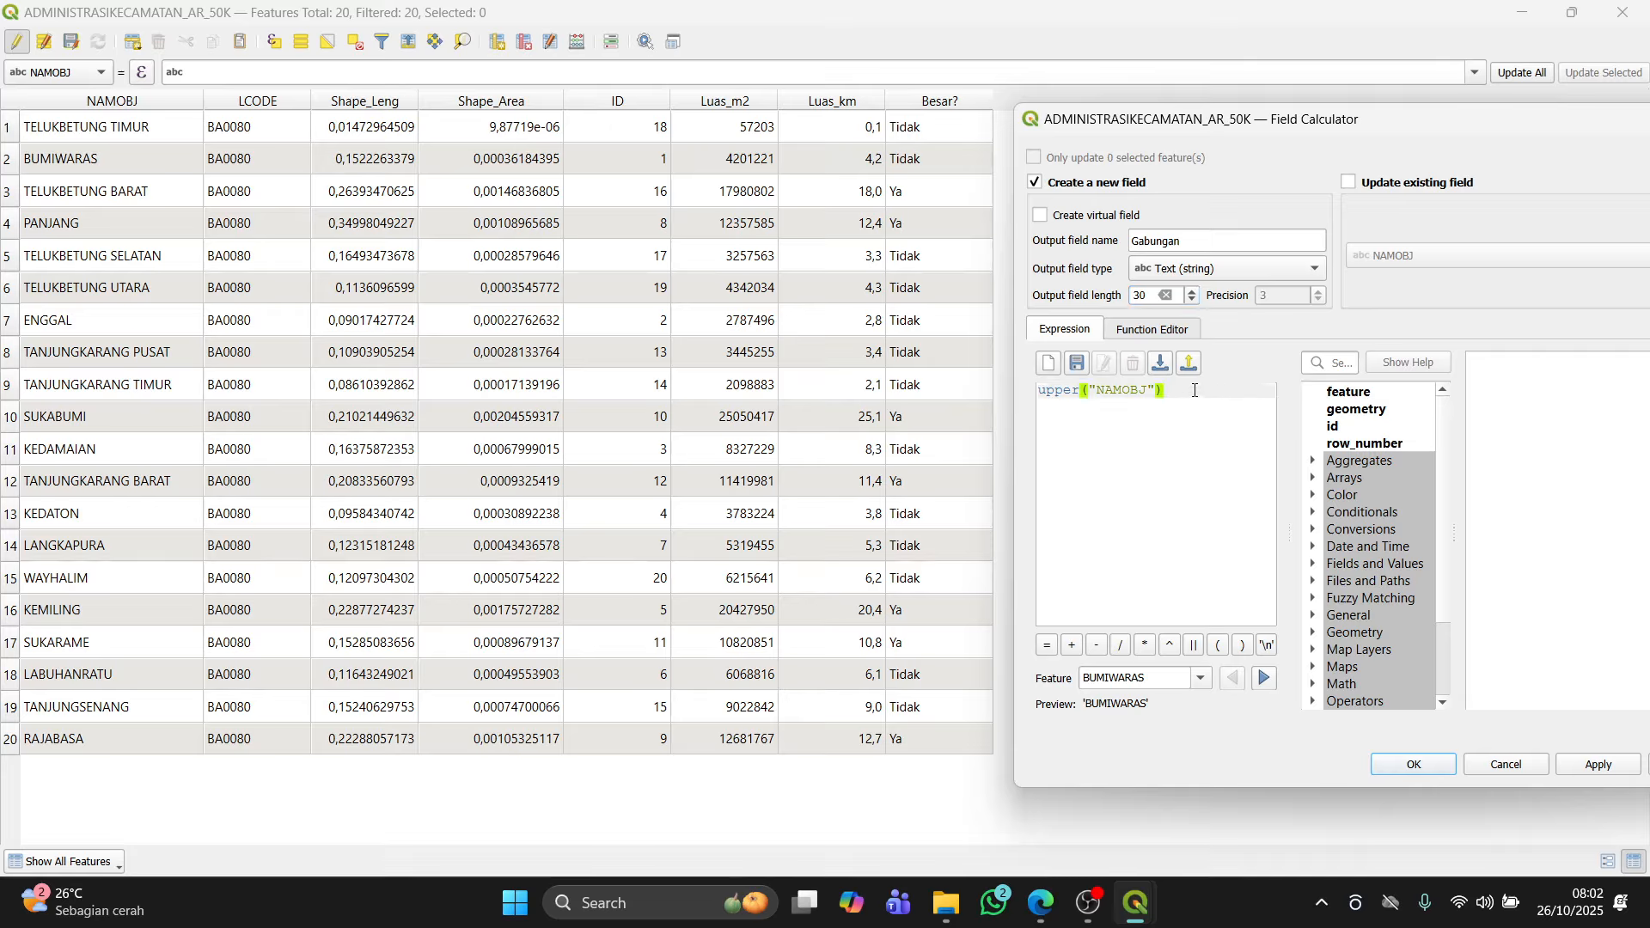
key("BackSpace")
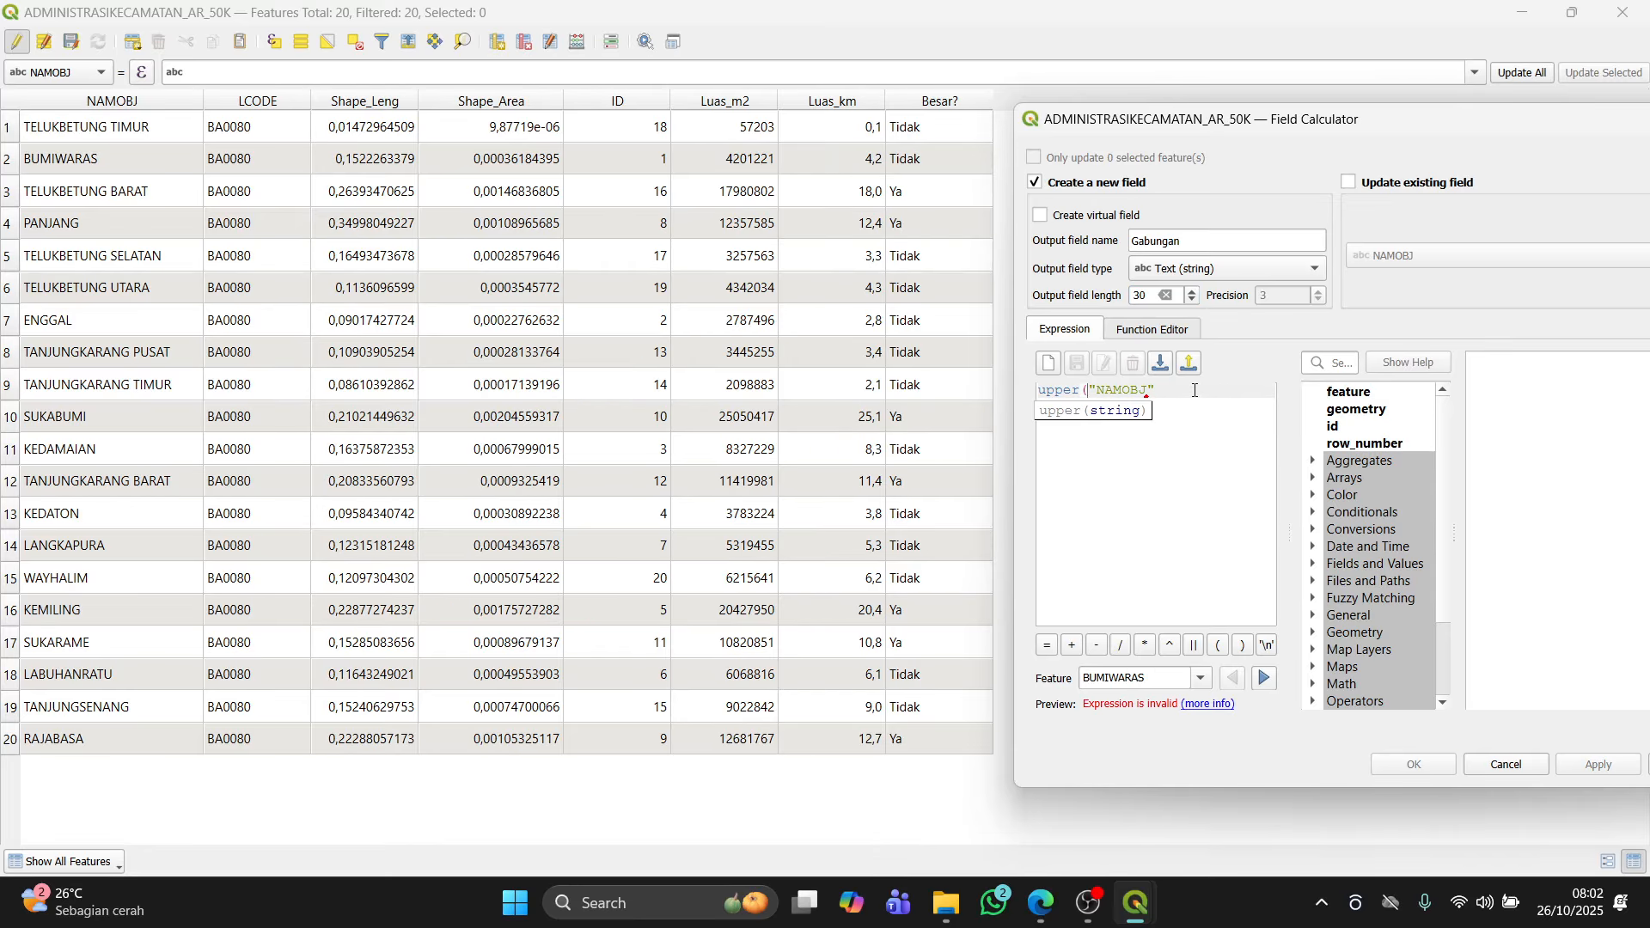
key("BackSpace")
key("BackSpace")
key("BackSpace")
key("BackSpace")
key("BackSpace")
key("BackSpace")
key("BackSpace")
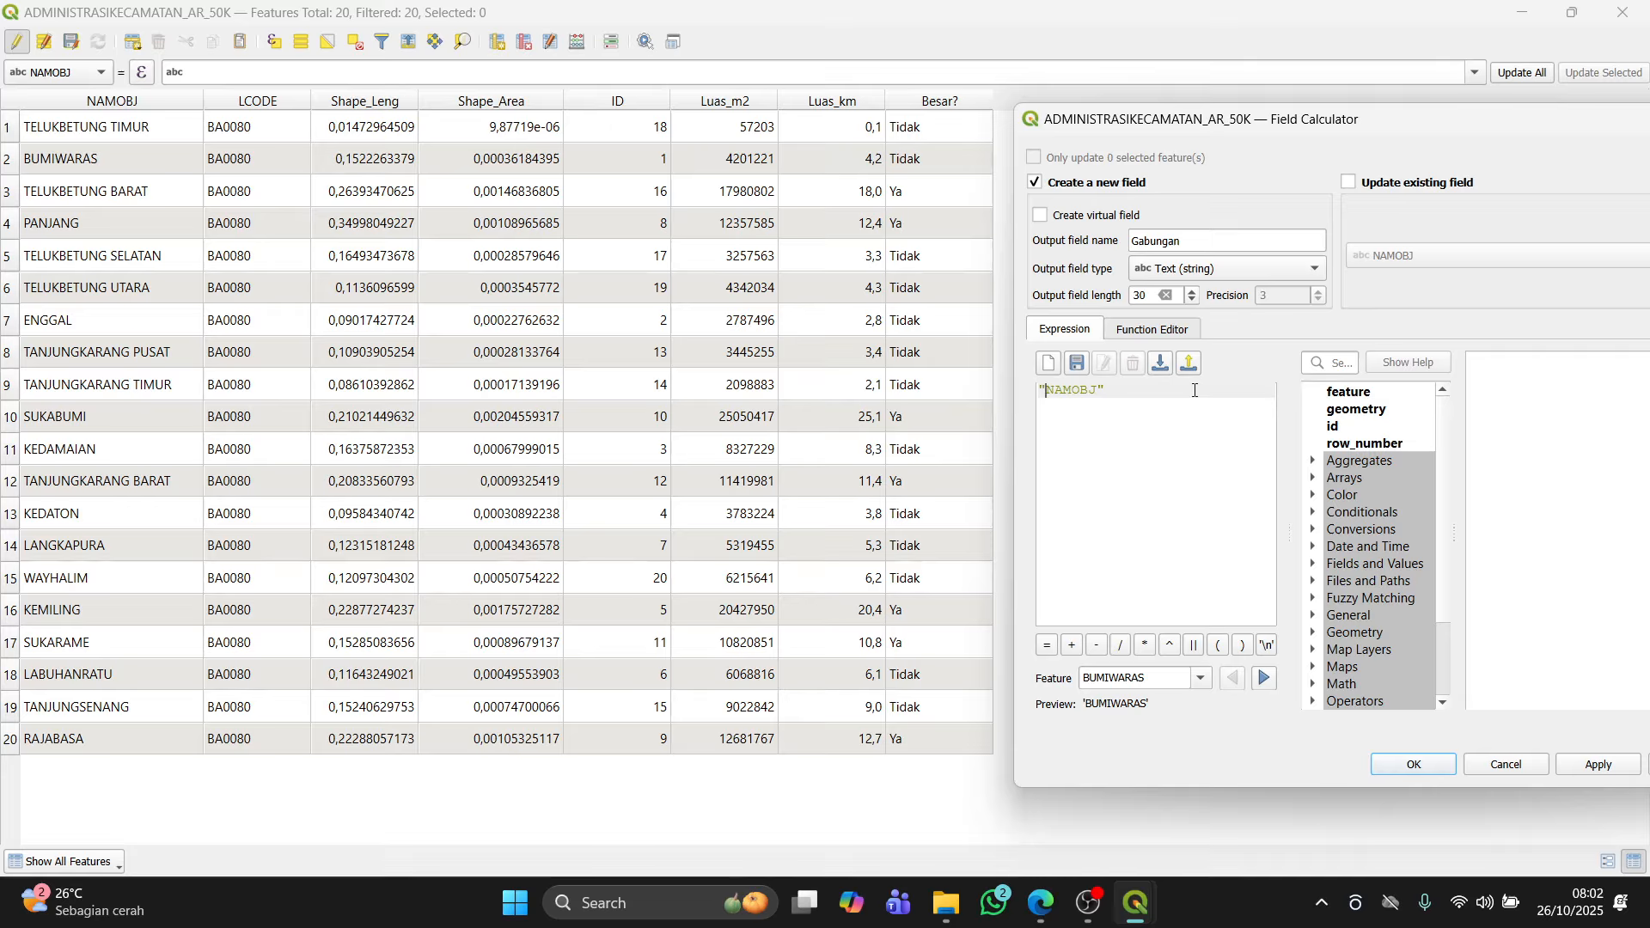
type("|")
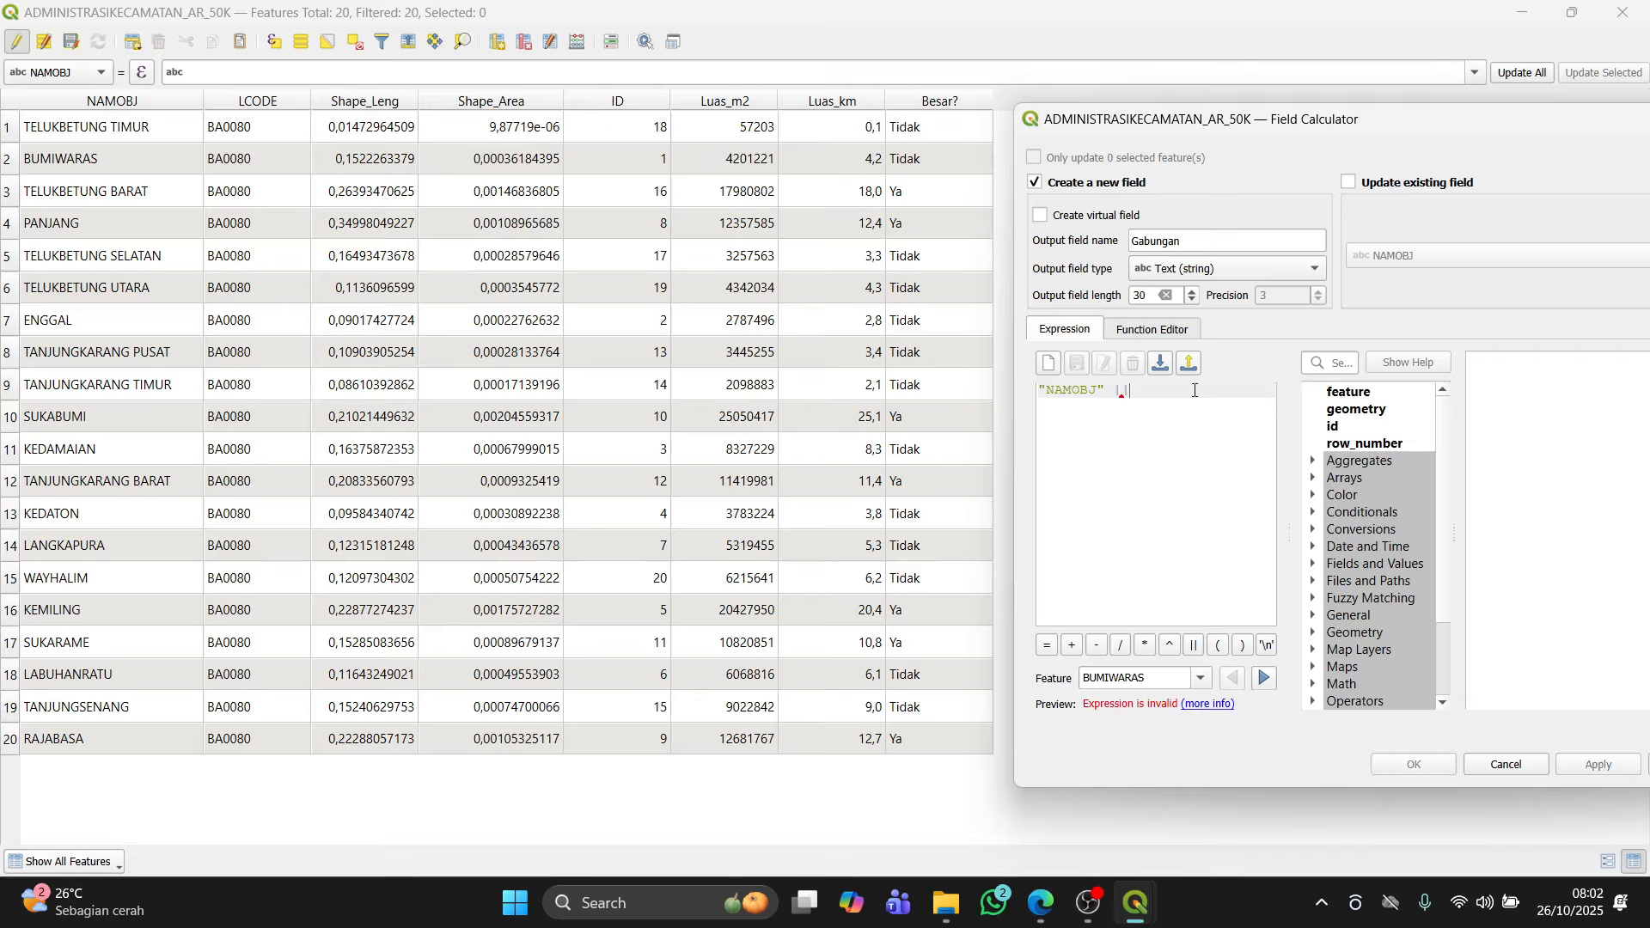
type("| ' - ' ")
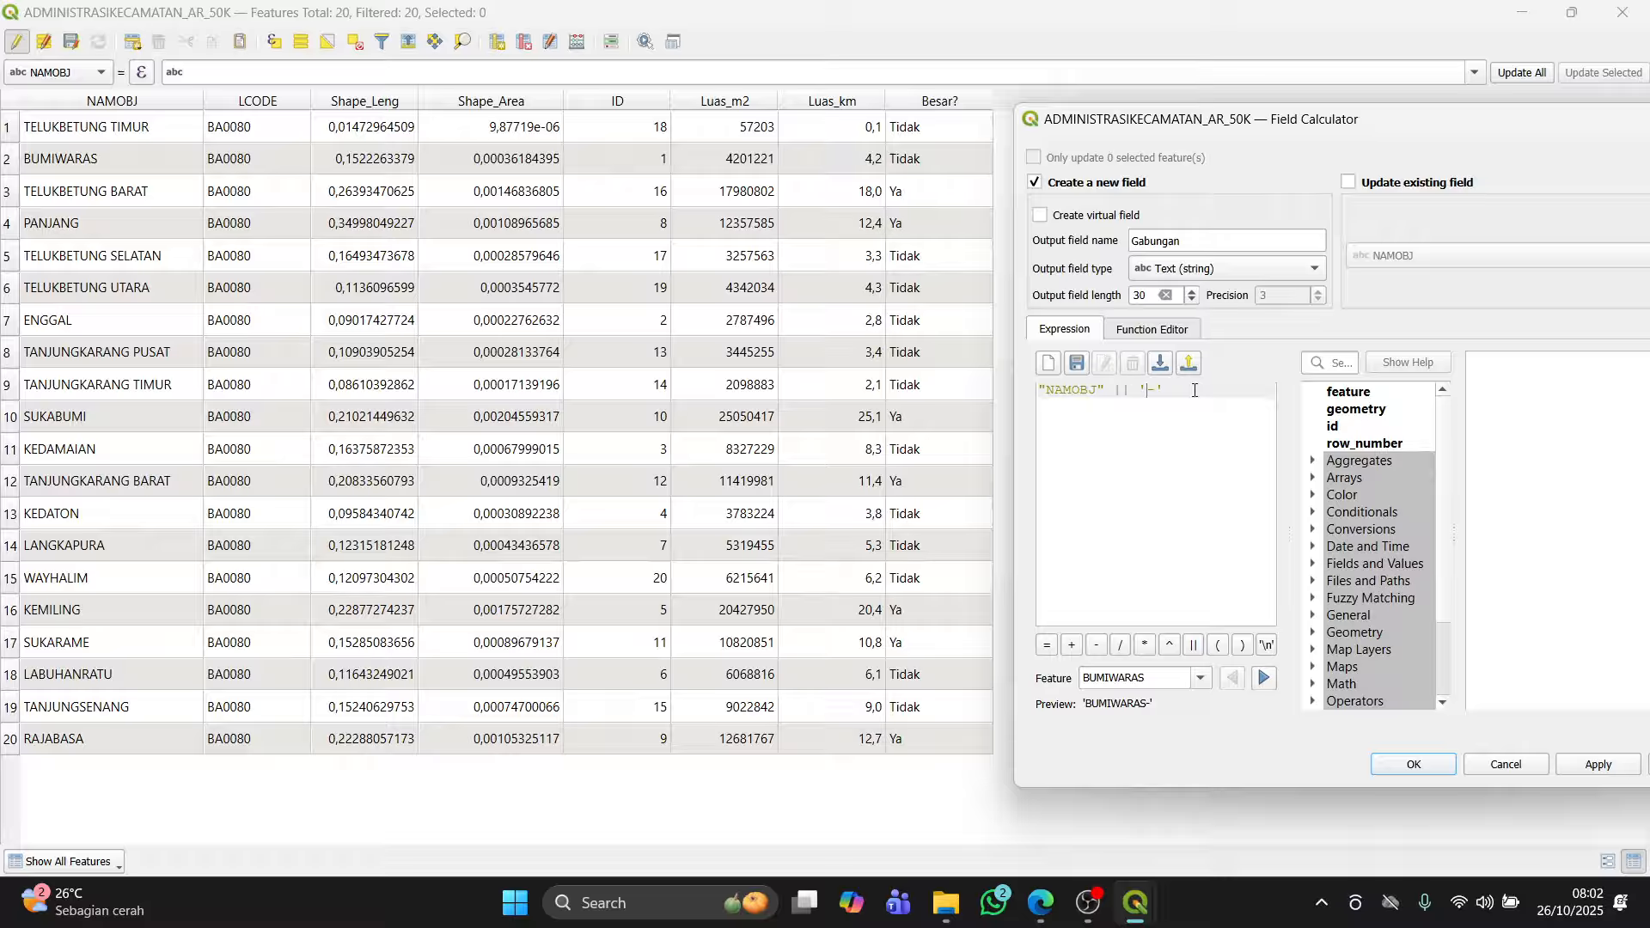
type("|| \"")
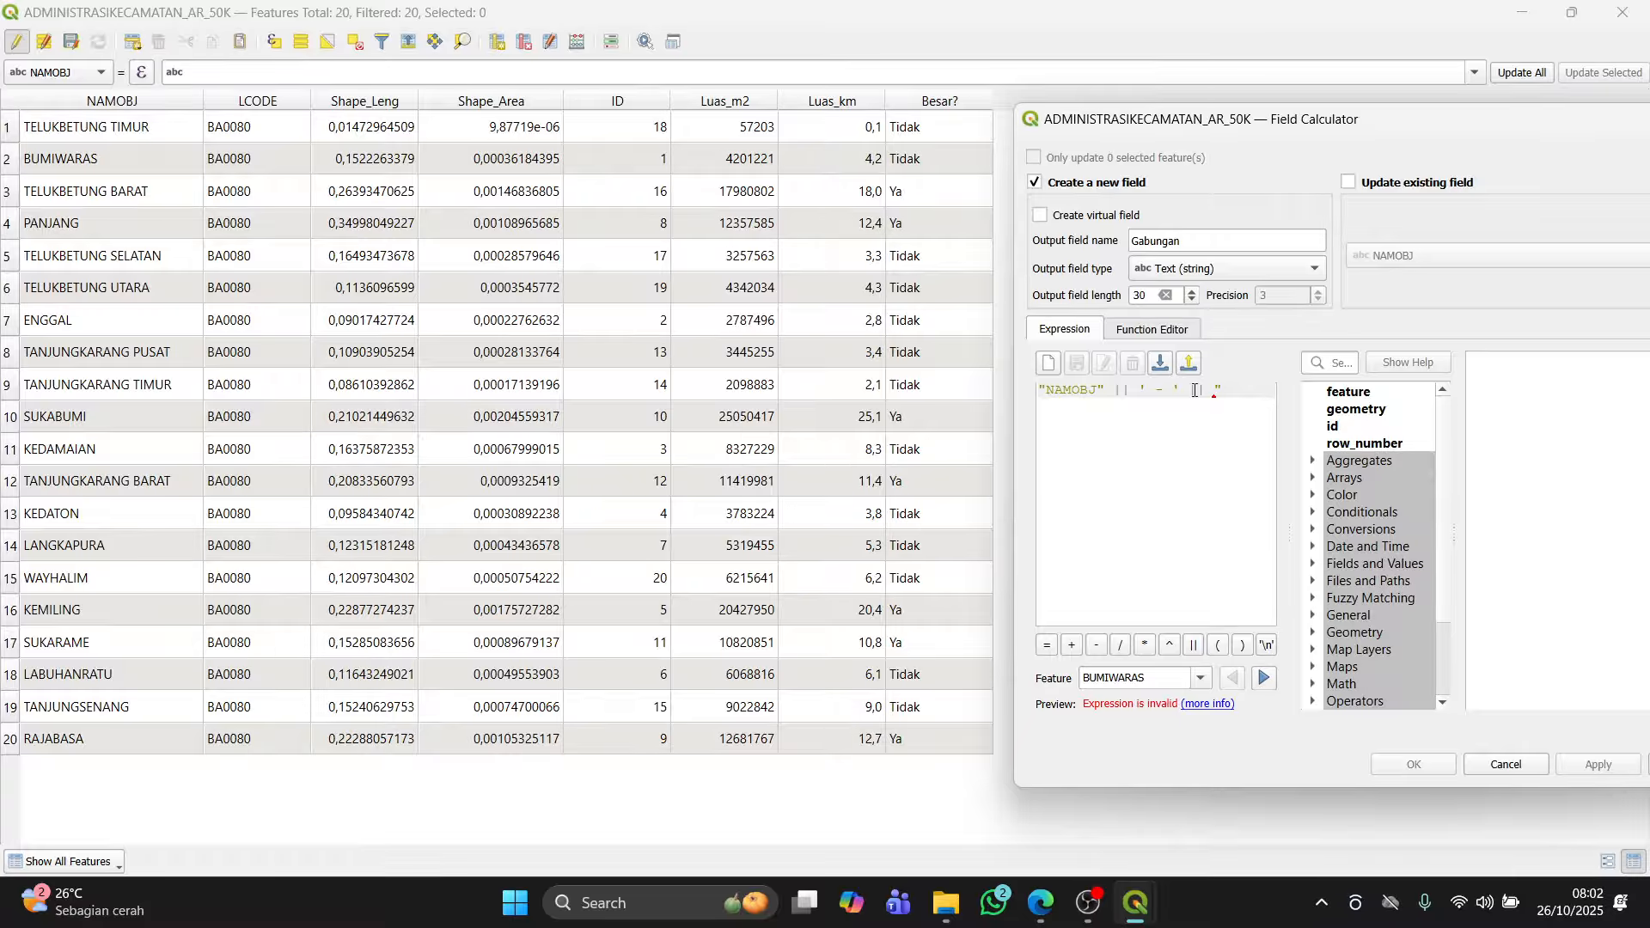
type("Besa")
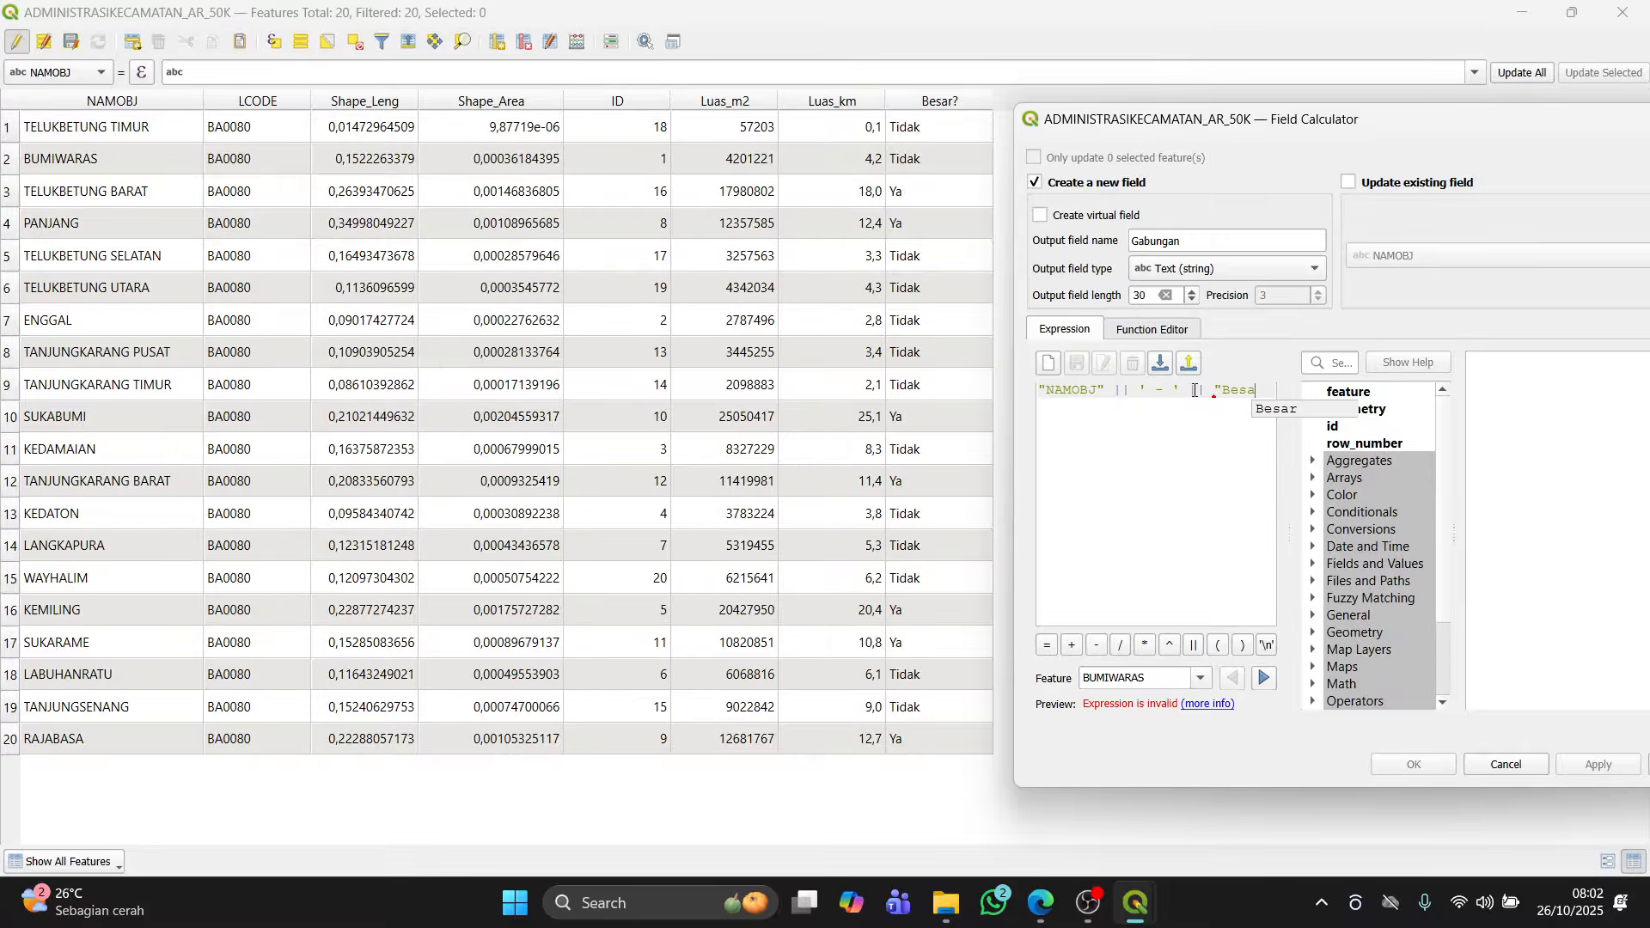
type("r?\"")
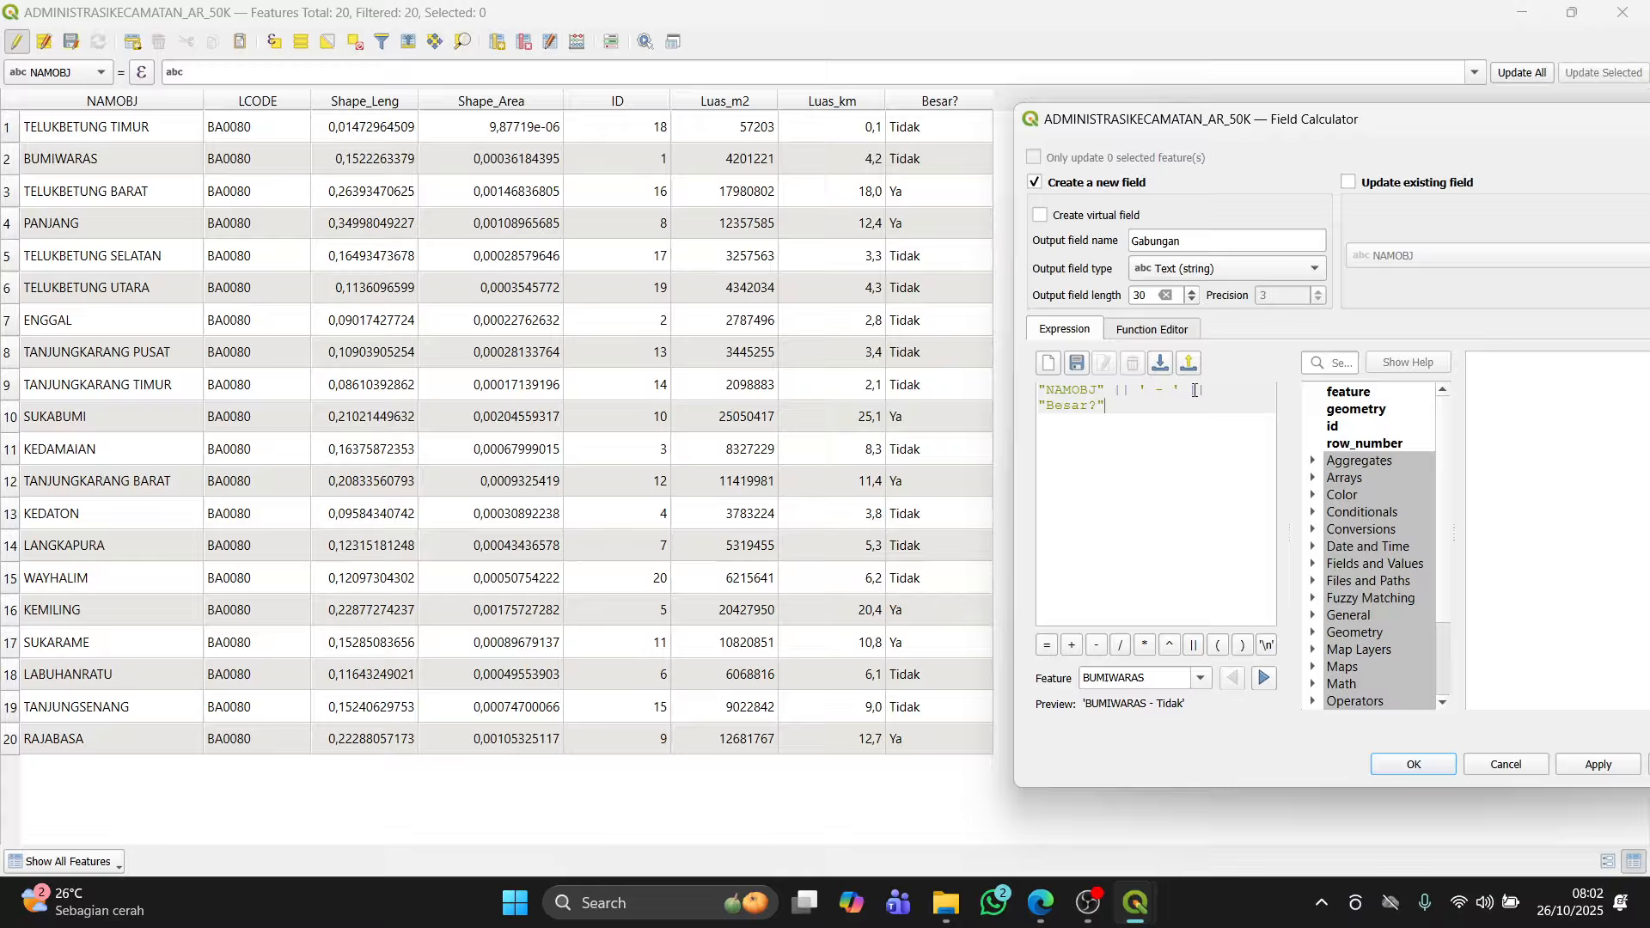
left_click(1597, 764)
left_click_drag(1526, 128, 1344, 166)
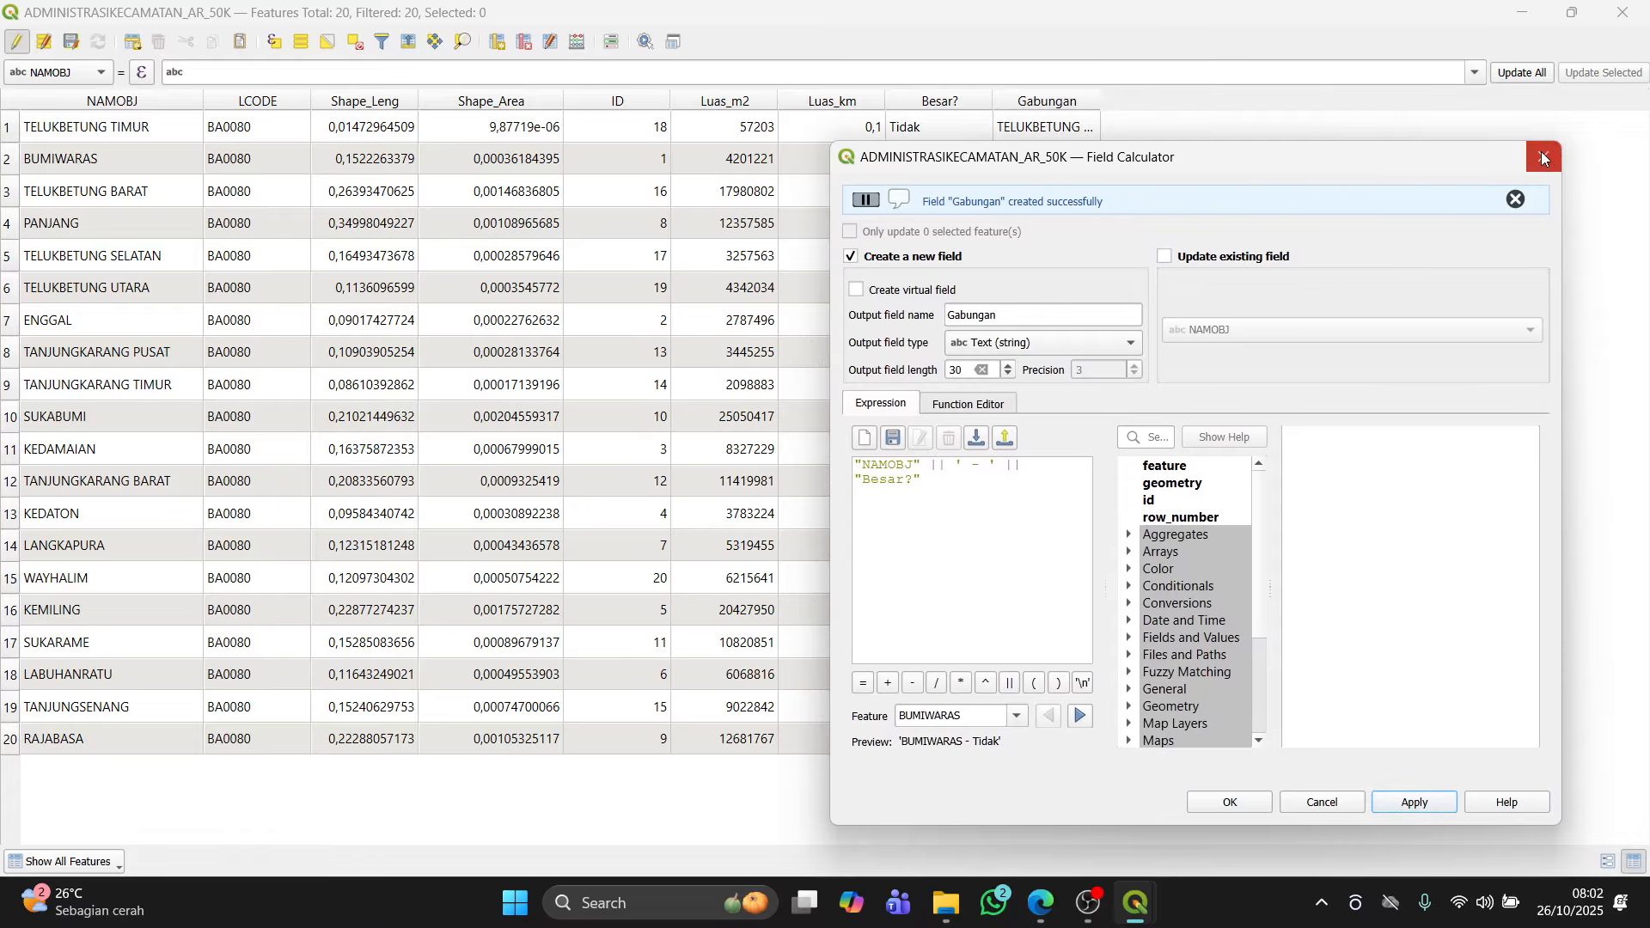
left_click(1544, 153)
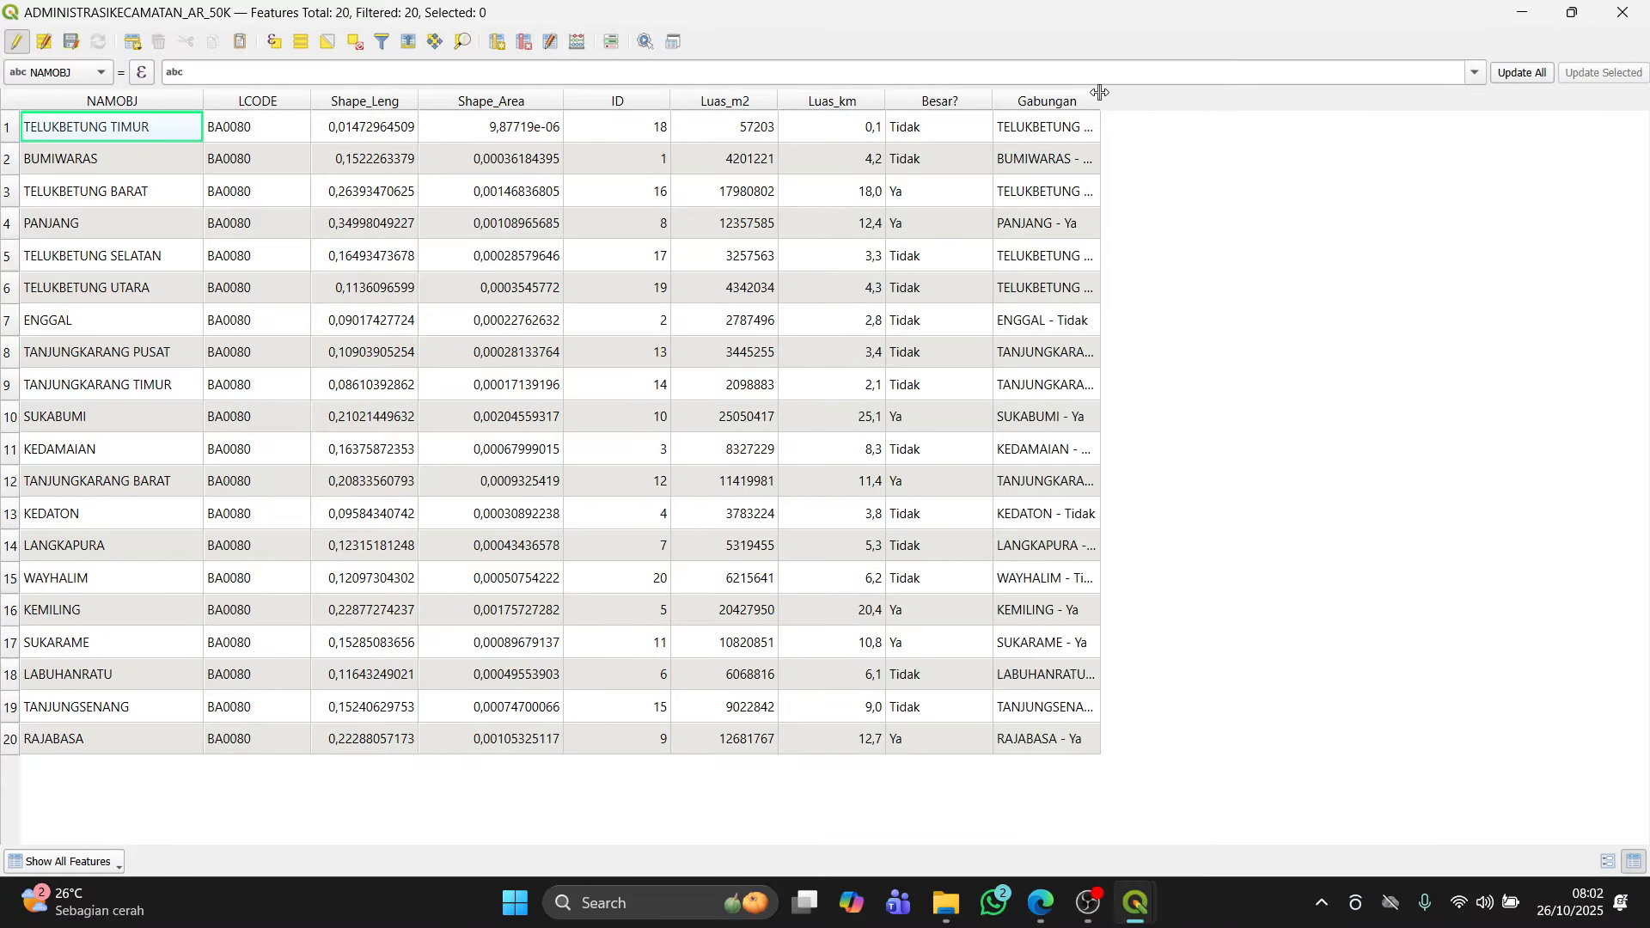
Step: Widen the Gabungan column and read the module's sections on geometry, date/time and statistical functions
left_click_drag(1103, 101, 1266, 94)
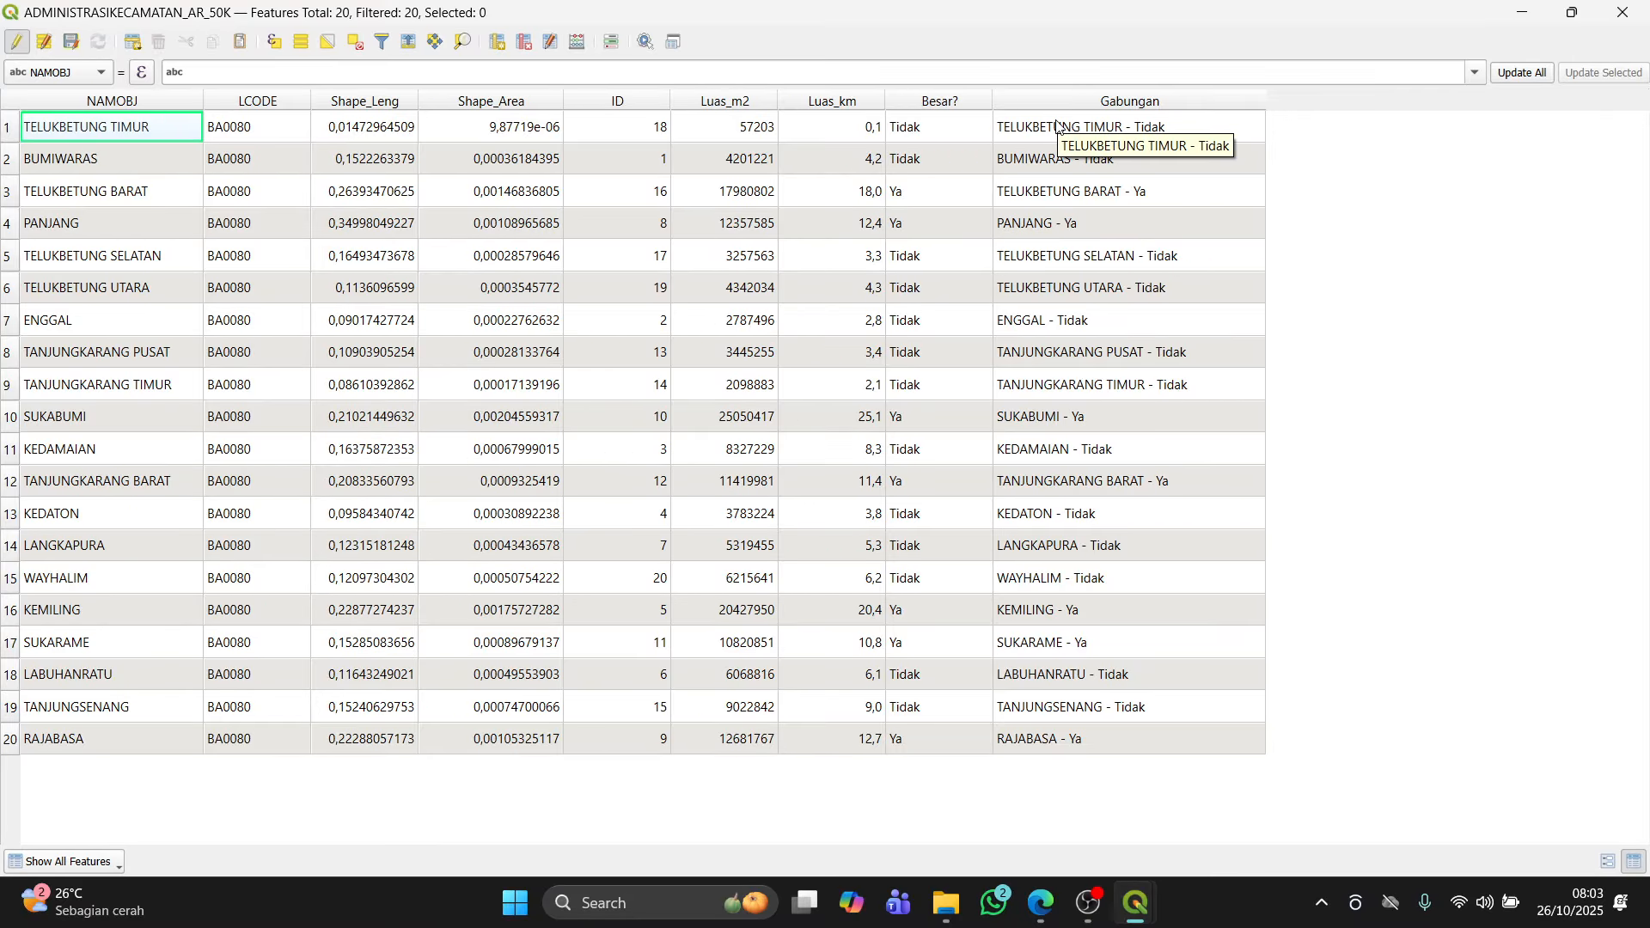
key("alt+Tab")
scroll(875, 472, "down", 3)
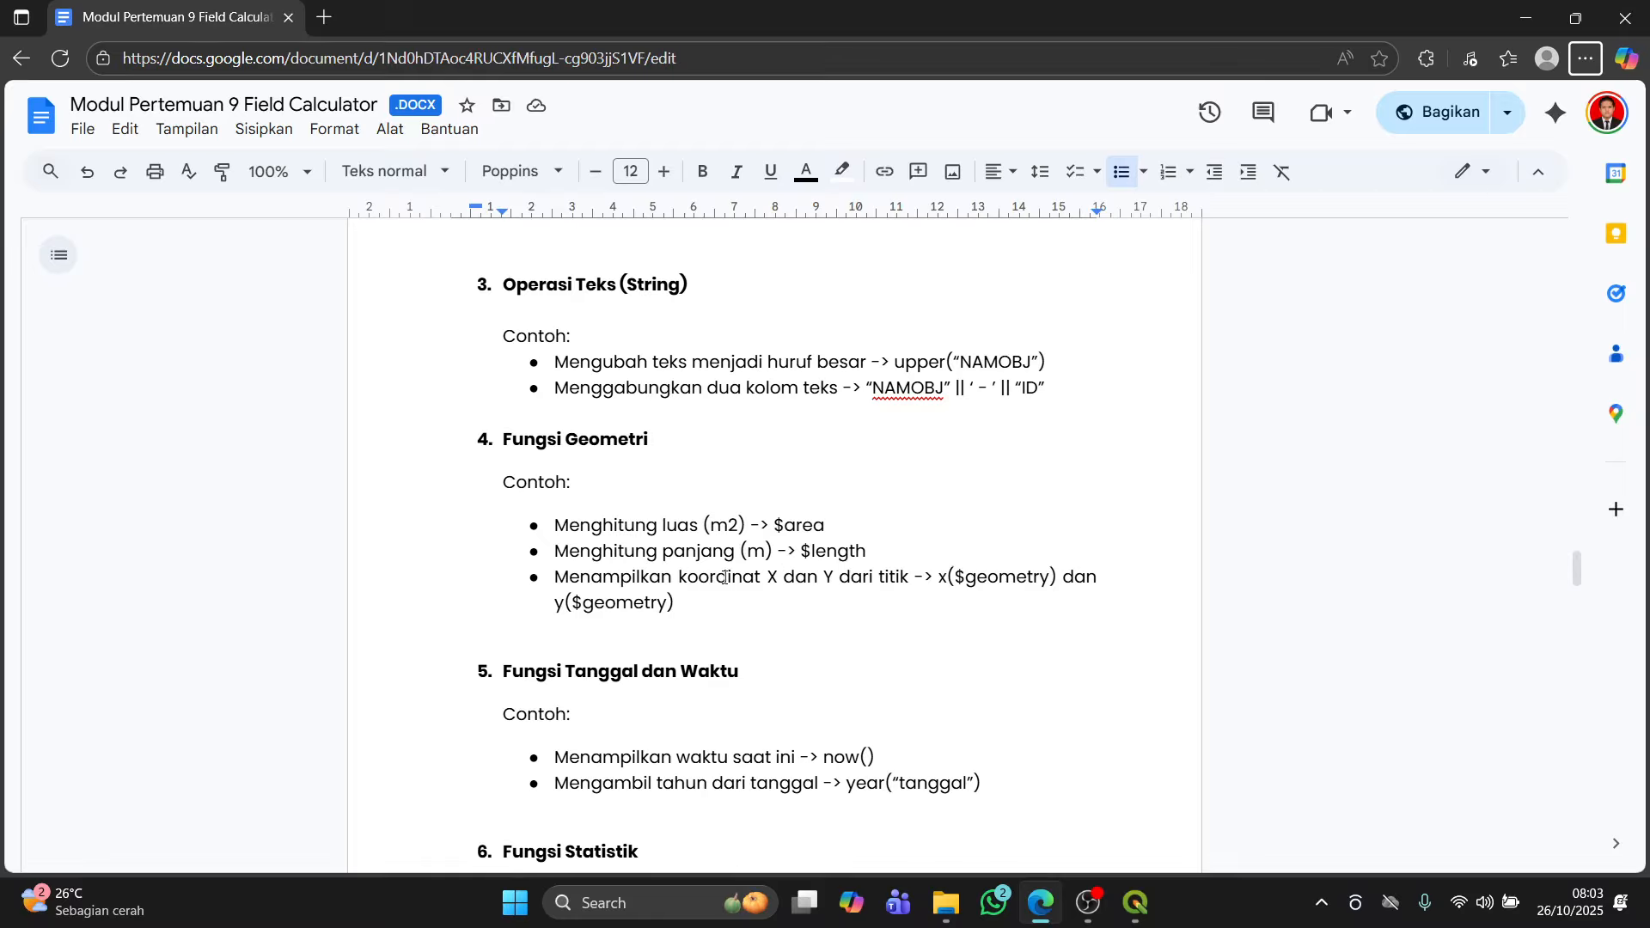
scroll(795, 578, "down", 3)
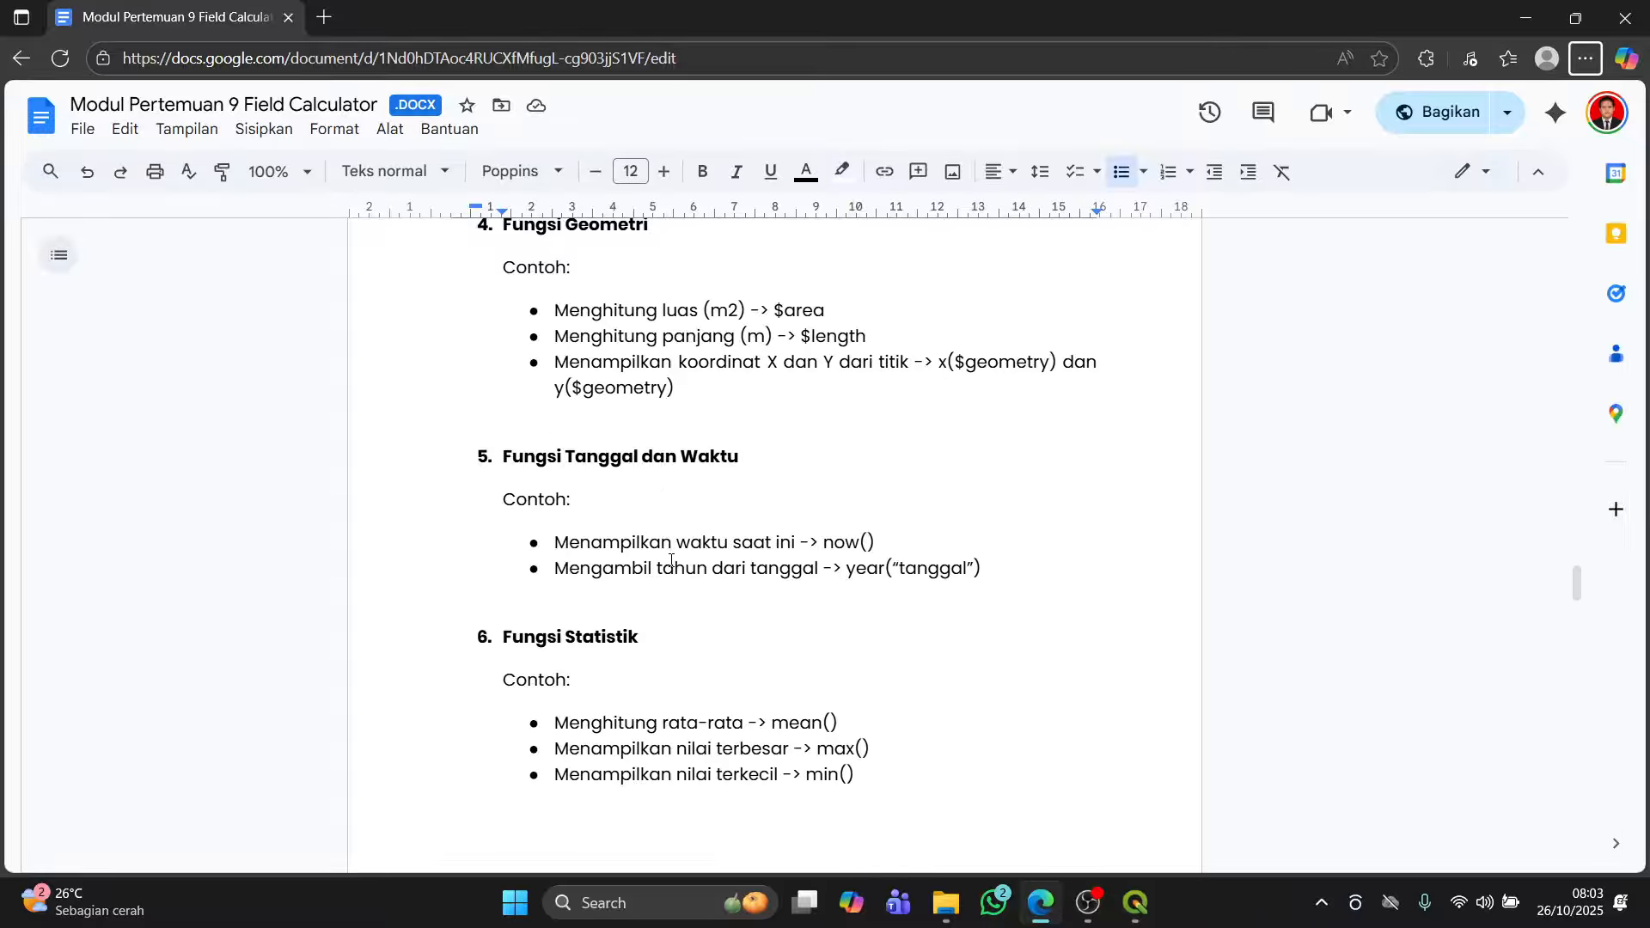
key("alt+Tab")
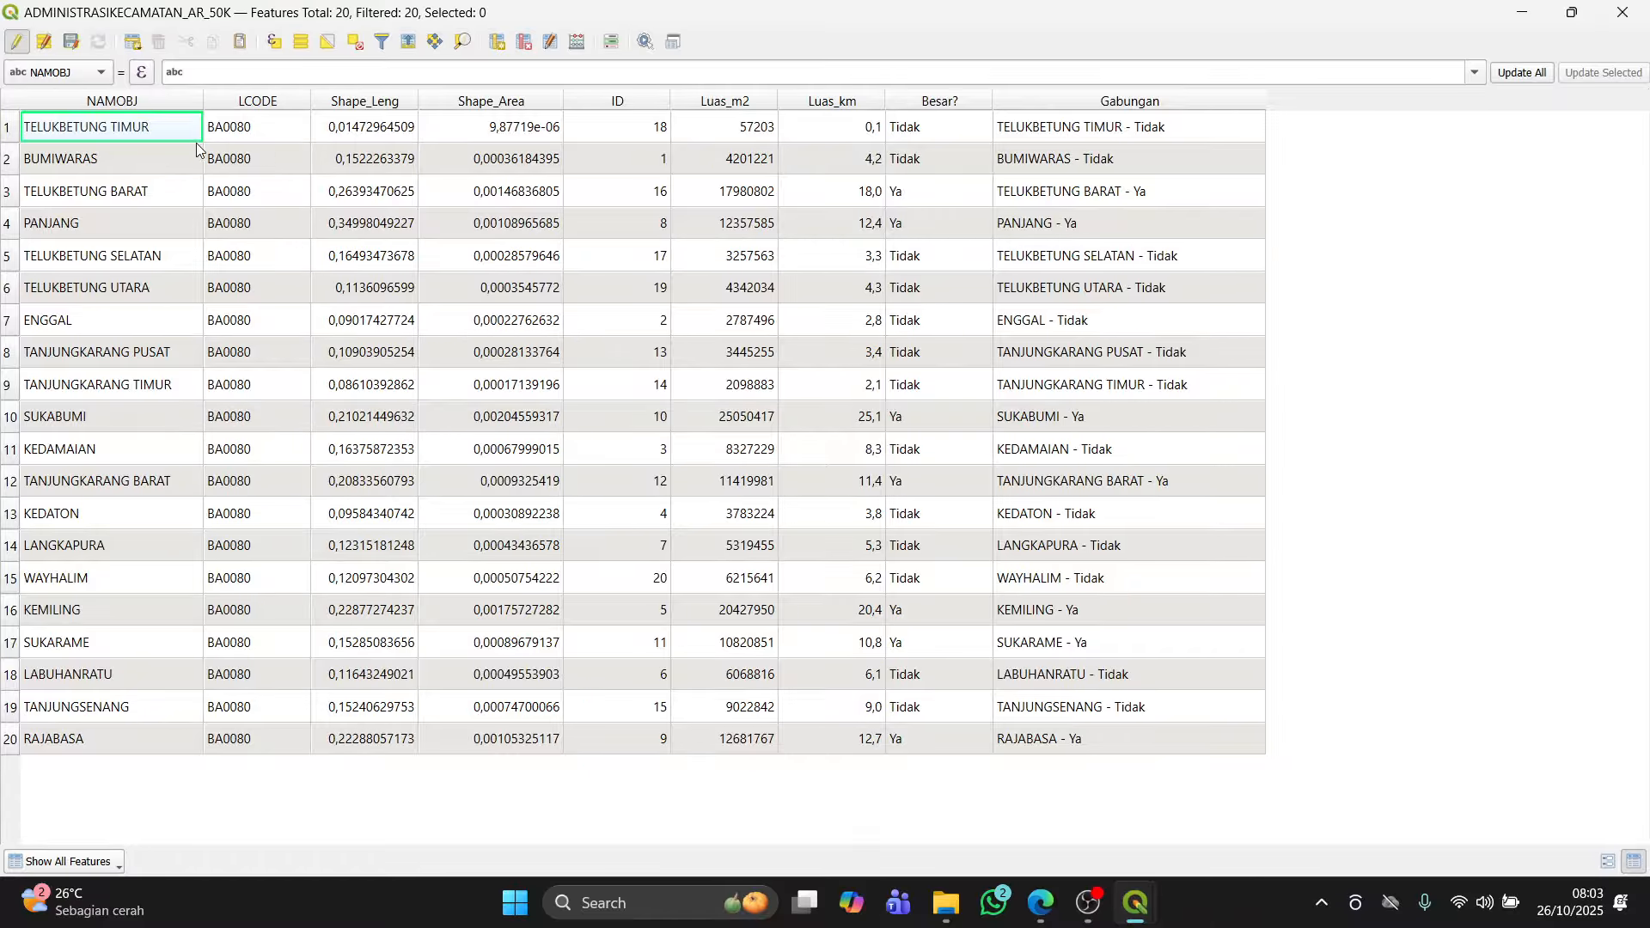
key("alt+Tab")
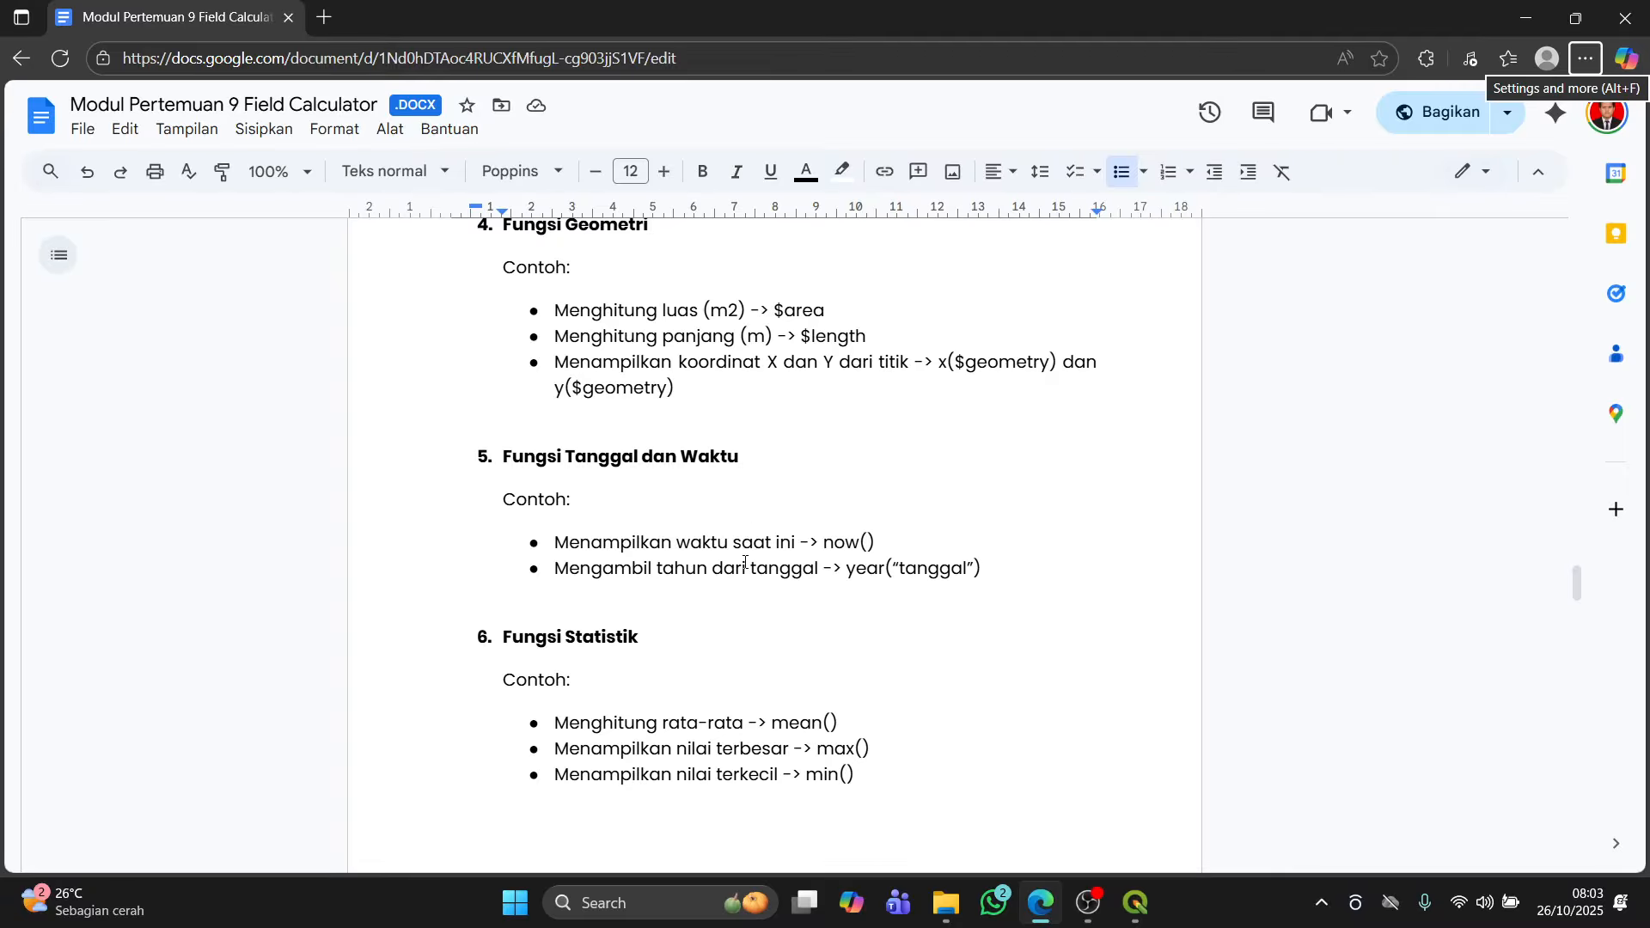
scroll(860, 575, "down", 2)
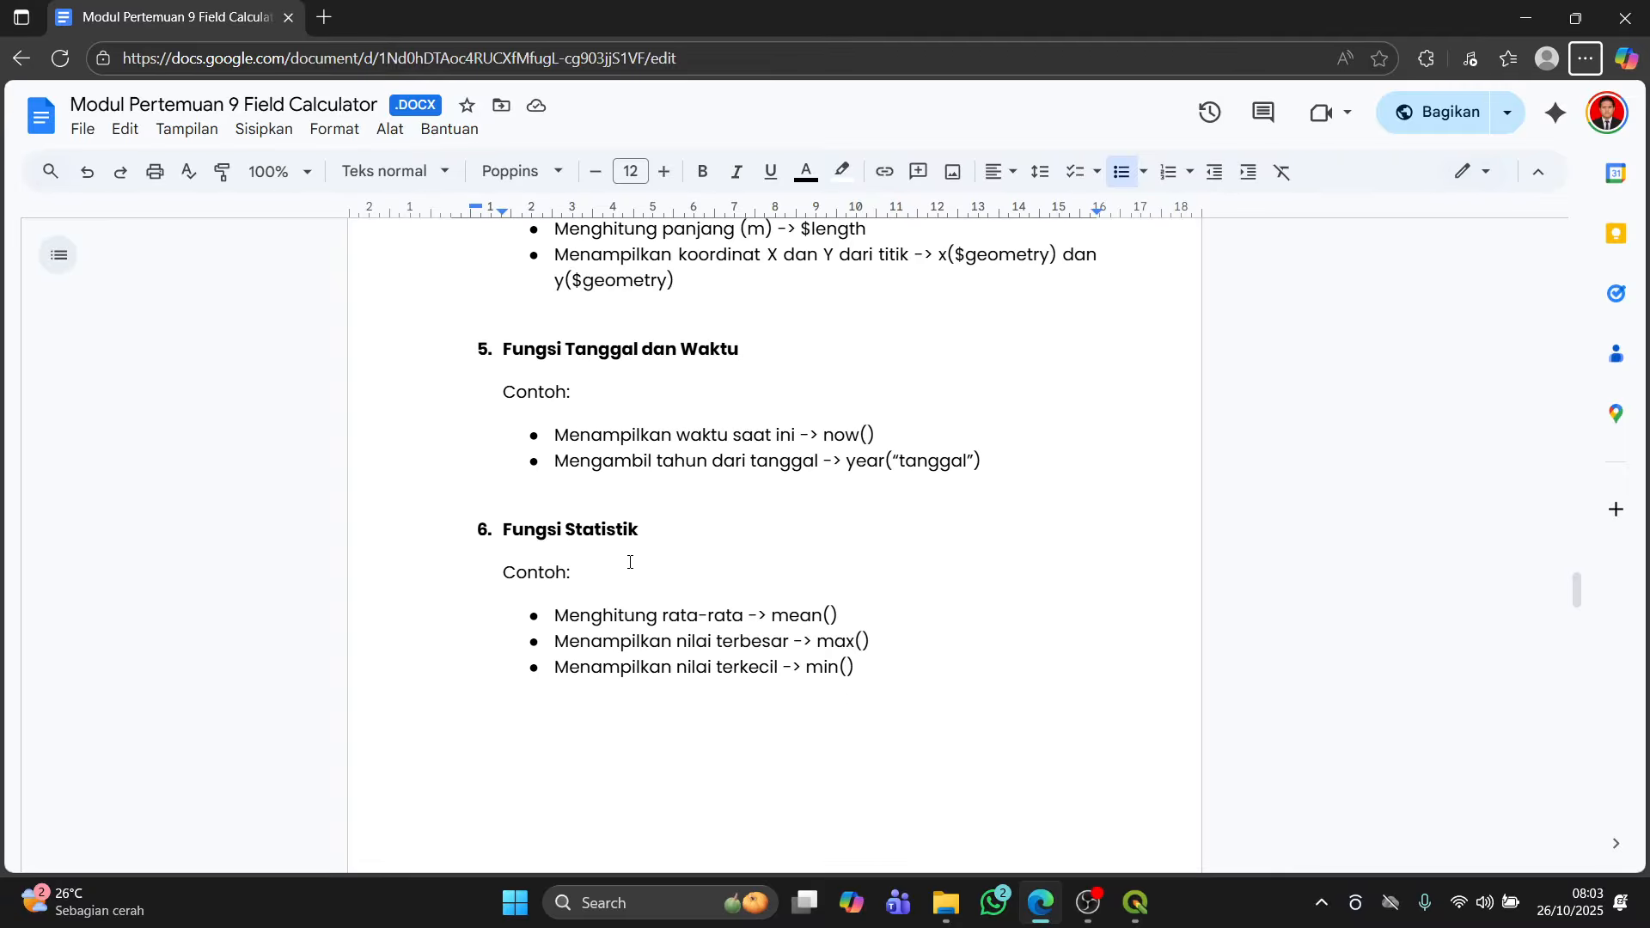
key("alt+Tab")
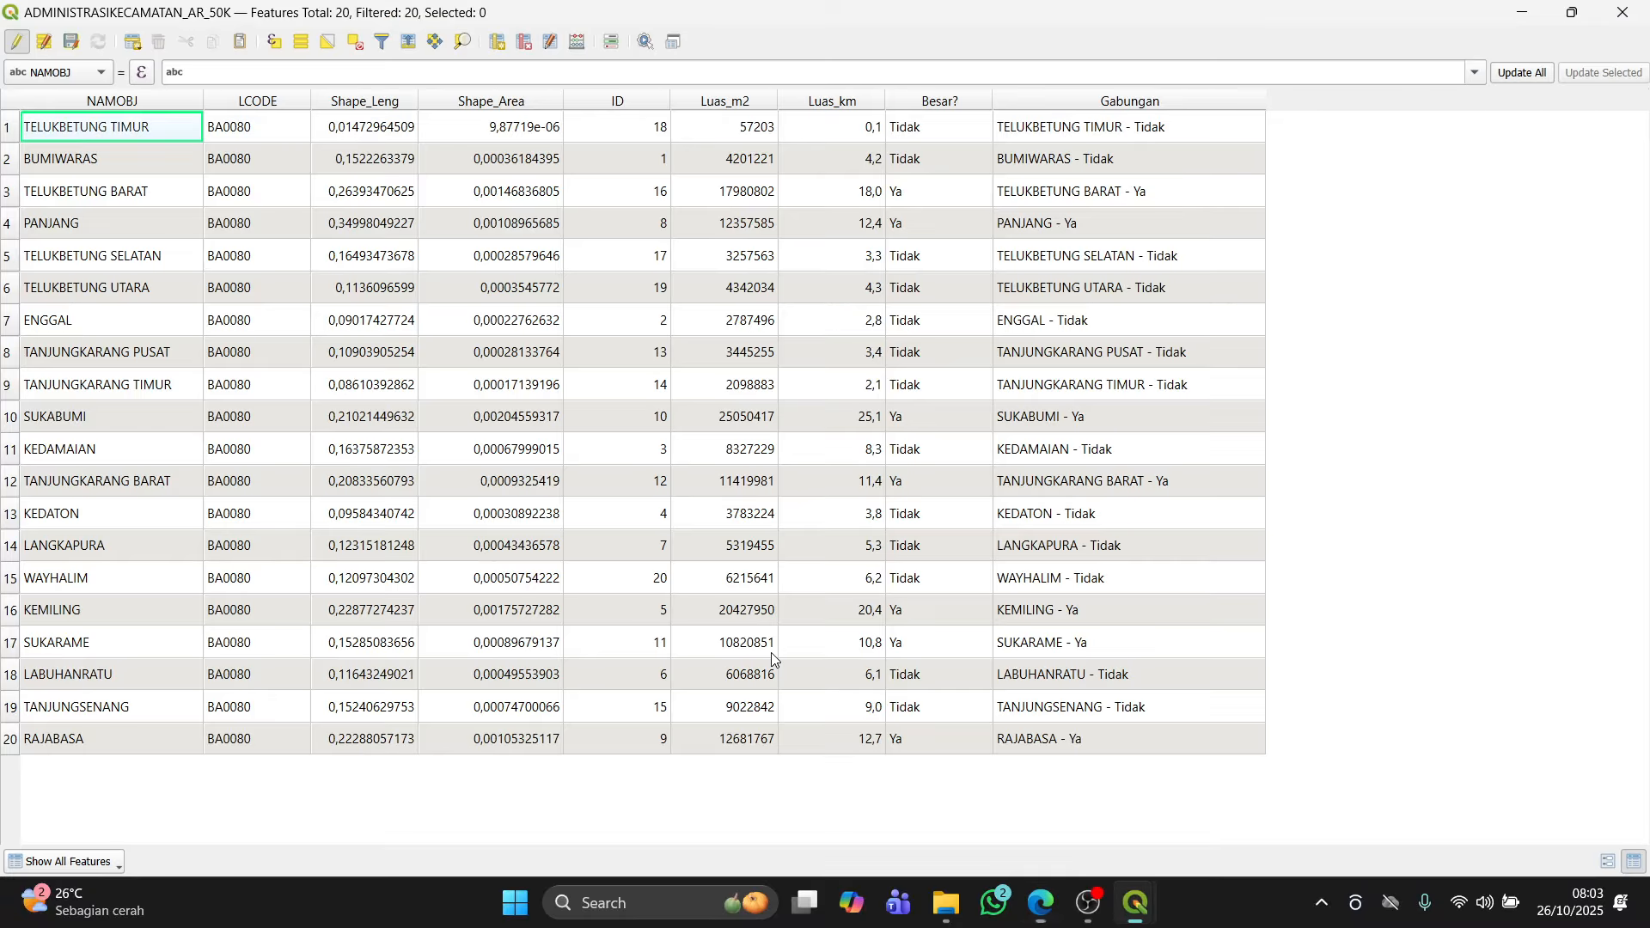
Step: Open the Statistics panel and view the statistics of the Luas_km field for the kecamatan layer
left_click(1522, 12)
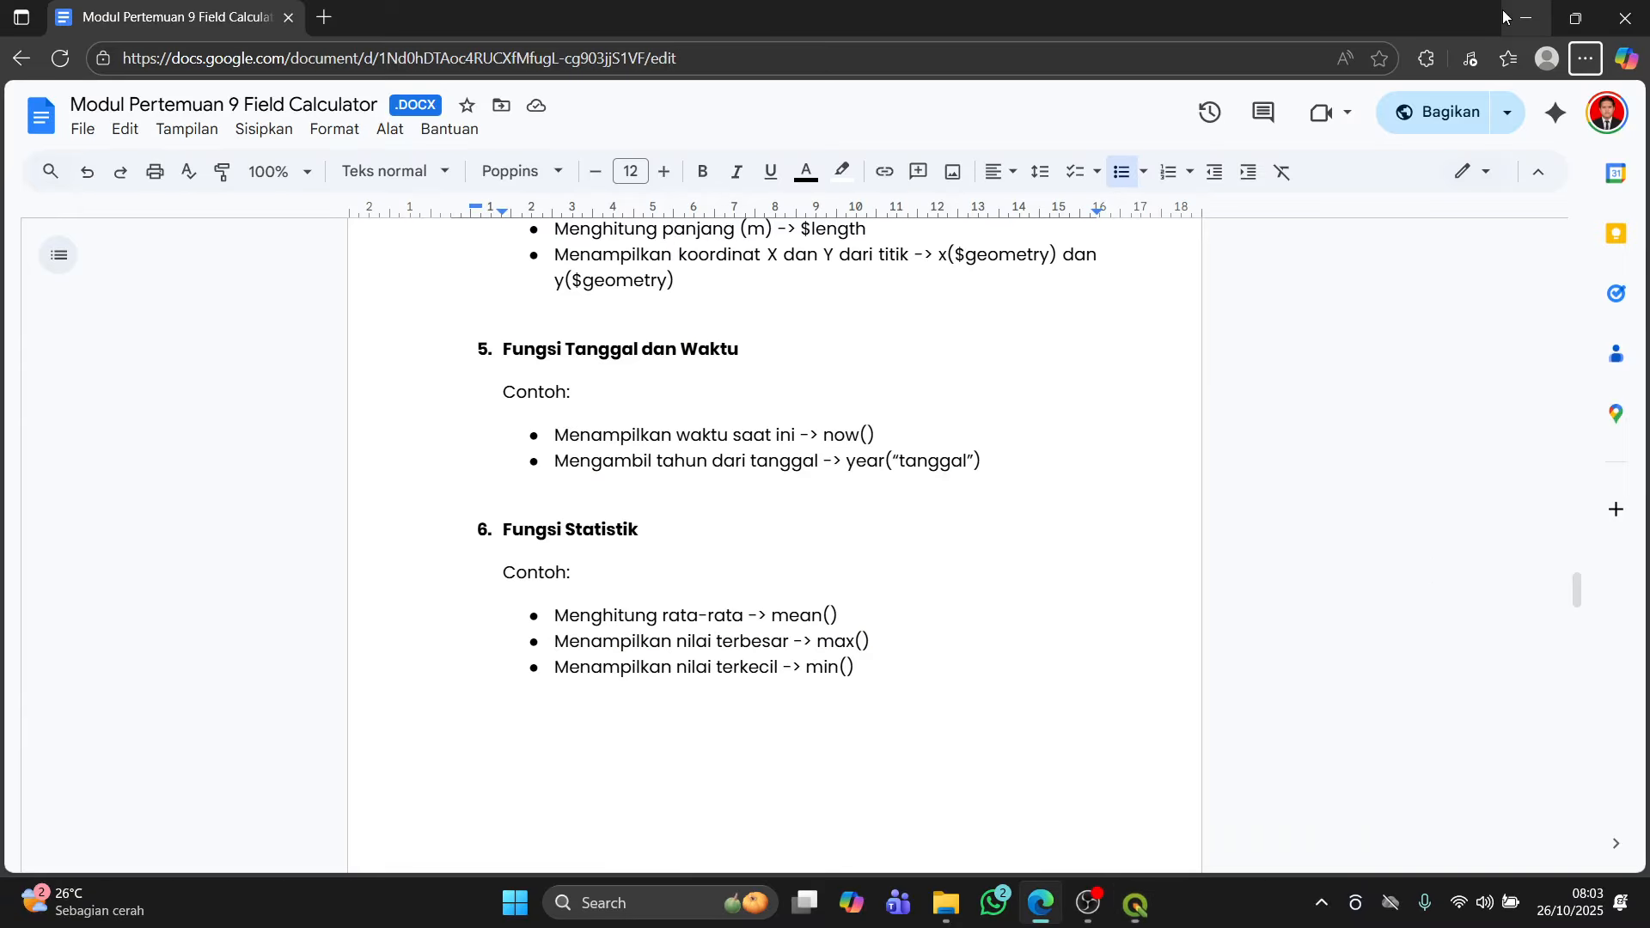
mouse_move(1136, 919)
left_click(1057, 791)
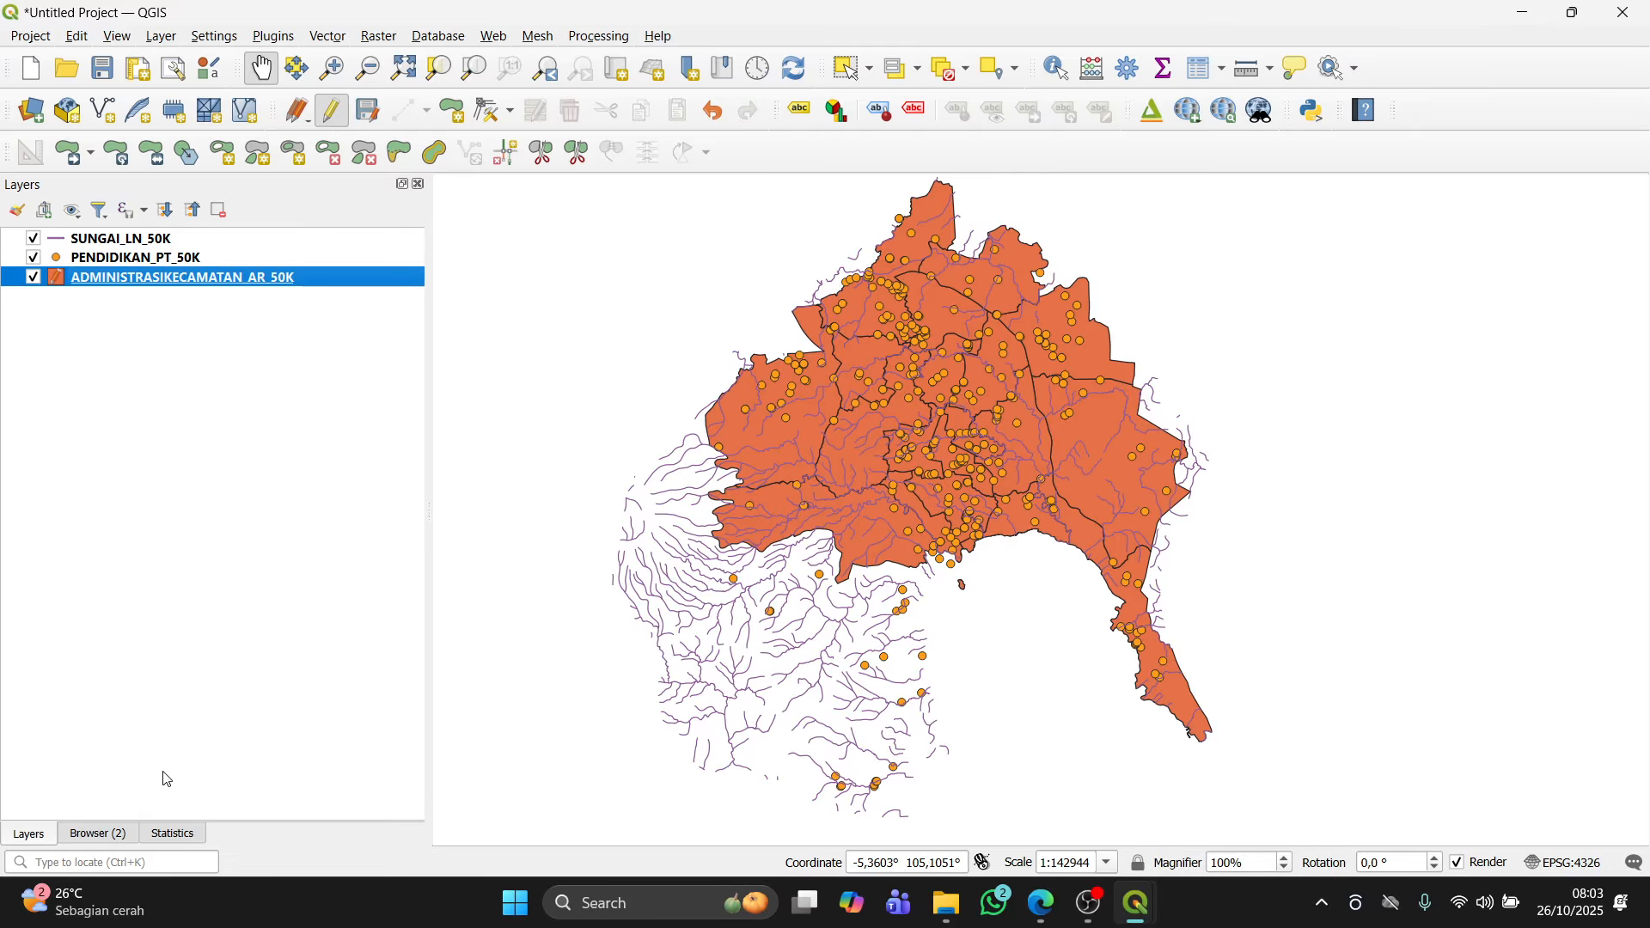
left_click(123, 38)
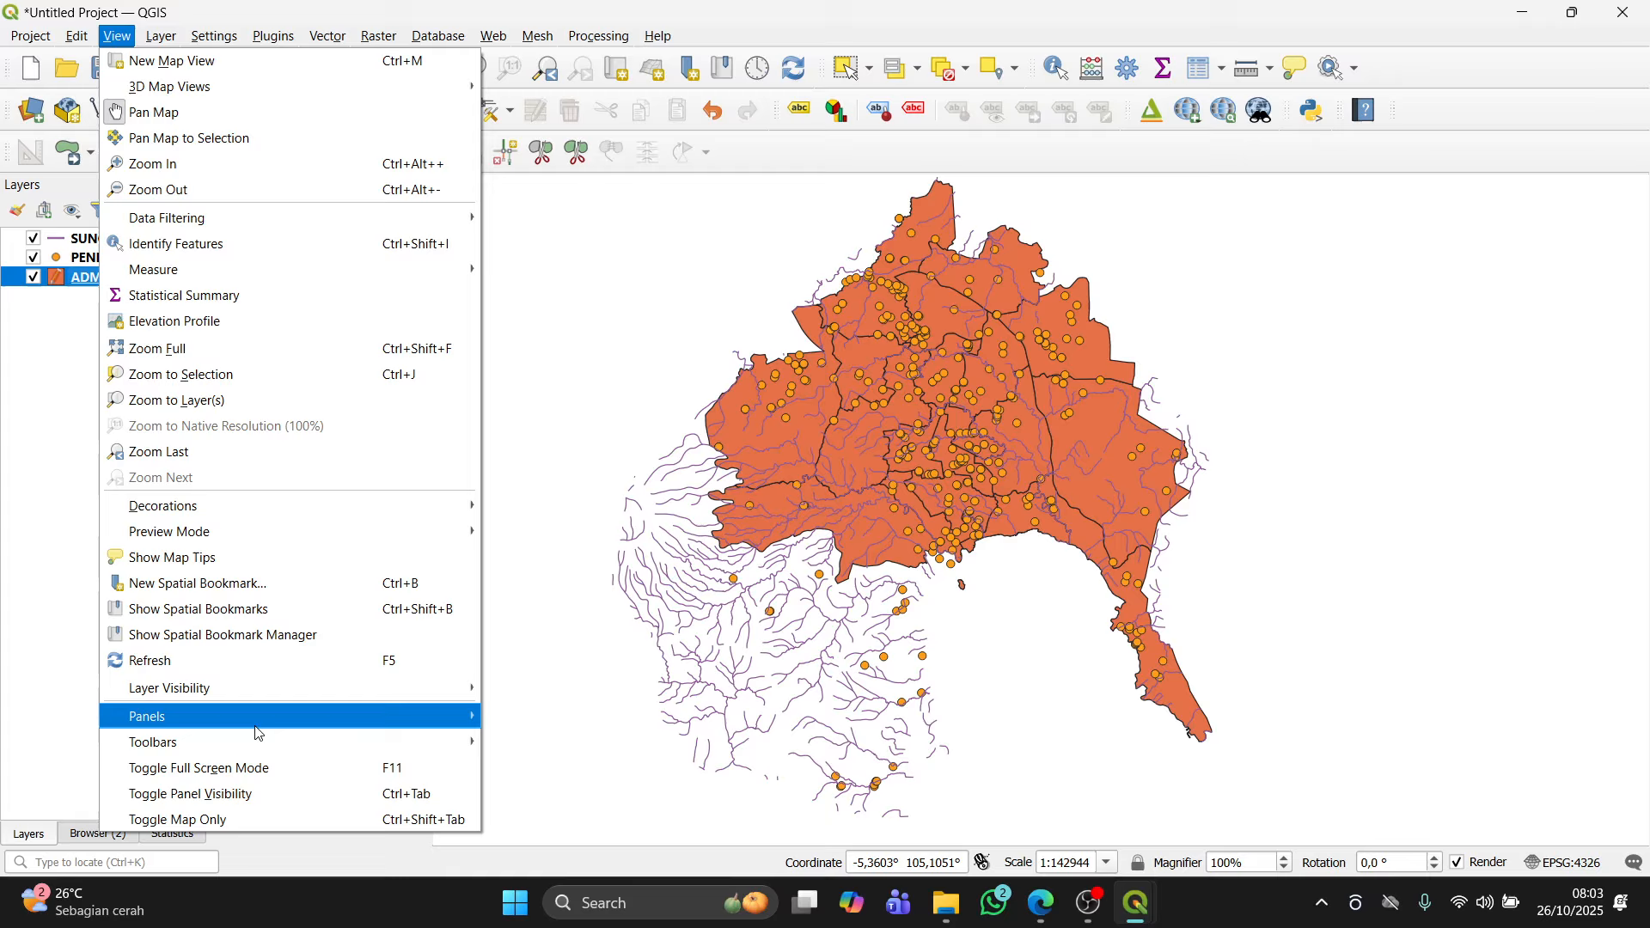
left_click(671, 314)
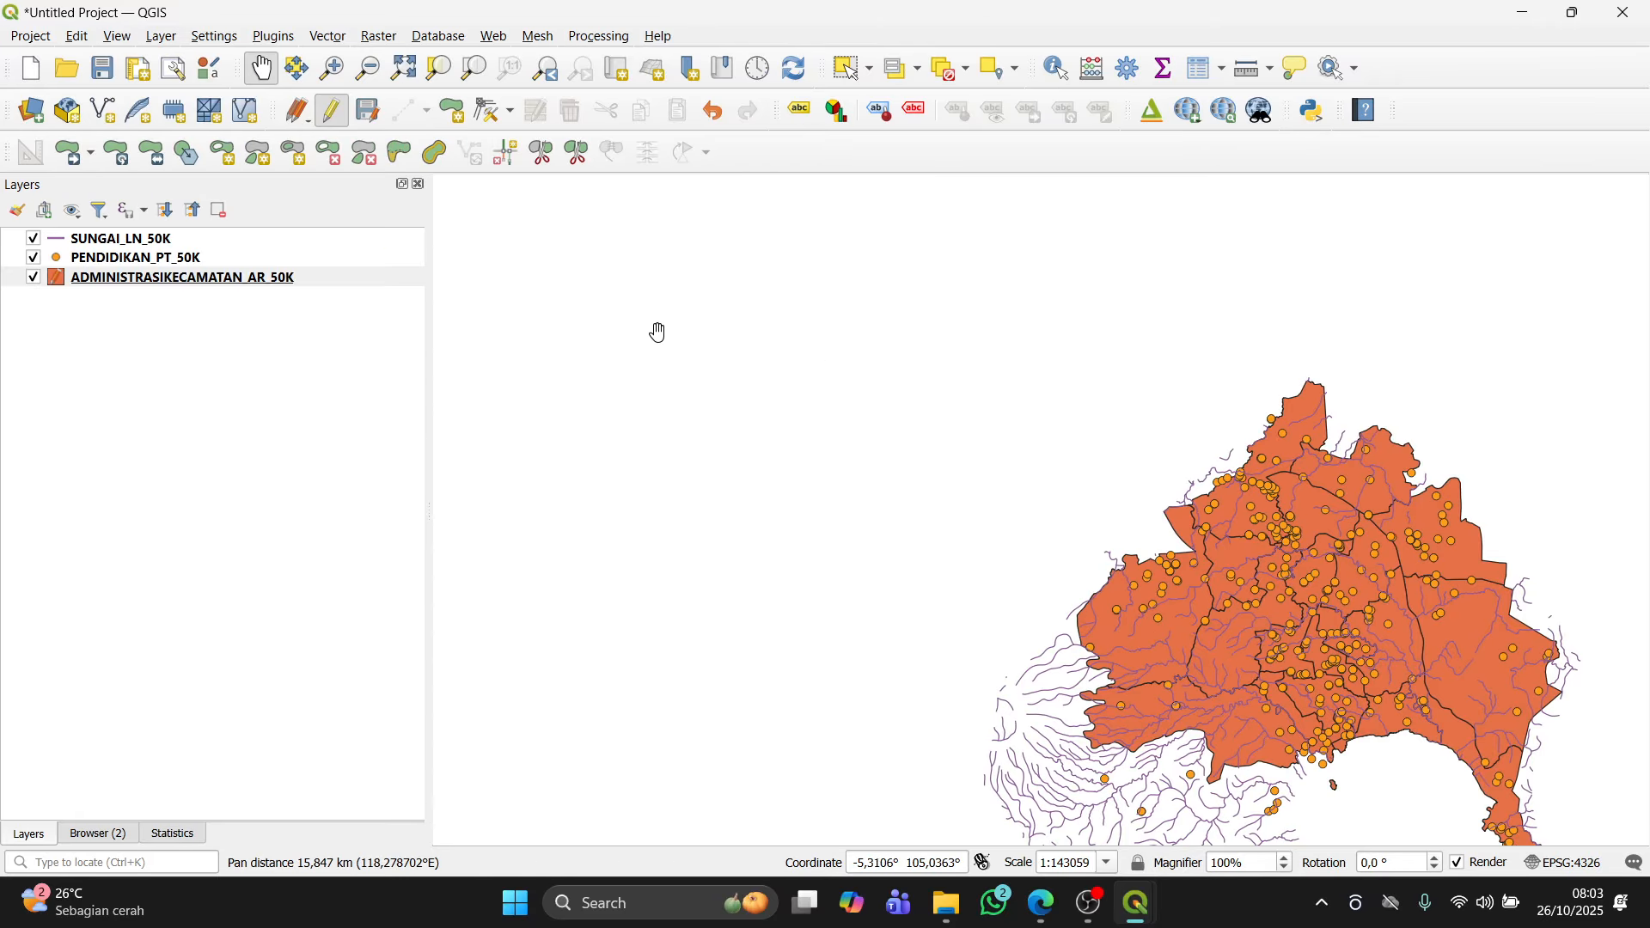
left_click(183, 834)
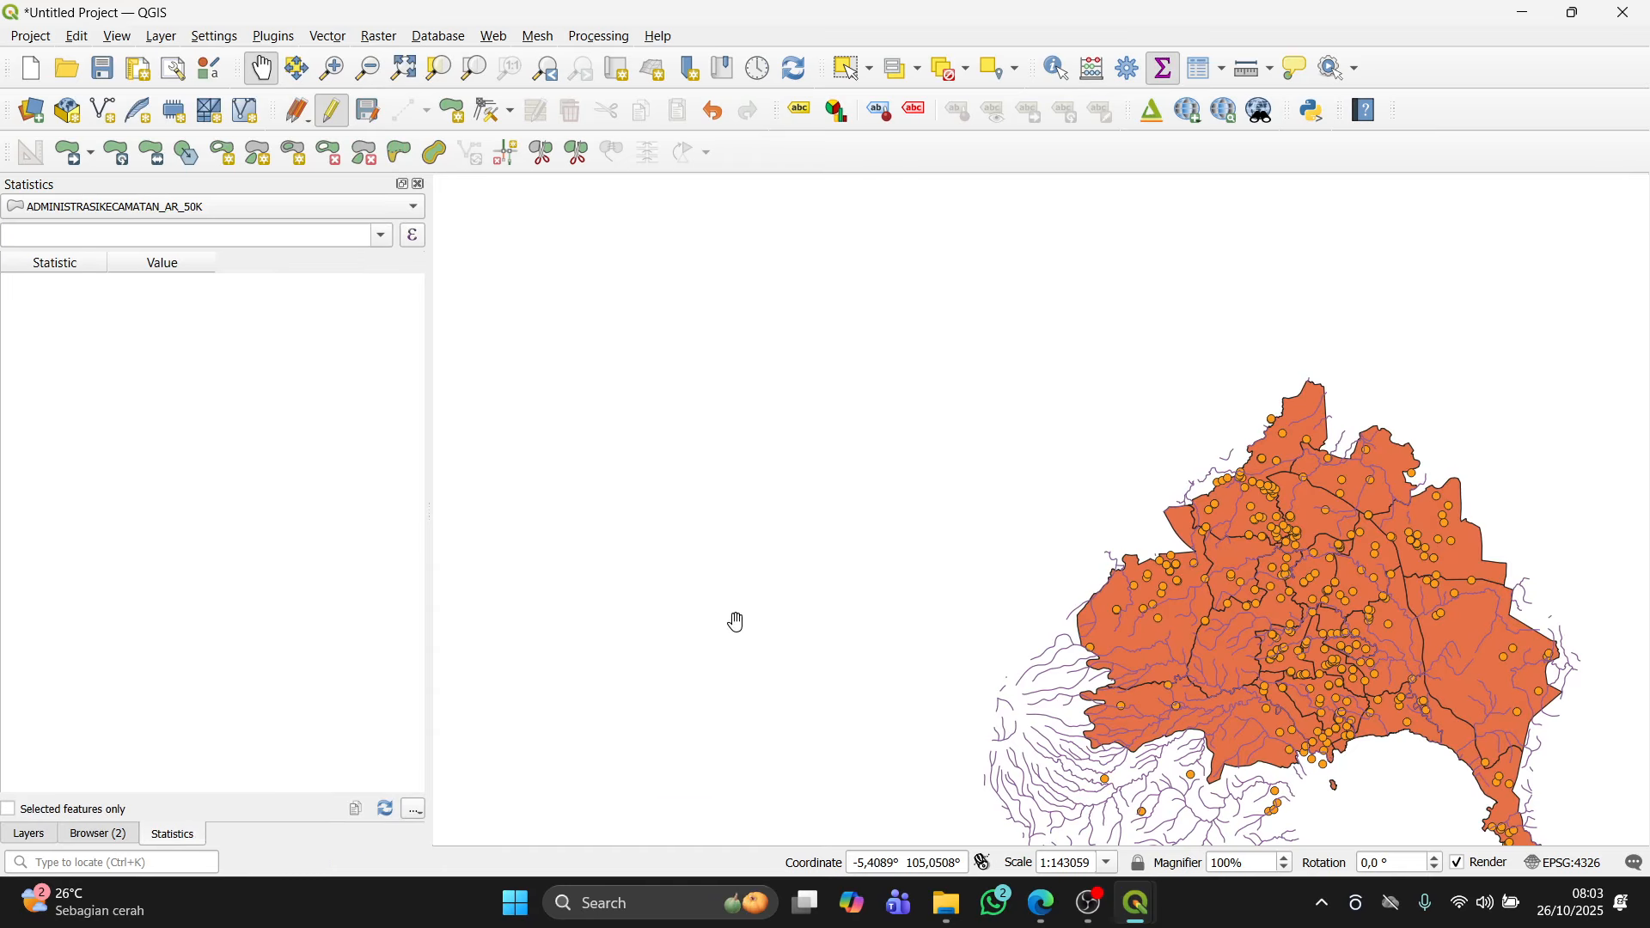
left_click_drag(738, 623, 472, 467)
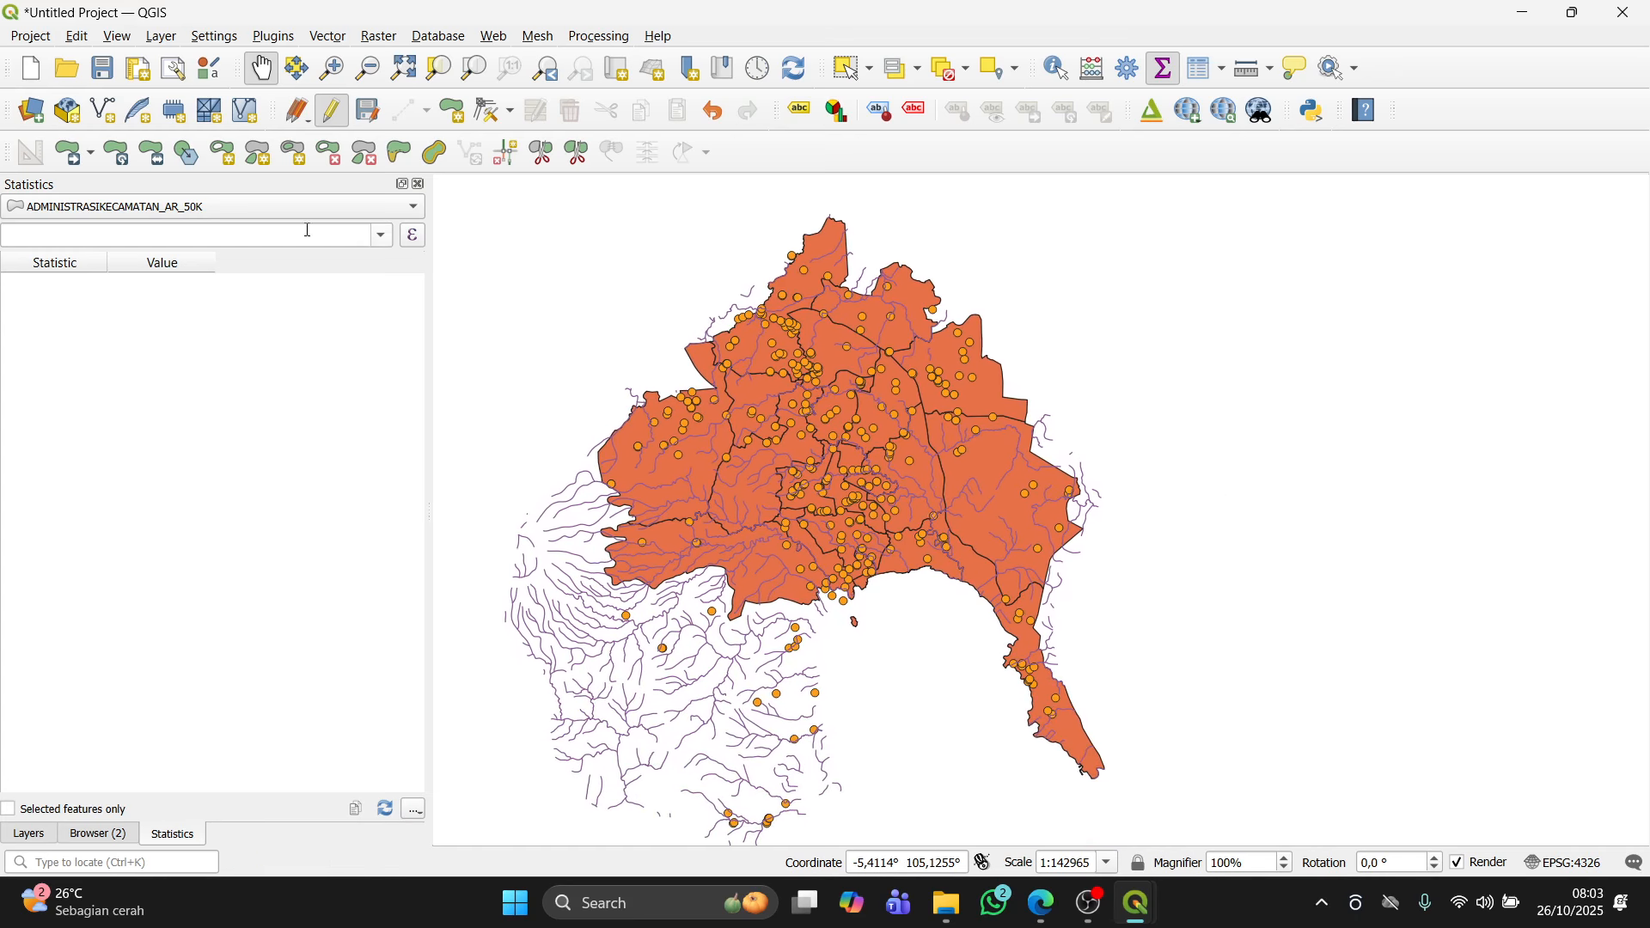
left_click(381, 244)
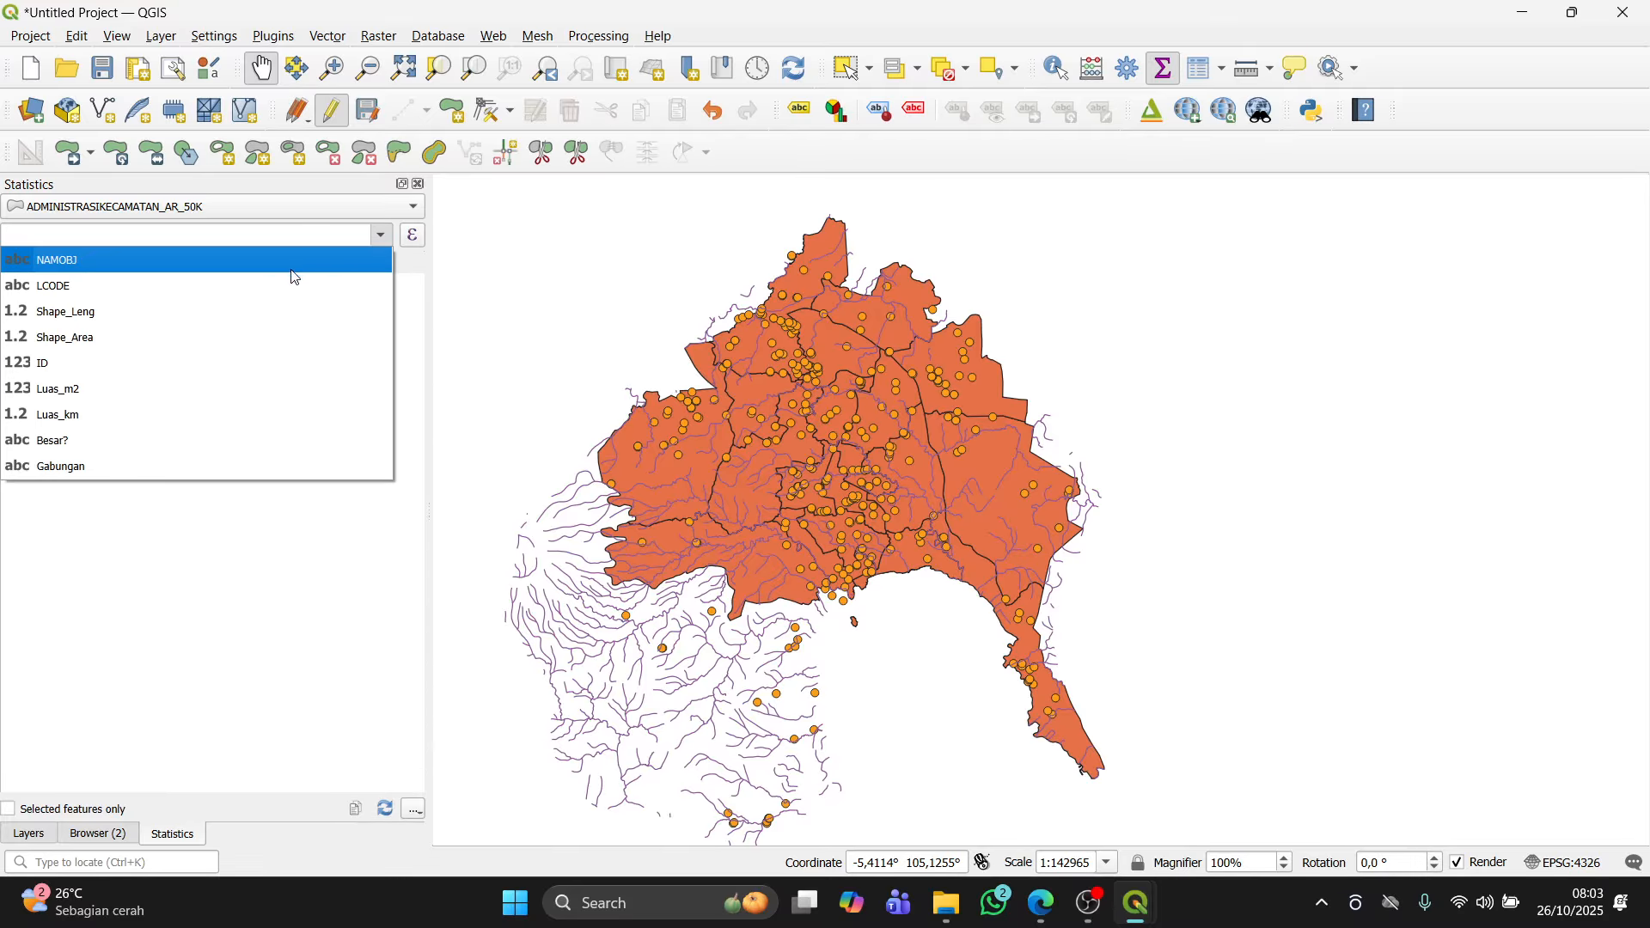
left_click(224, 414)
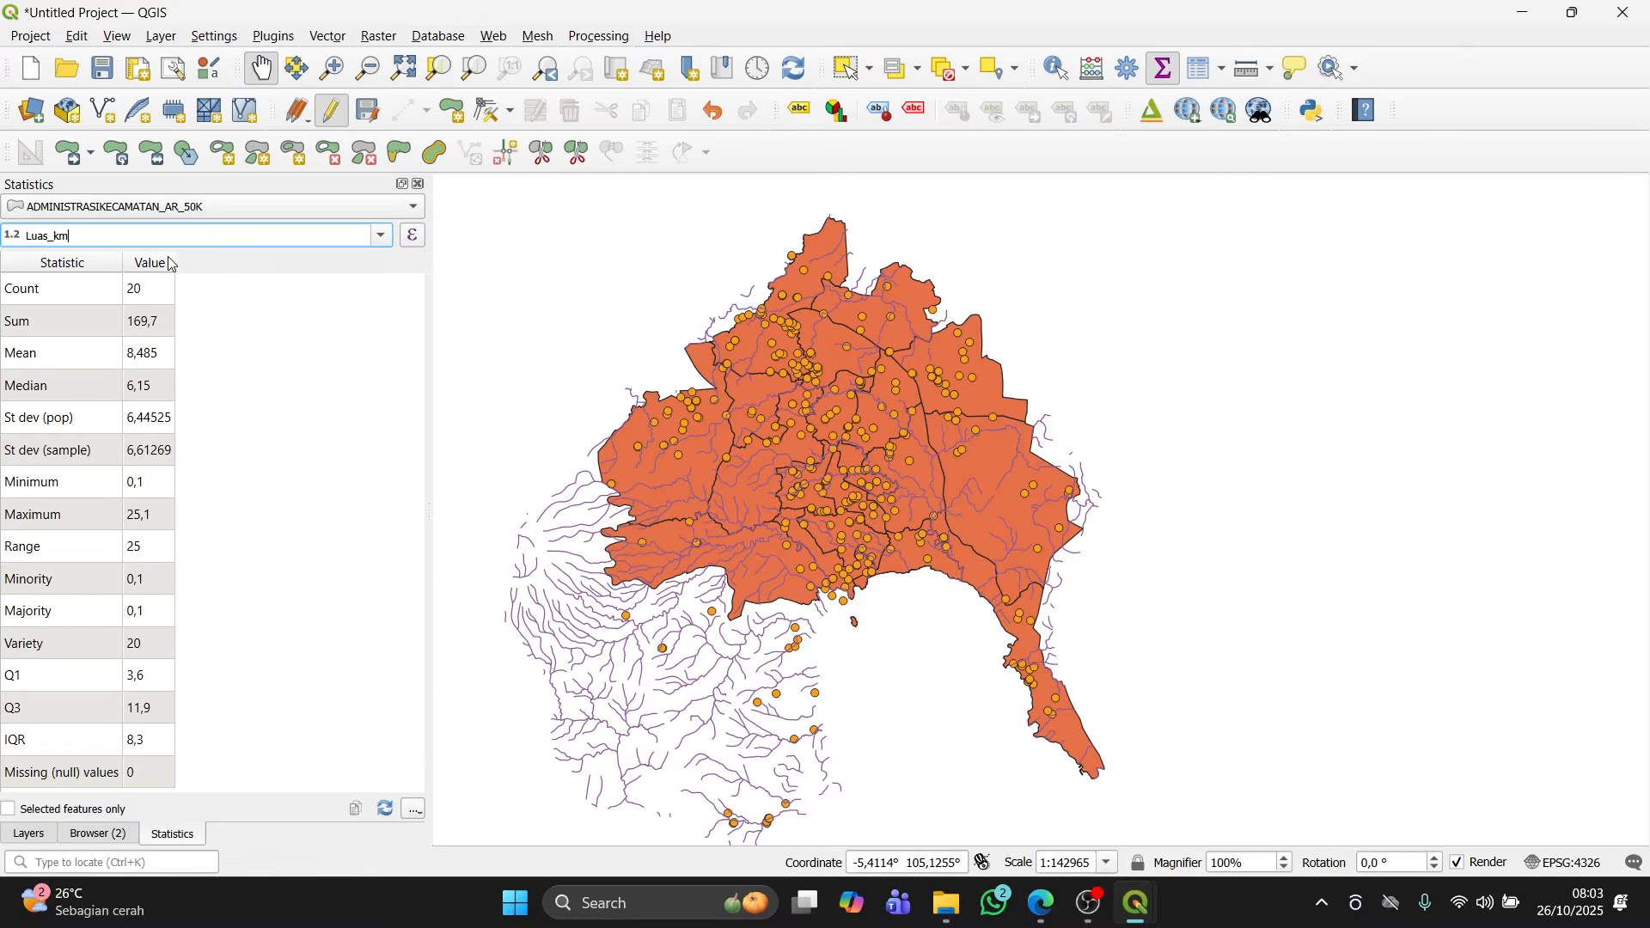
Step: Switch the Statistics panel to the PENDIDIKAN_PT_50K layer and view statistics for its NAMOBJ and REMARK fields
left_click_drag(176, 263, 204, 260)
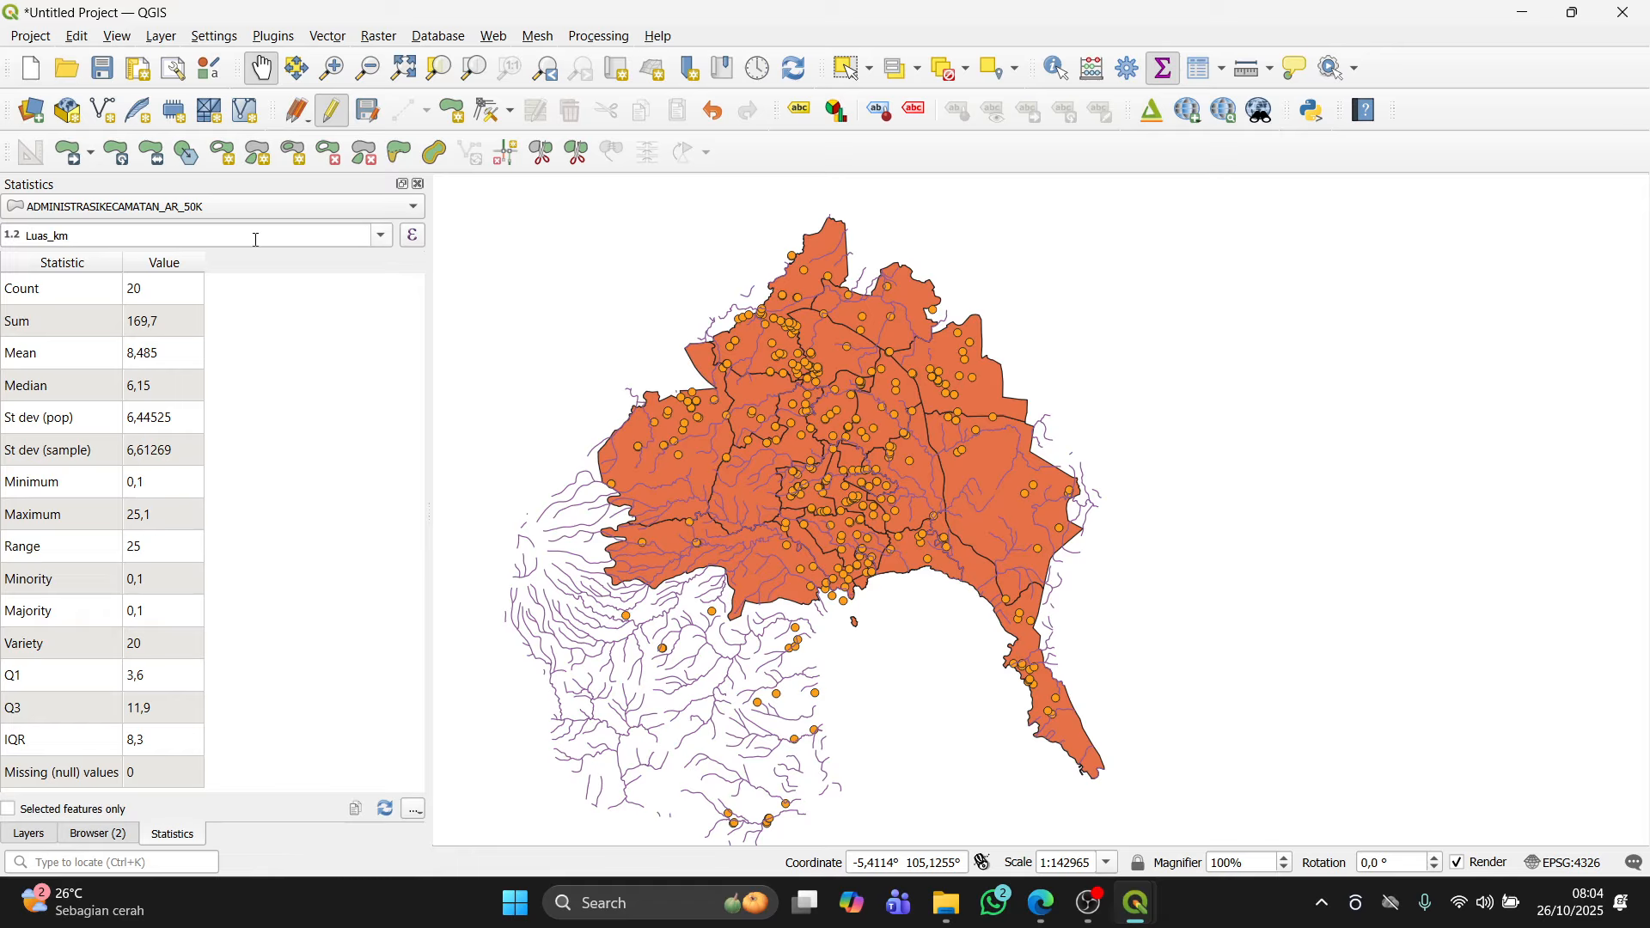
left_click(253, 206)
left_click(245, 231)
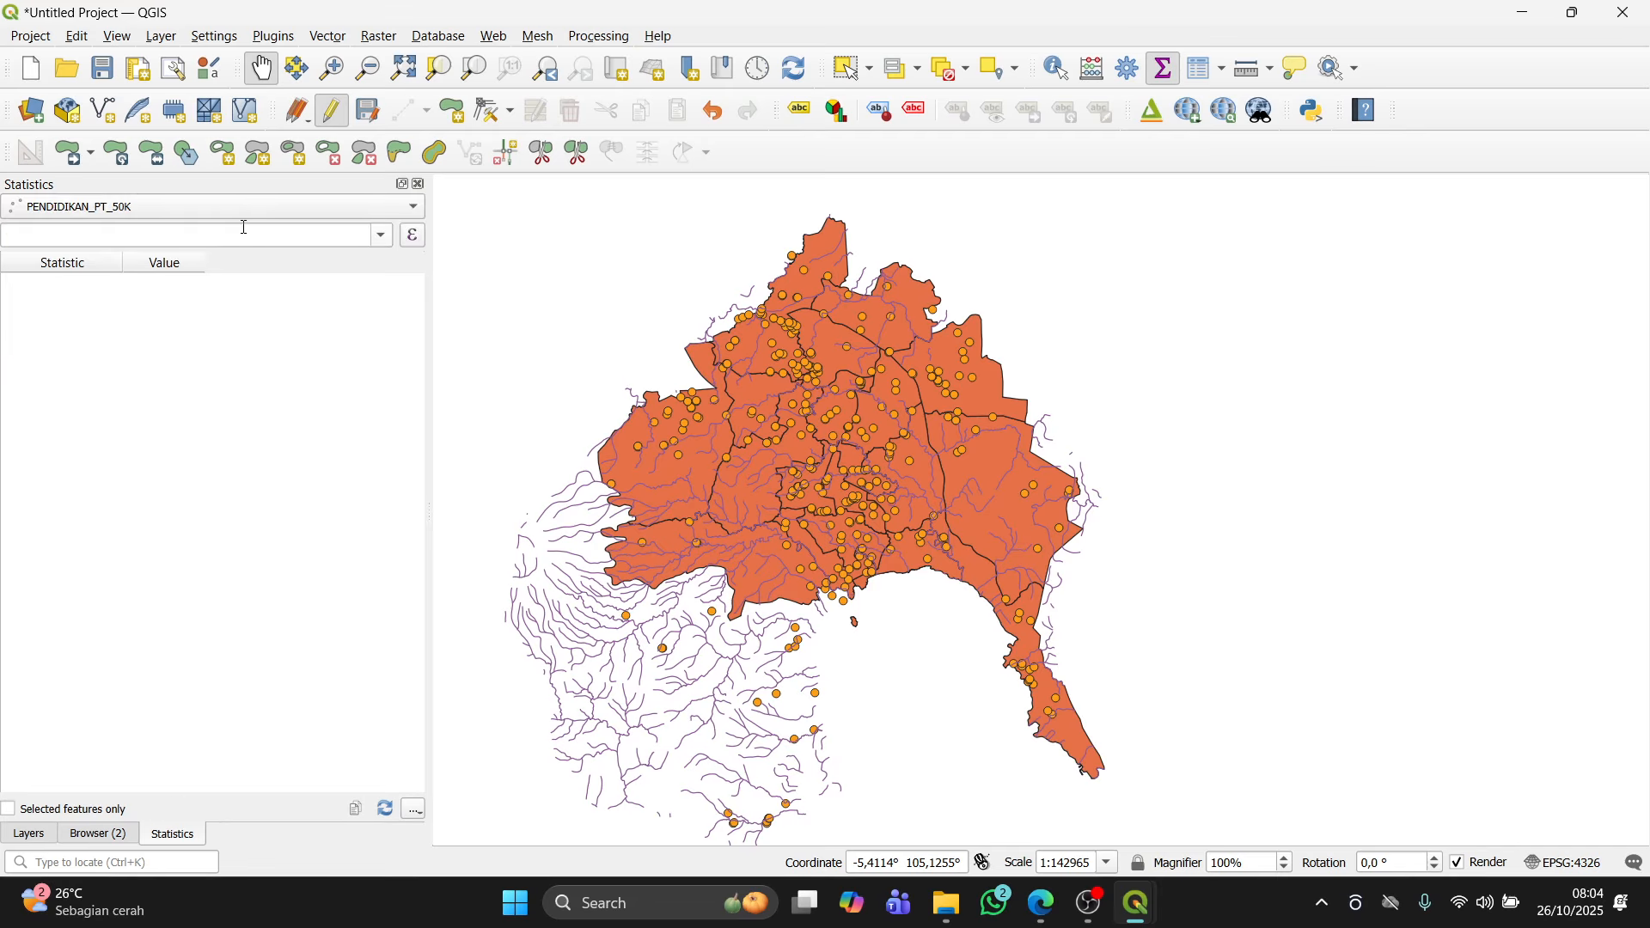
left_click(382, 236)
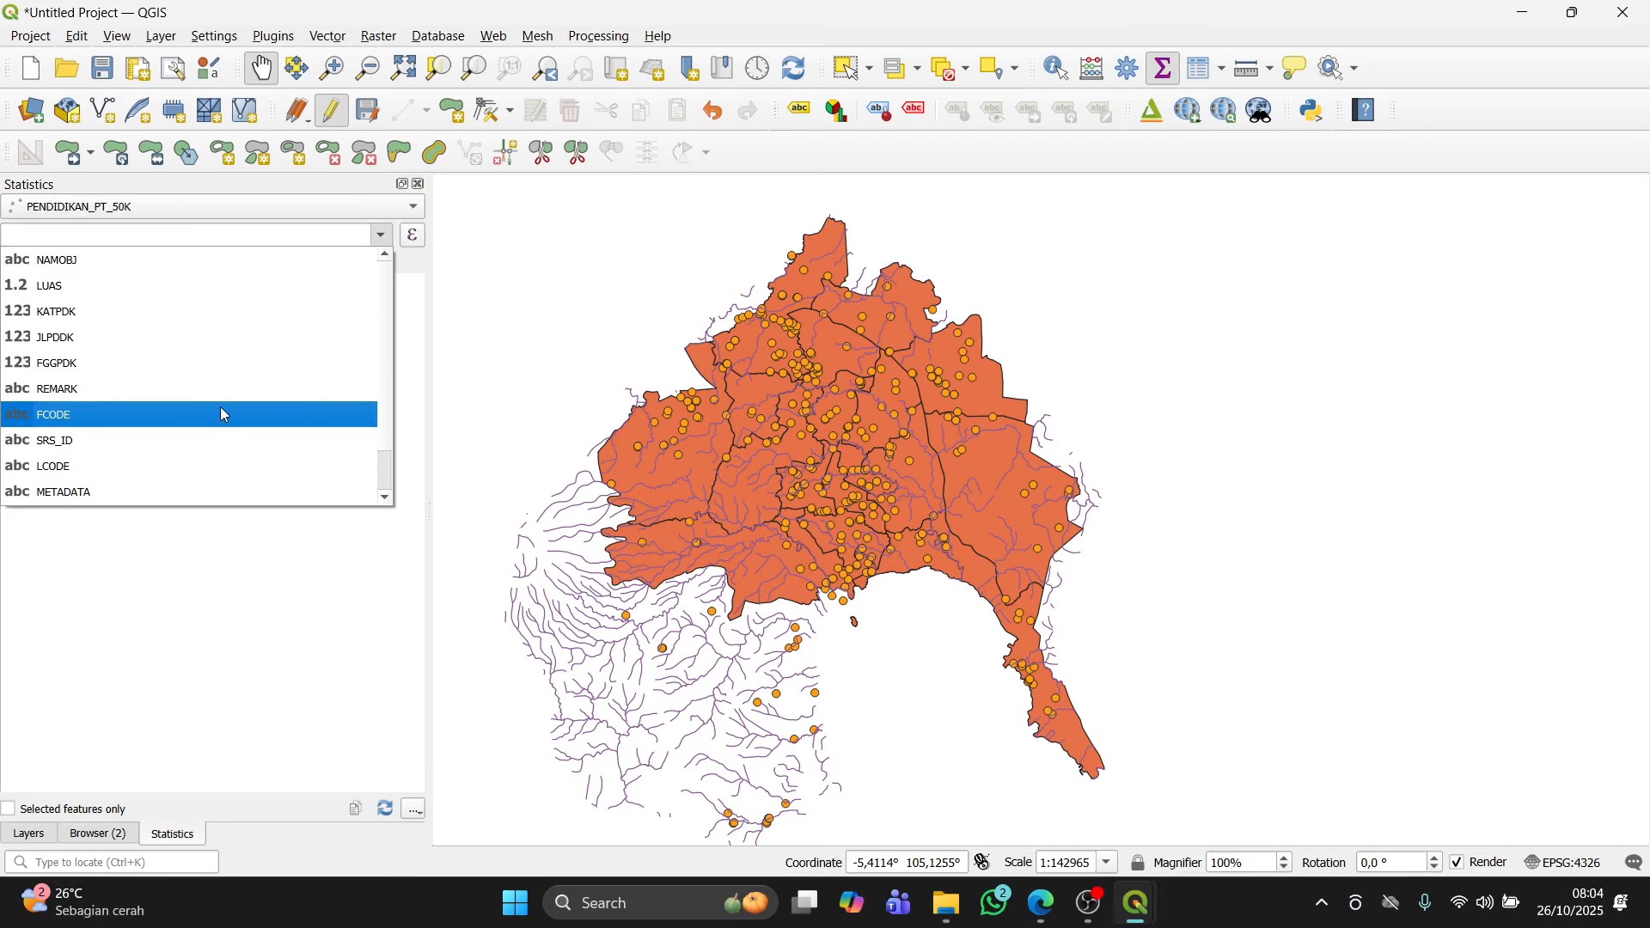
left_click(190, 258)
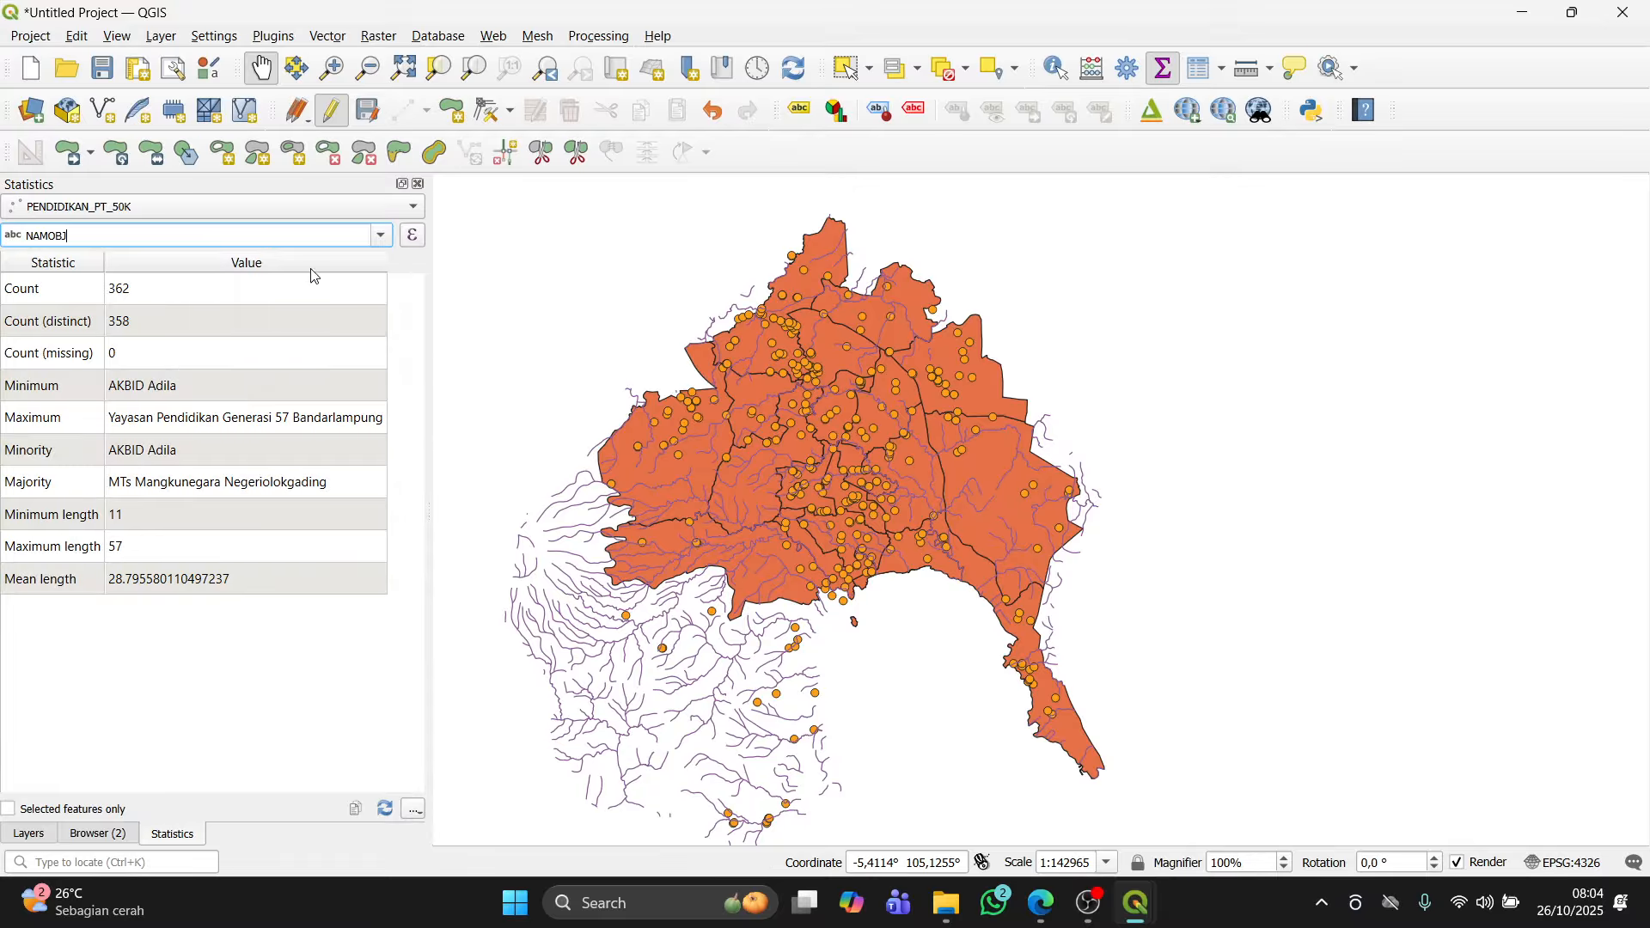
left_click(382, 235)
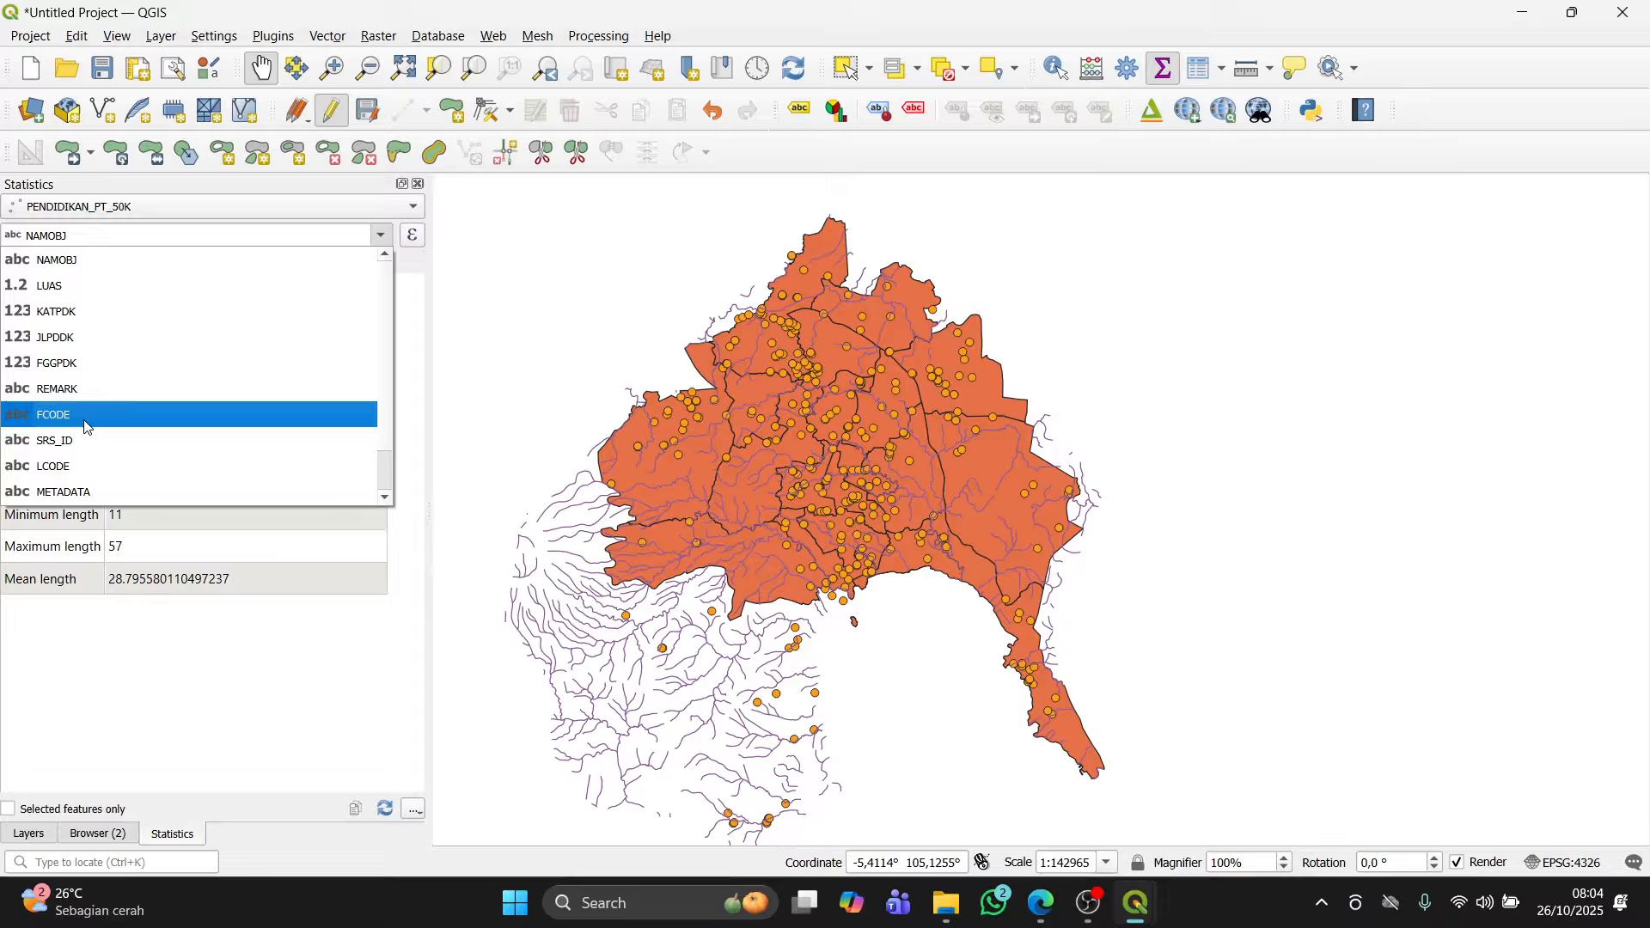
left_click(105, 379)
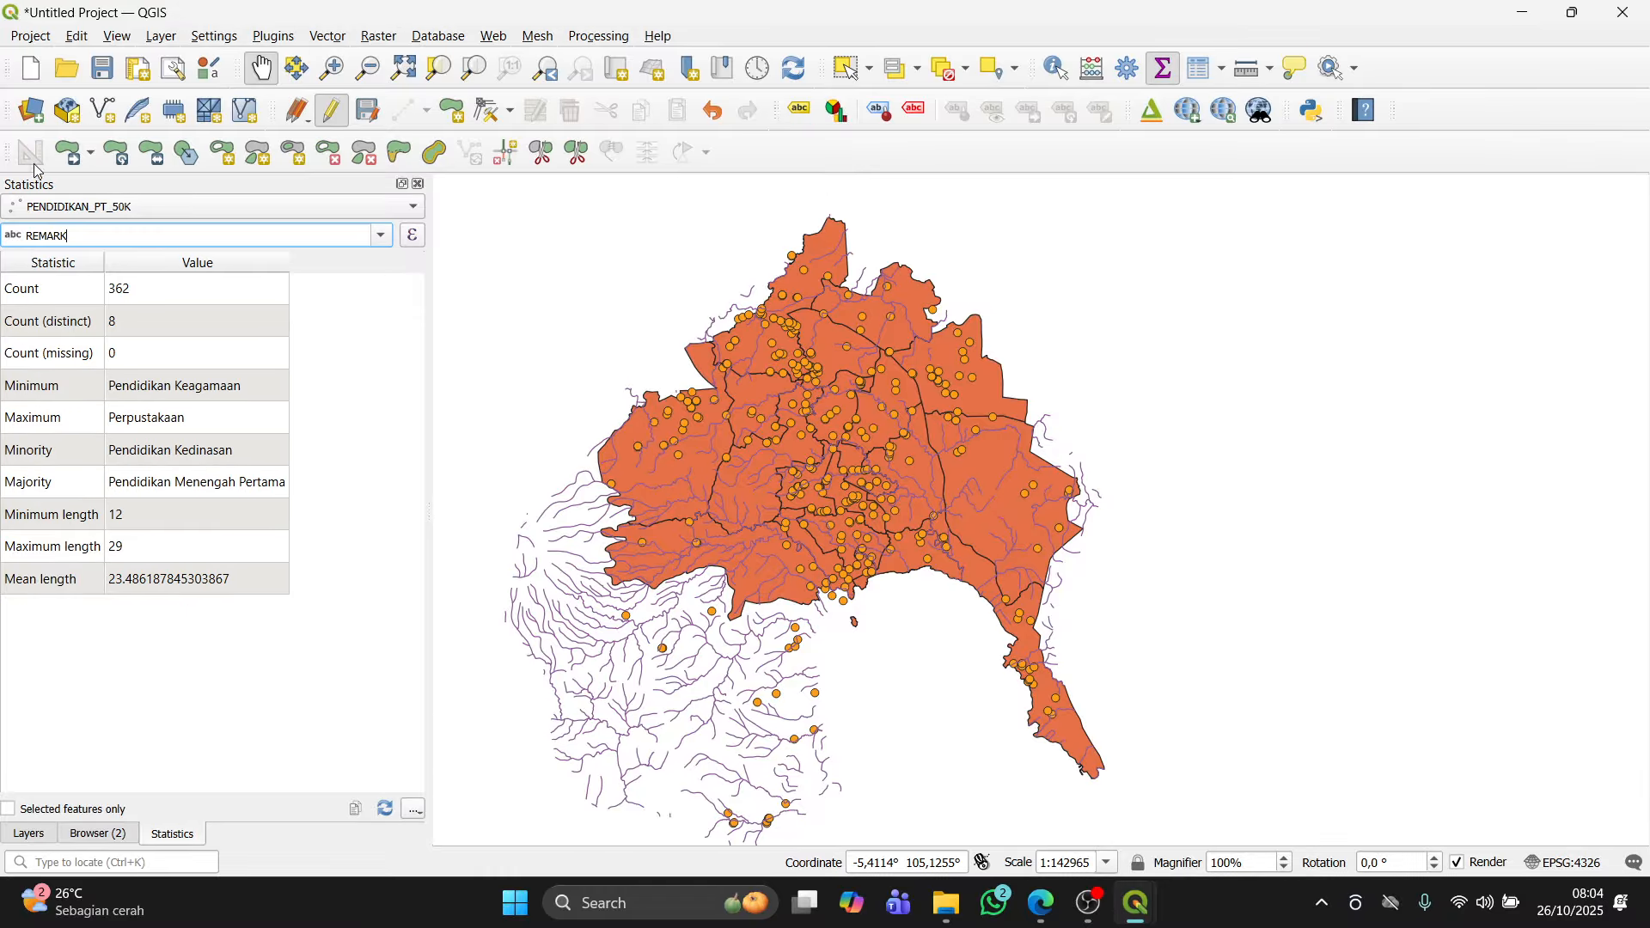
Step: View statistics for the KLSSNG field of the SUNGAI_LN_50K layer, then return the Statistics panel to the kecamatan layer's Luas_km field
left_click(378, 208)
left_click(261, 239)
left_click(325, 208)
left_click(294, 230)
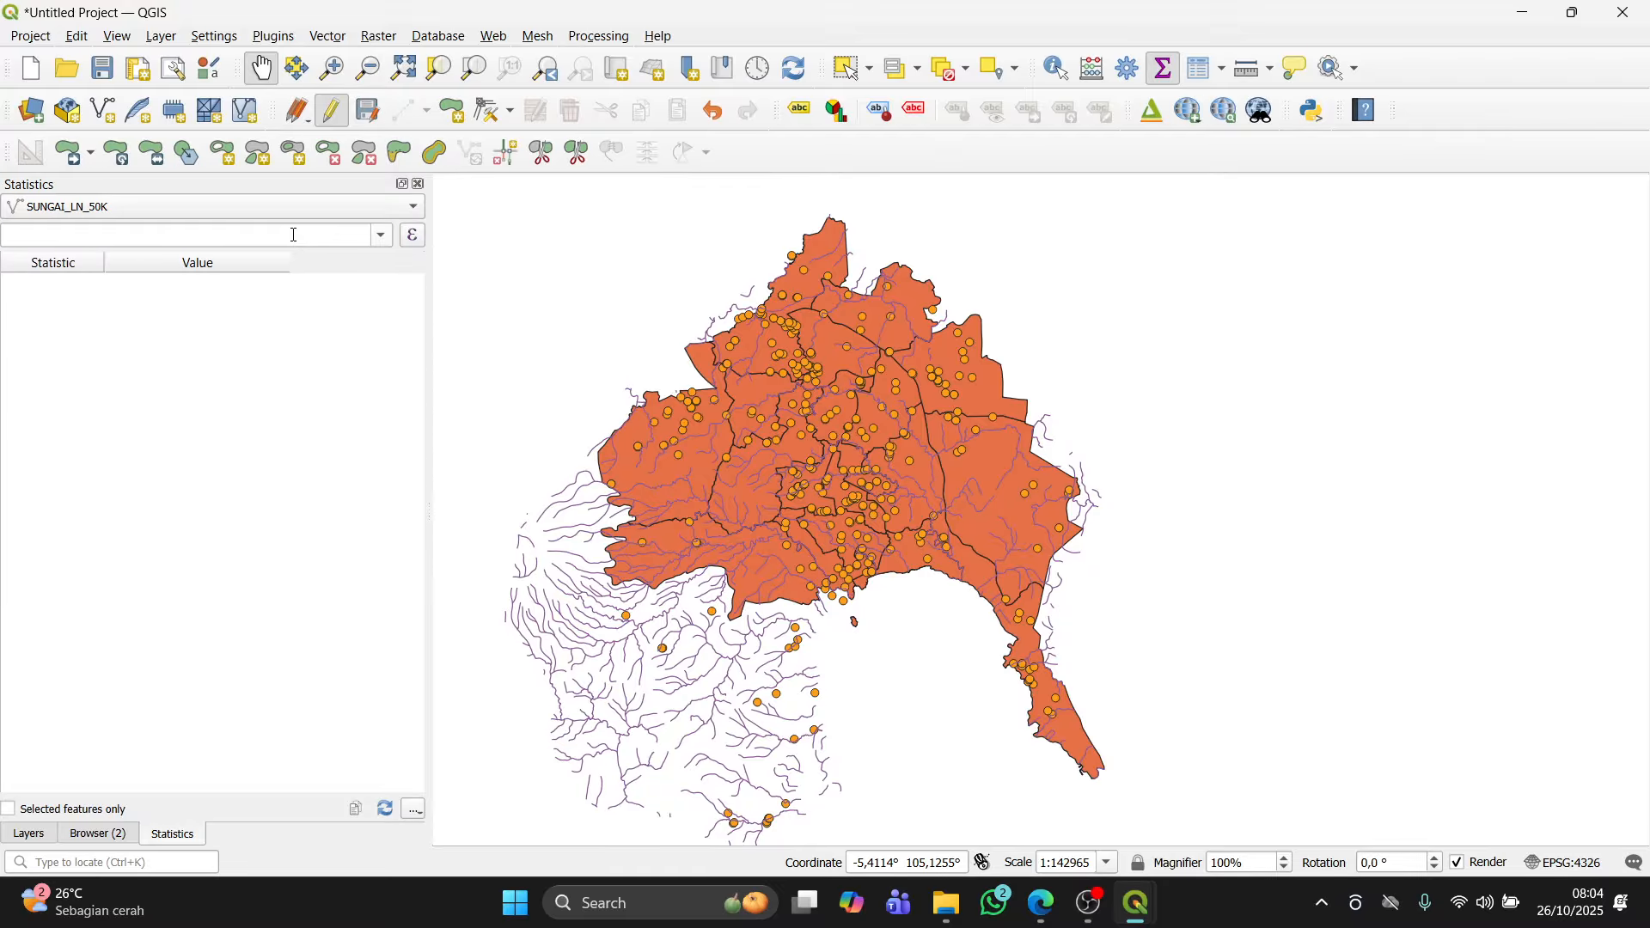
left_click(377, 240)
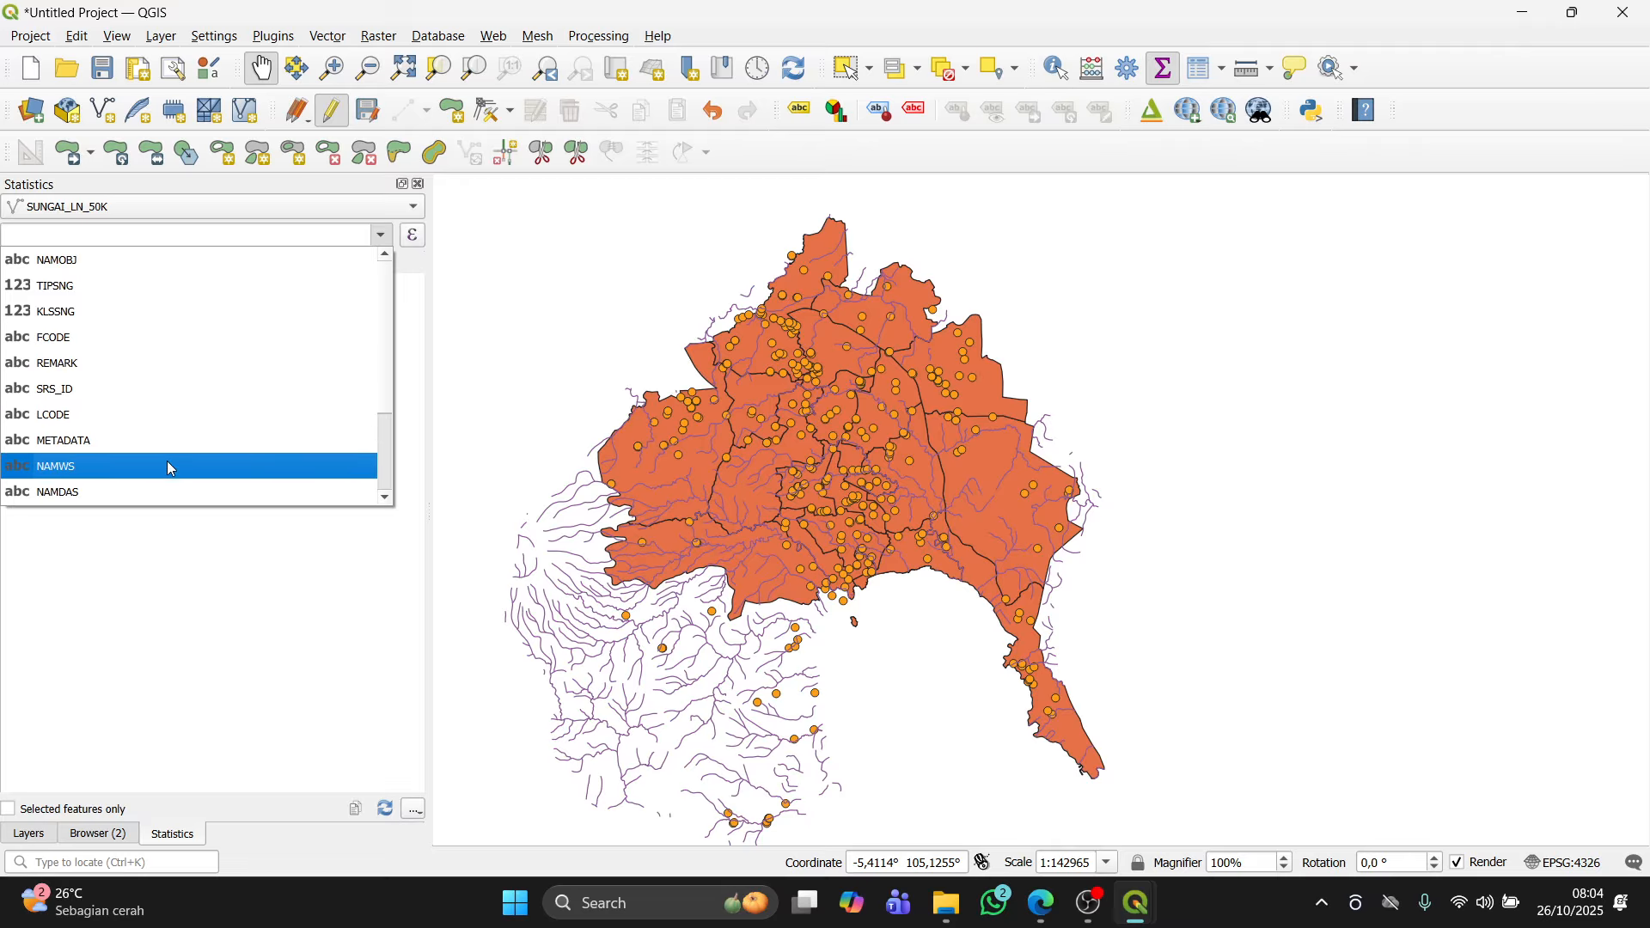
left_click(175, 313)
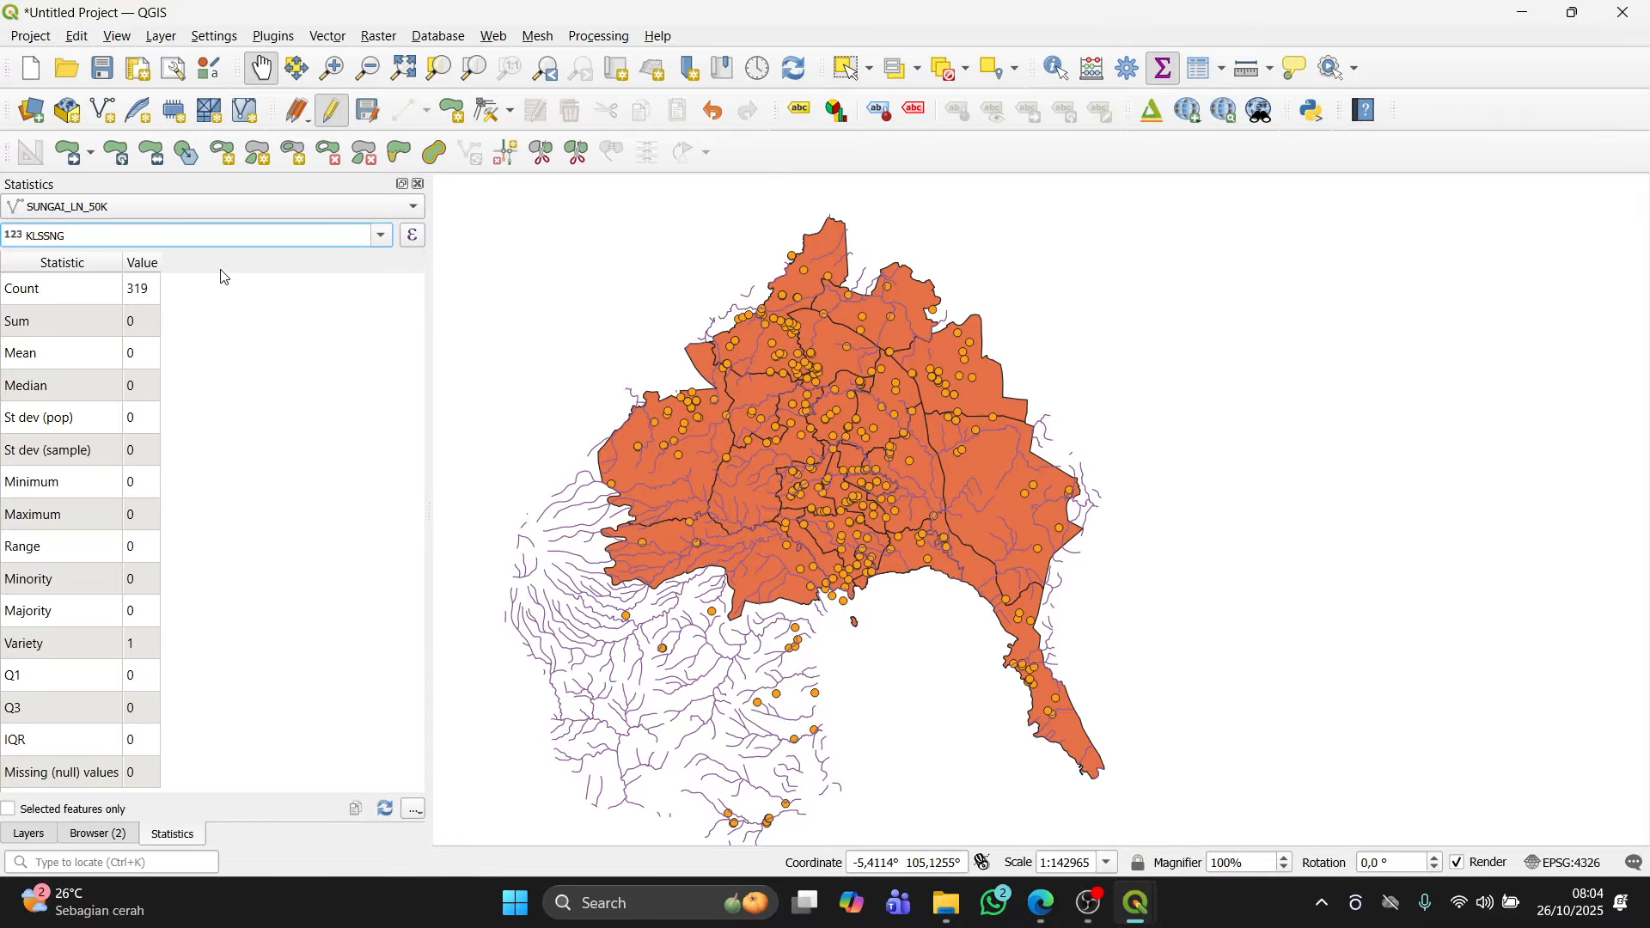
left_click(391, 212)
left_click(317, 171)
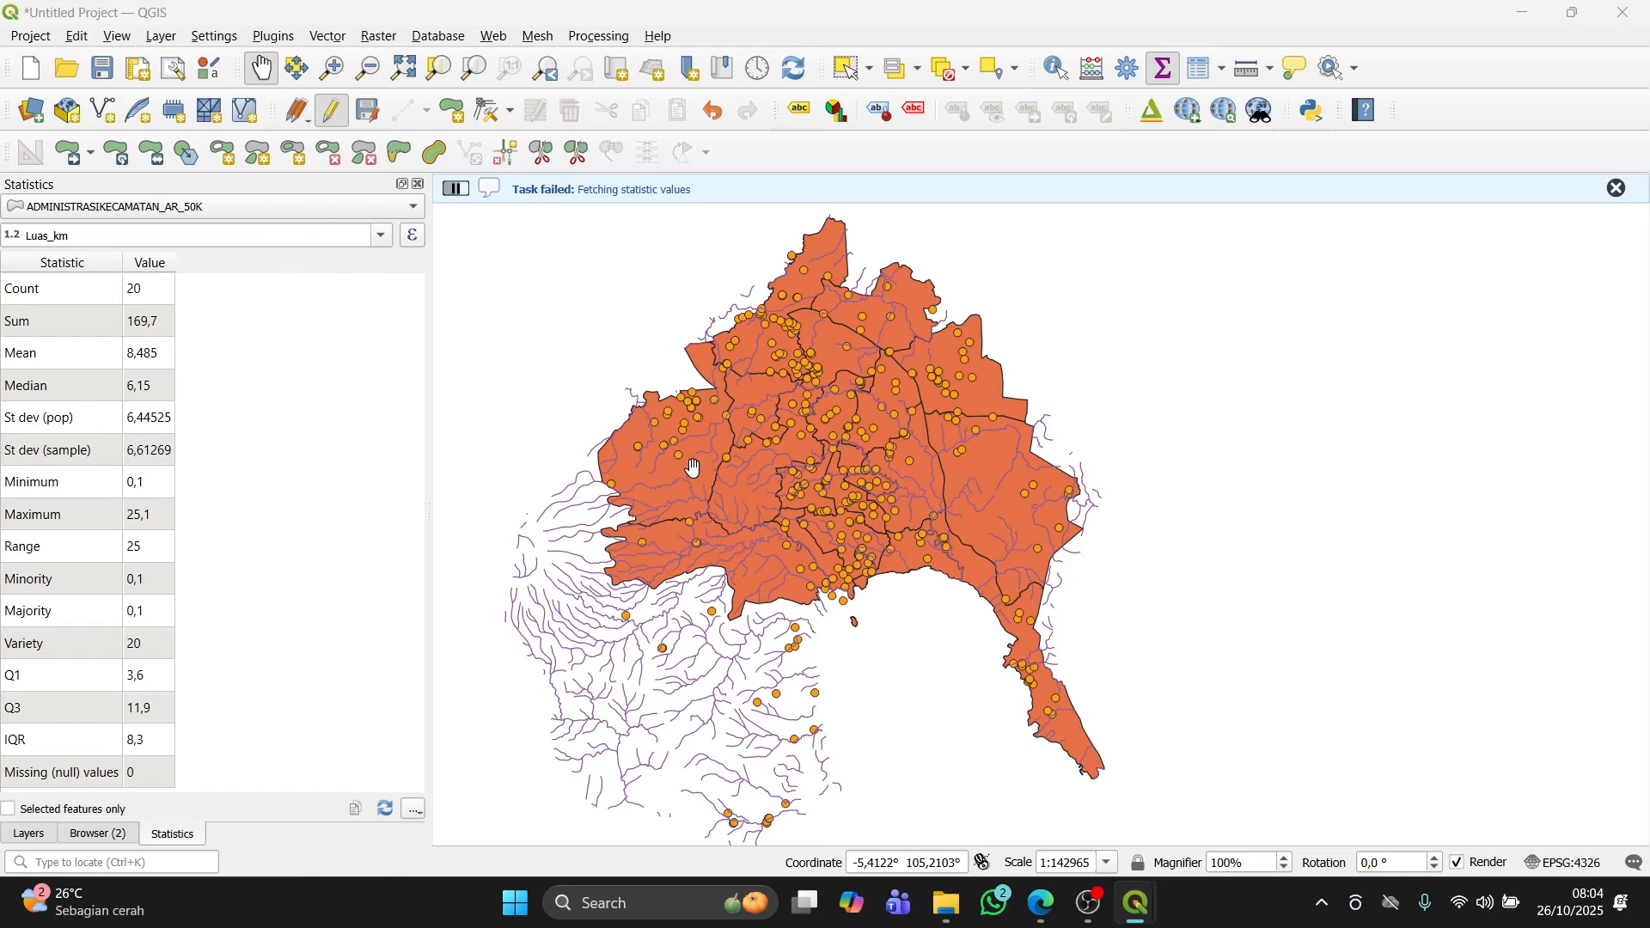
key("alt+Tab")
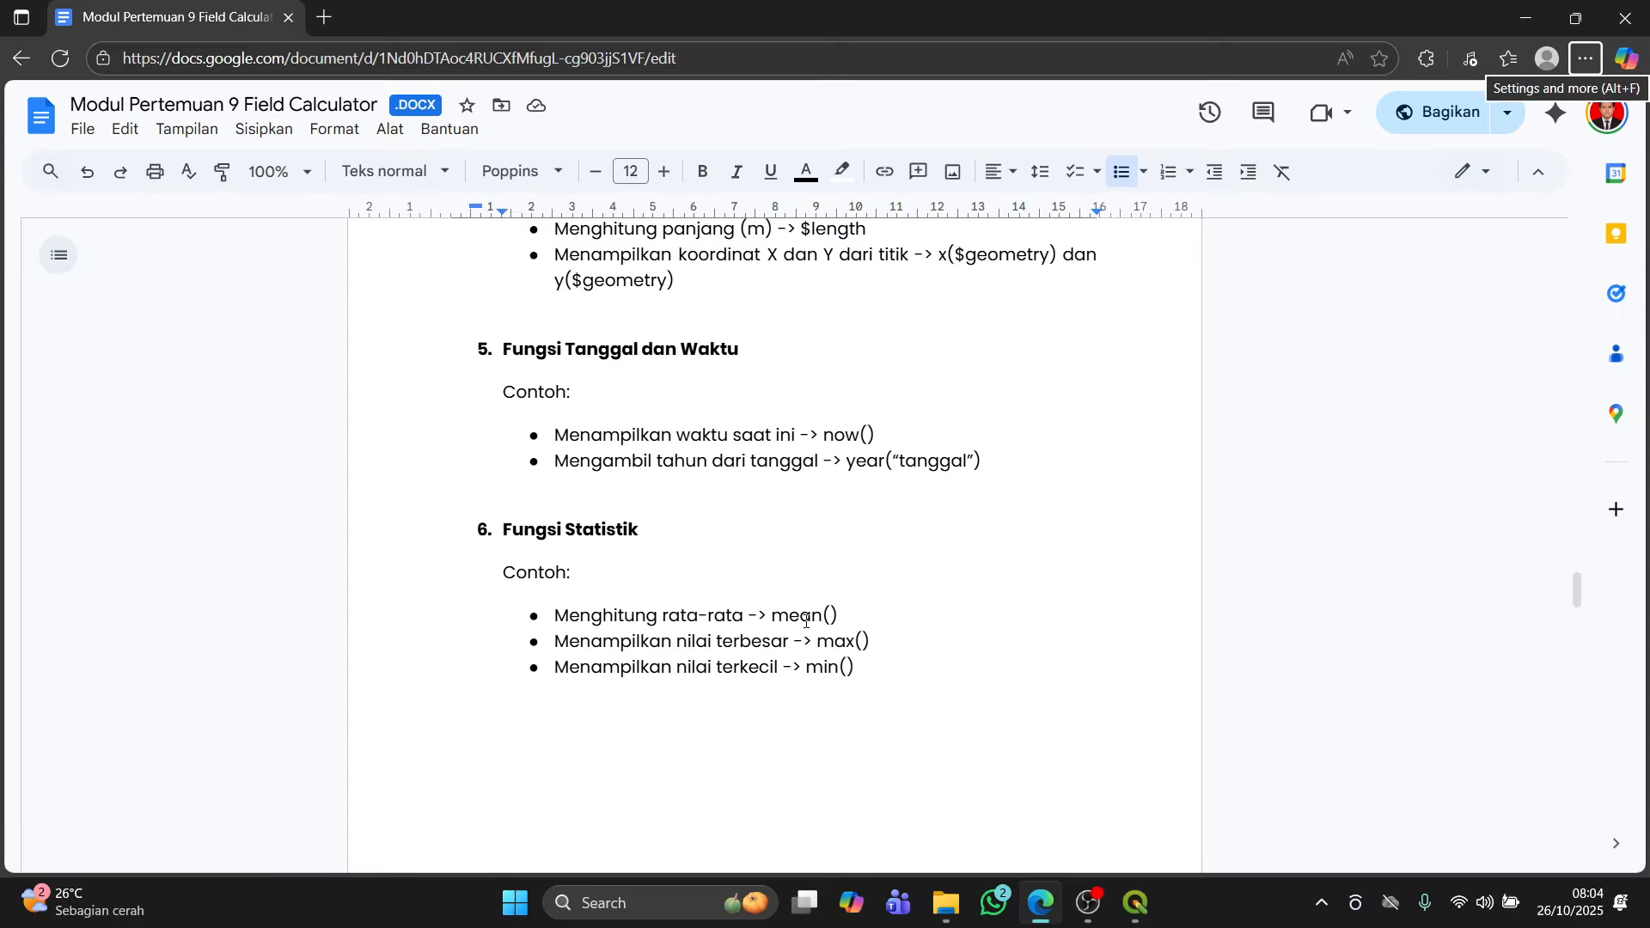
key("alt+Tab")
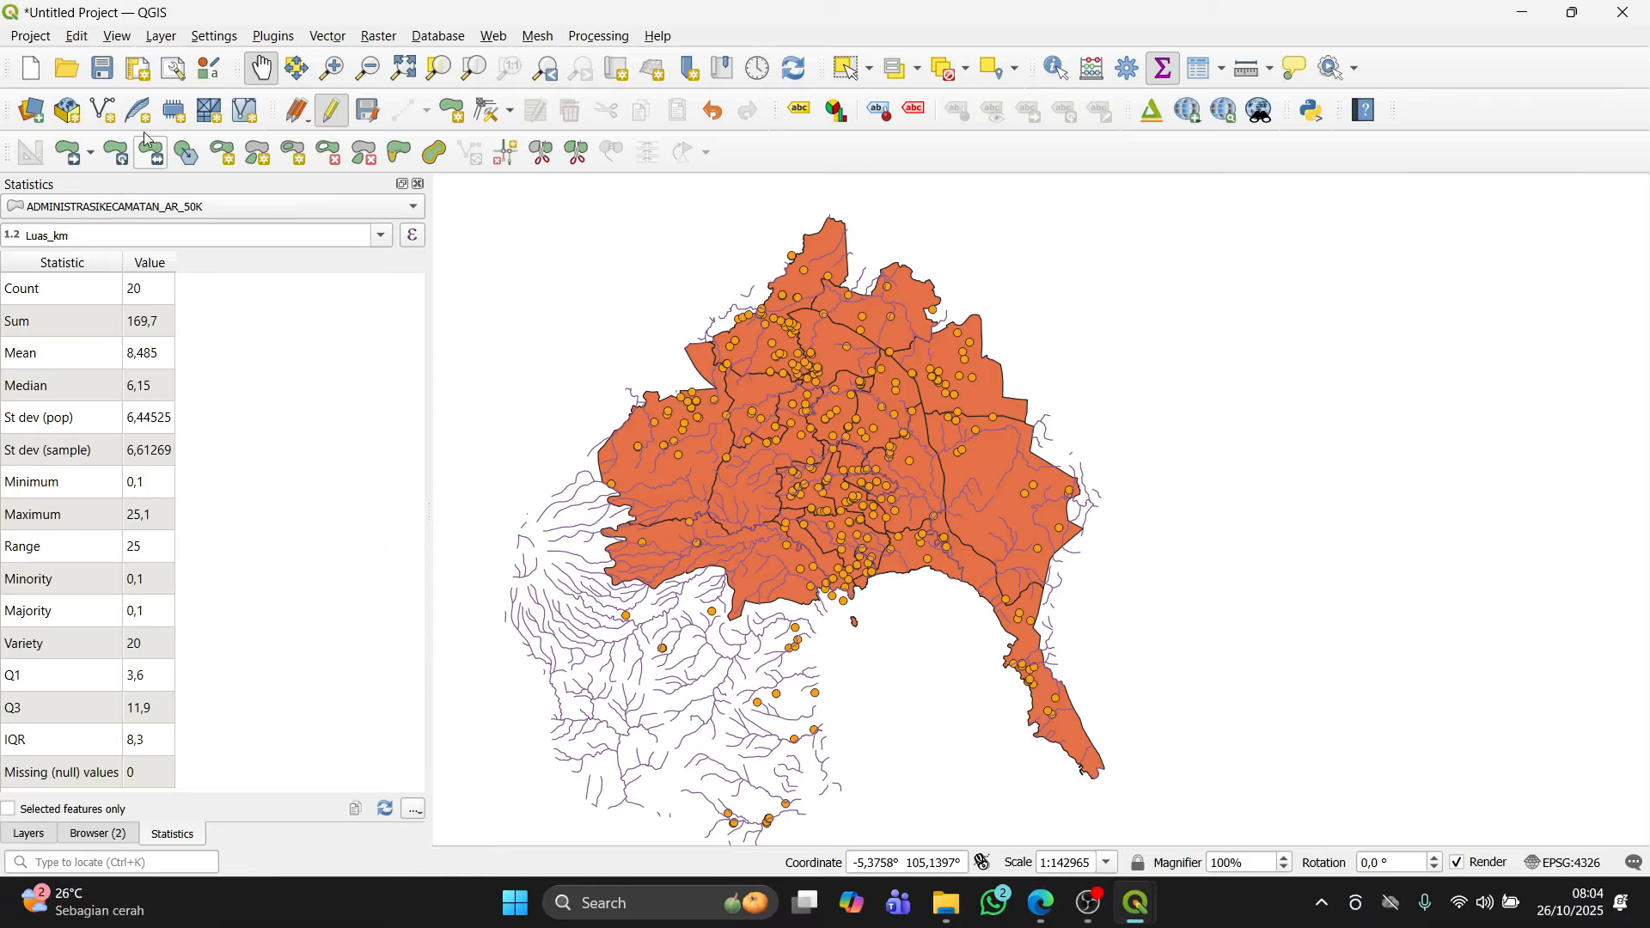
left_click(118, 36)
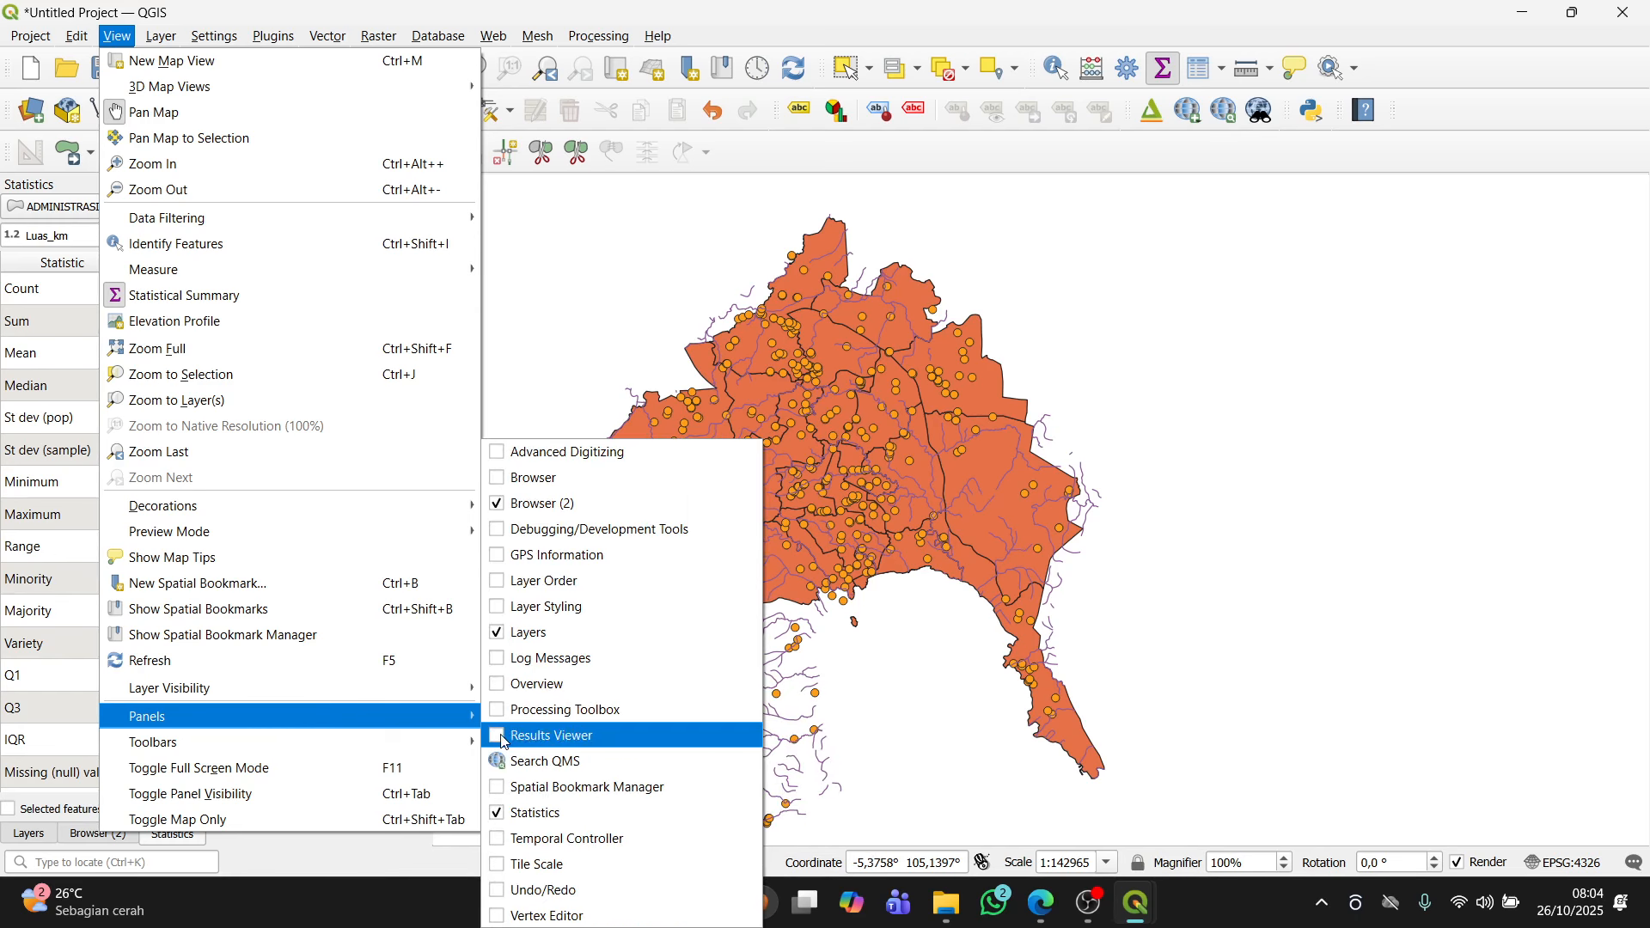
left_click(640, 320)
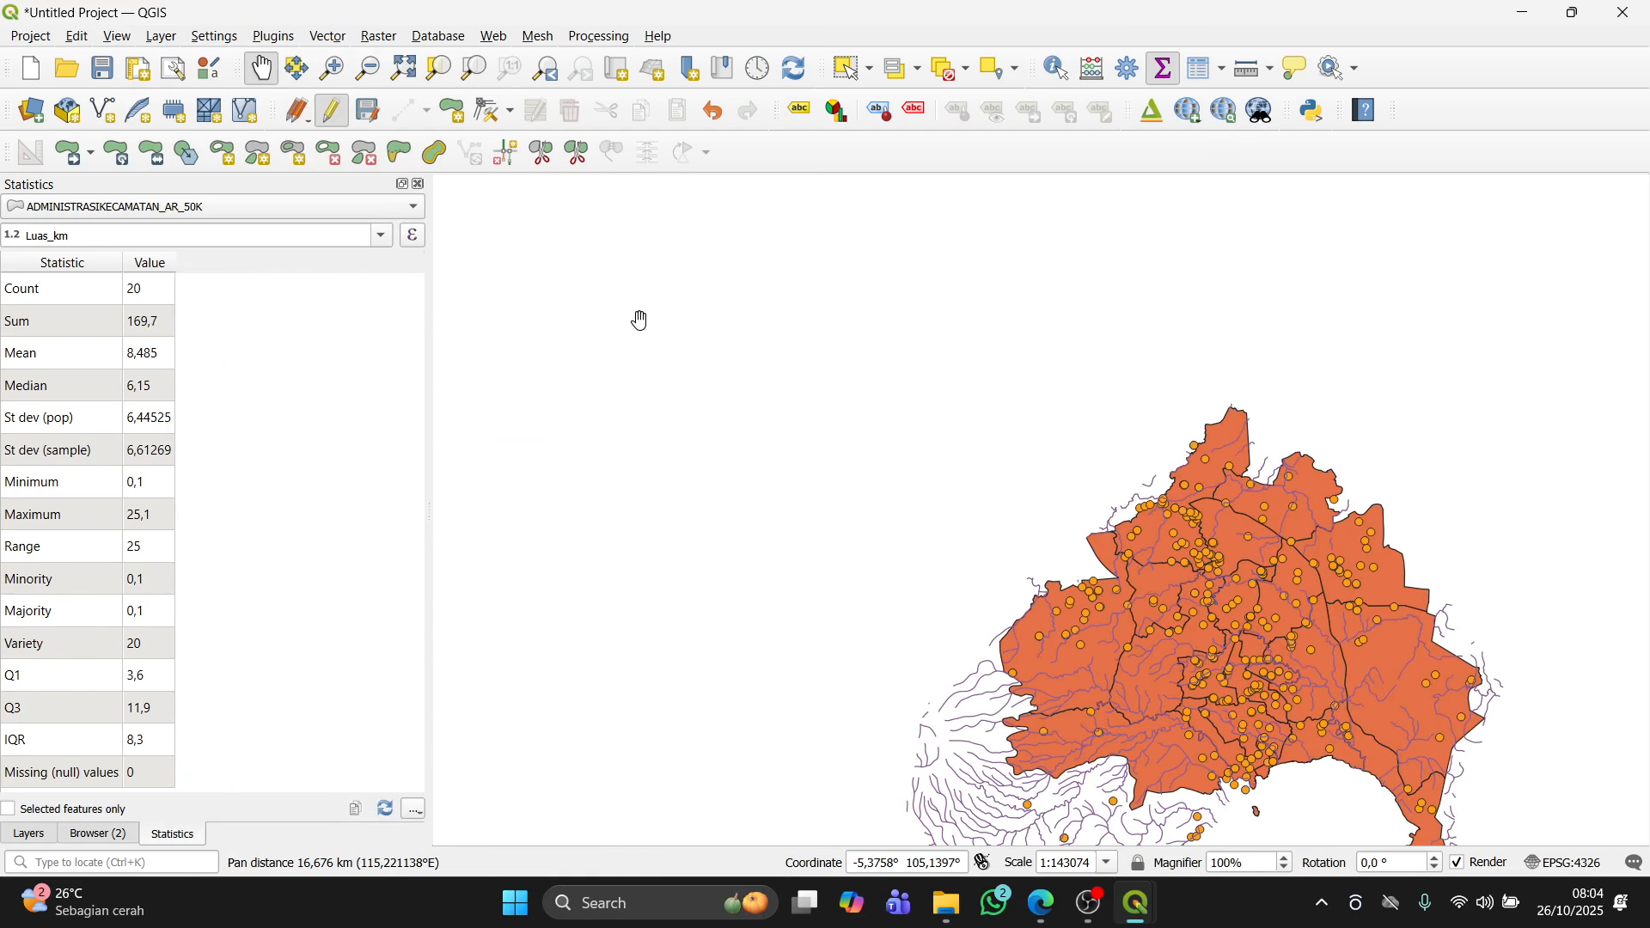
left_click_drag(911, 523, 686, 372)
left_click_drag(949, 541, 870, 479)
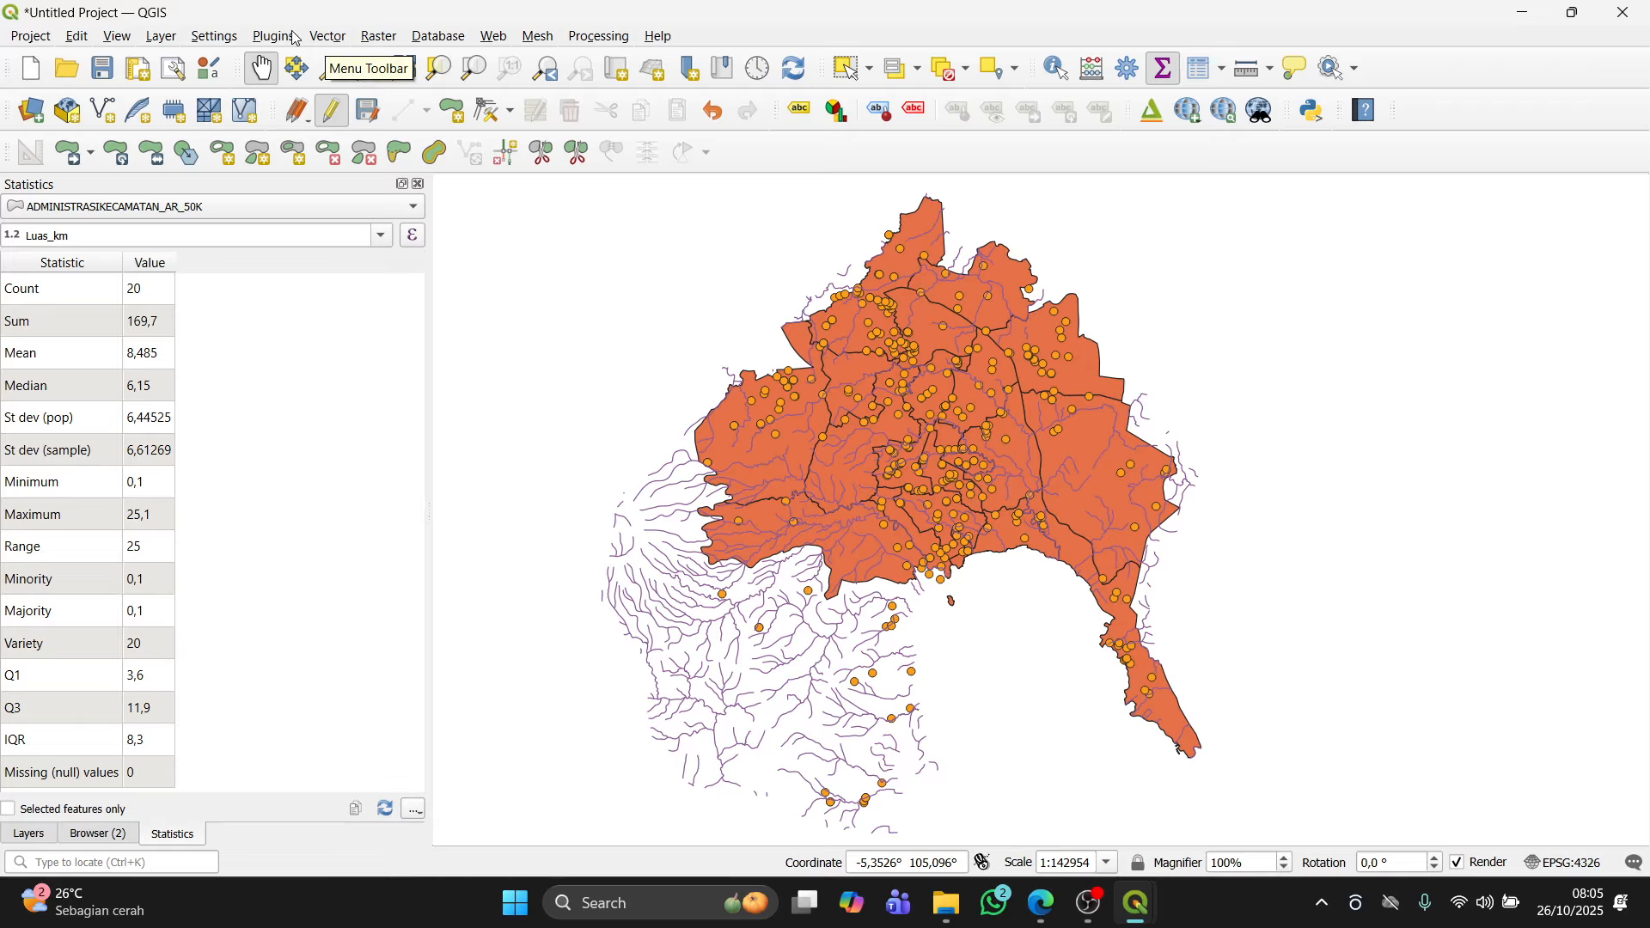
left_click(321, 40)
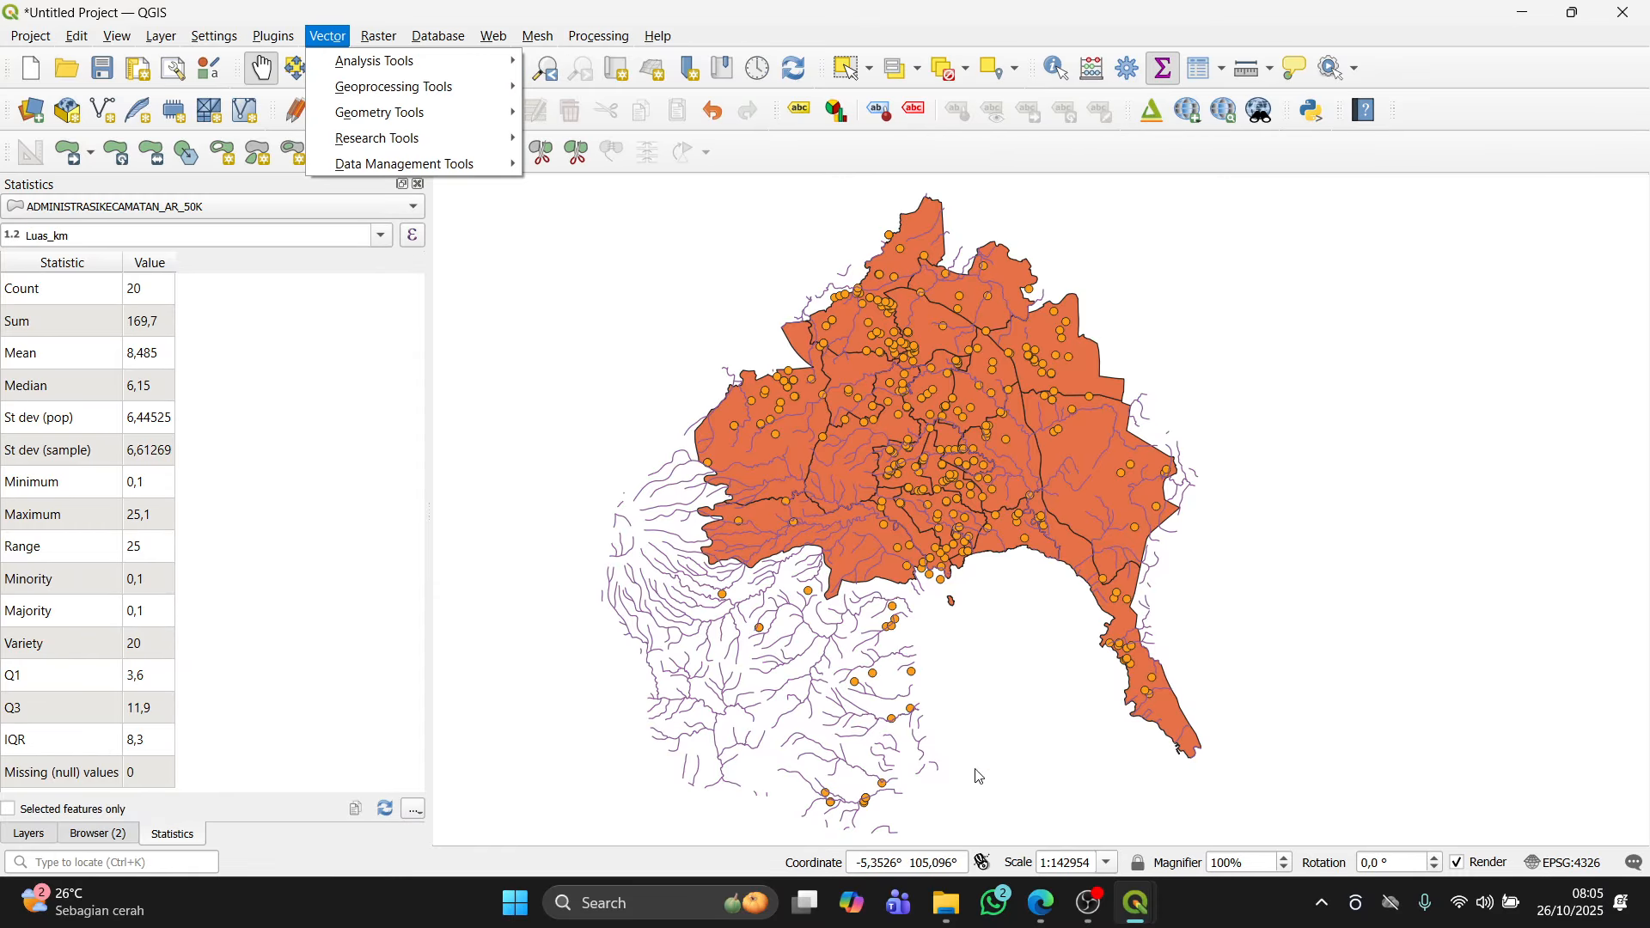
Step: Open the Field Calculator on the kecamatan attribute table and name a new integer field rata-rata
left_click(1134, 903)
left_click(1196, 791)
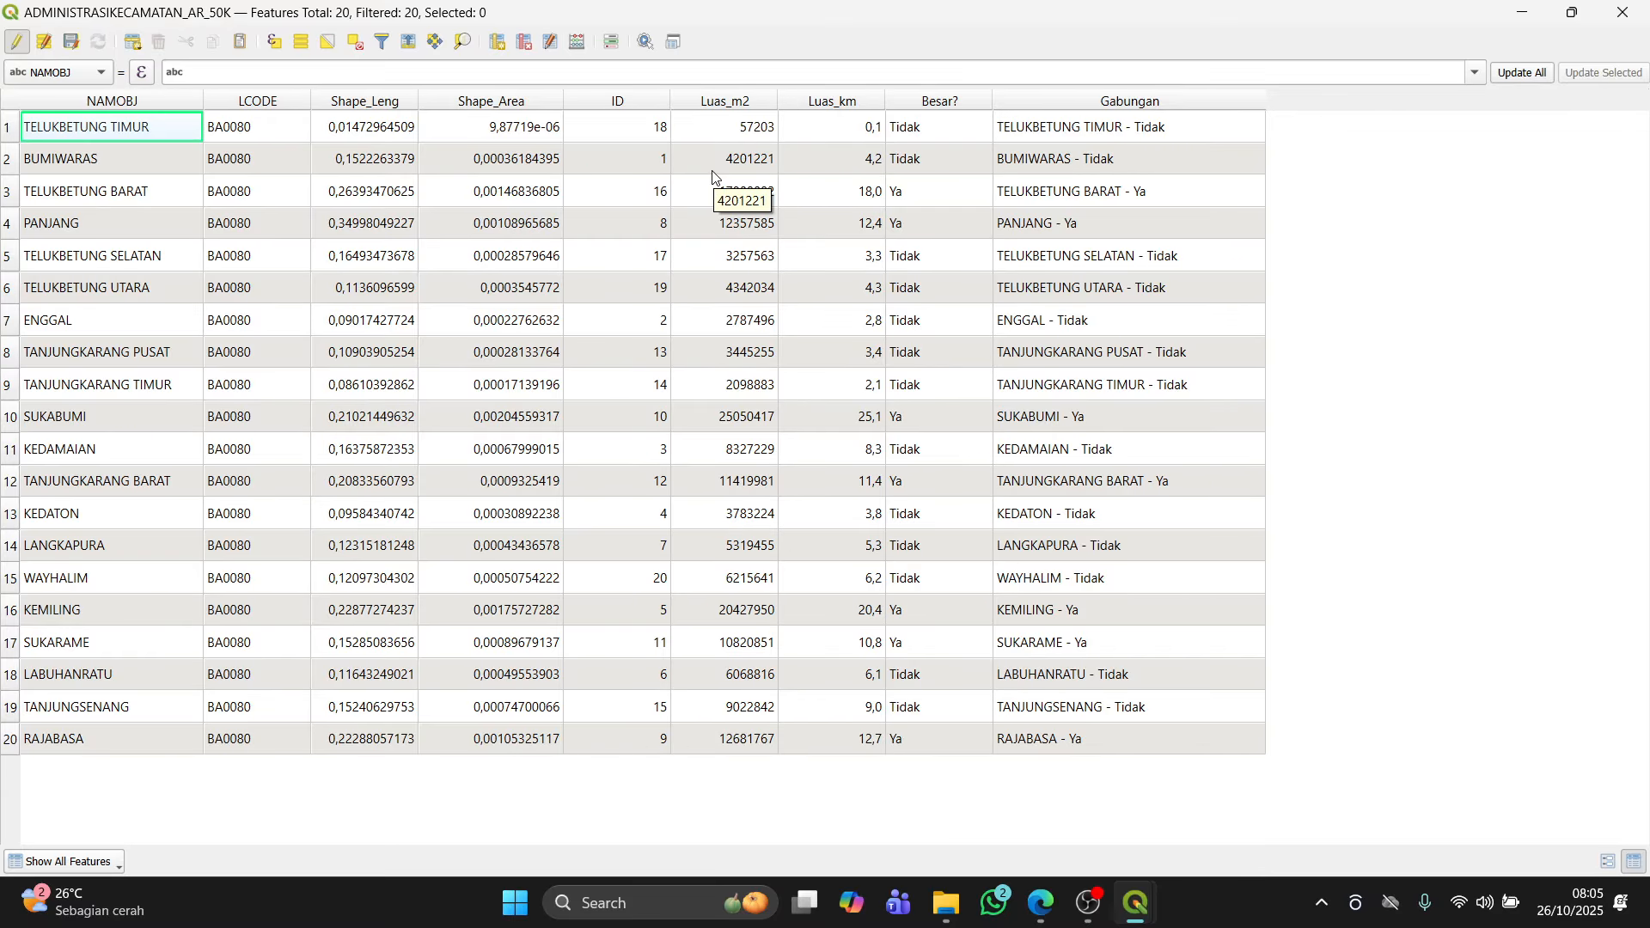
left_click(576, 43)
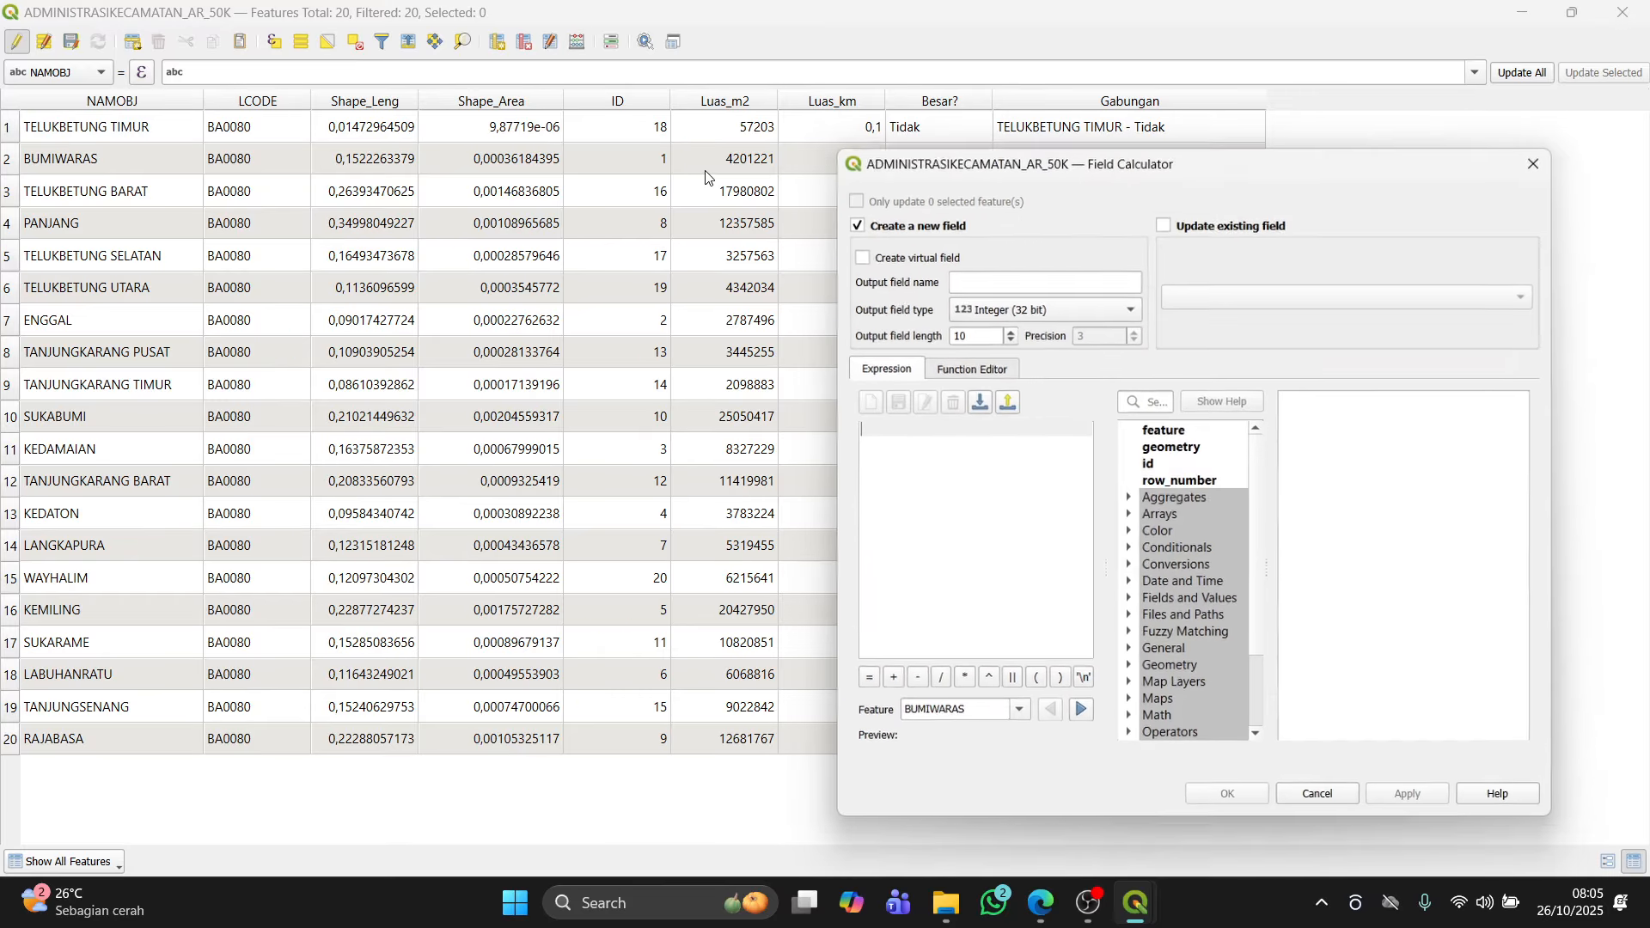
left_click(1010, 280)
type("rata-rata")
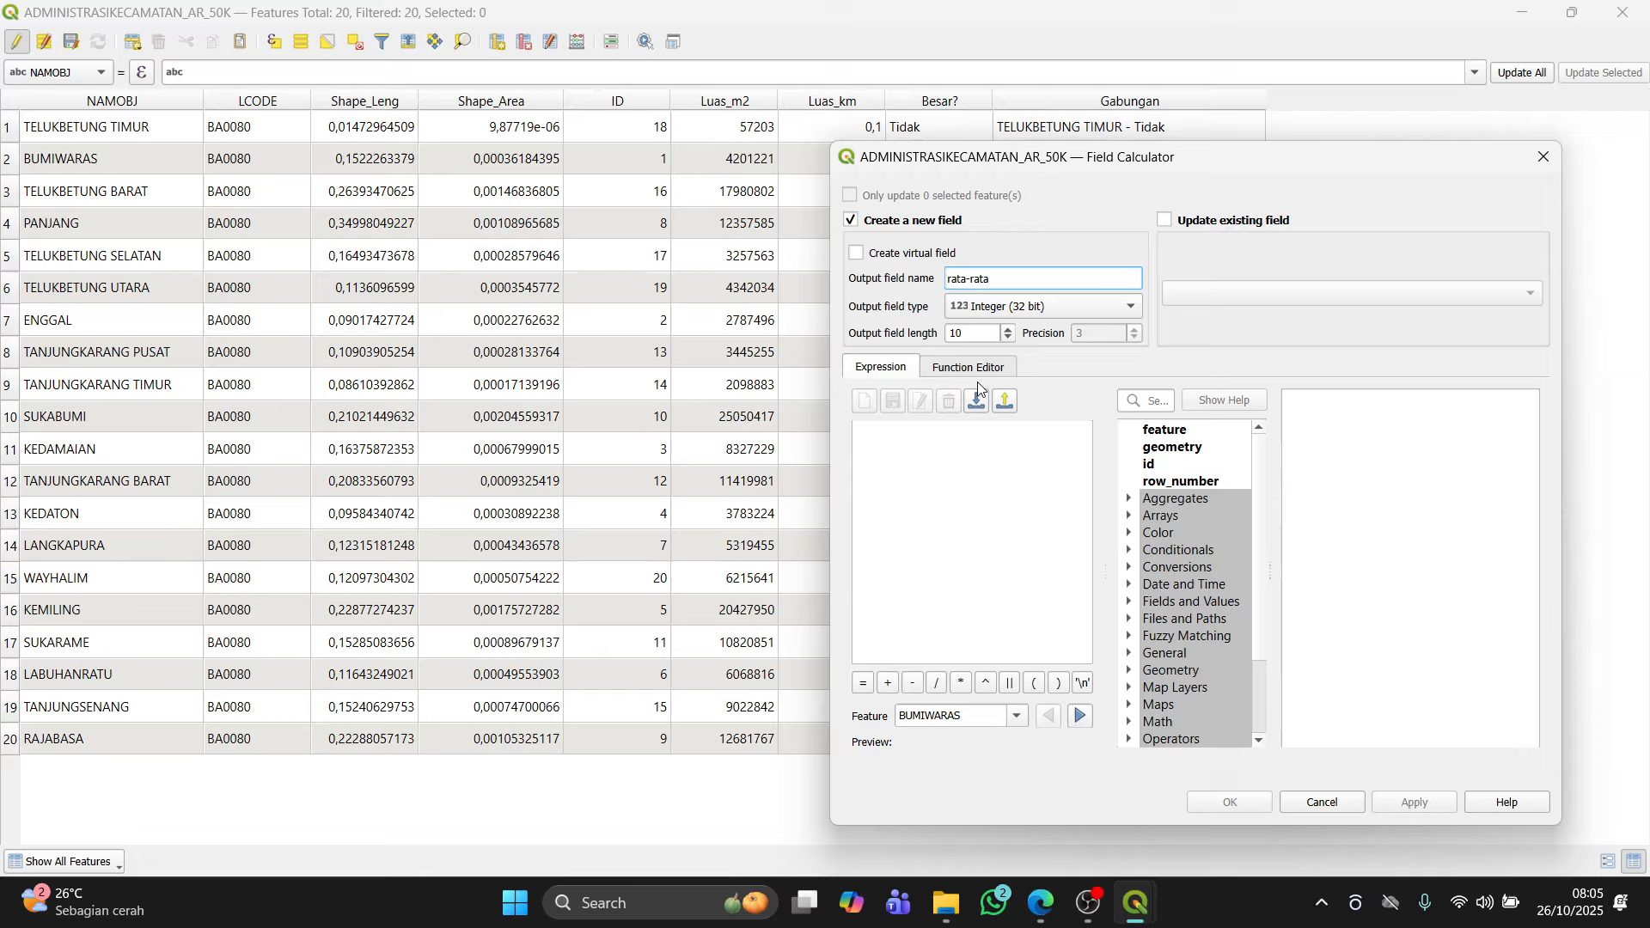
Step: Enter the expression mean(Luas_km), apply it to fill rata-rata, and close the Field Calculator
left_click(988, 441)
type("me")
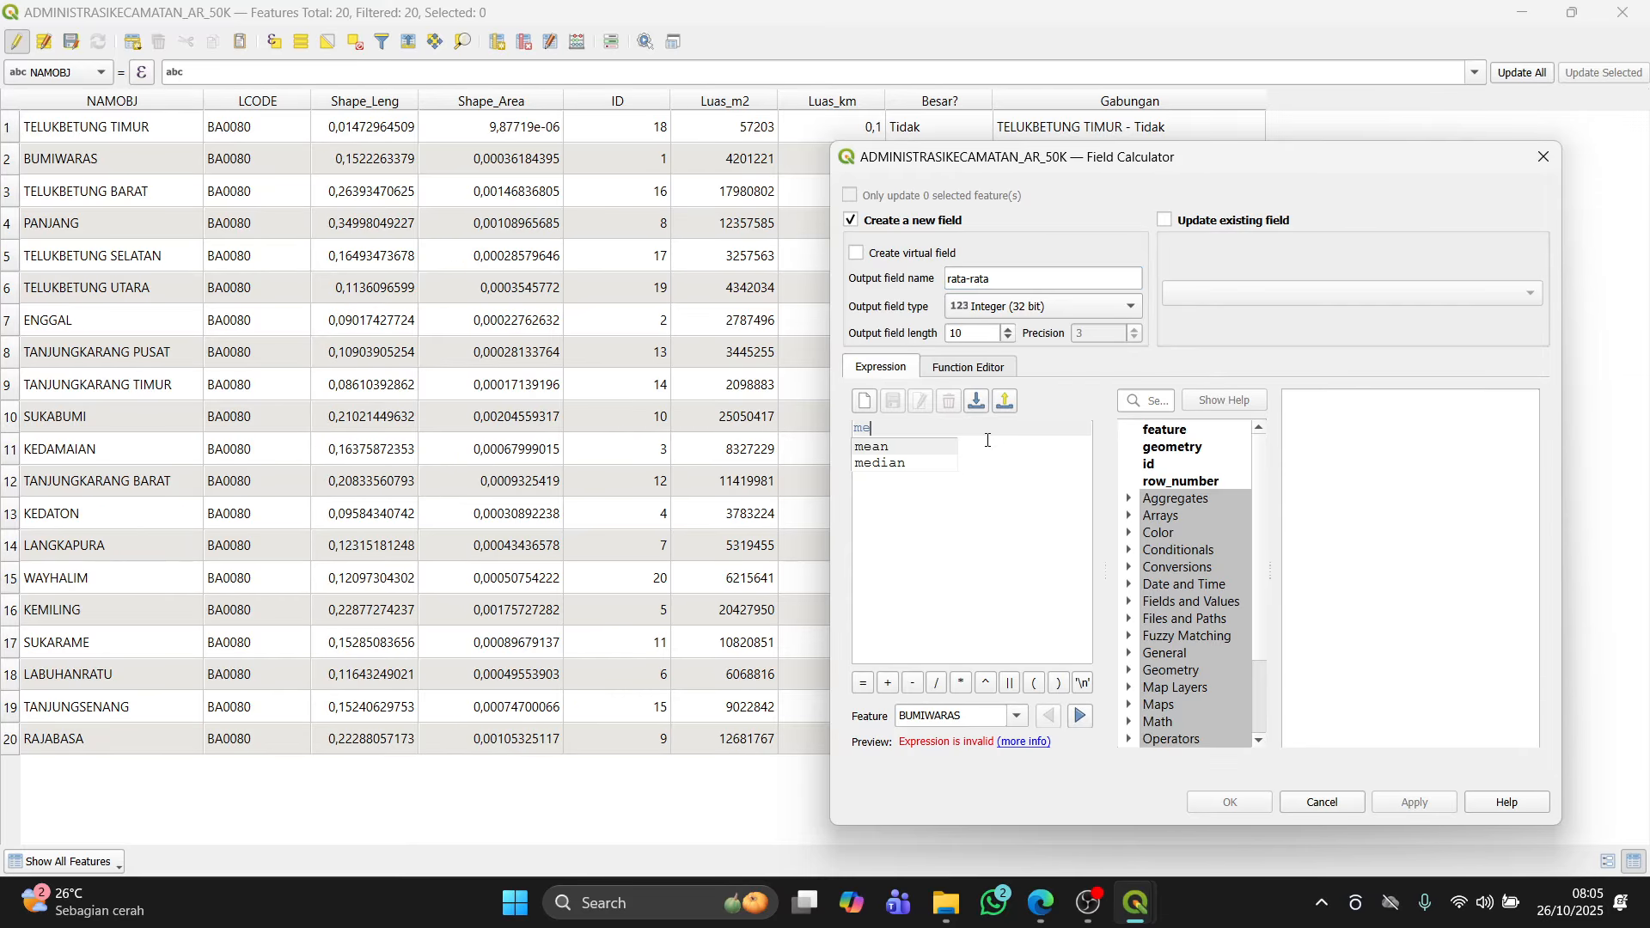
type("an(L")
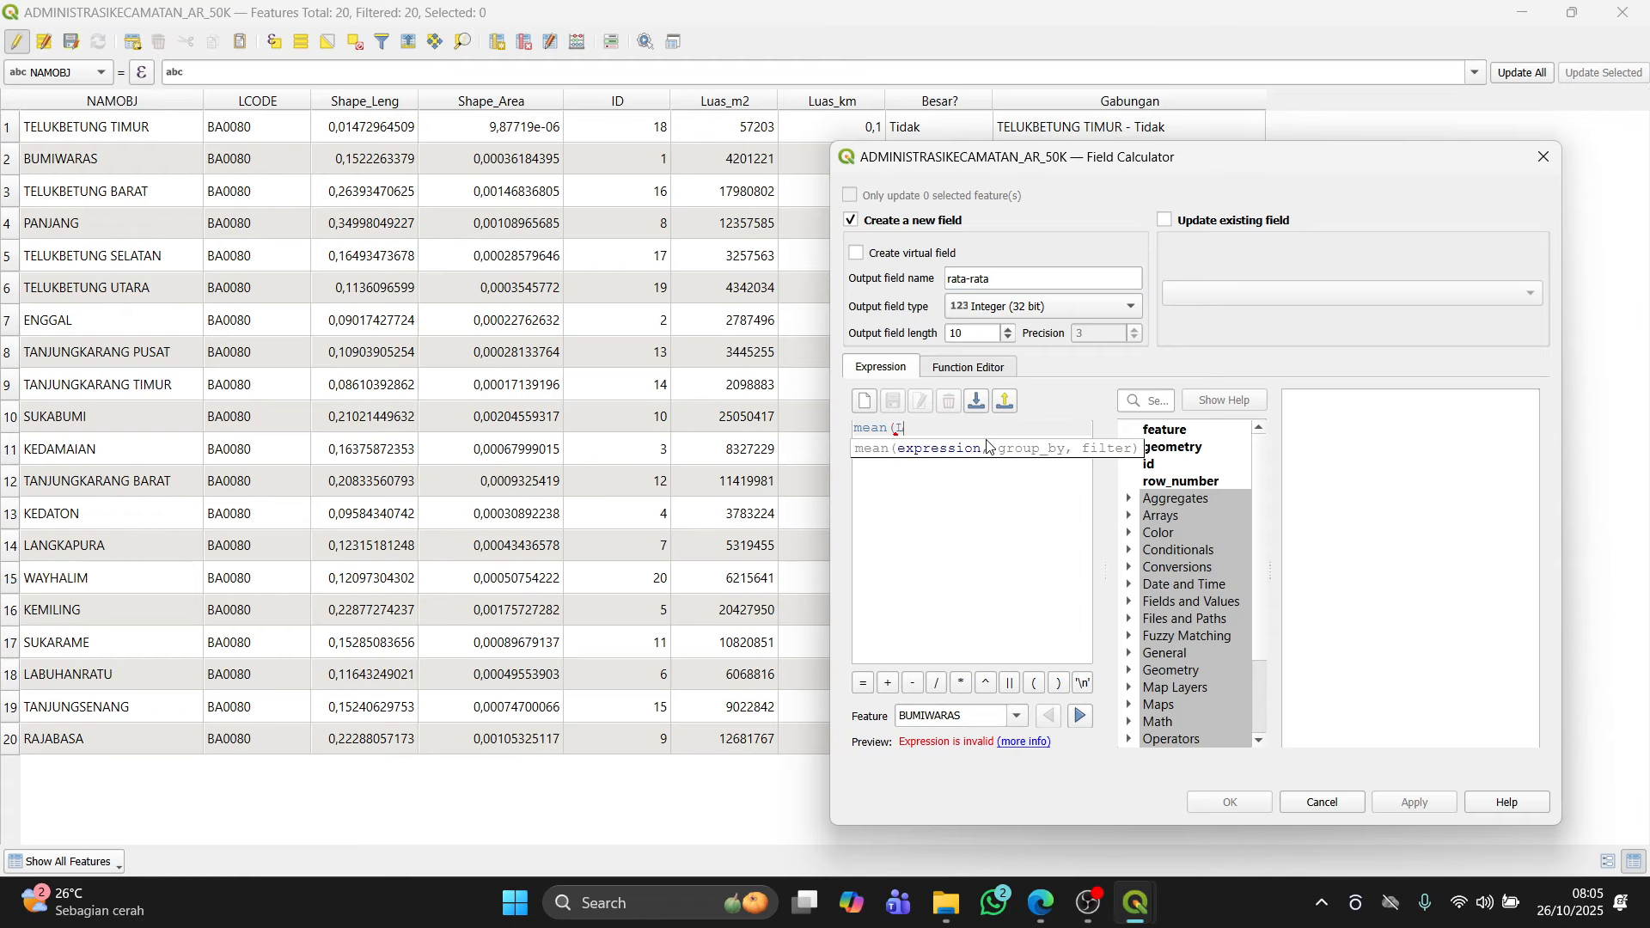
type("uas")
key("BackSpace")
key("BackSpace")
key("BackSpace")
key("BackSpace")
type("Luas_km)")
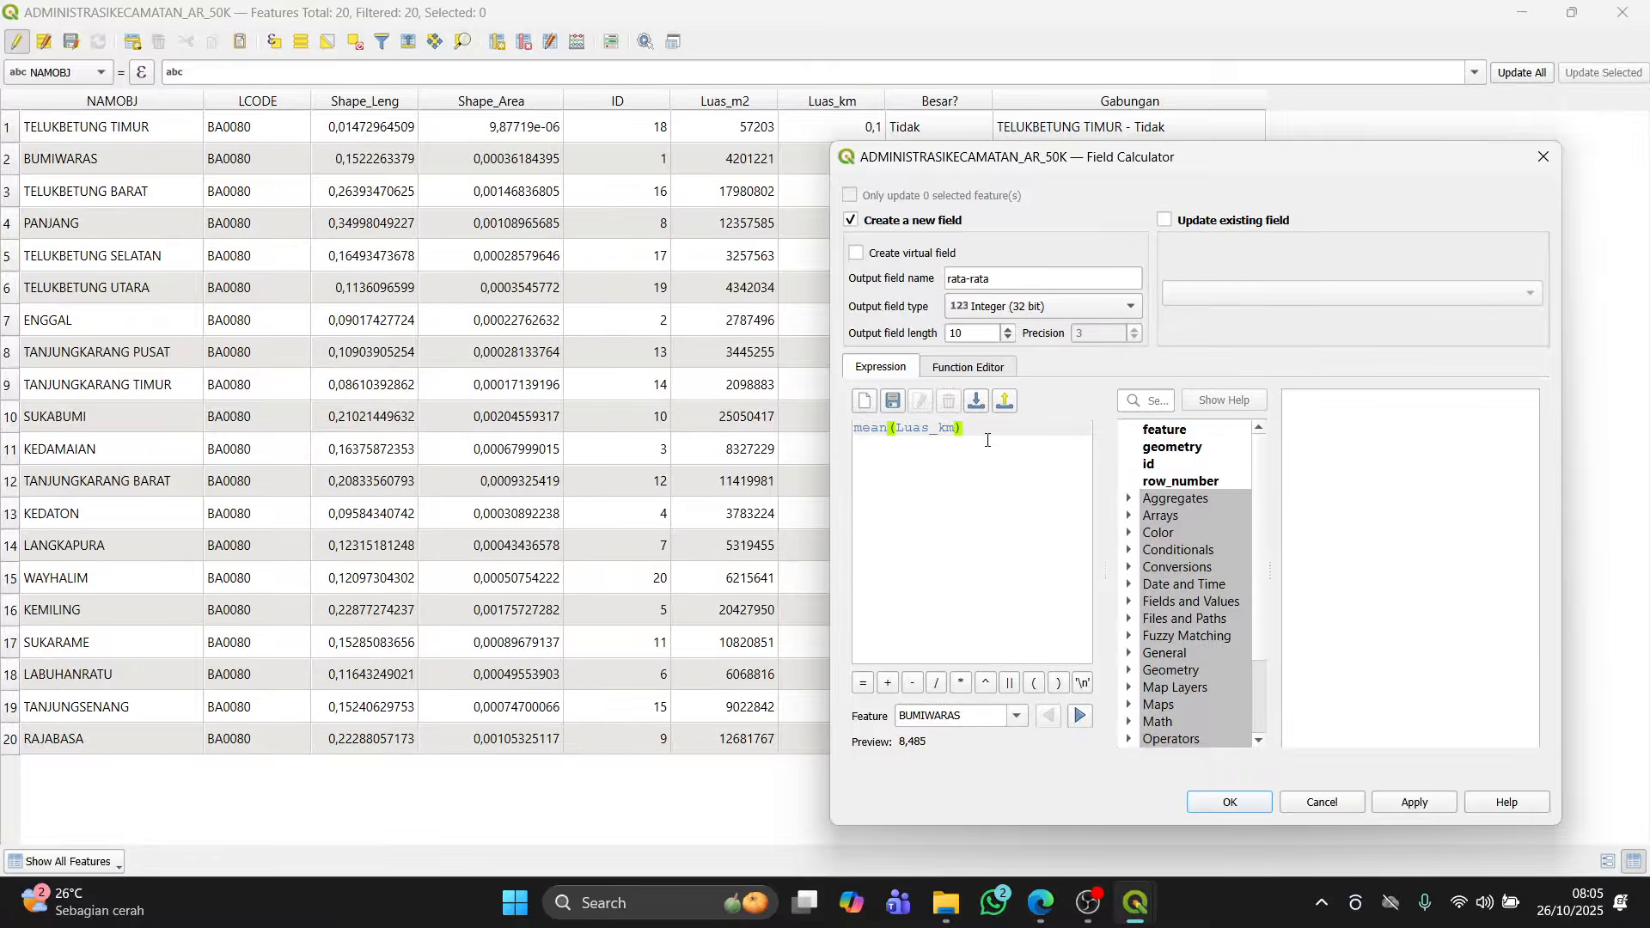
left_click(1401, 804)
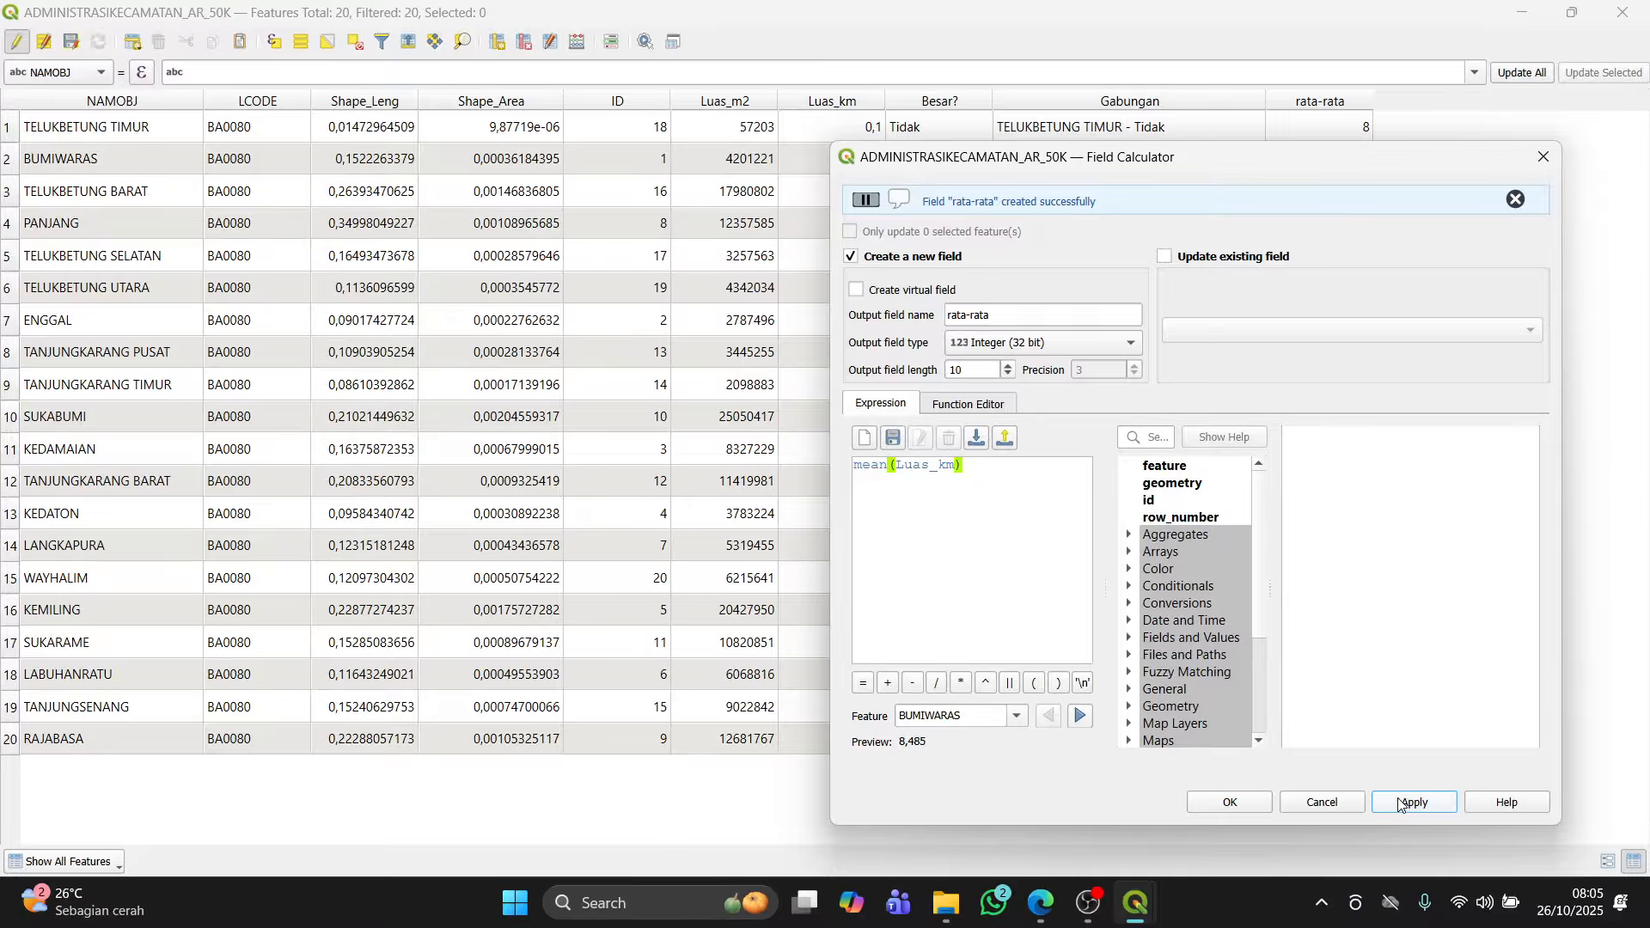
left_click(1545, 157)
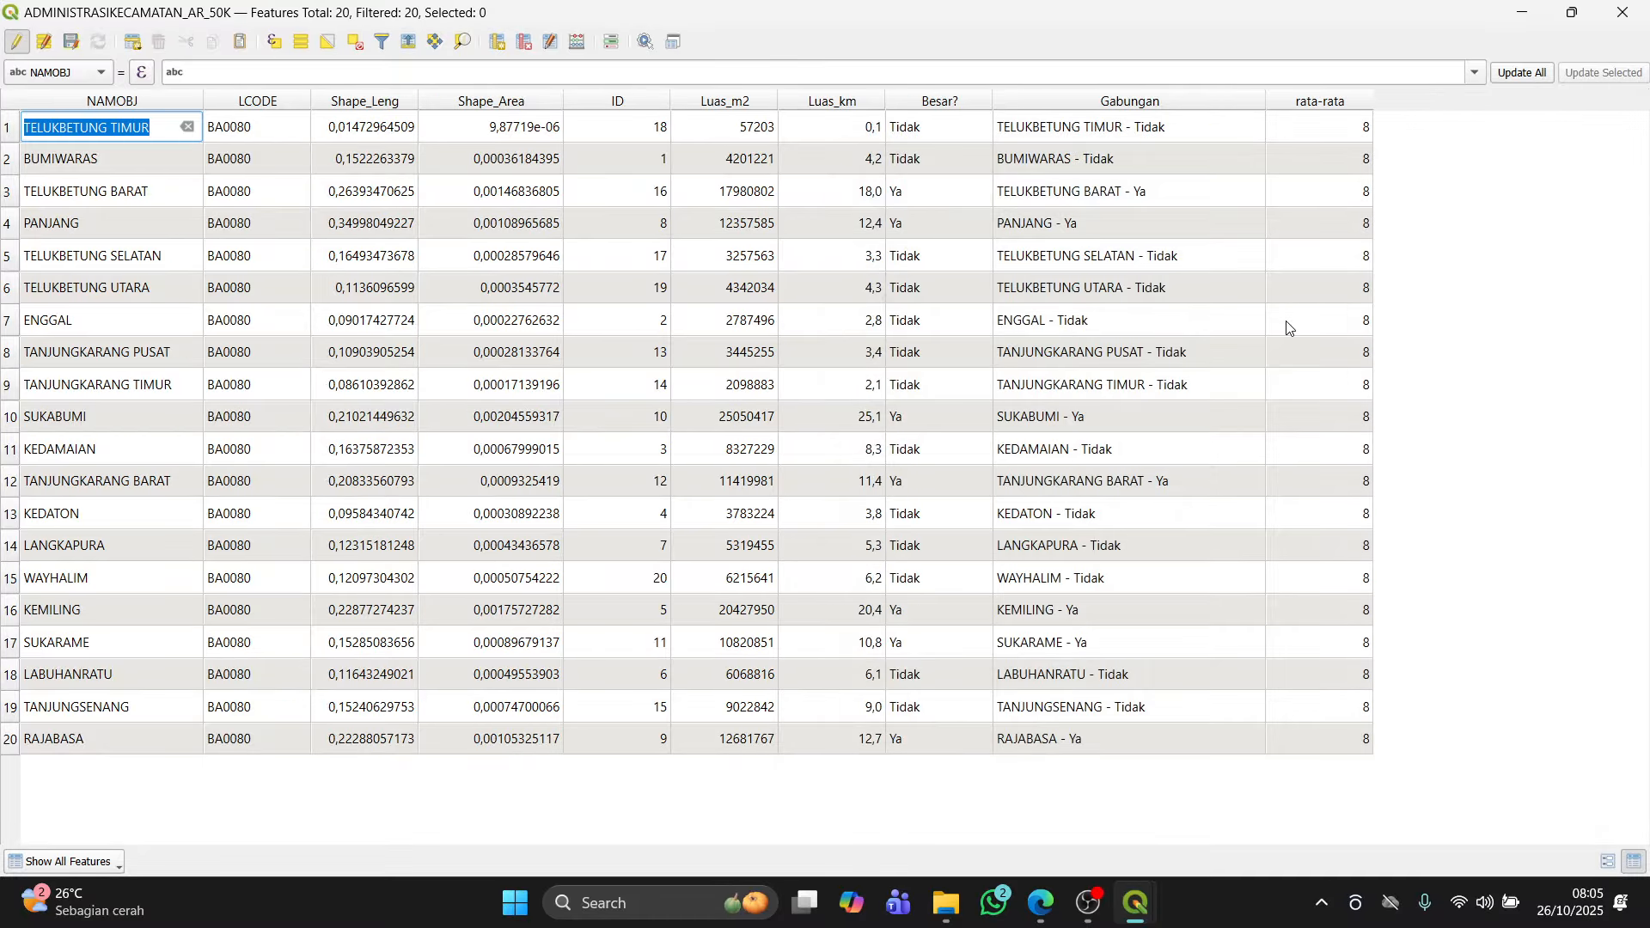
Step: Compare the rata-rata column with the Luas_km mean shown in the Statistics panel
key("alt+Tab")
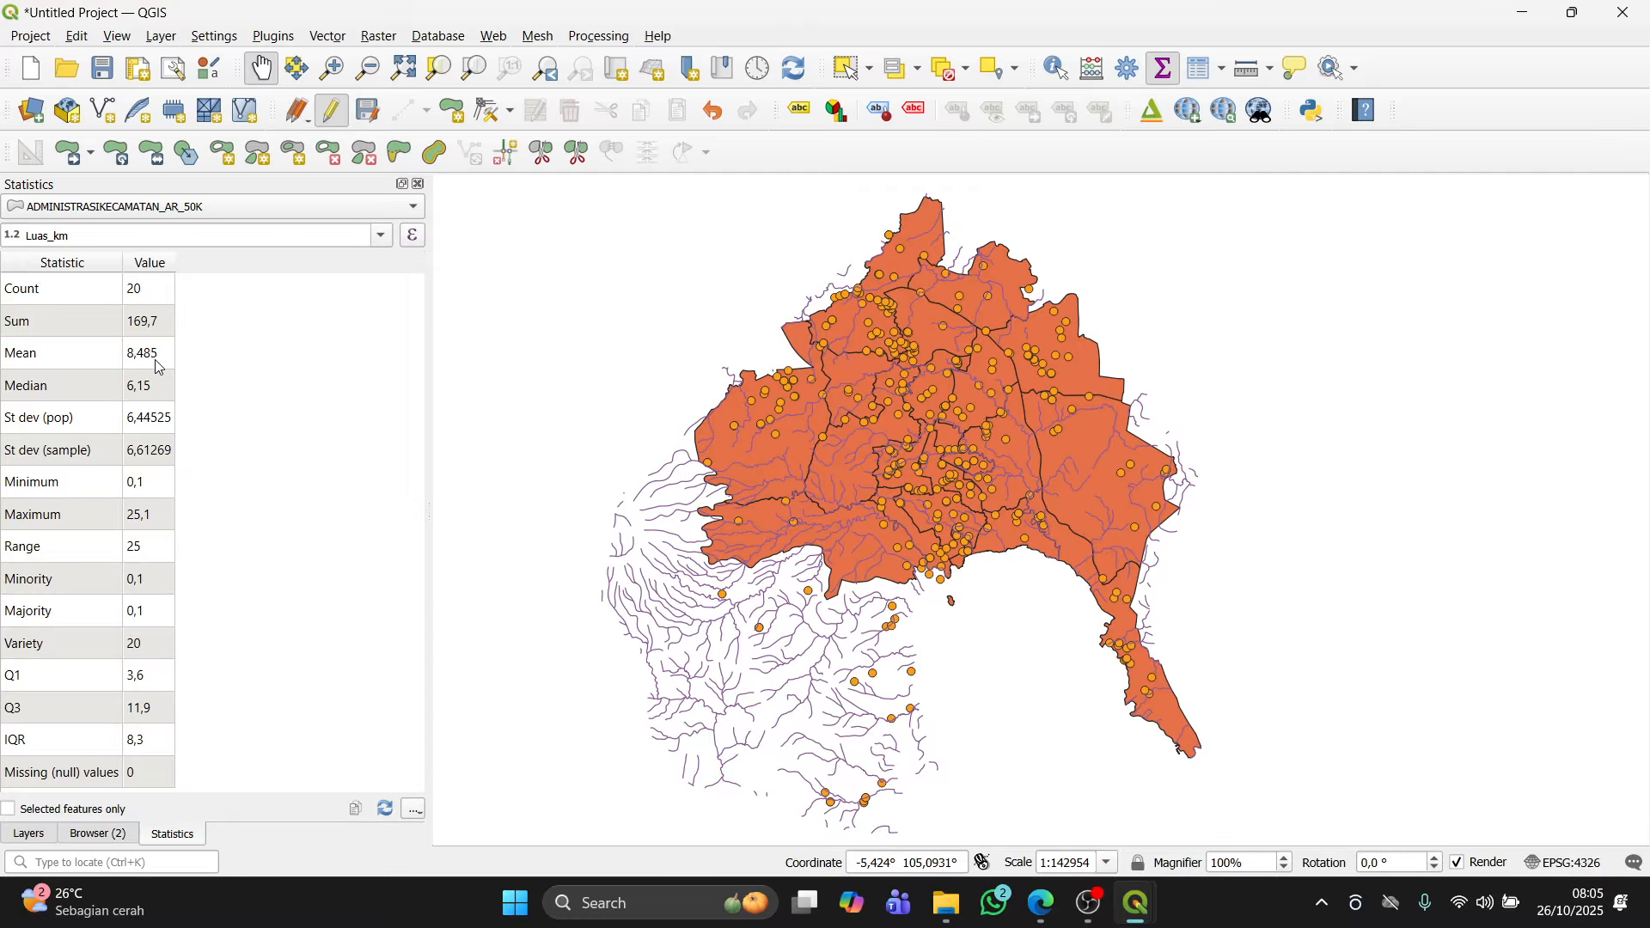
key("alt+Tab")
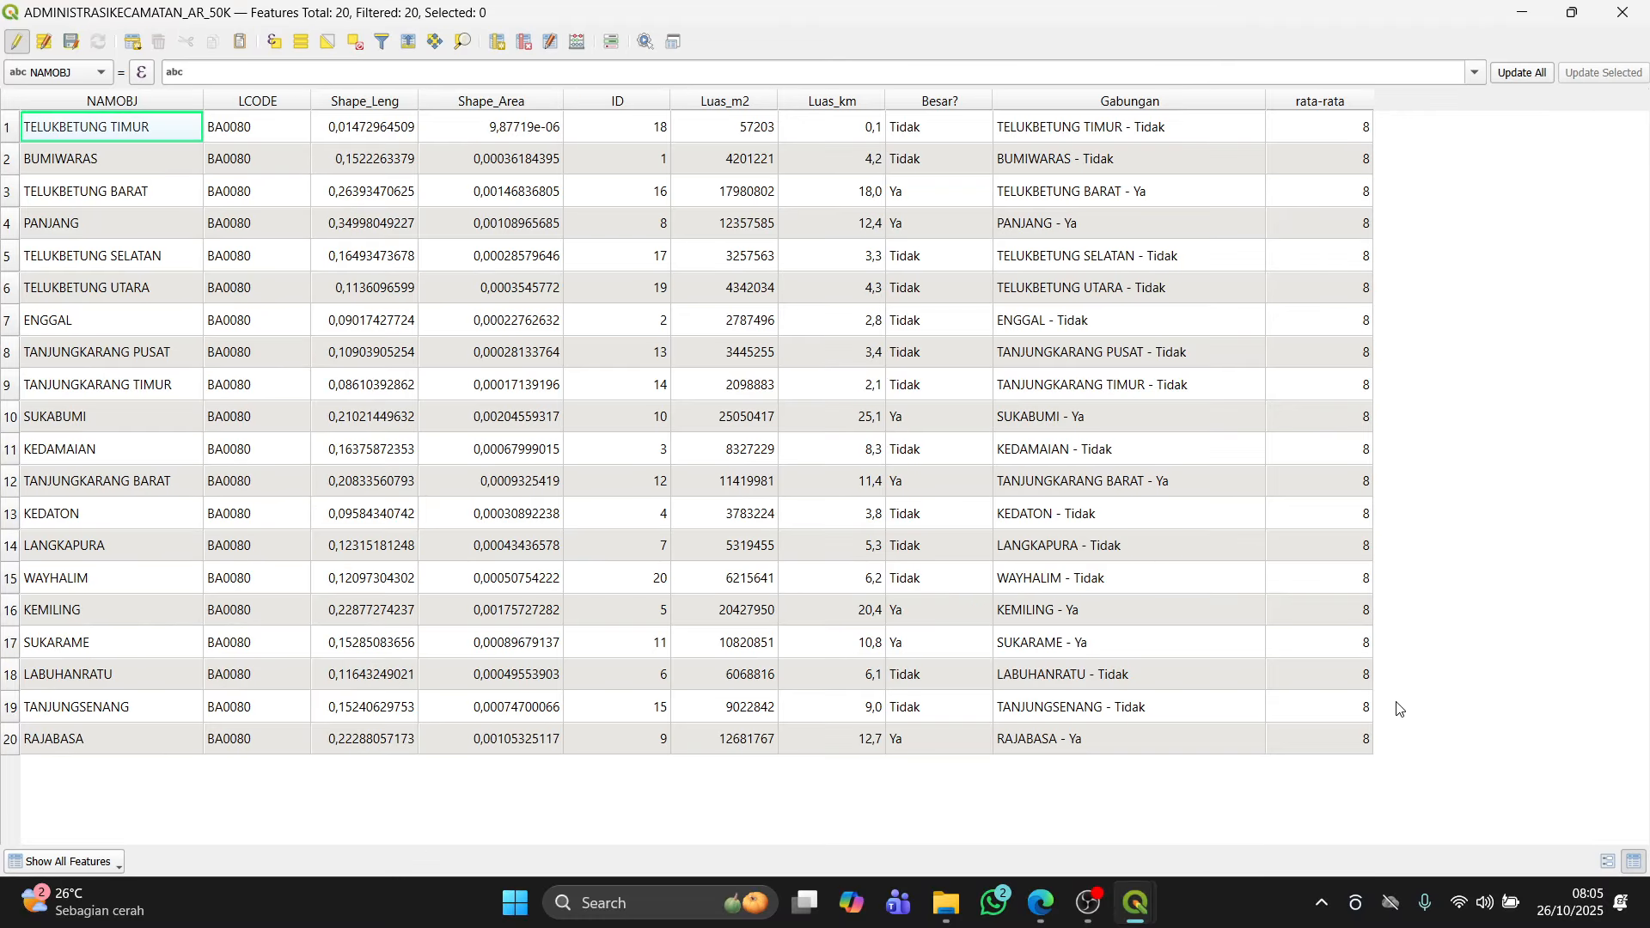
key("alt+Tab")
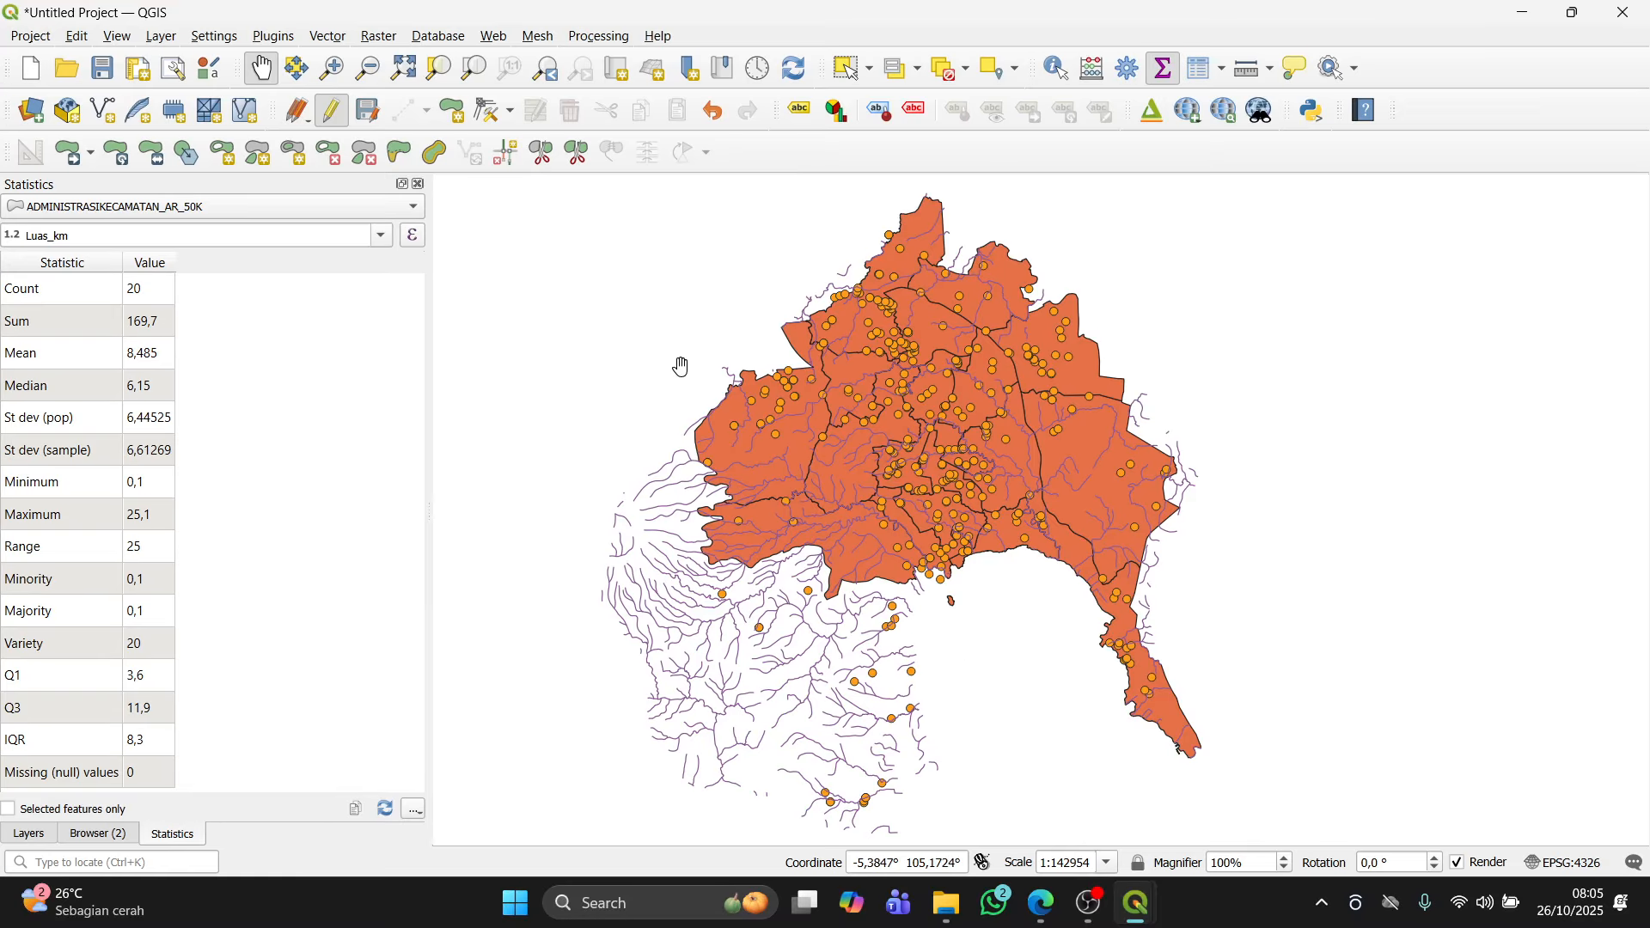
key("alt+Tab")
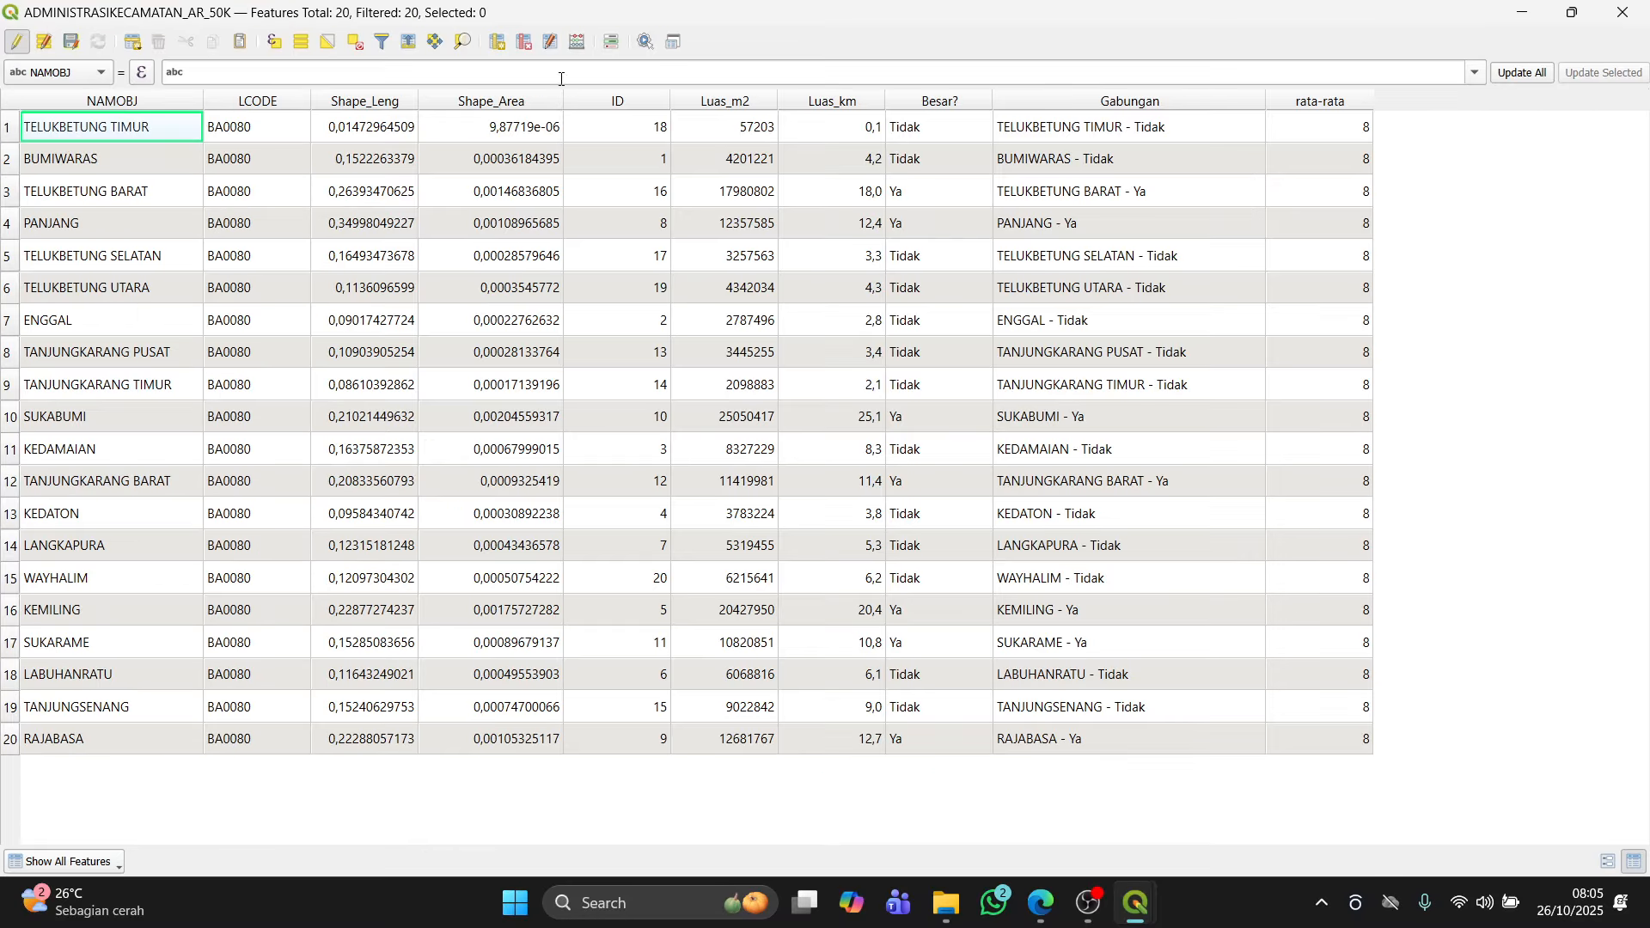
Step: Reopen the Field Calculator and set up a new decimal number field named jumlah with precision 2
left_click(577, 45)
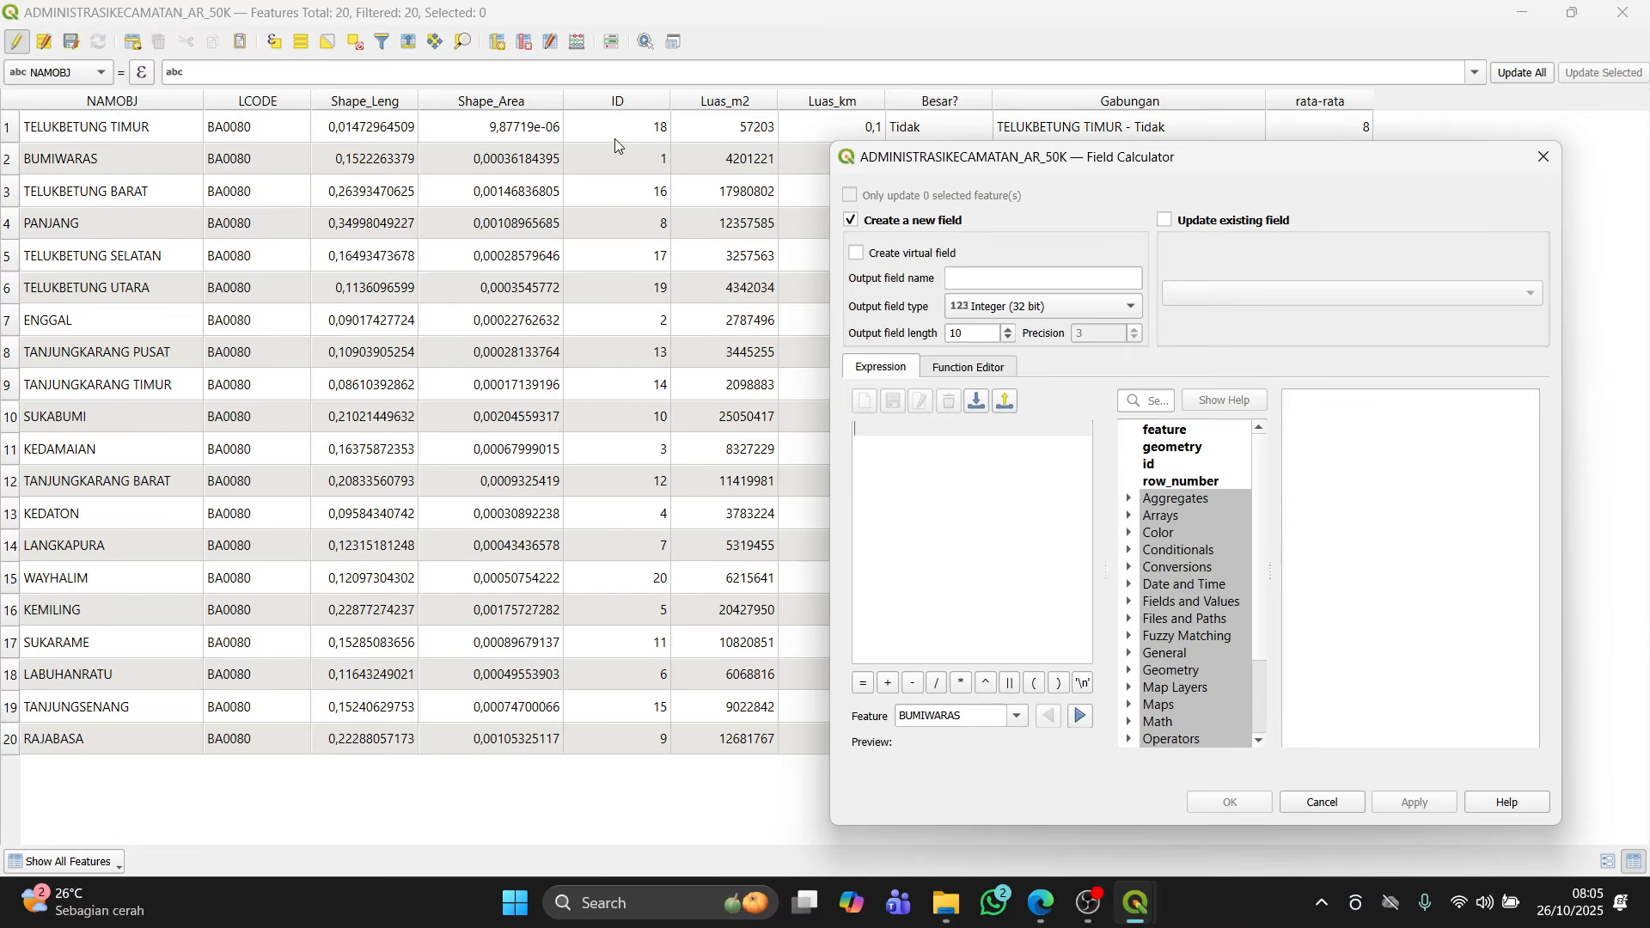
left_click(1009, 274)
type("j")
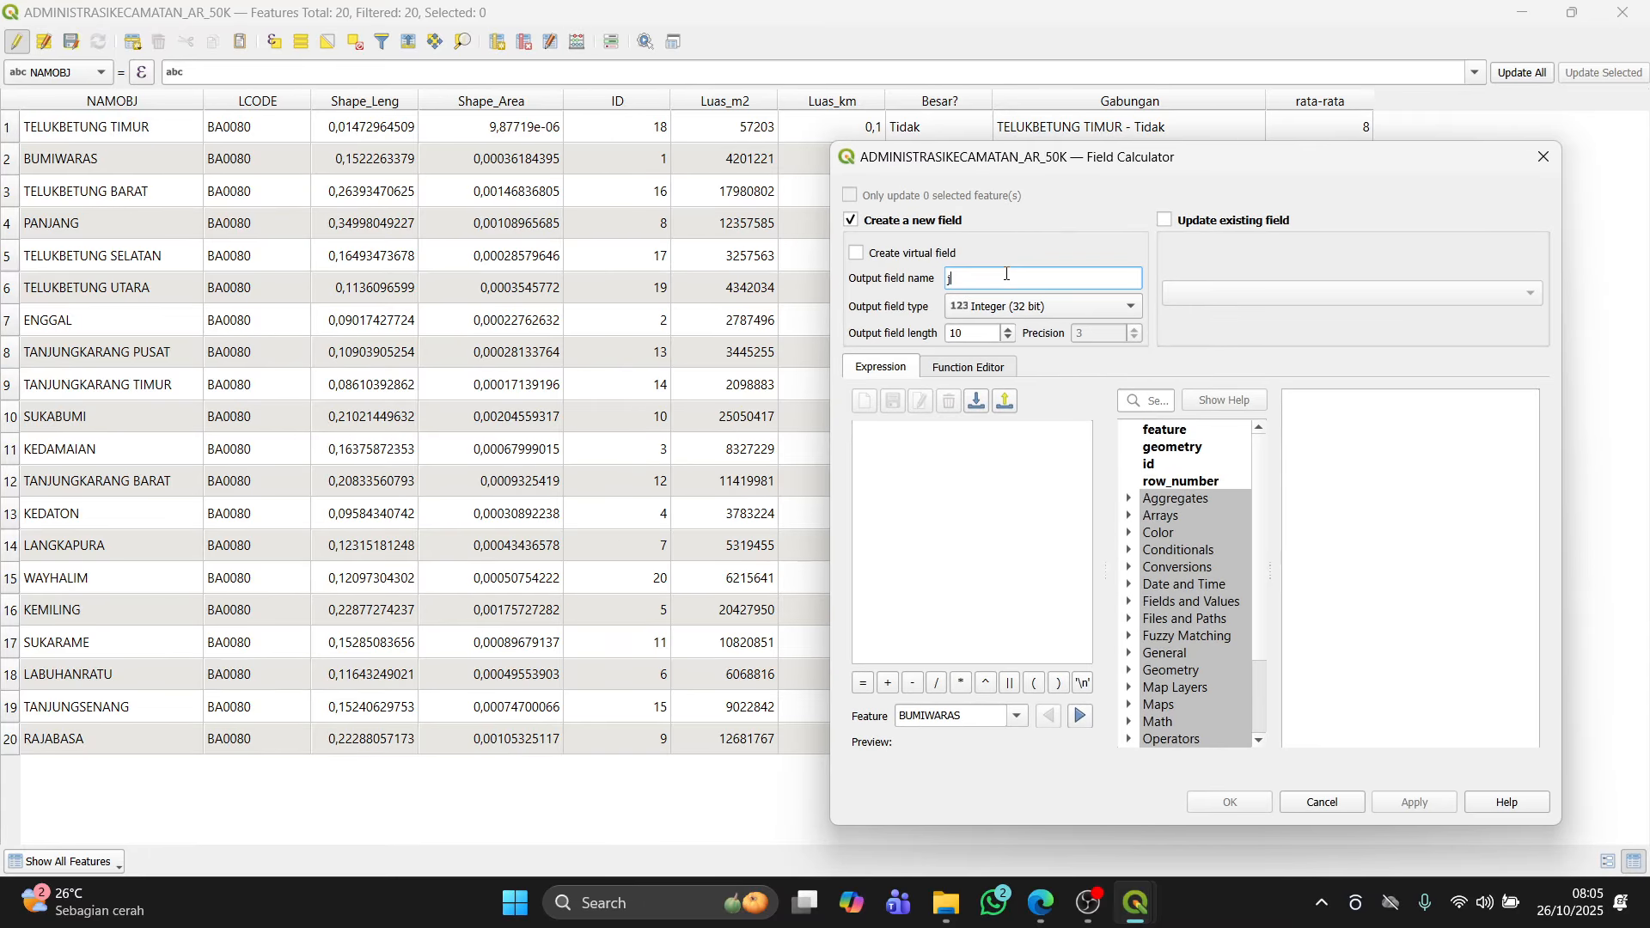
type("umalh")
key("BackSpace")
key("BackSpace")
type("lah")
left_click(1038, 307)
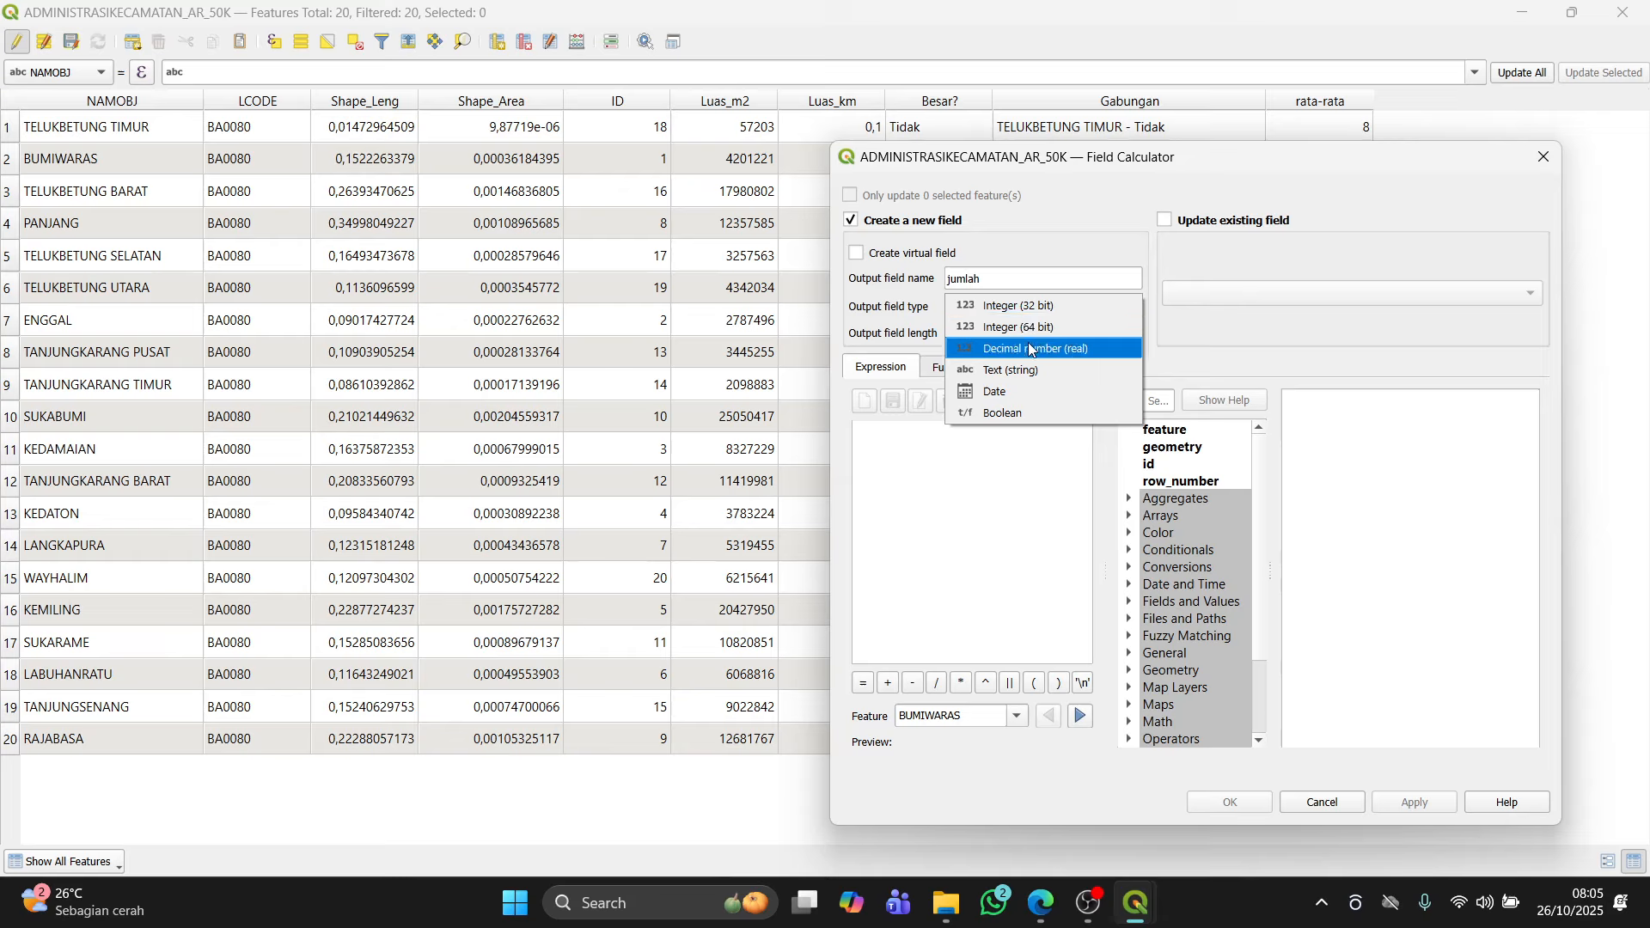
left_click(910, 436)
left_click(1023, 316)
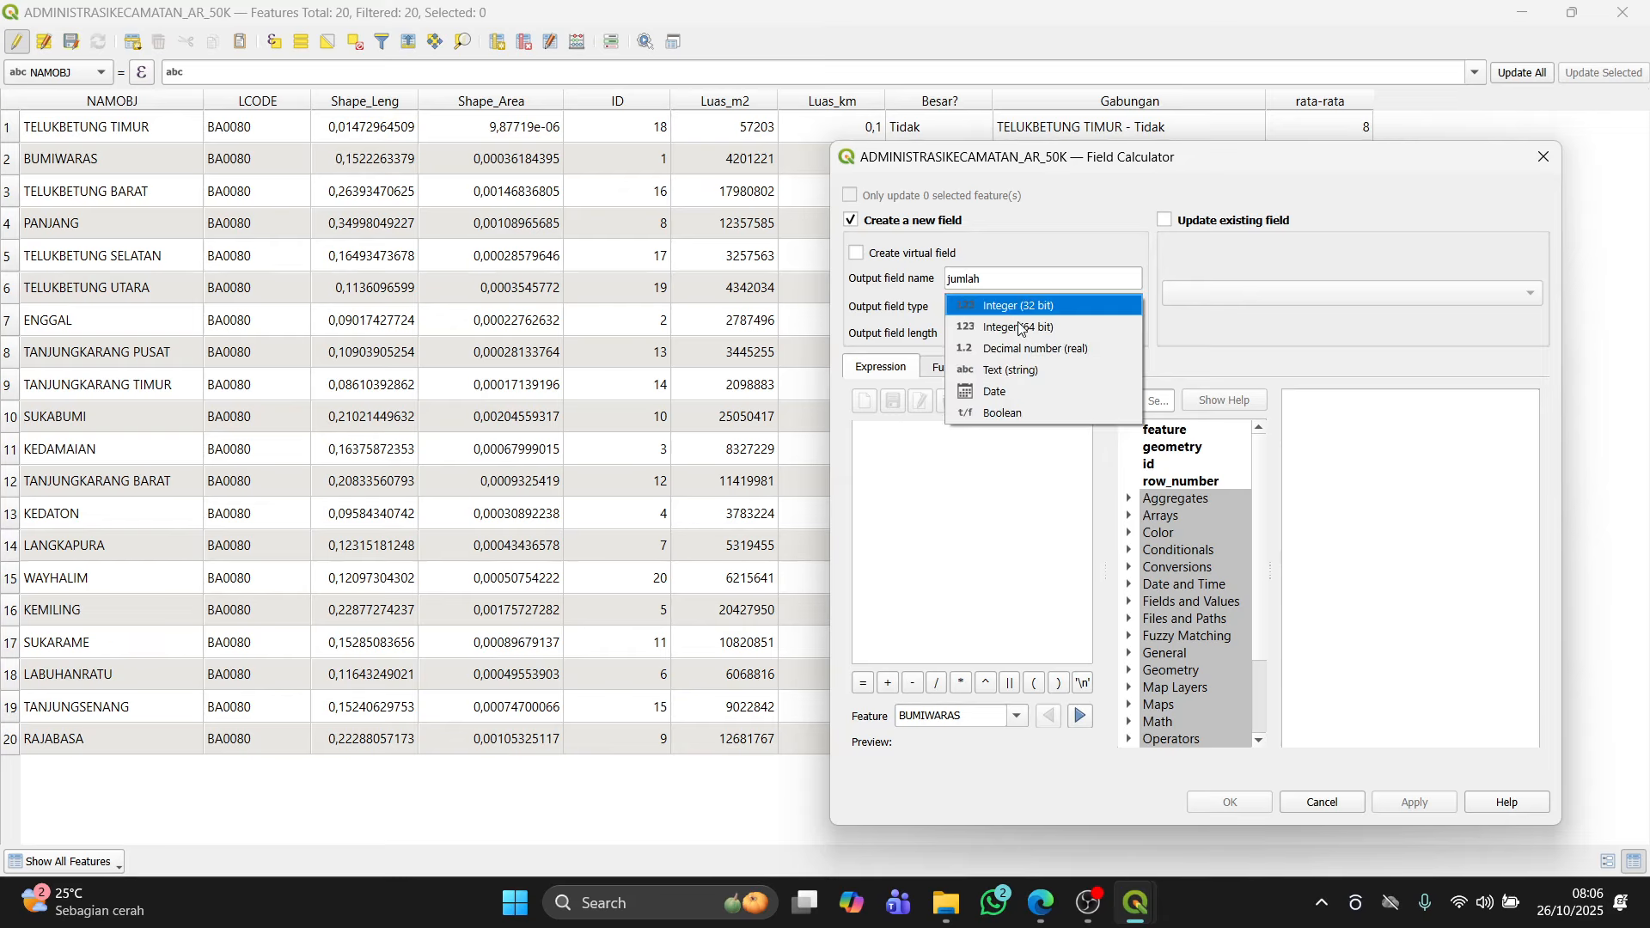
left_click(1087, 346)
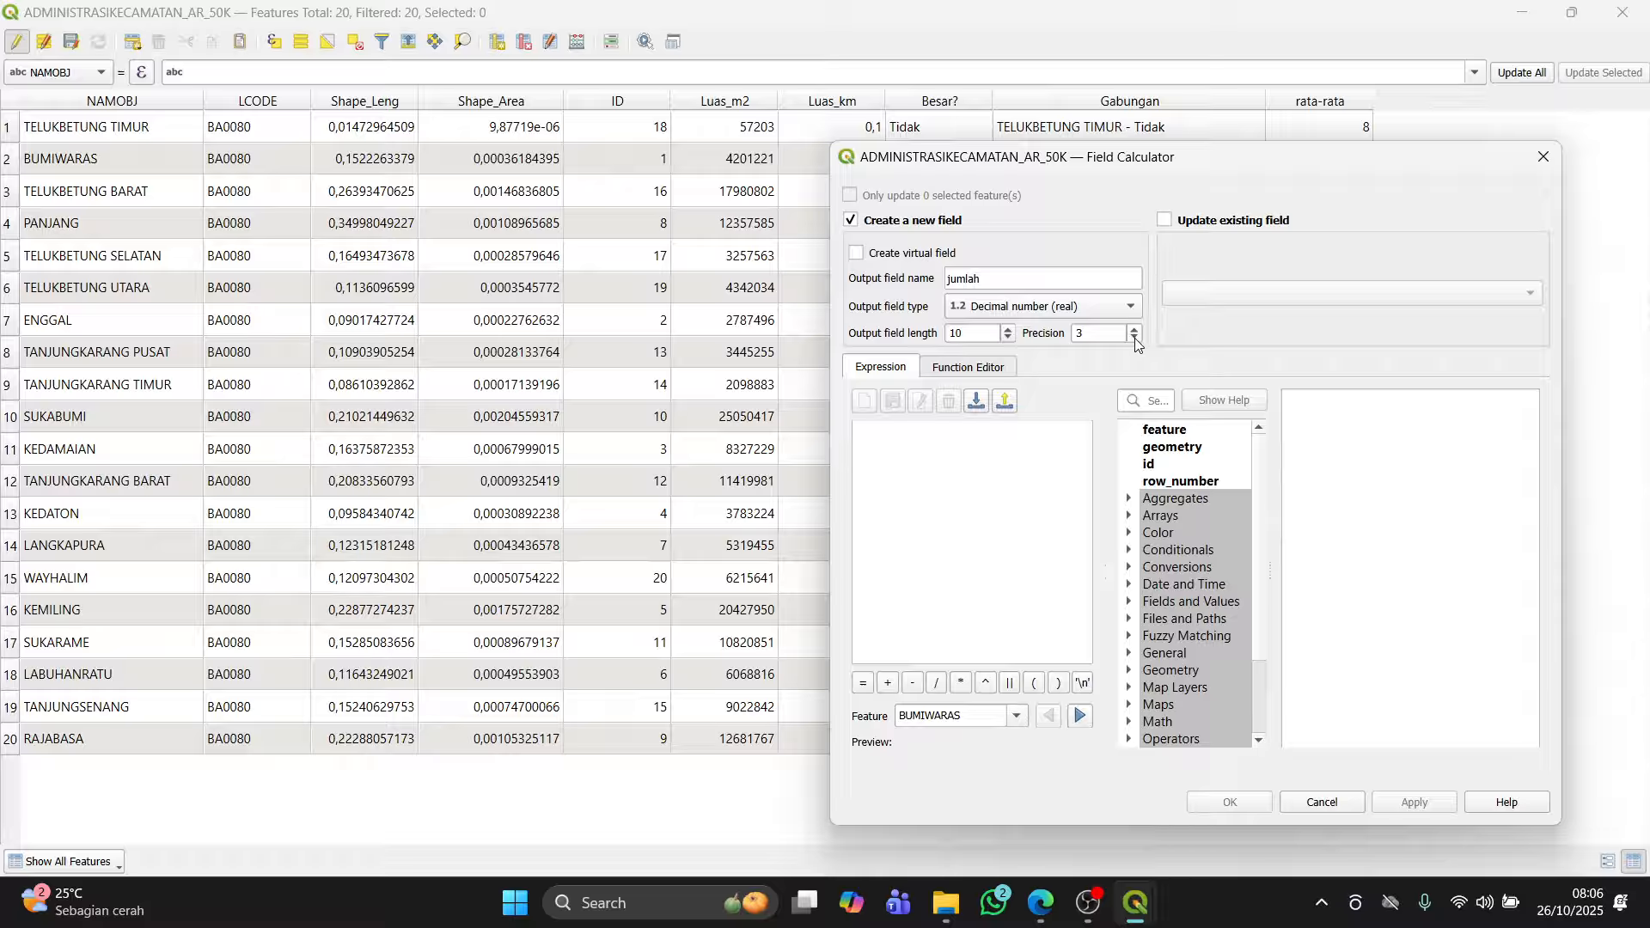
left_click(1134, 338)
Step: Enter the expression sum(Luas_km), apply it to fill jumlah, and close the Field Calculator
left_click(1036, 441)
type("sum")
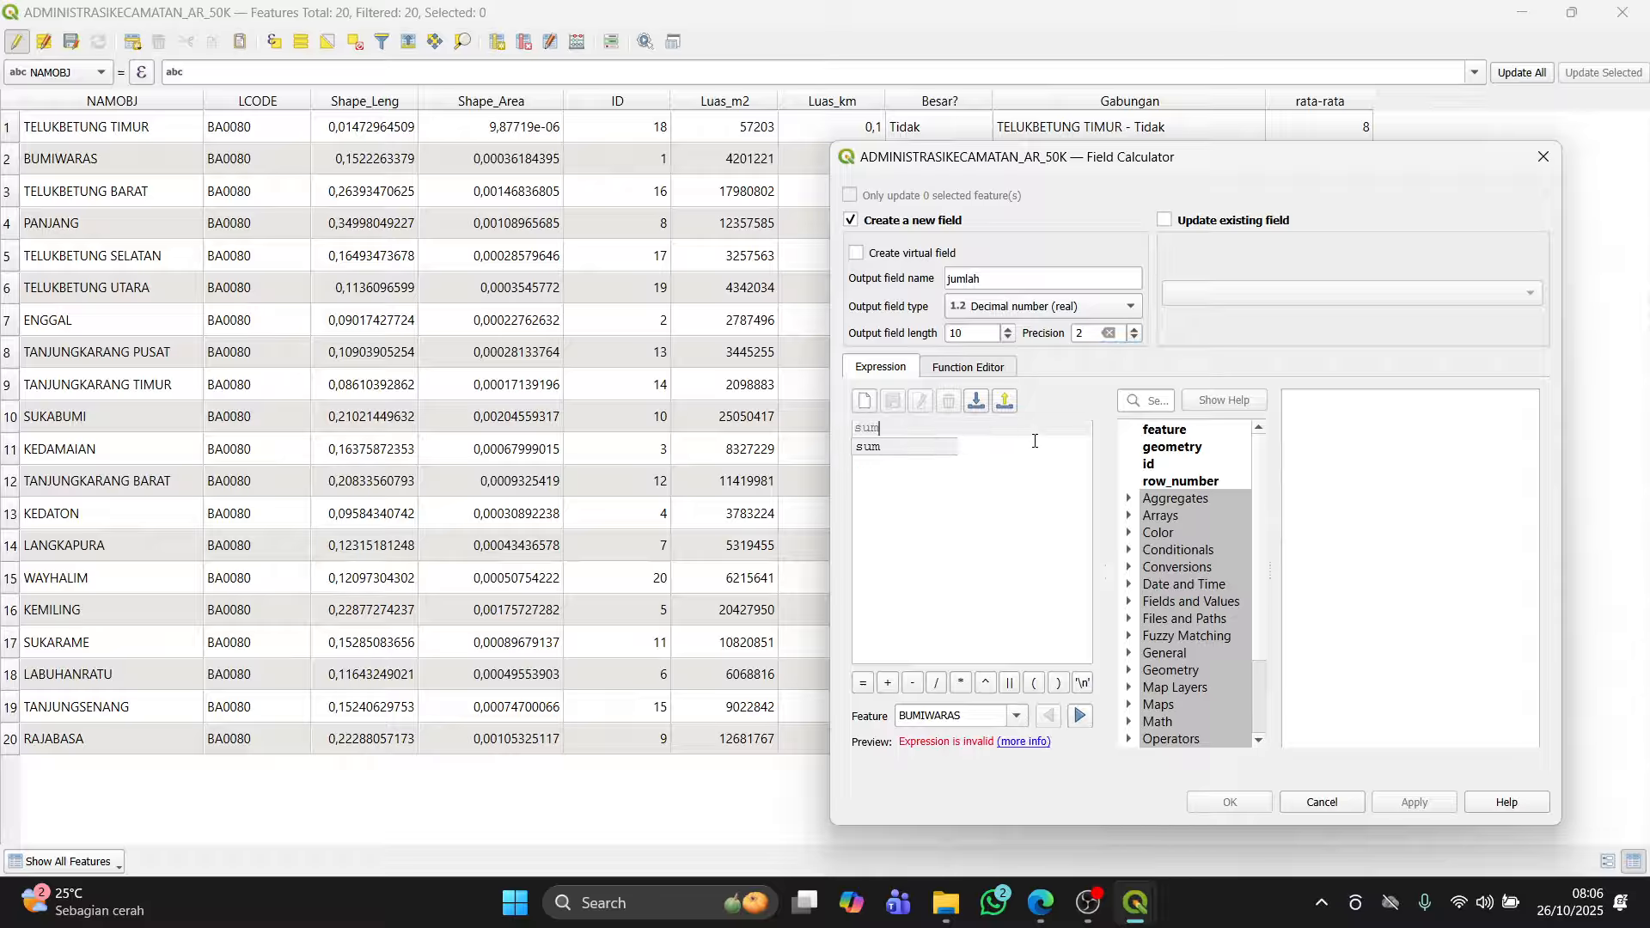
type("(Lua")
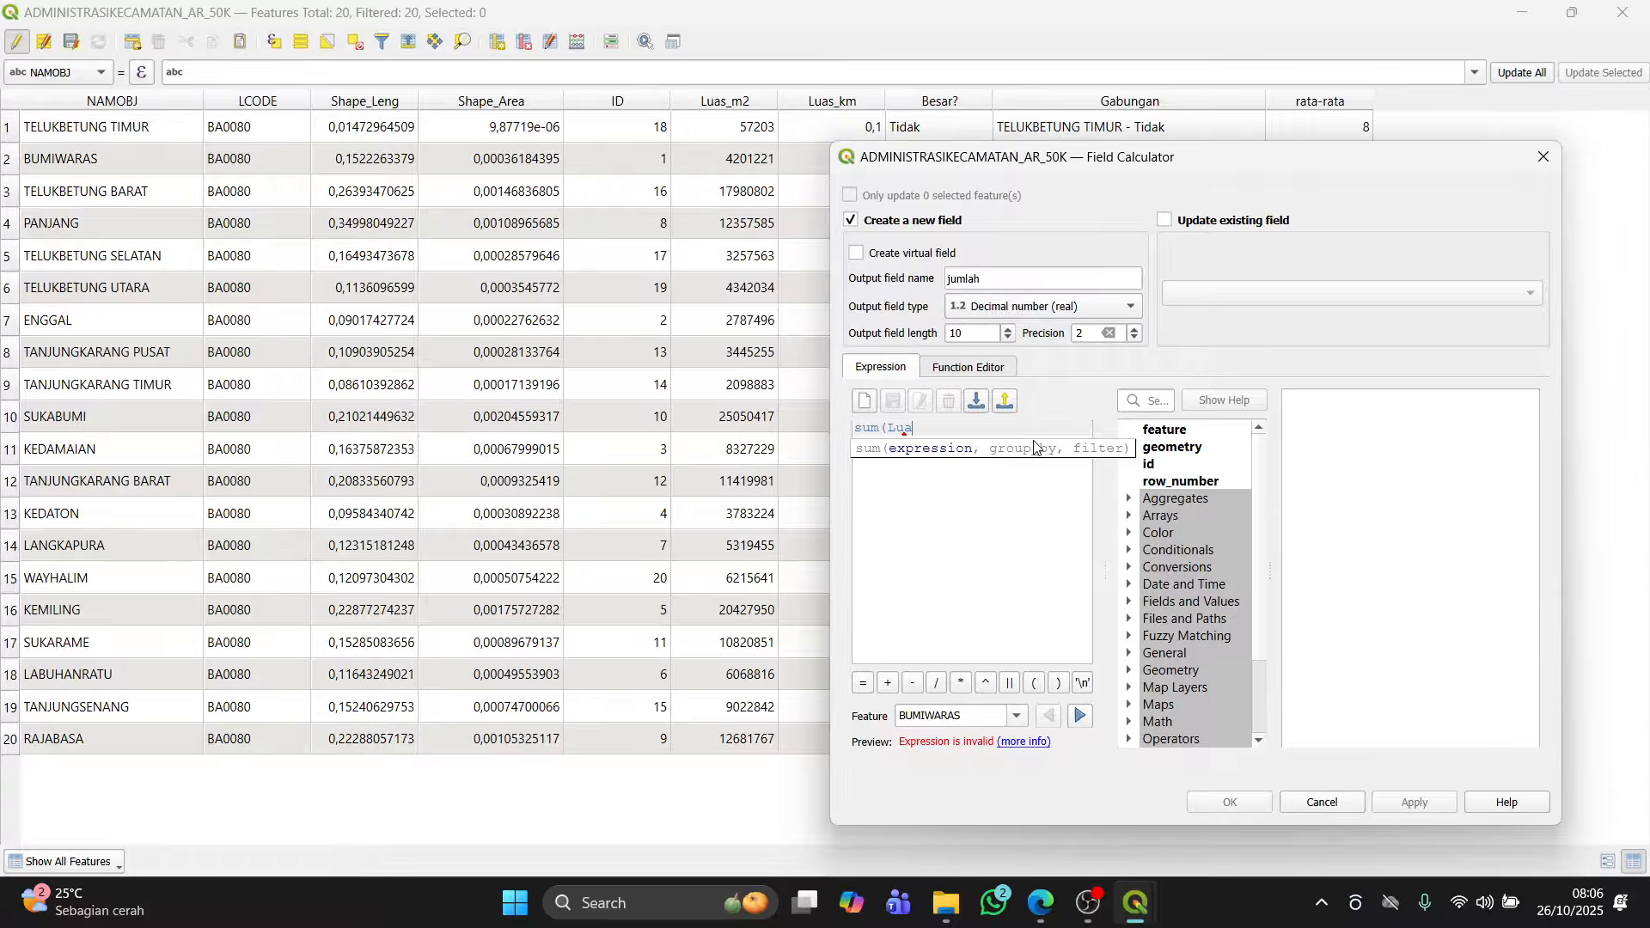
type("s_km)")
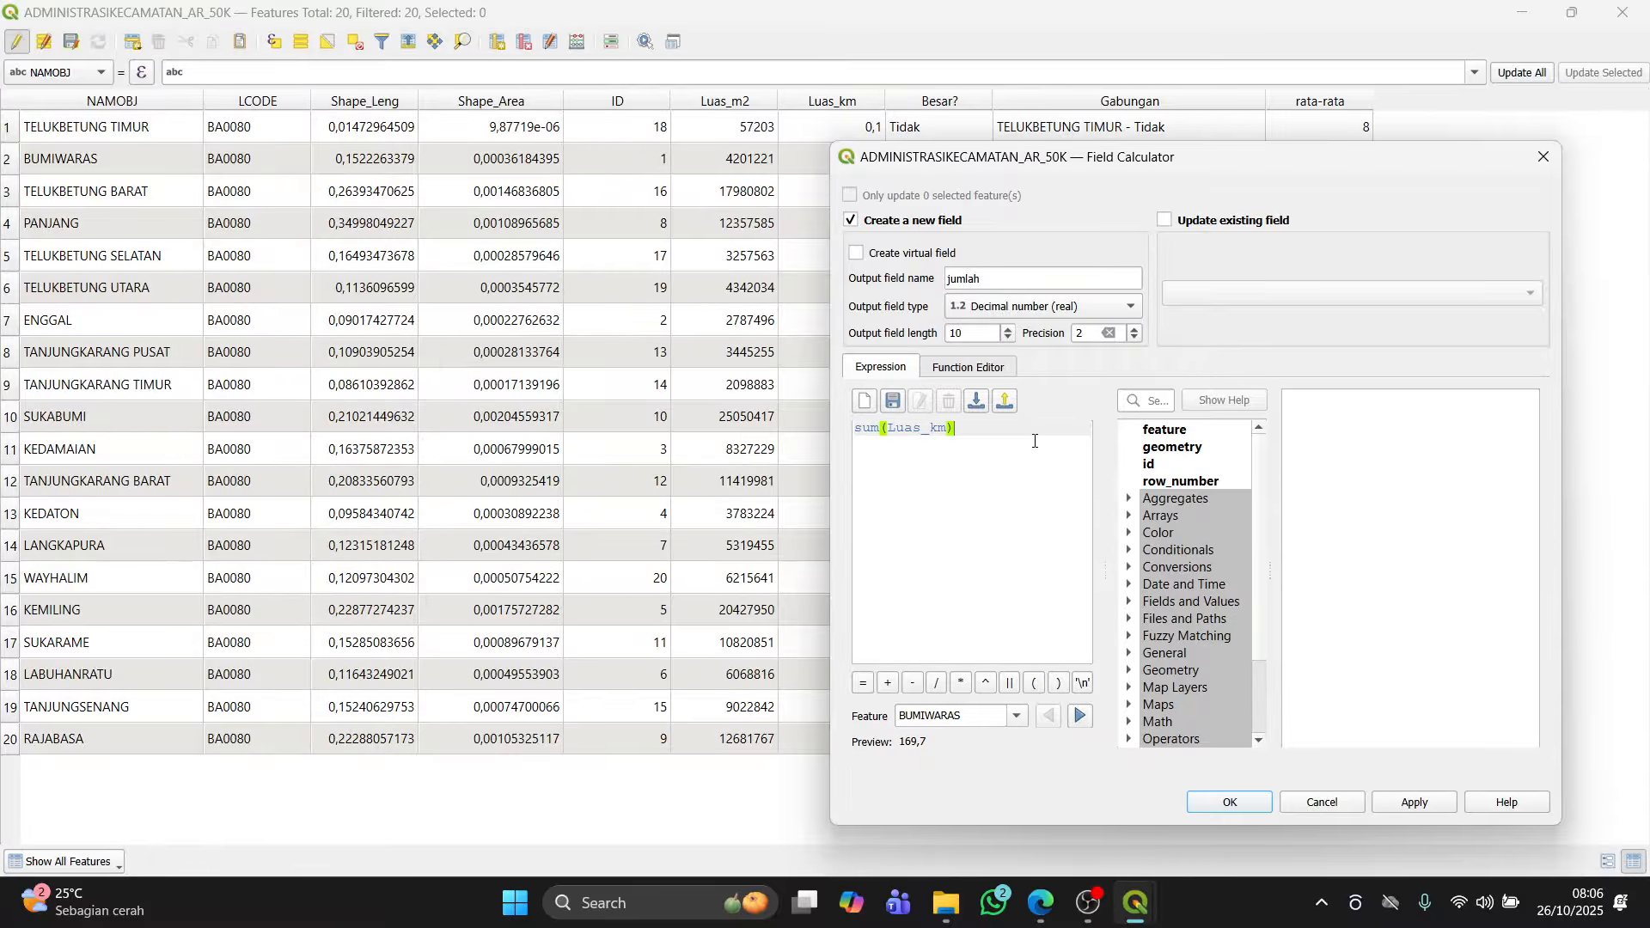
left_click(1414, 803)
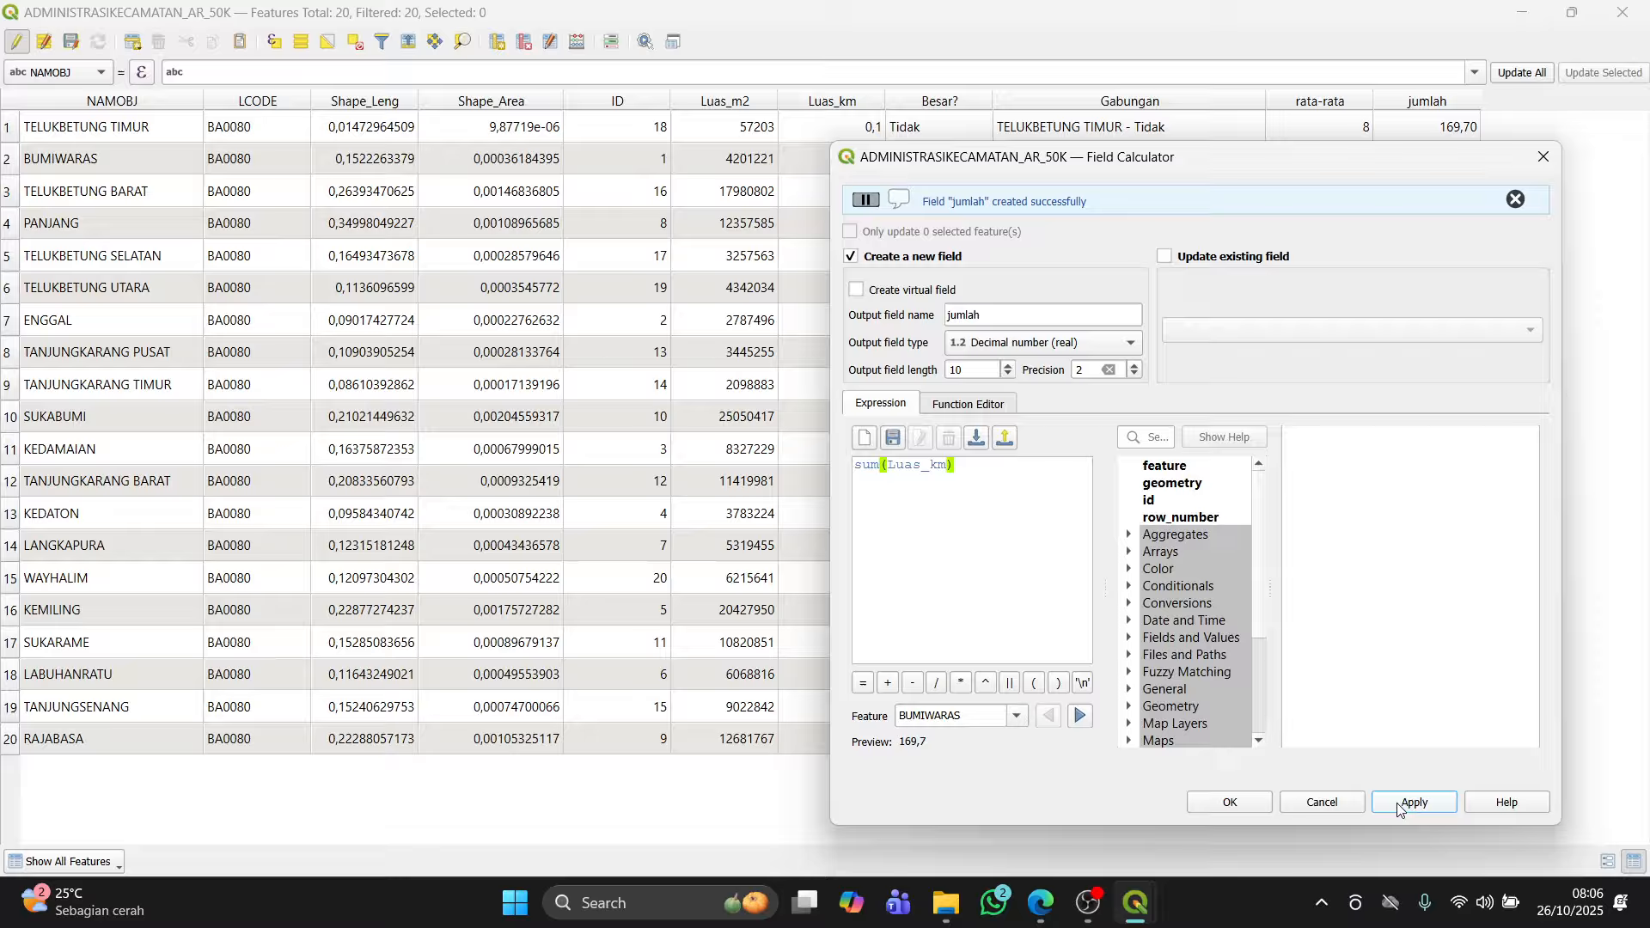
left_click(1247, 807)
left_click(977, 372)
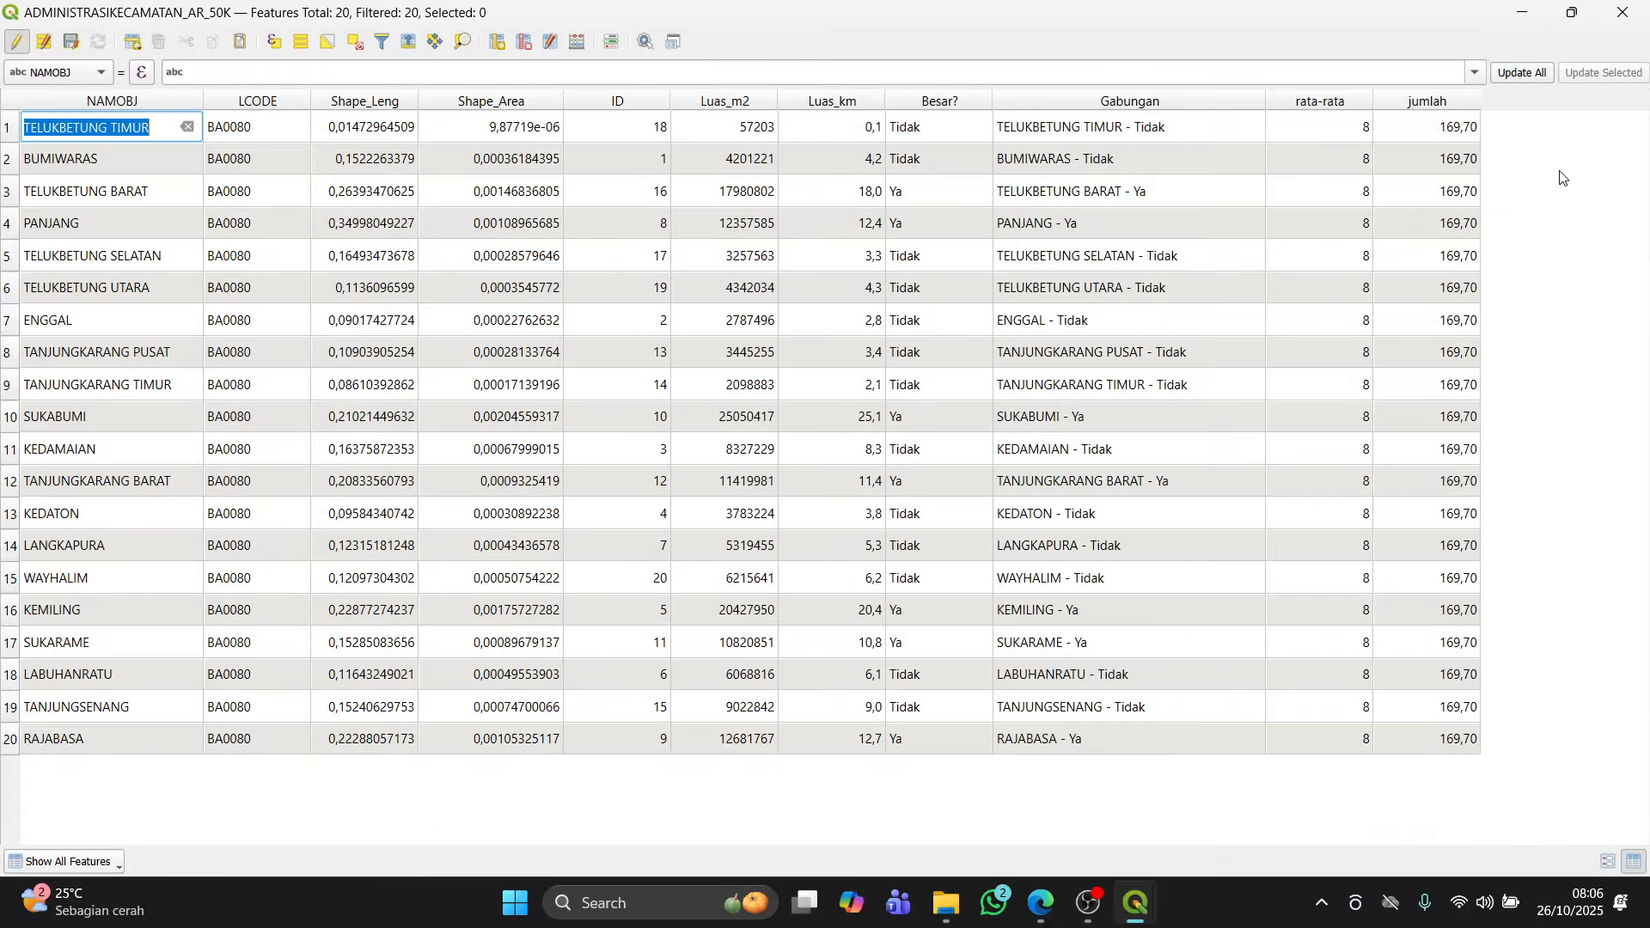
Step: Compare the jumlah column with the Luas_km sum in the Statistics panel, then return to the Layers panel
key("alt+Tab")
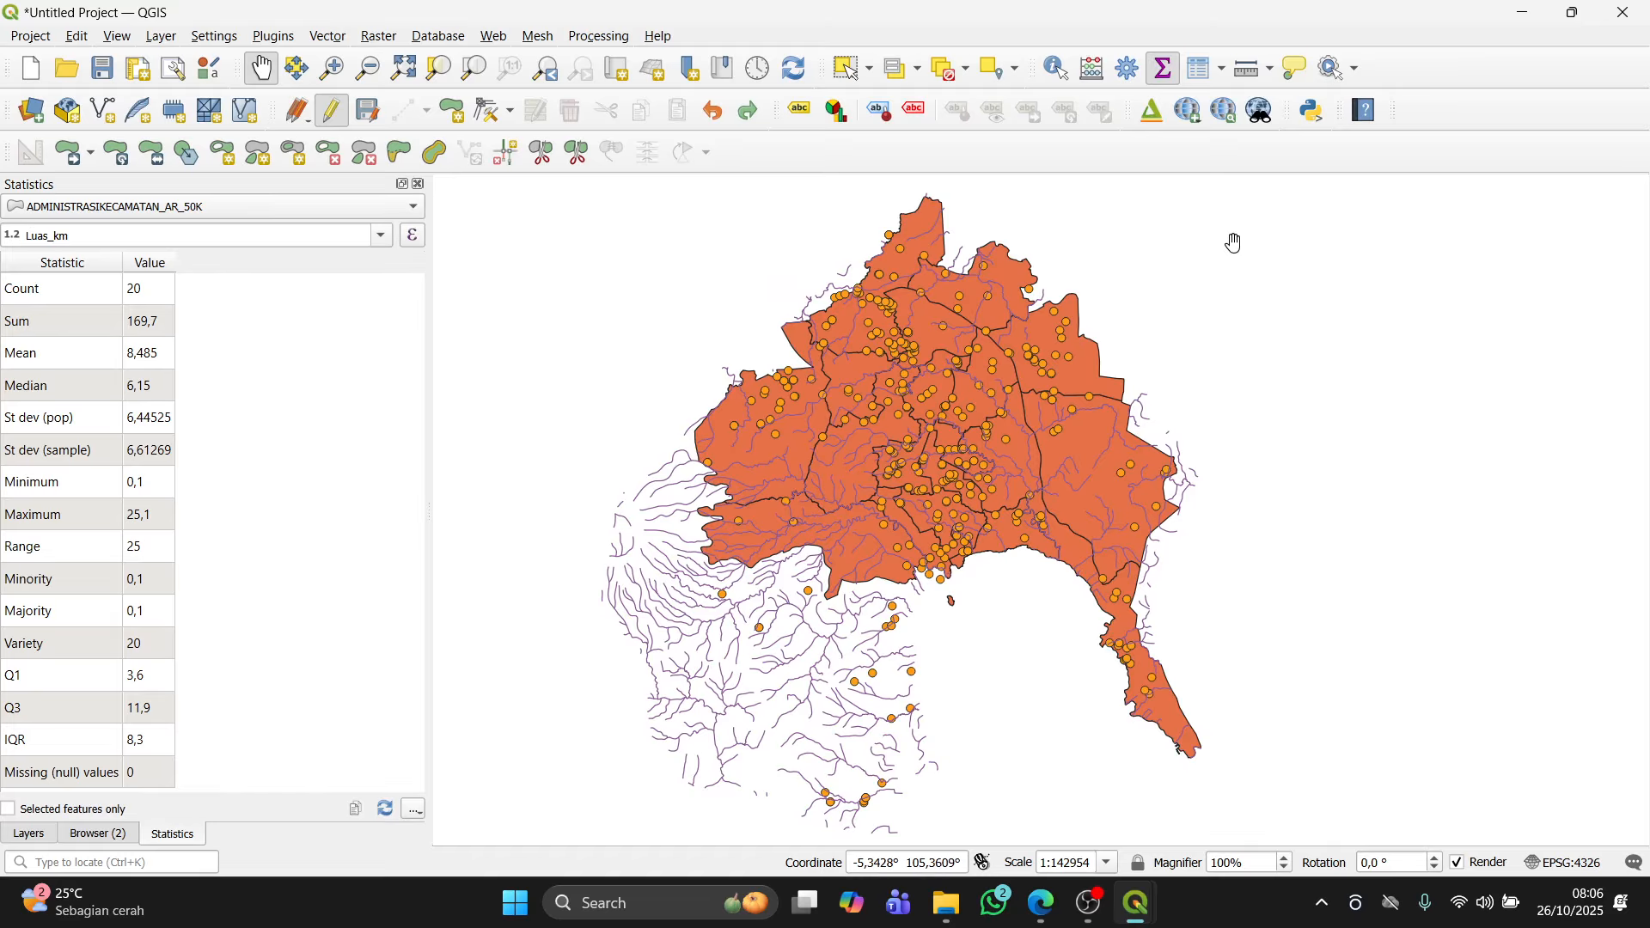
key("alt+Tab")
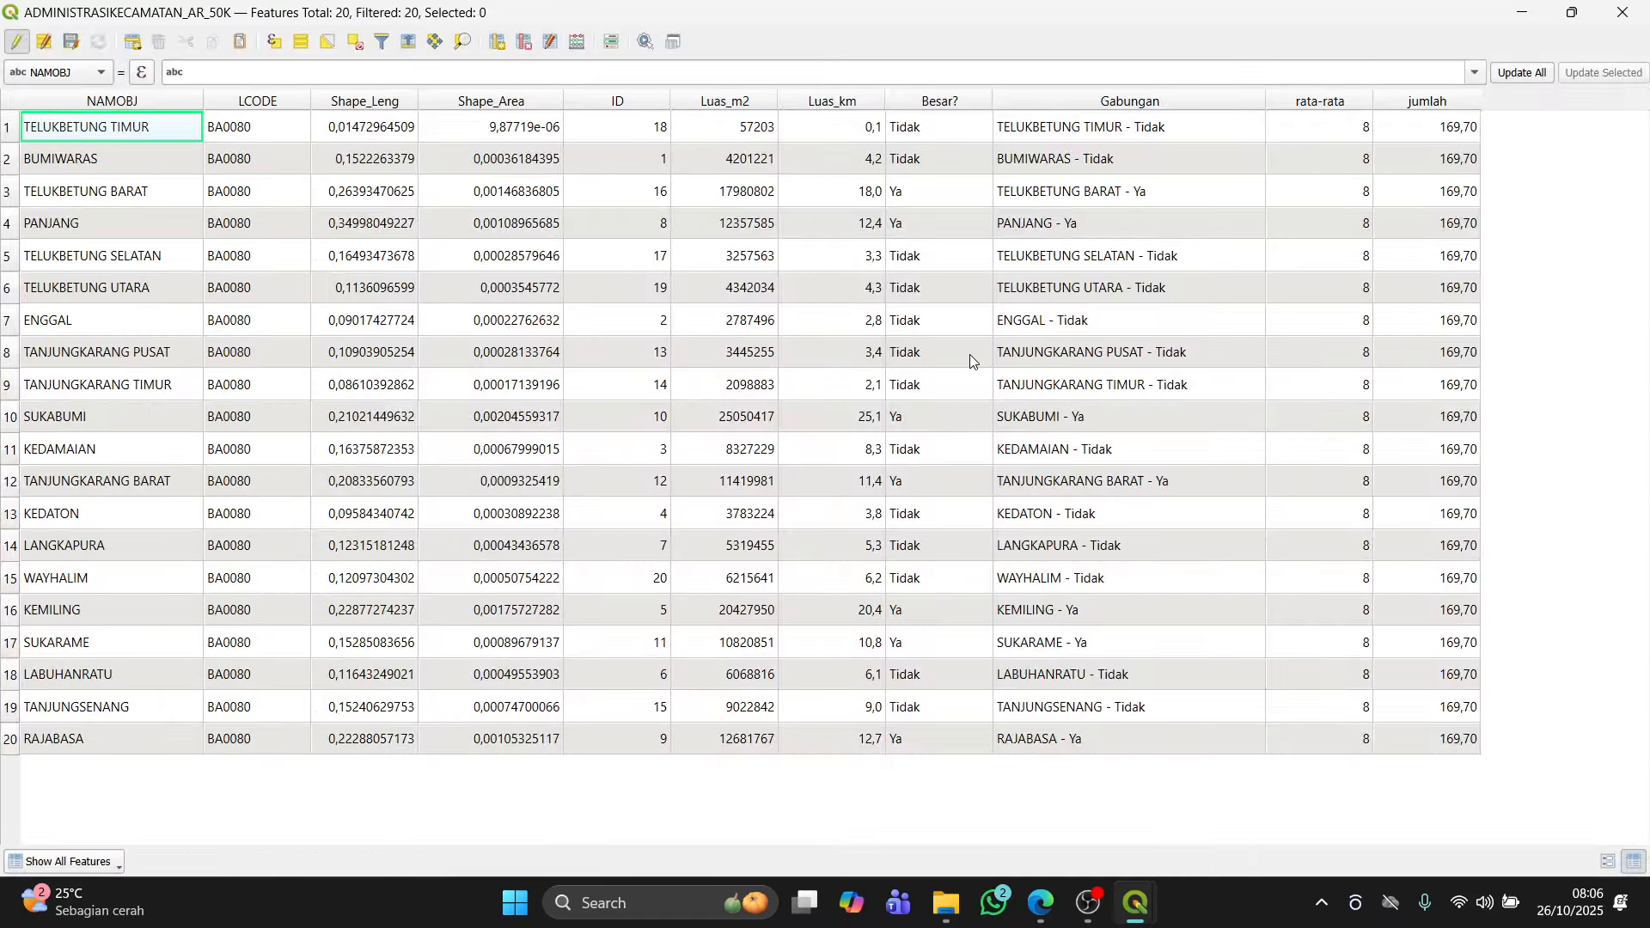
key("alt+Tab")
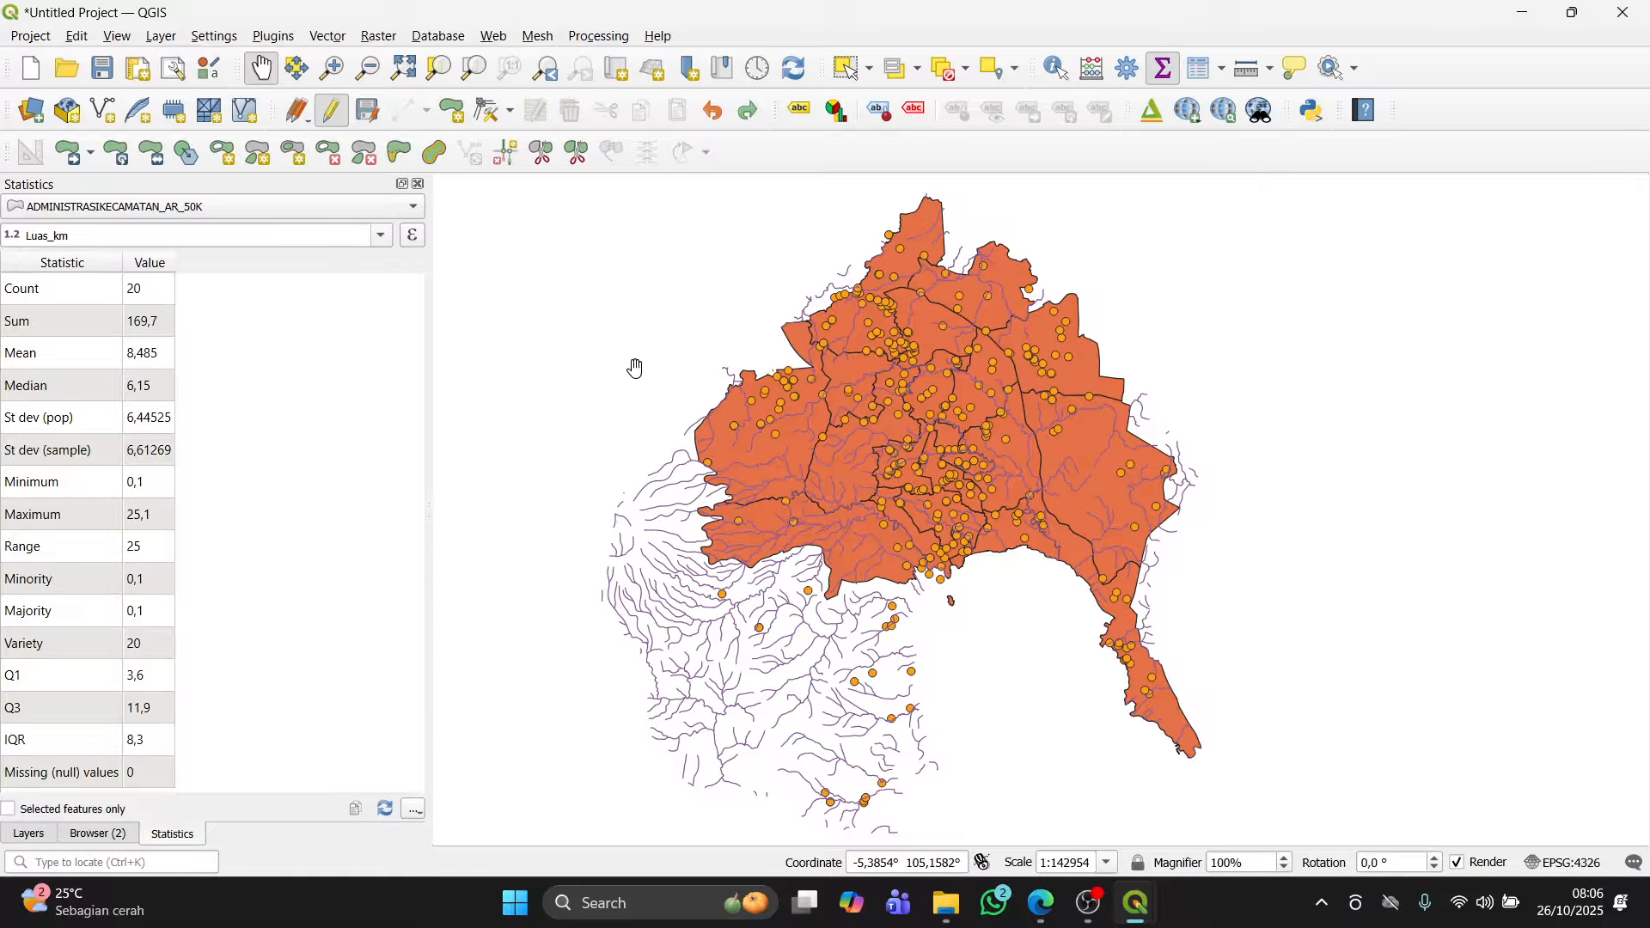
left_click_drag(648, 393, 656, 412)
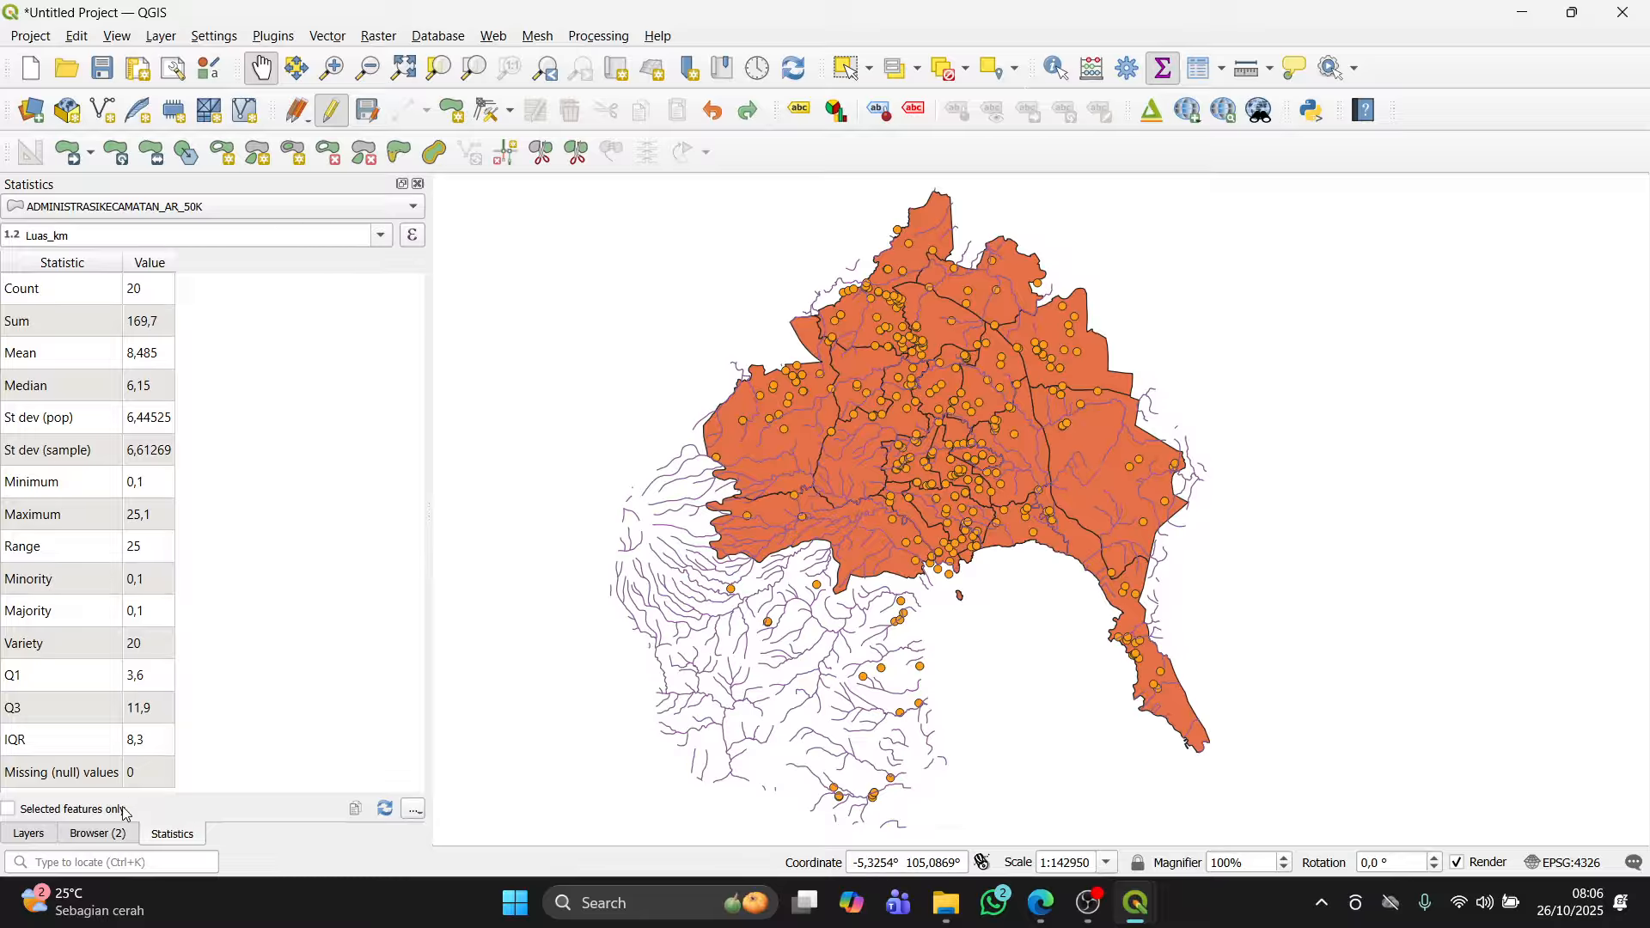
left_click(29, 834)
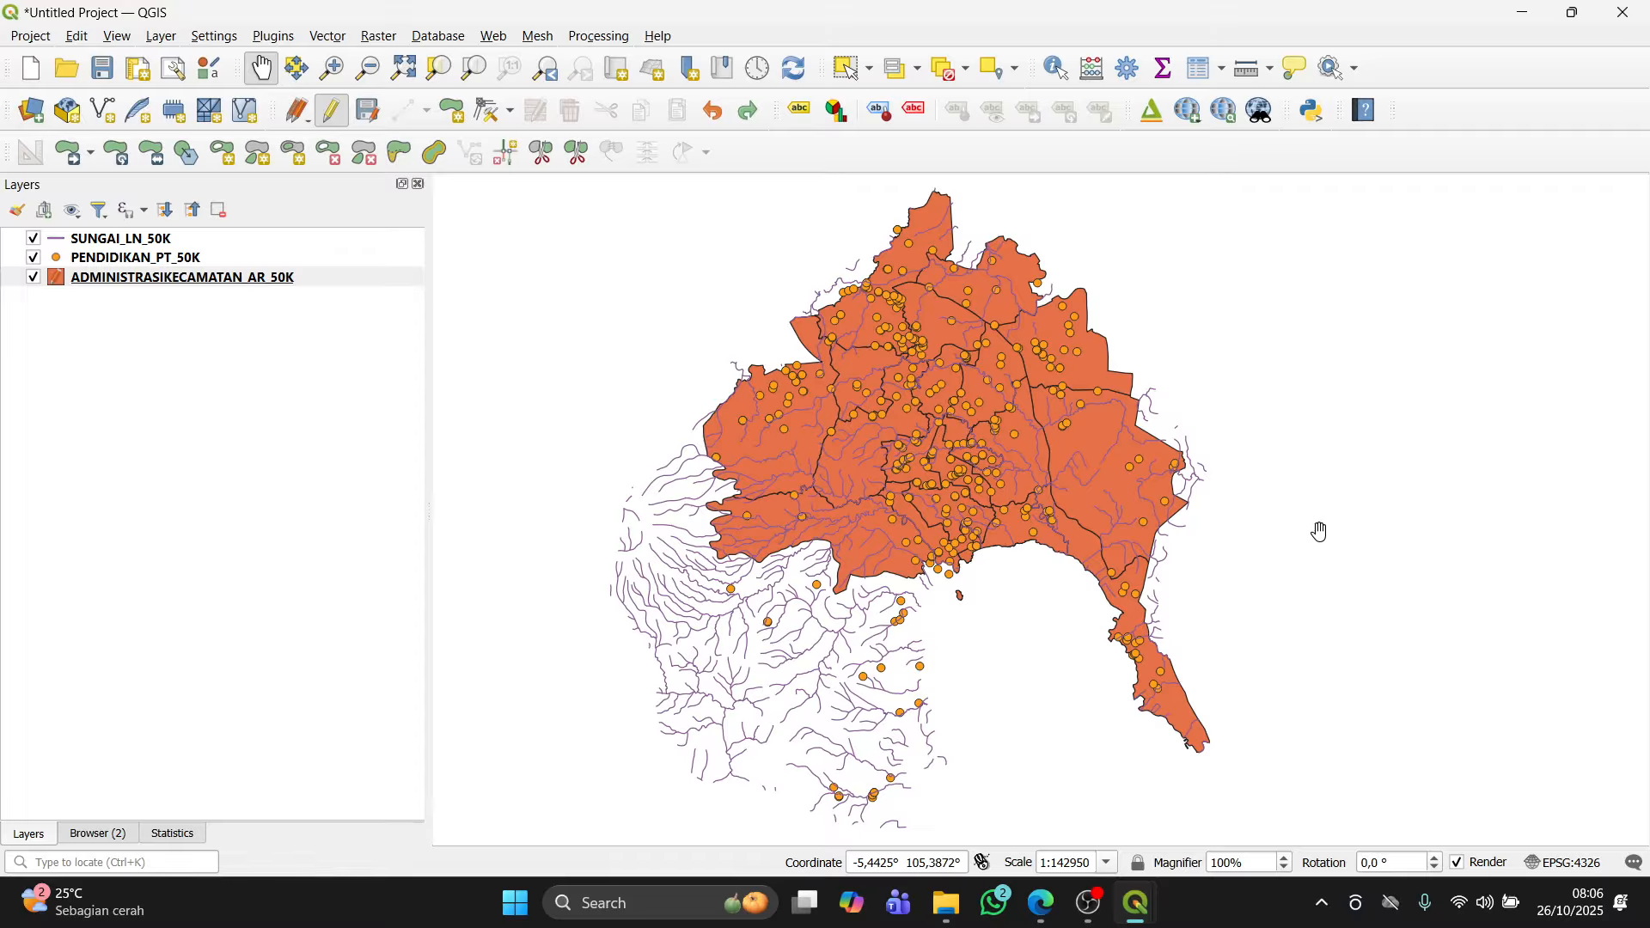